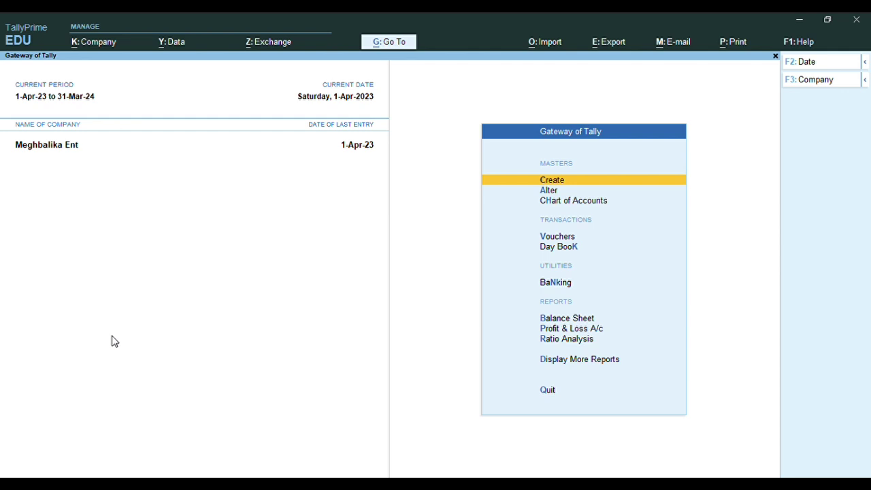
Shut the Meghbalika Ent company to reach the Select Company list
{"action": "left_click", "coordinate": [86, 45]}
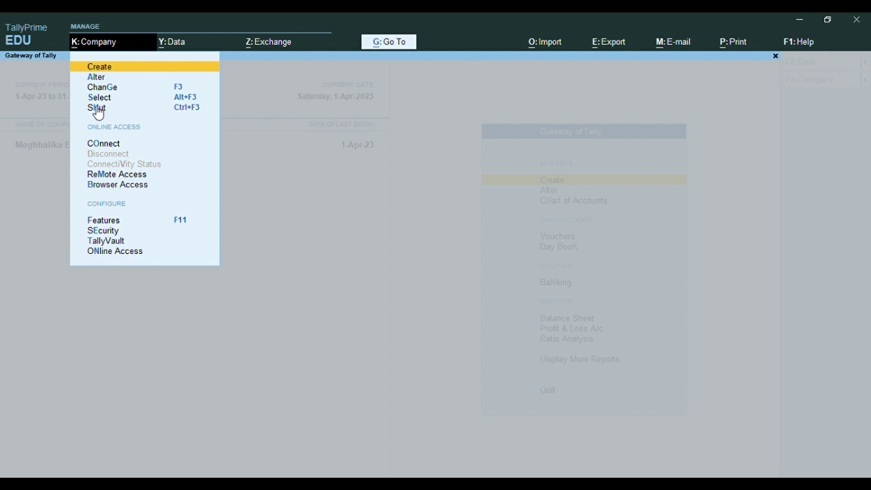
{"action": "left_click", "coordinate": [97, 108]}
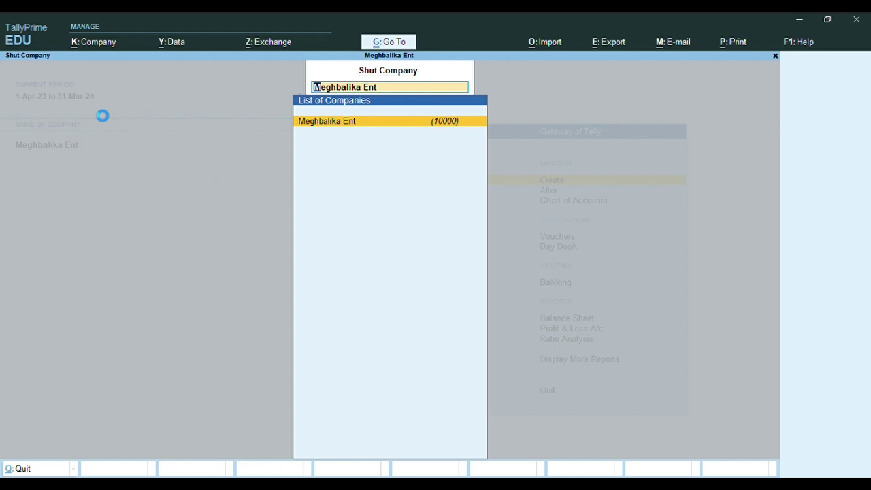
{"action": "key", "text": "Return"}
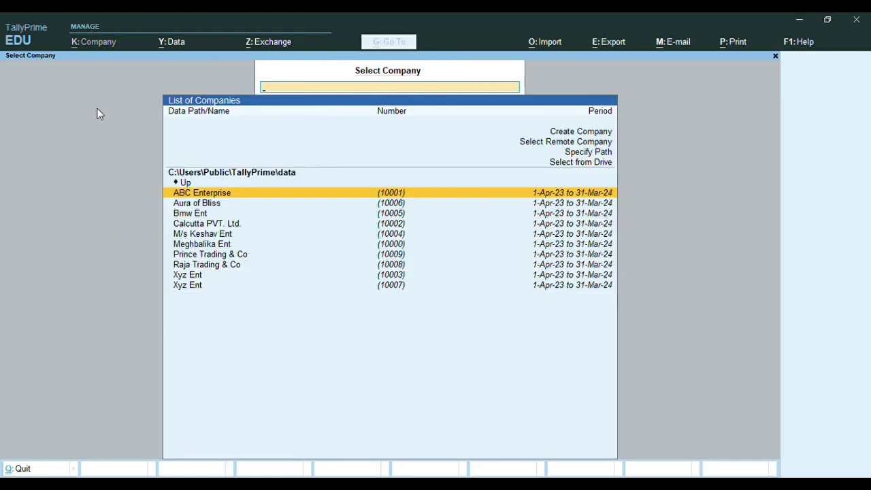
Create a new company named Kundu Electronics, keeping the same mailing name
{"action": "key", "text": "Up"}
{"action": "key", "text": "Up"}
{"action": "key", "text": "Up"}
{"action": "key", "text": "Up"}
{"action": "key", "text": "Up"}
{"action": "key", "text": "Up"}
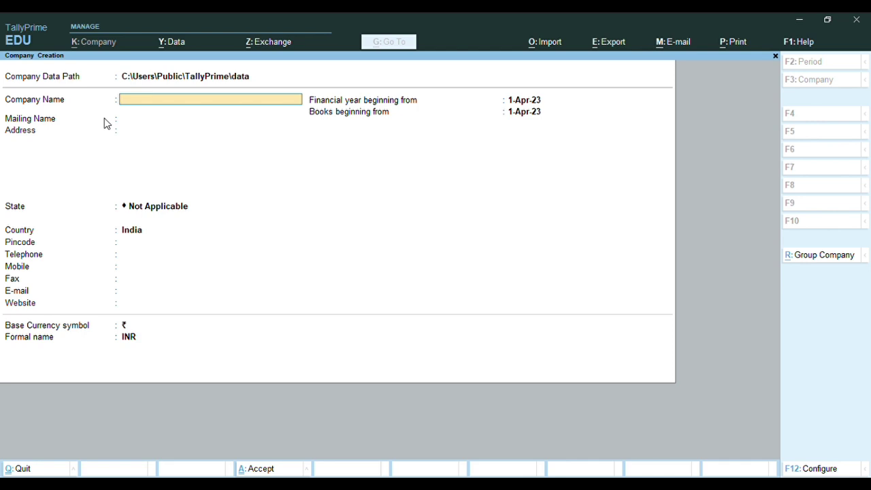
{"action": "type", "text": "Kundu Electronics"}
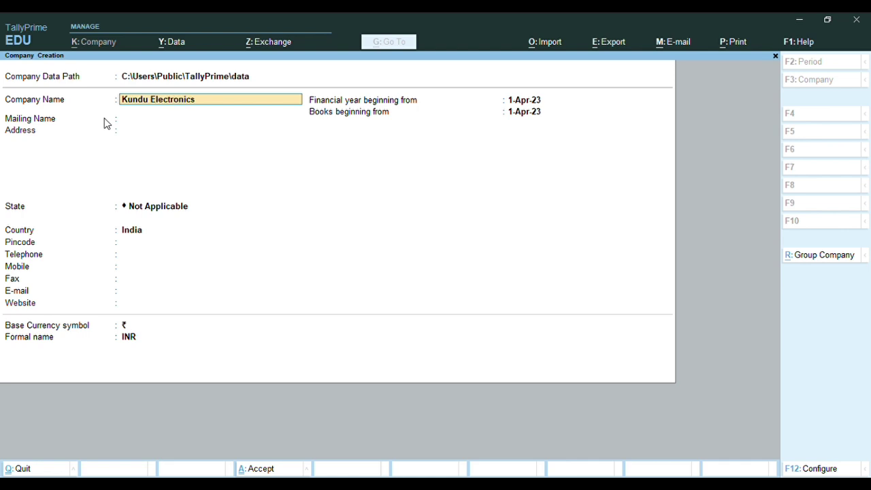
{"action": "key", "text": "Return"}
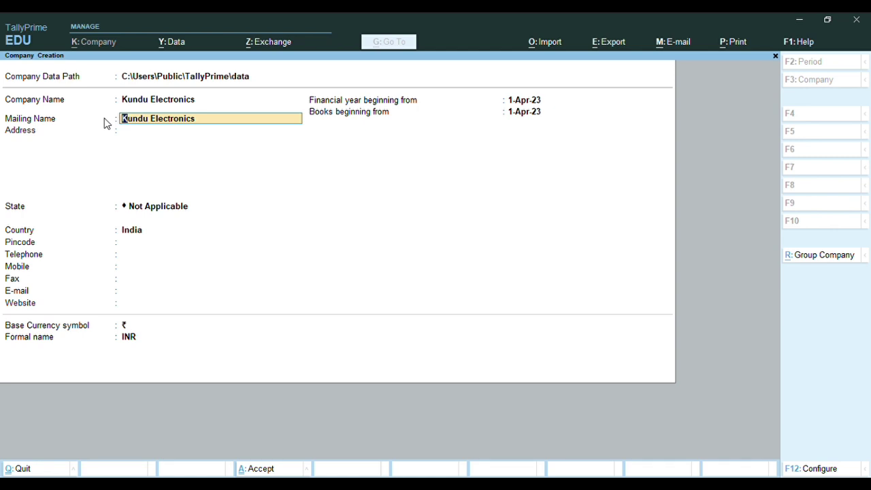
{"action": "key", "text": "Return"}
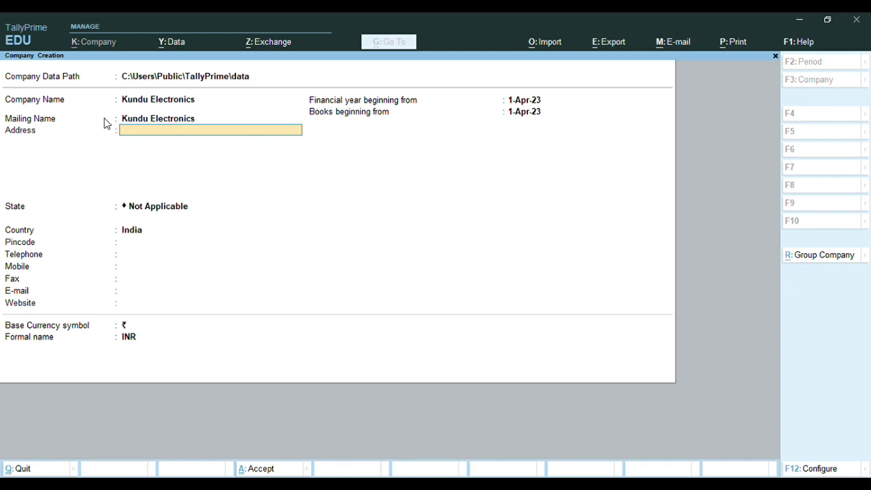
Enter the company's two-line address
{"action": "type", "text": "Chadni Market"}
{"action": "key", "text": "Return"}
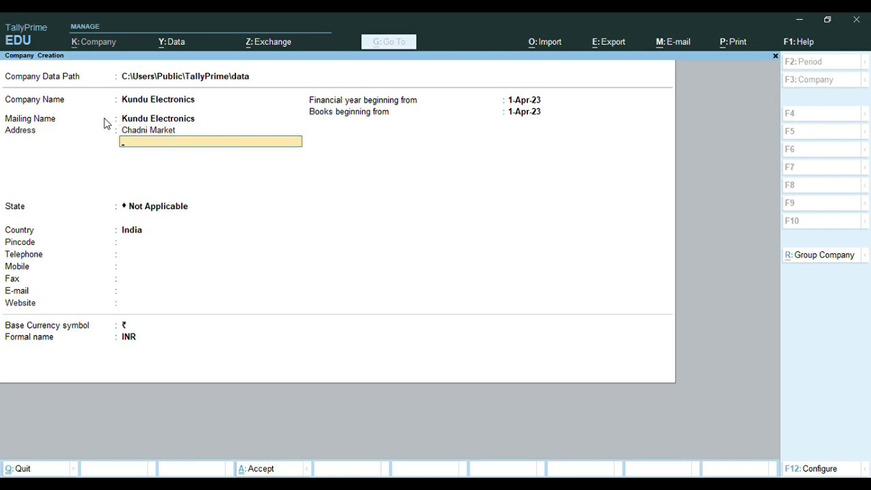
{"action": "type", "text": "Kolkata"}
Set the state to West Bengal and enter the company's pincode
{"action": "key", "text": "Return"}
{"action": "key", "text": "Return"}
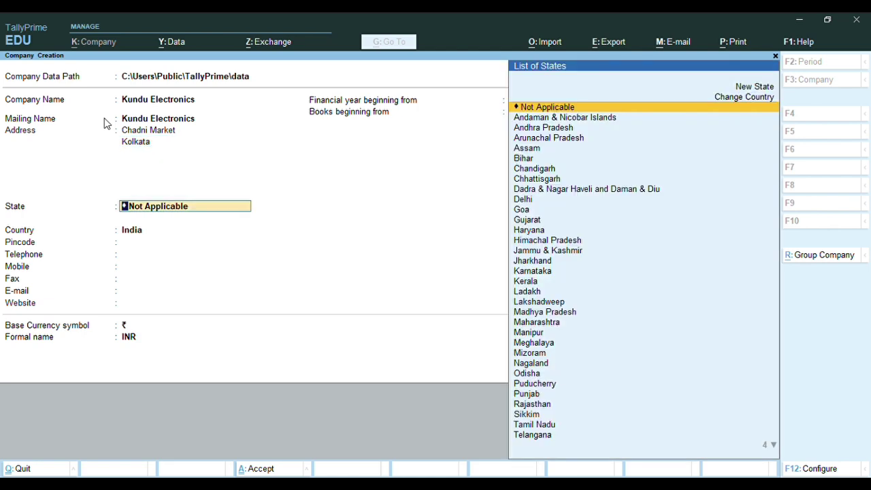
{"action": "type", "text": "W"}
{"action": "key", "text": "Return"}
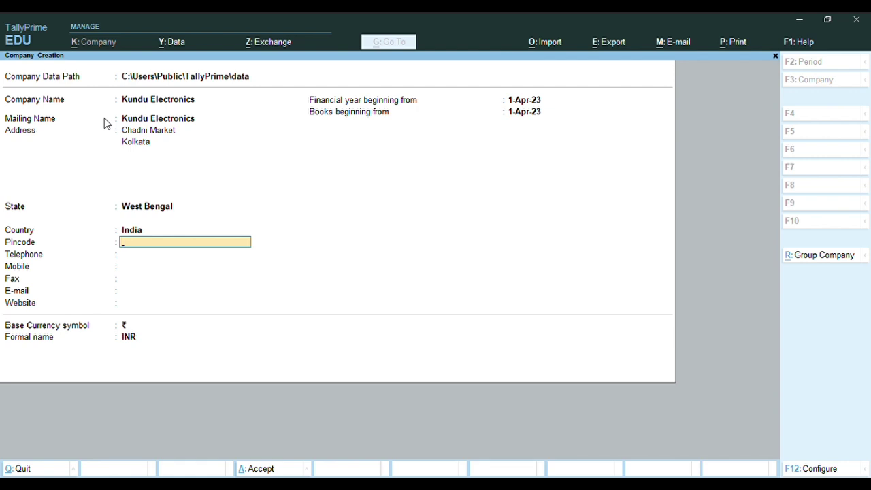
{"action": "type", "text": "700022"}
{"action": "key", "text": "Return"}
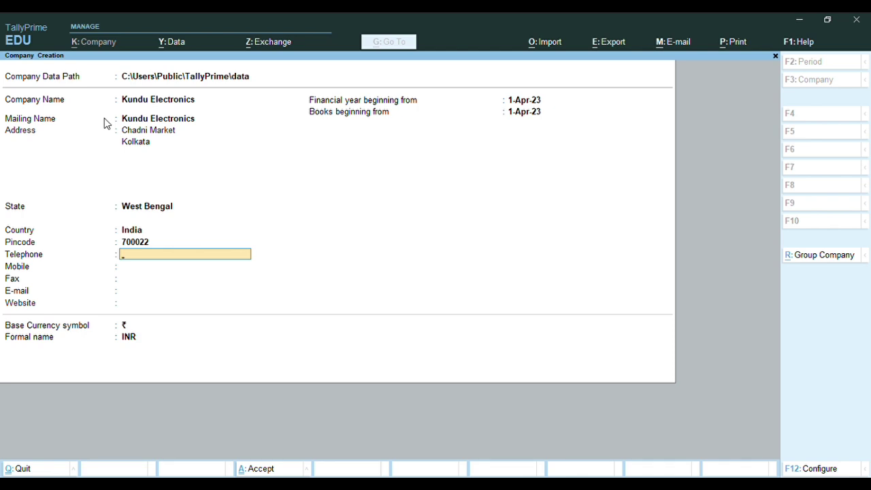
{"action": "key", "text": "Return"}
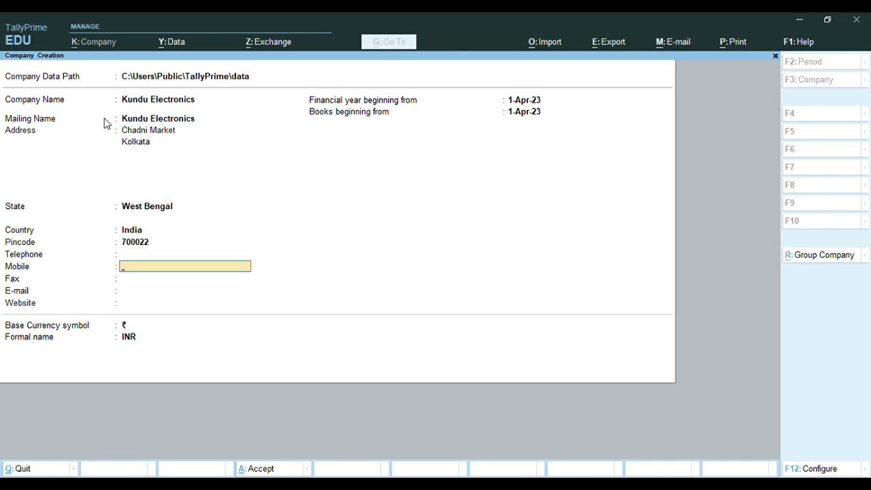
{"action": "type", "text": "1234567890"}
{"action": "key", "text": "Return"}
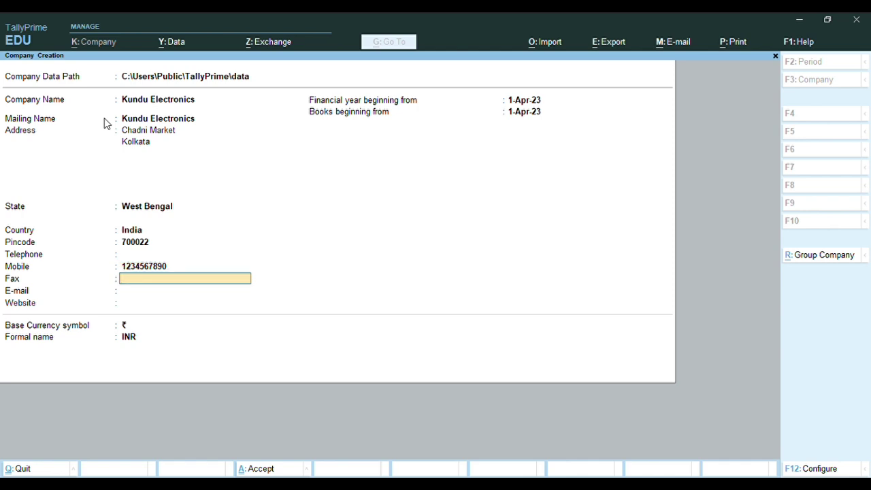
{"action": "key", "text": "Return"}
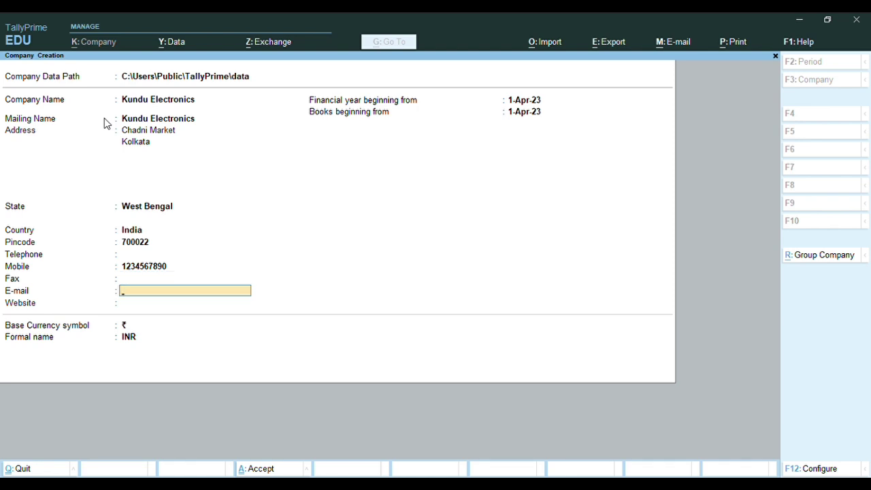
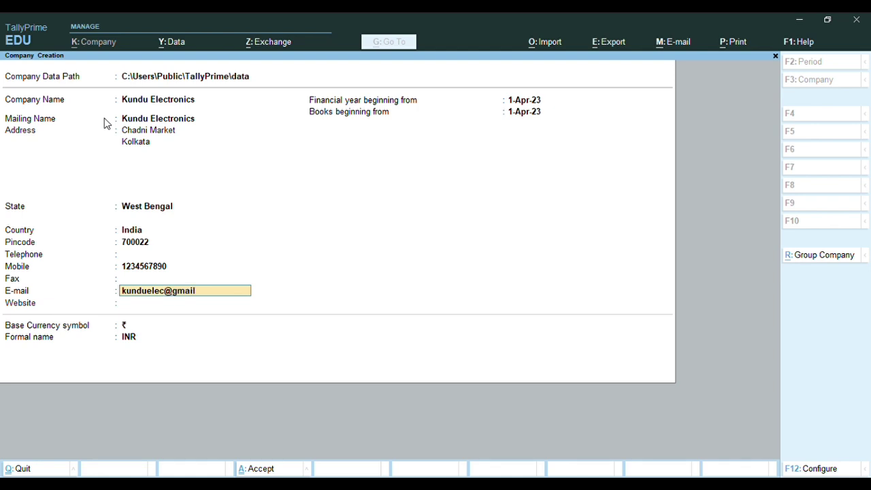
{"action": "key", "text": "Return"}
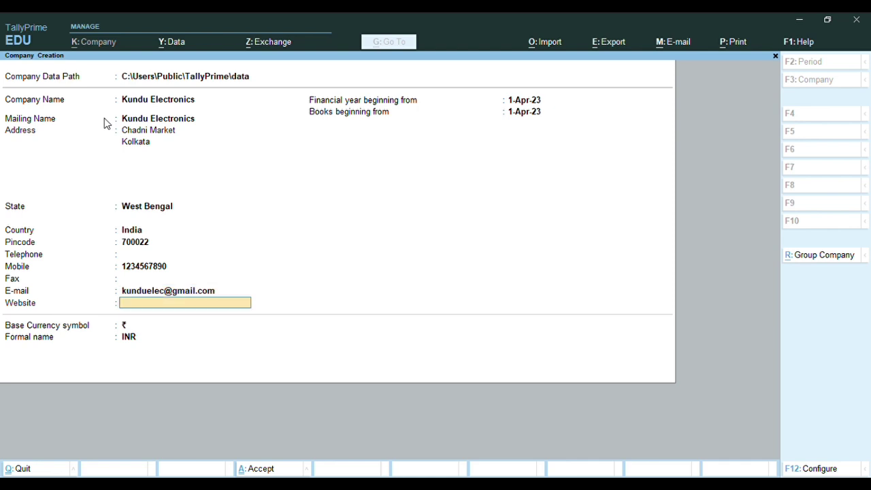
{"action": "type", "text": "www.kunduelec.com"}
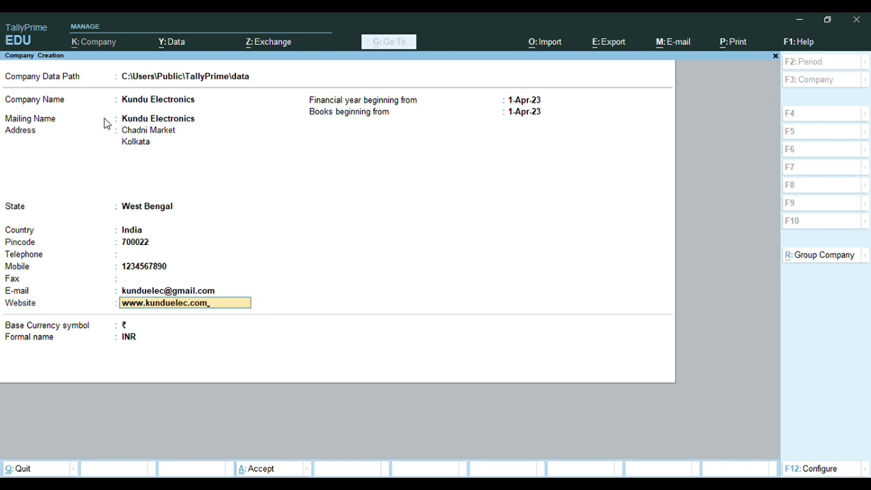
{"action": "key", "text": "Return"}
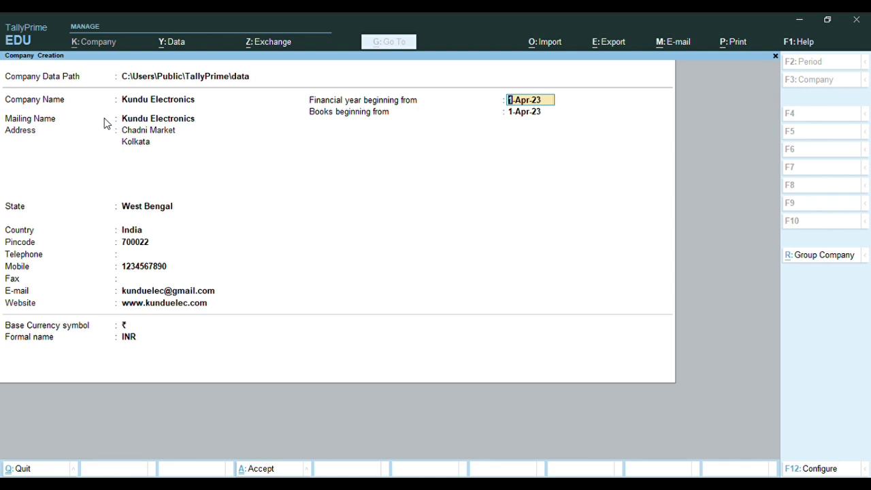
Set books beginning from 1-Jul-23 and keep the rupee currency symbol
{"action": "key", "text": "Return"}
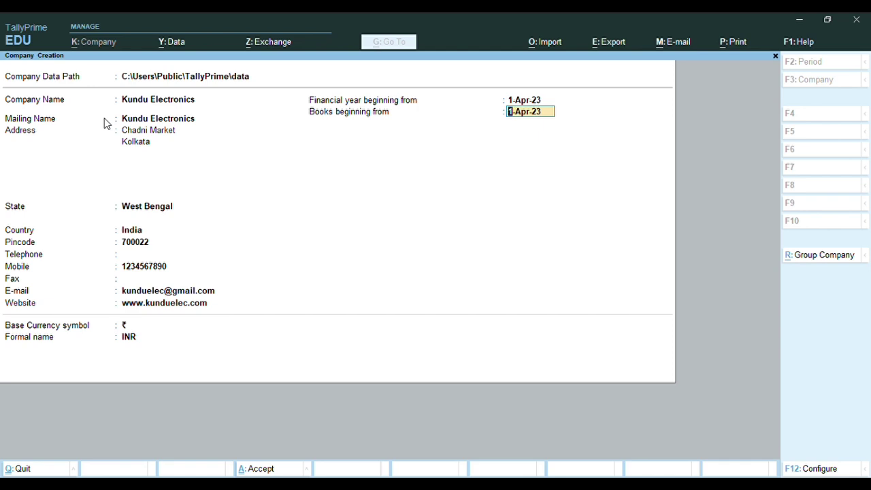
{"action": "type", "text": "1.7"}
{"action": "key", "text": "Return"}
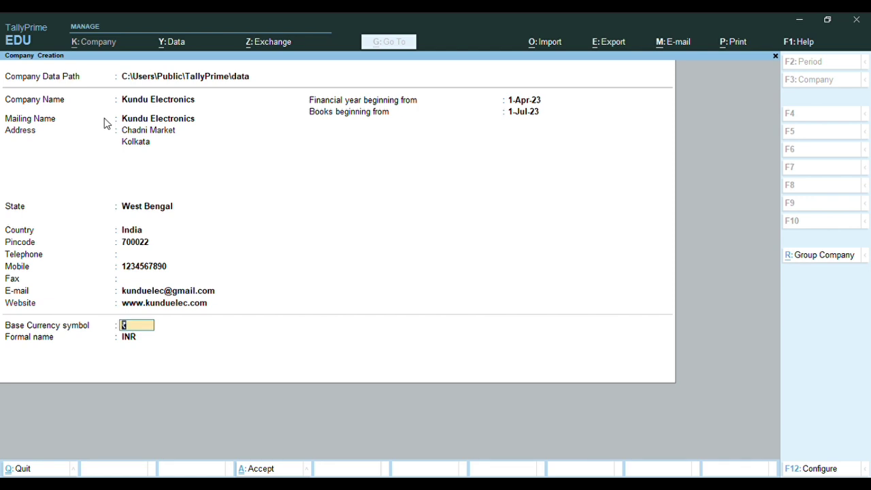
{"action": "key", "text": "Return"}
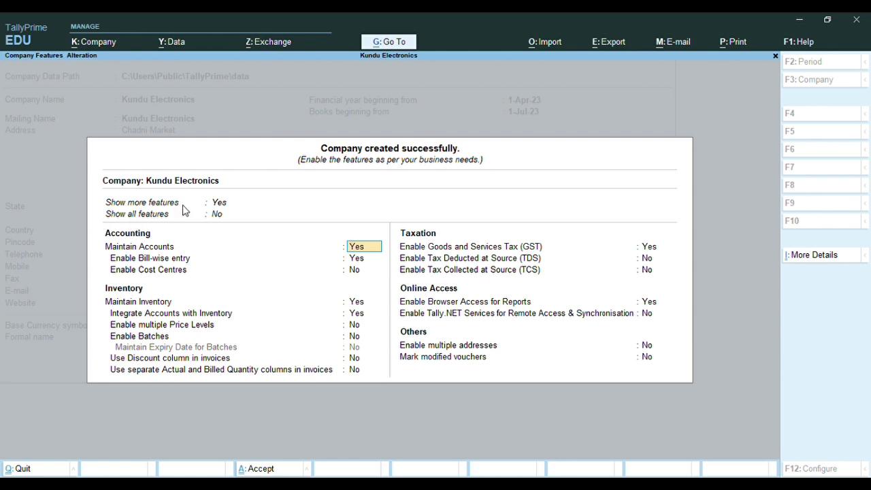
Set Show all features to Yes and keep Enable GST as Yes to open GST Details
{"action": "left_click", "coordinate": [221, 219]}
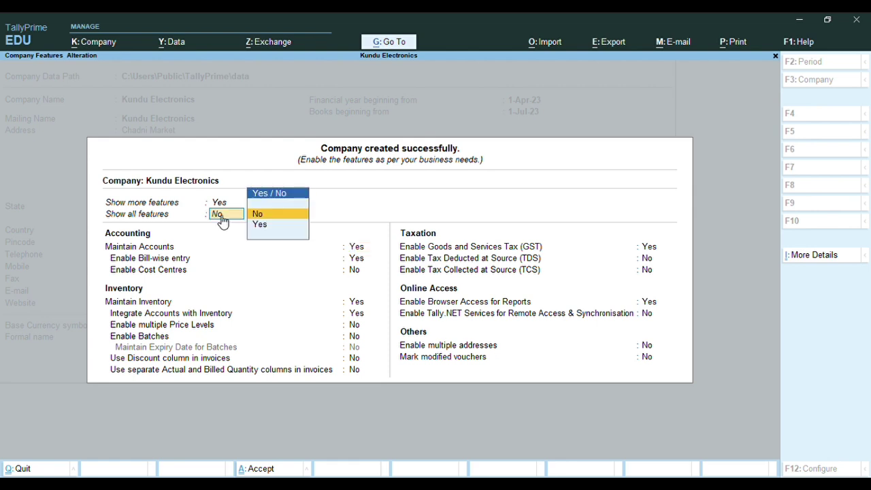
{"action": "key", "text": "Down"}
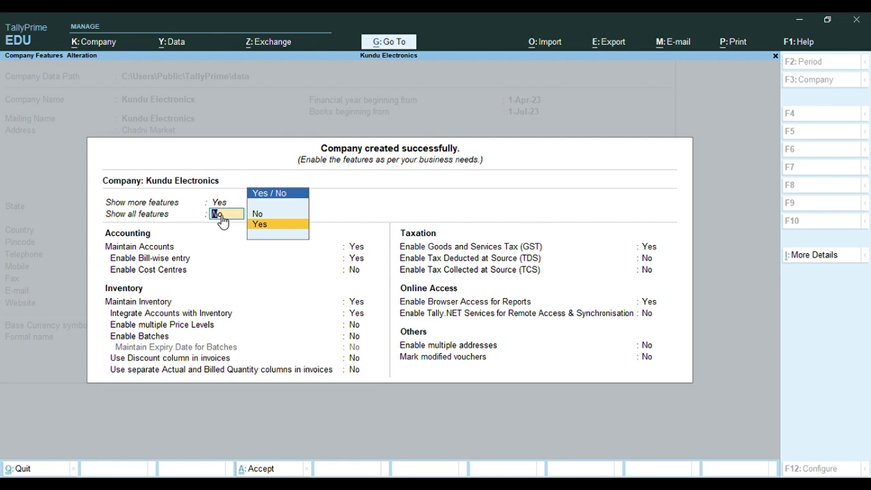
{"action": "key", "text": "Return"}
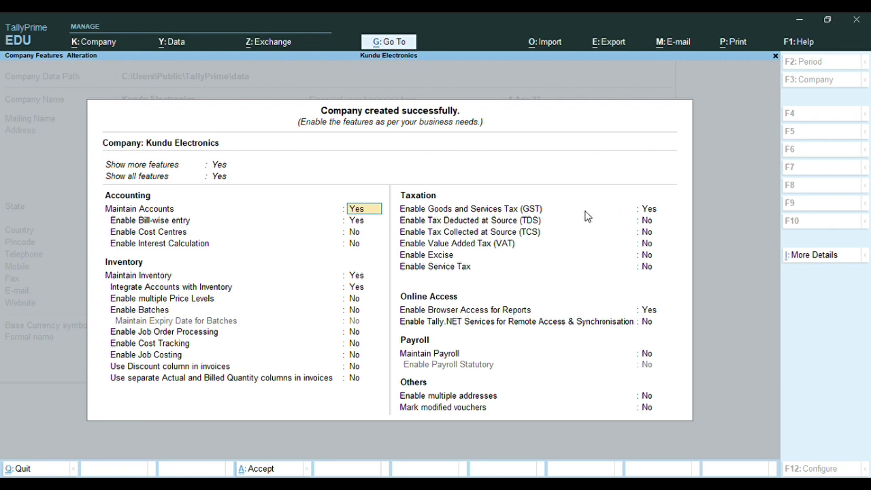
{"action": "key", "text": "Return"}
{"action": "key", "text": "Return"}
{"action": "key", "text": "Return"}
{"action": "key", "text": "Return"}
{"action": "key", "text": "Return"}
{"action": "key", "text": "Return"}
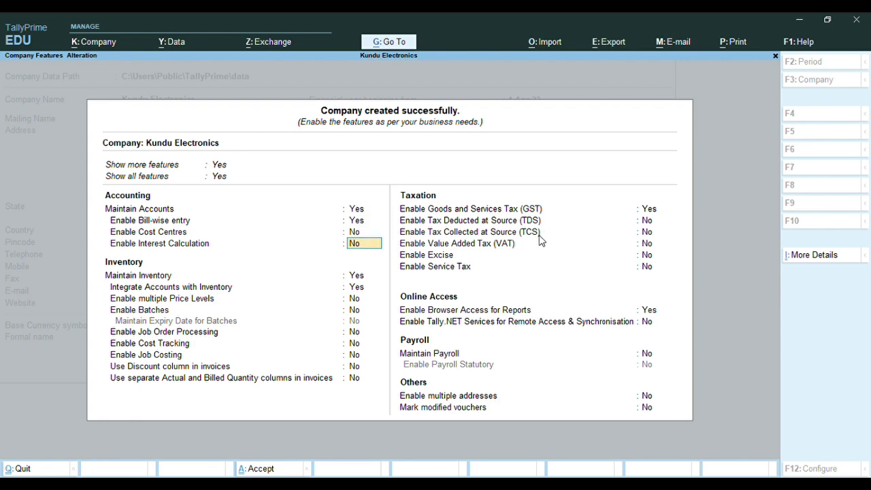
{"action": "key", "text": "Return"}
{"action": "key", "text": "Return"}
{"action": "key", "text": "Return"}
{"action": "key", "text": "Return"}
{"action": "key", "text": "Return"}
{"action": "key", "text": "Return"}
{"action": "key", "text": "Return"}
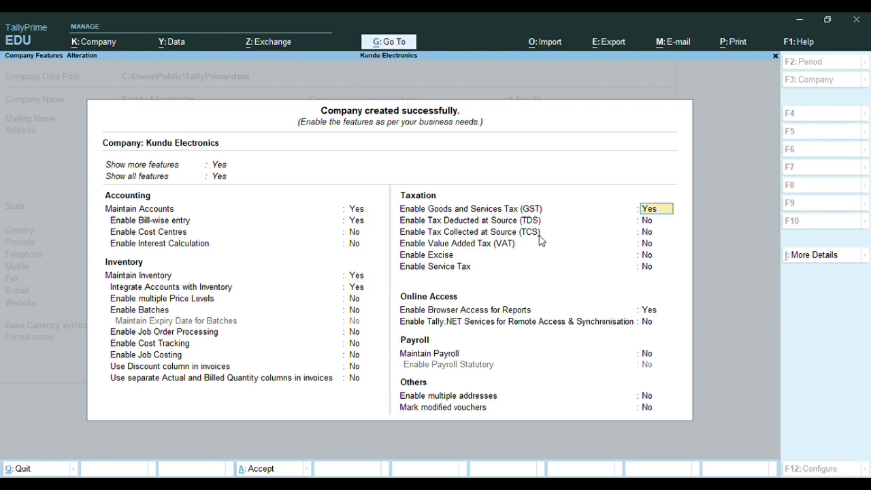
{"action": "key", "text": "Return"}
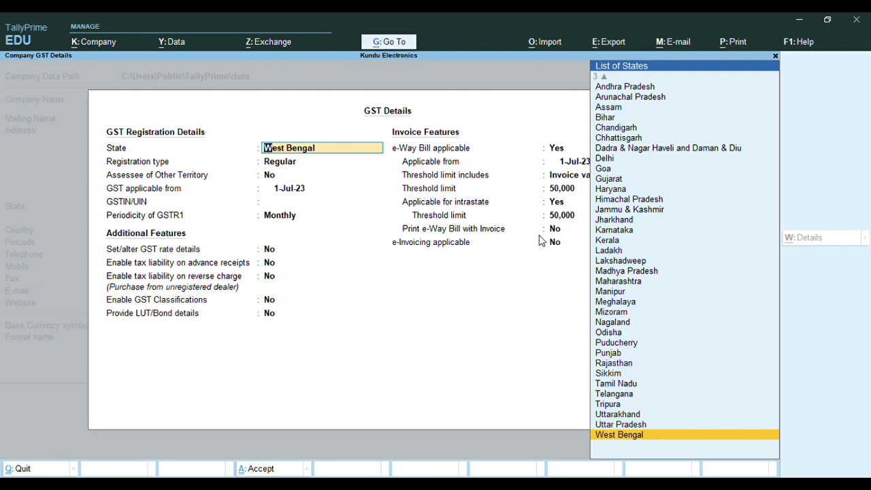
Keep West Bengal, Regular registration, Other Territory No, with GST applicable from 1-Jul-23
{"action": "key", "text": "Return"}
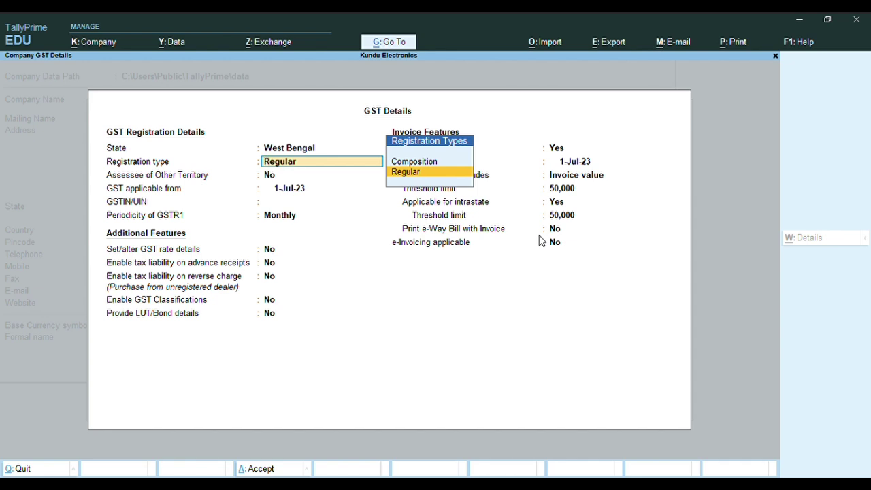
{"action": "key", "text": "Return"}
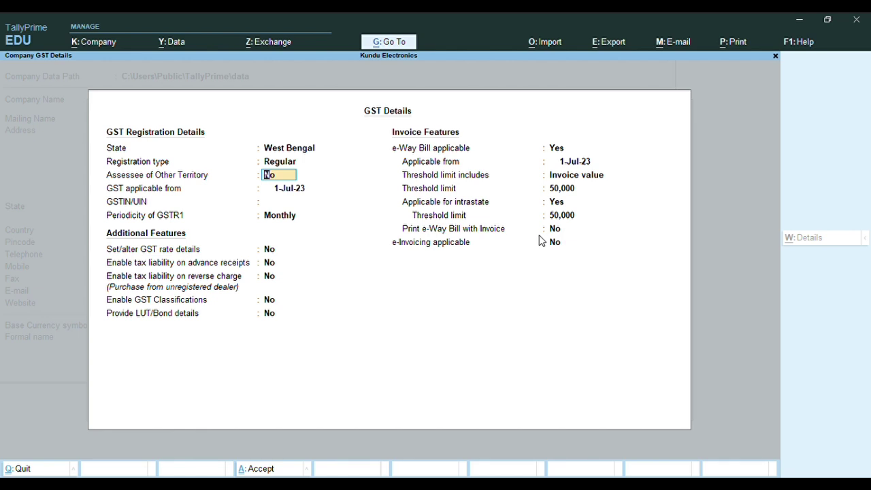
{"action": "key", "text": "Return"}
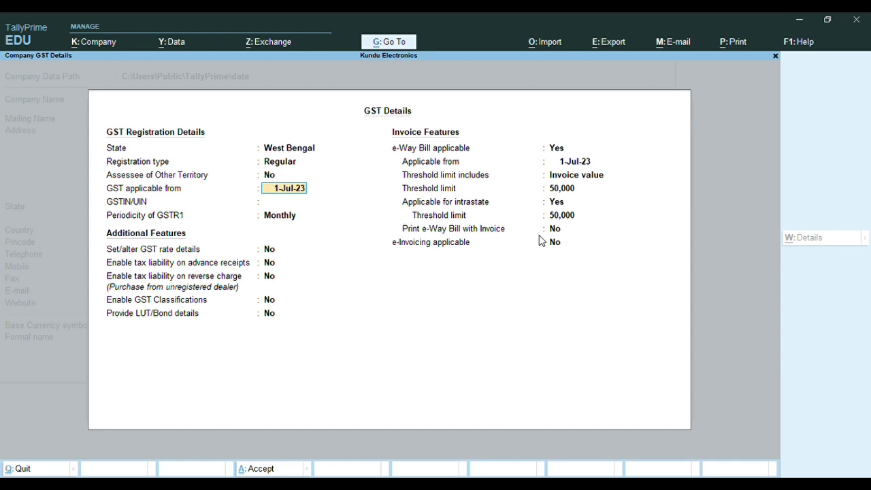
{"action": "key", "text": "Return"}
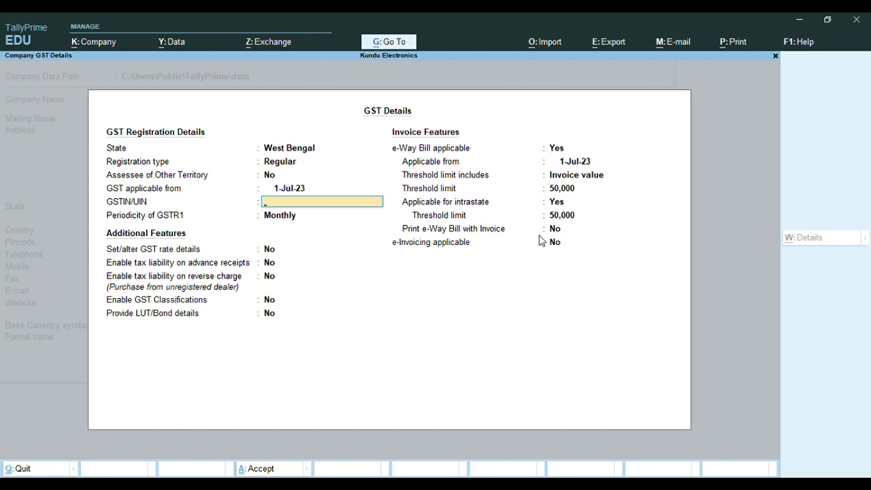
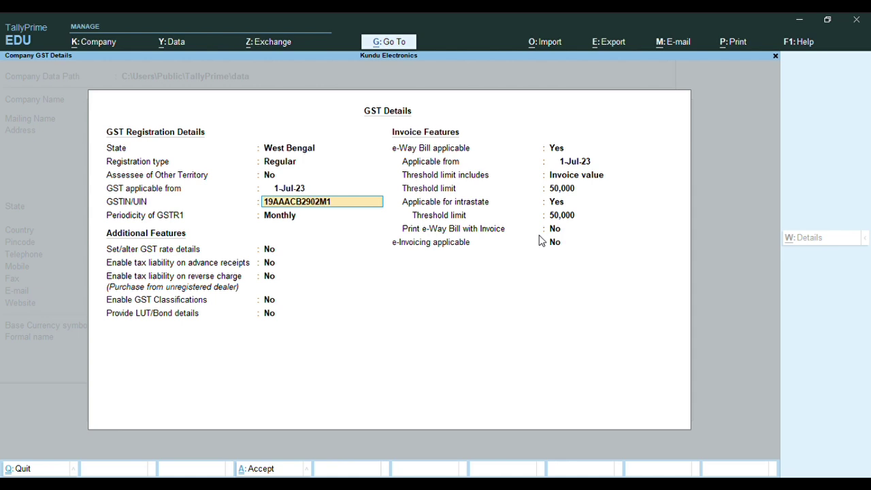
Enter the company's GSTIN/UIN, correcting one mistyped digit
{"action": "key", "text": "Return"}
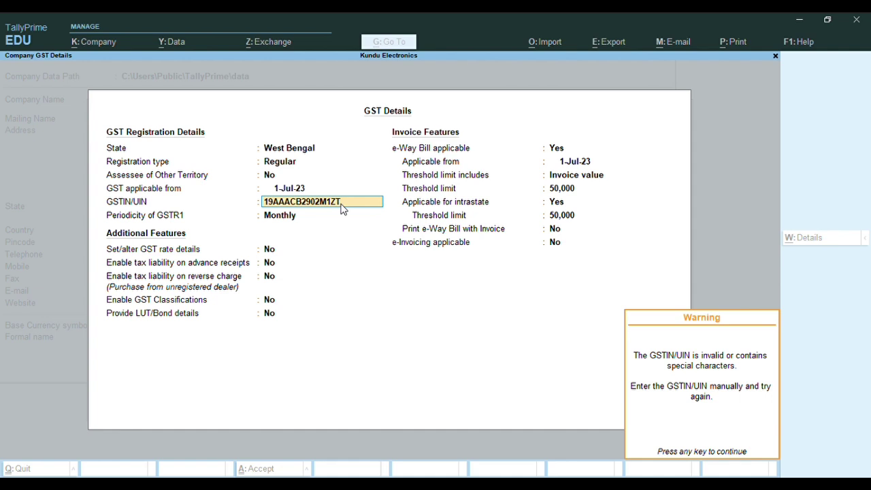
Dismiss the invalid-GSTIN warning, keep Monthly GSTR1 periodicity and leave additional features at No
{"action": "key", "text": "Return"}
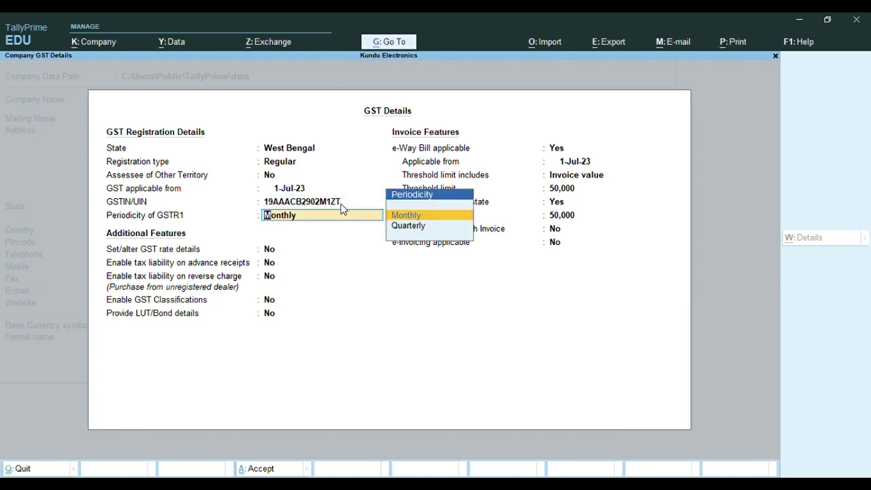
{"action": "key", "text": "Return"}
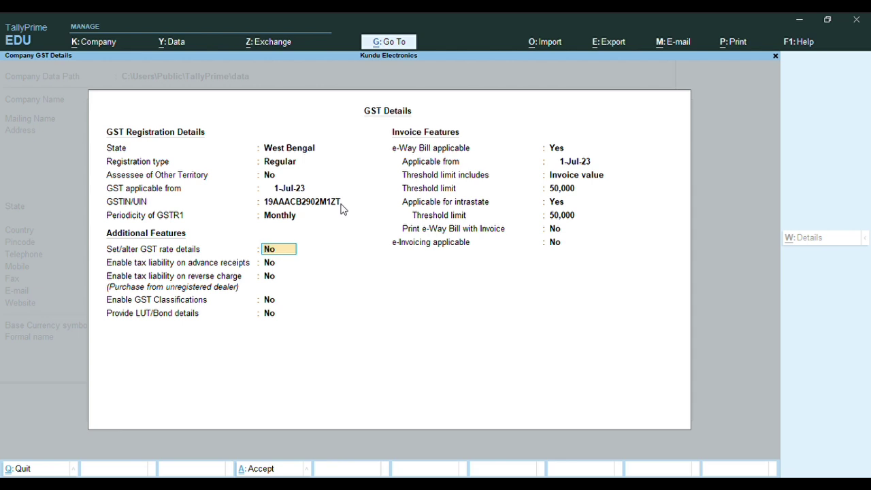
{"action": "key", "text": "Return"}
{"action": "key", "text": "Return"}
{"action": "key", "text": "Return"}
{"action": "key", "text": "Return"}
{"action": "key", "text": "Return"}
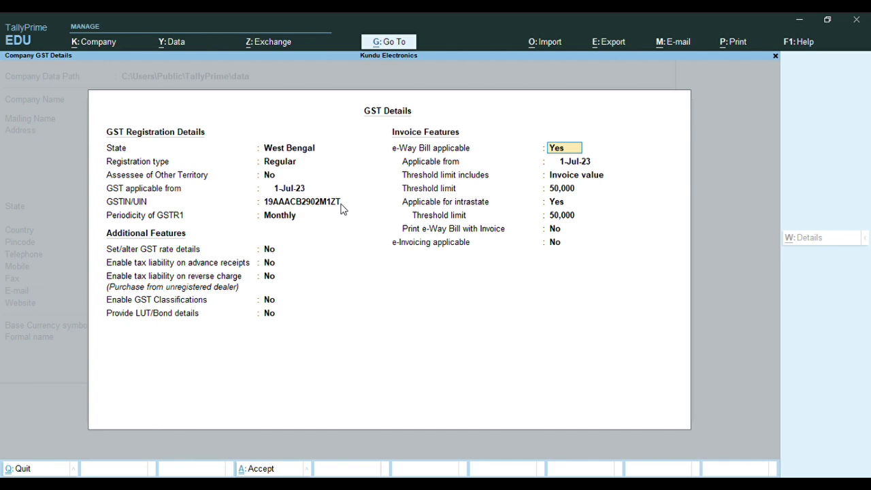
Toggle e-Way Bill applicable between No and Yes, ending on Yes
{"action": "type", "text": "n"}
{"action": "key", "text": "Return"}
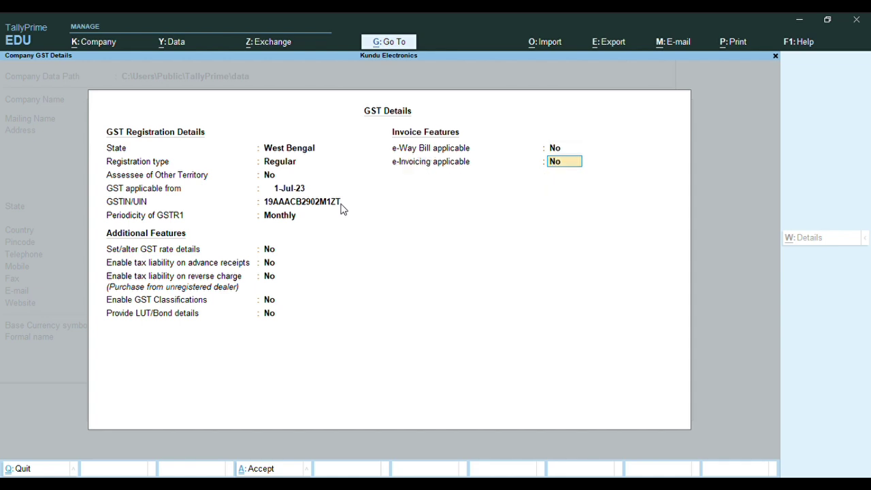
{"action": "key", "text": "BackSpace"}
{"action": "type", "text": "y"}
{"action": "key", "text": "Return"}
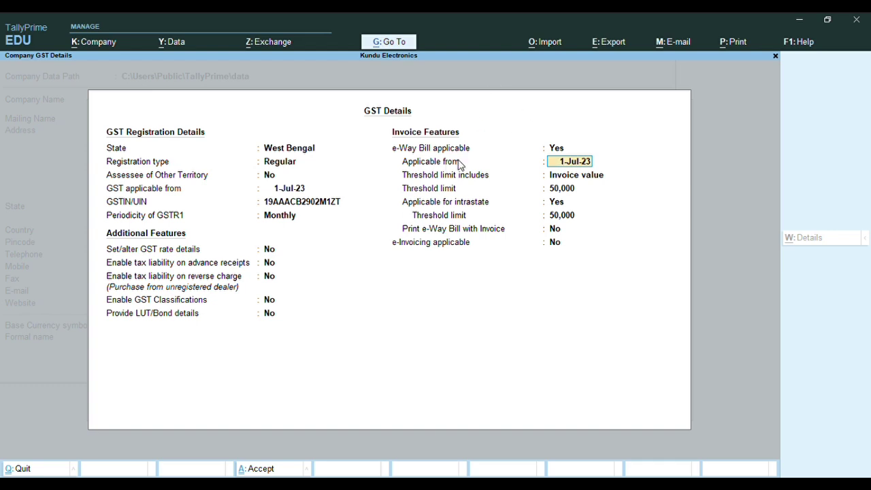
{"action": "left_click", "coordinate": [557, 149]}
{"action": "key", "text": "Up"}
{"action": "left_click", "coordinate": [557, 148]}
{"action": "type", "text": "n"}
{"action": "key", "text": "Return"}
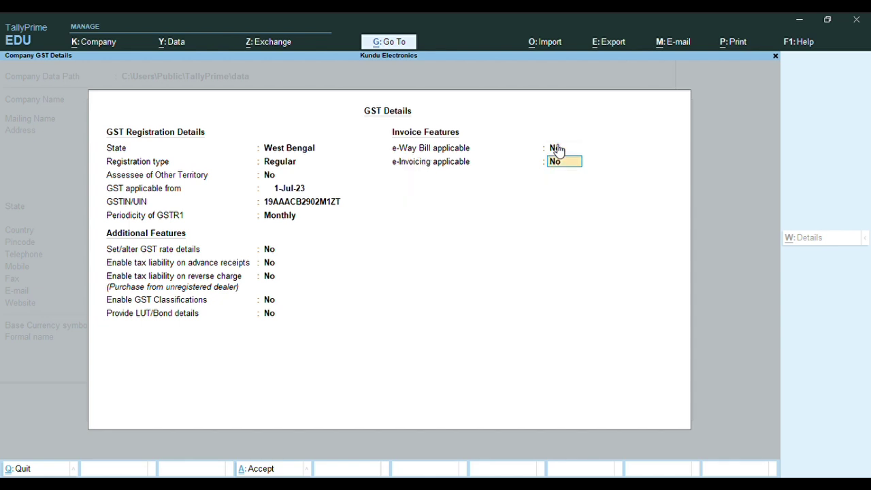
{"action": "left_click", "coordinate": [557, 148]}
{"action": "type", "text": "y"}
{"action": "key", "text": "Return"}
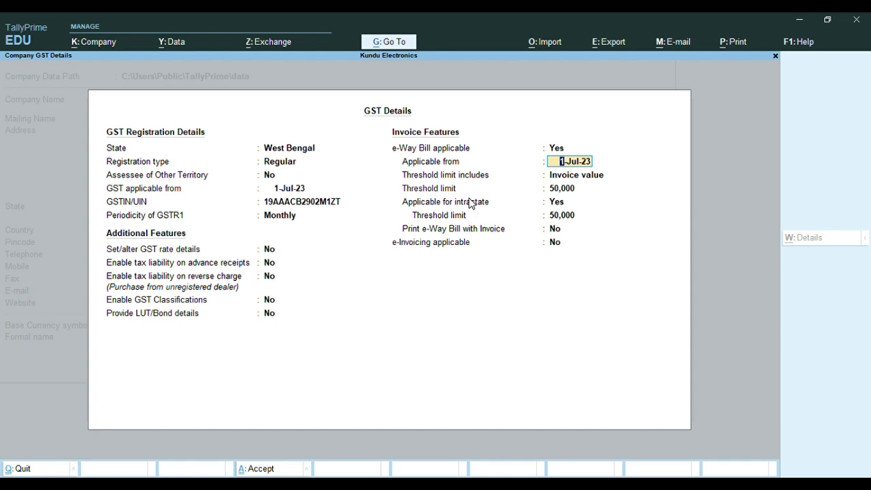
Review the e-Way Bill options (1-Jul-23, invoice value, 50,000 limits), then set it to No
{"action": "key", "text": "Return"}
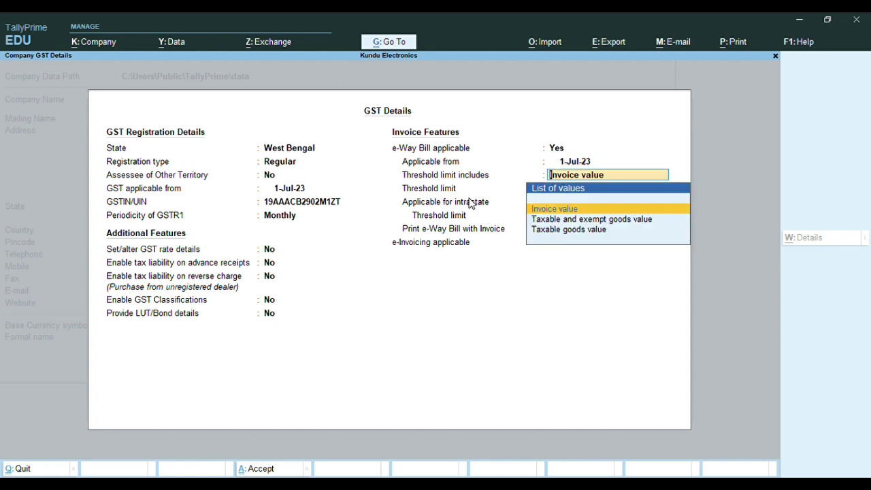
{"action": "key", "text": "Return"}
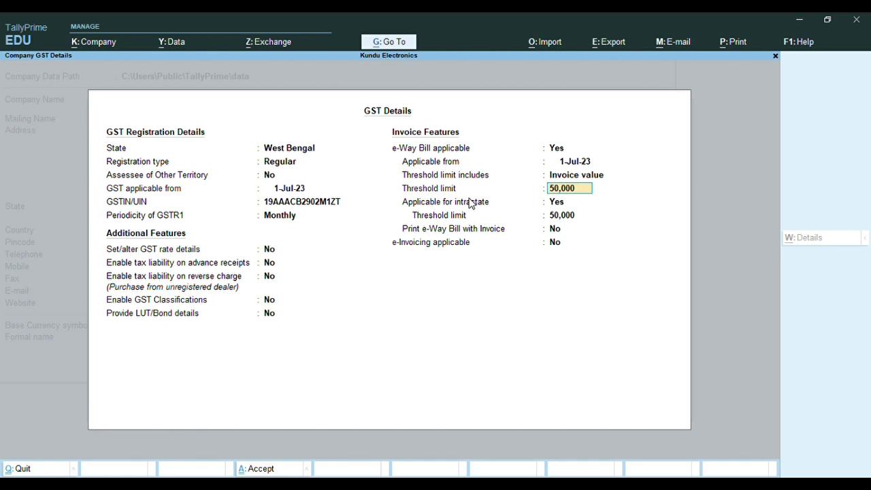
{"action": "key", "text": "Return"}
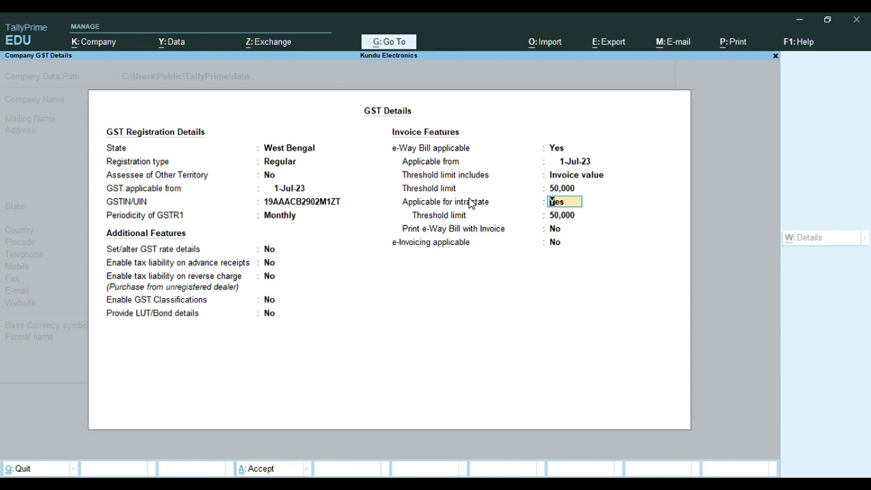
{"action": "key", "text": "Return"}
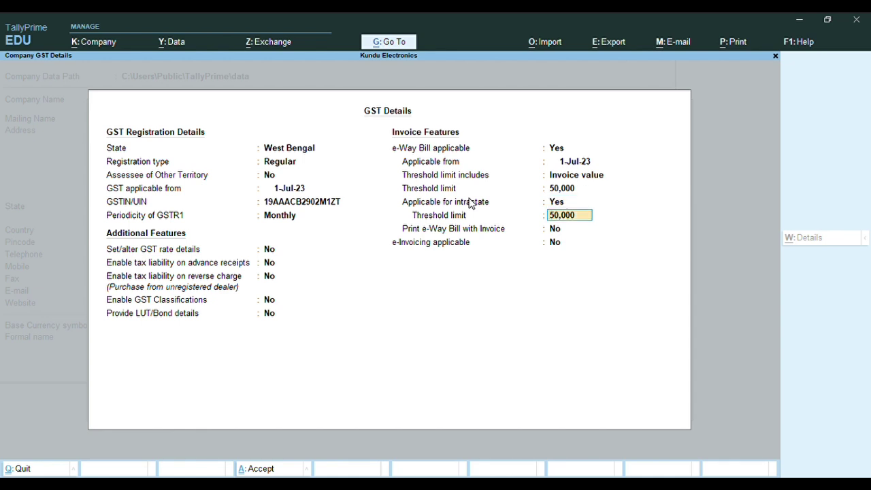
{"action": "key", "text": "Return"}
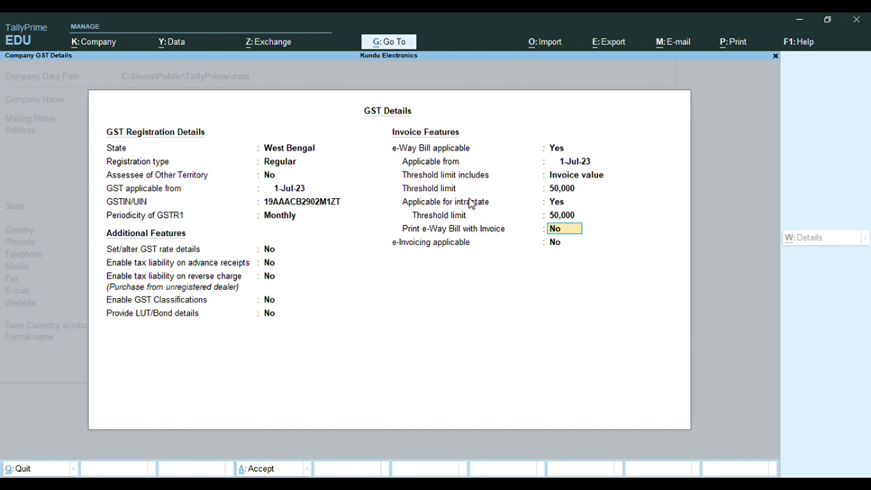
{"action": "key", "text": "Up"}
{"action": "key", "text": "Up"}
{"action": "key", "text": "Up"}
{"action": "key", "text": "Up"}
{"action": "key", "text": "Up"}
{"action": "type", "text": "n"}
{"action": "key", "text": "Return"}
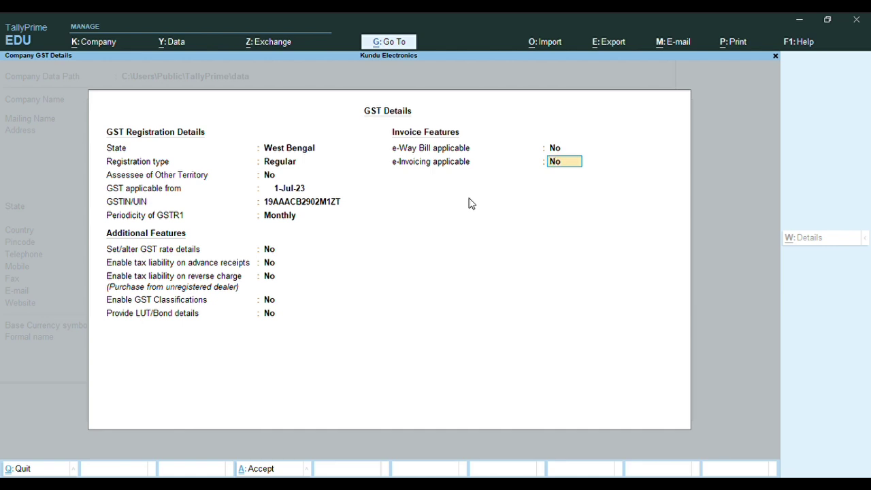
Save GST Details, reopen them and confirm West Bengal, 1-Jul-23, the GSTIN and Monthly periodicity
{"action": "key", "text": "Return"}
{"action": "key", "text": "Return"}
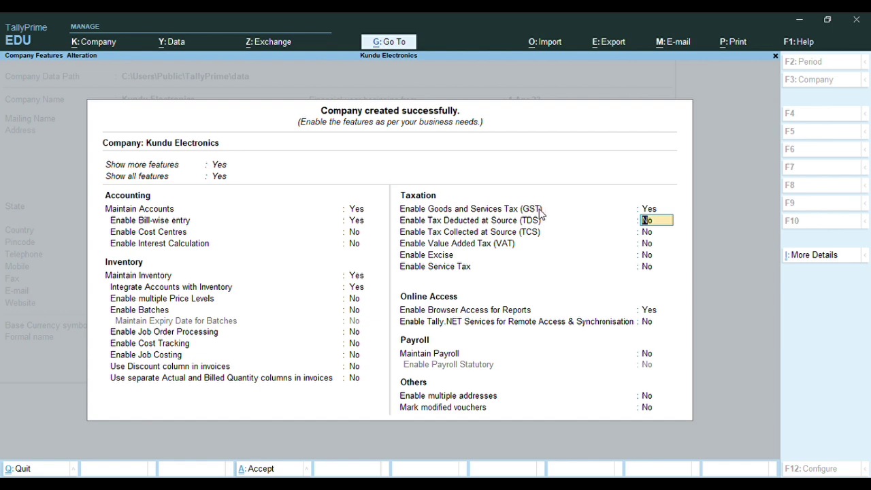
{"action": "key", "text": "Up"}
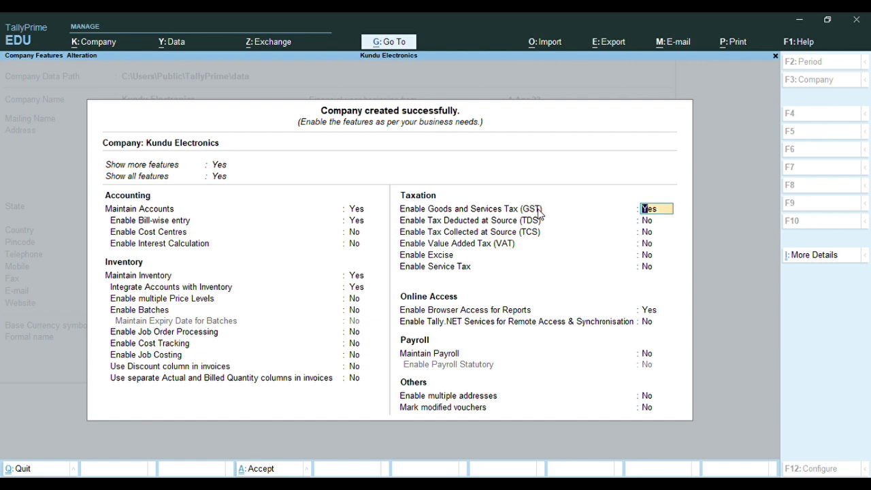
{"action": "key", "text": "Return"}
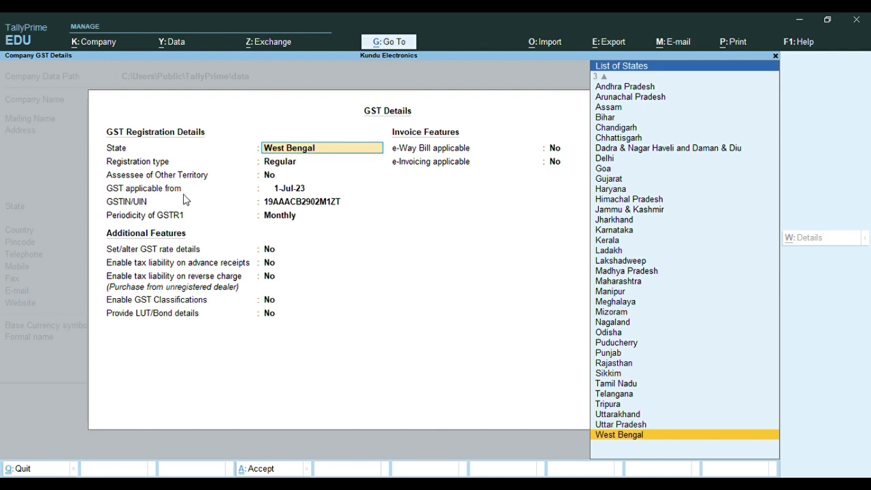
{"action": "key", "text": "Return"}
{"action": "key", "text": "Return"}
{"action": "key", "text": "Return"}
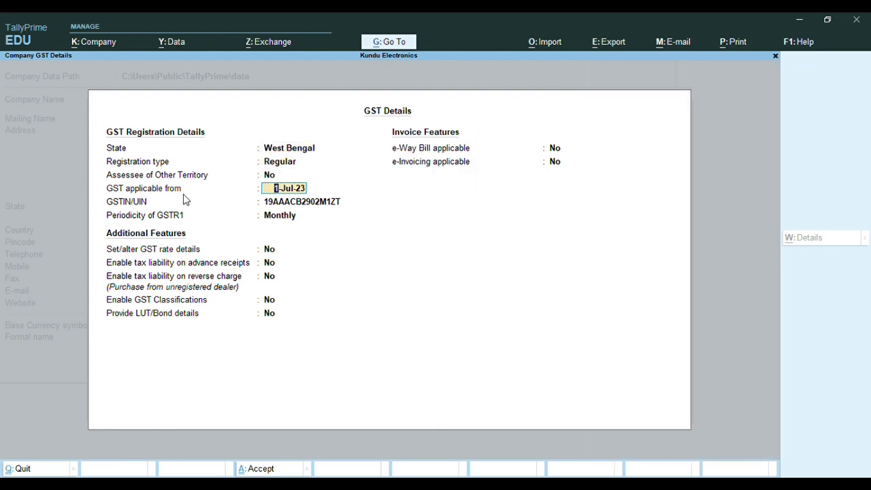
{"action": "key", "text": "Return"}
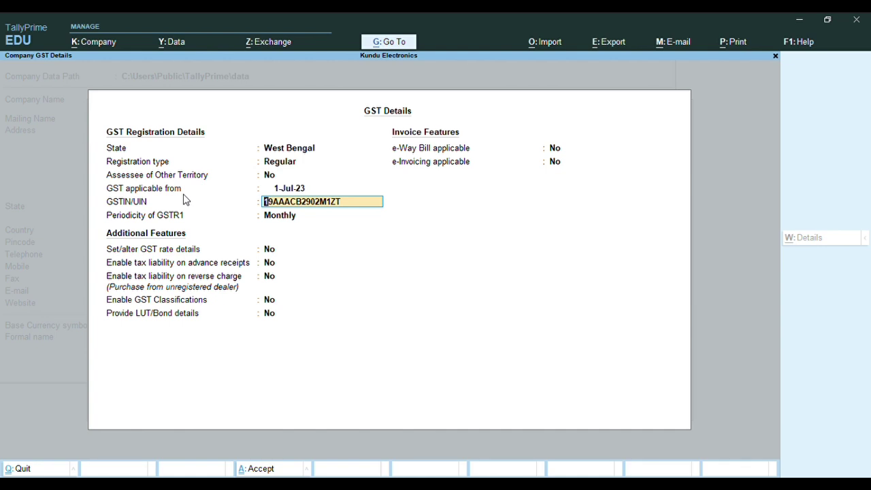
{"action": "key", "text": "Return"}
{"action": "key", "text": "Return"}
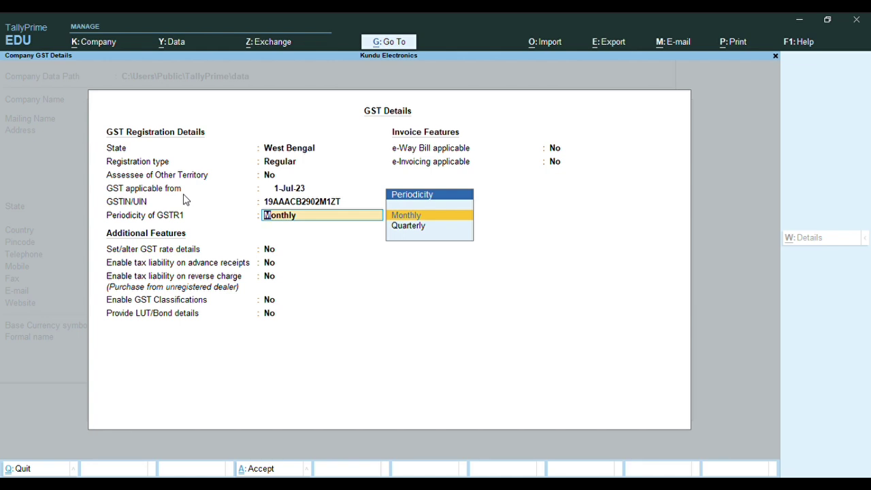
{"action": "key", "text": "Return"}
{"action": "key", "text": "Return"}
{"action": "key", "text": "Return"}
{"action": "key", "text": "Return"}
{"action": "key", "text": "Return"}
{"action": "key", "text": "Return"}
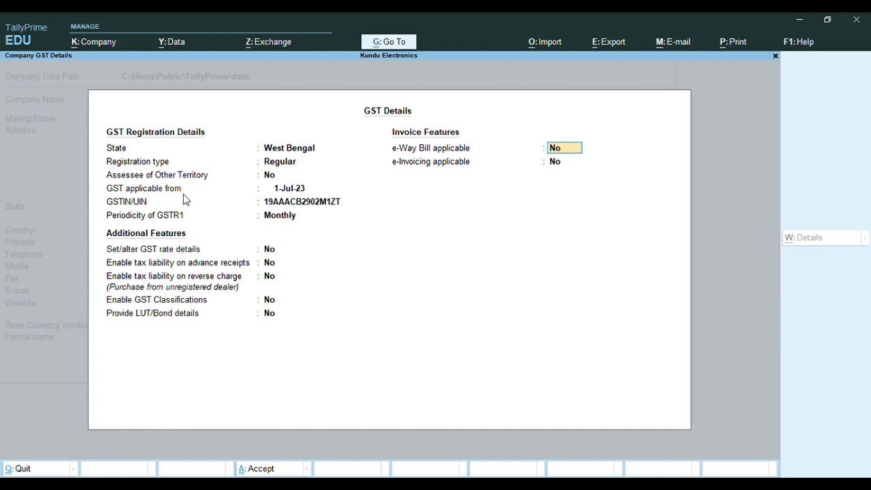
Save the GST details and Kundu Electronics' company features, returning to the Gateway of Tally
{"action": "key", "text": "ctrl+a"}
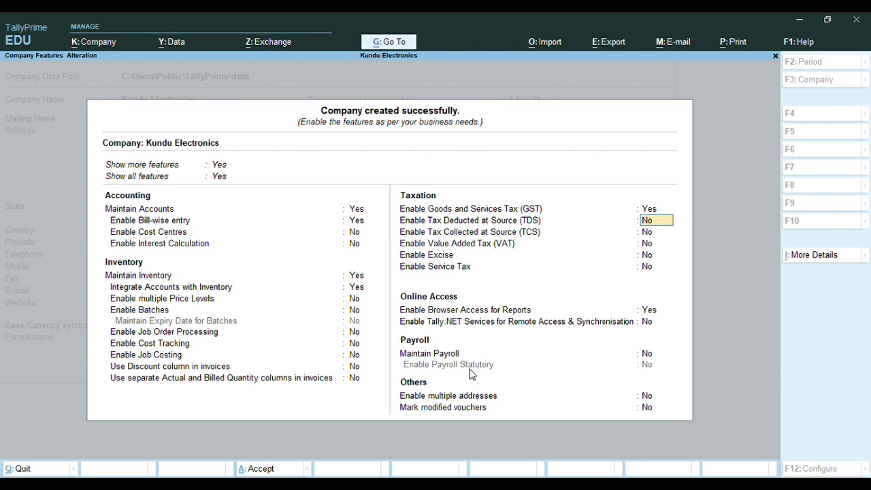
{"action": "key", "text": "ctrl"}
{"action": "key", "text": "ctrl+a"}
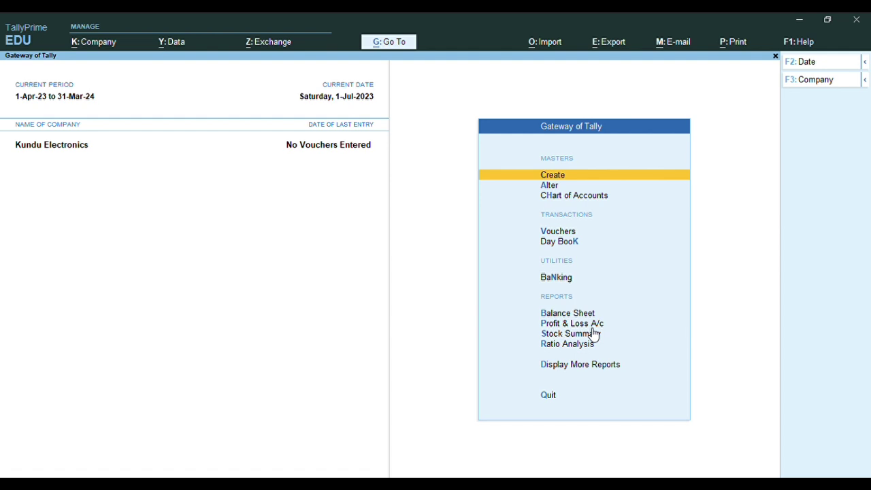
Begin Receipt voucher No. 1 and bring up a new ledger creation form from it
{"action": "key", "text": "v"}
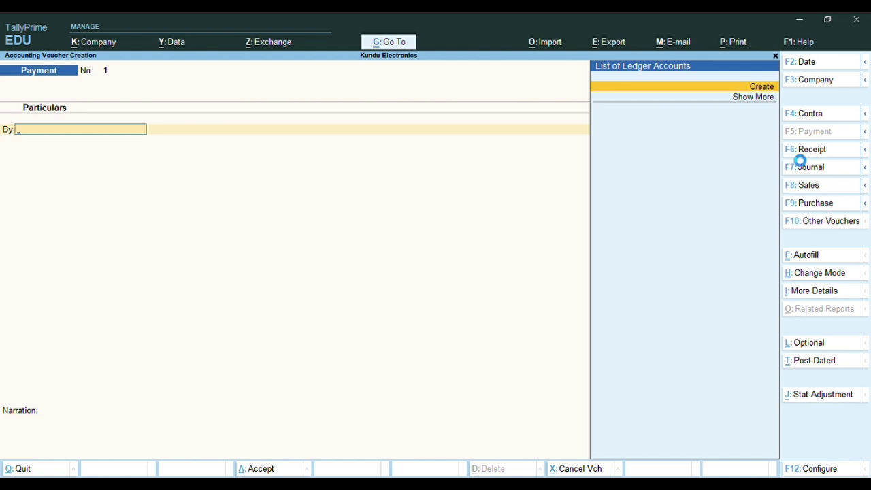
{"action": "left_click", "coordinate": [798, 151]}
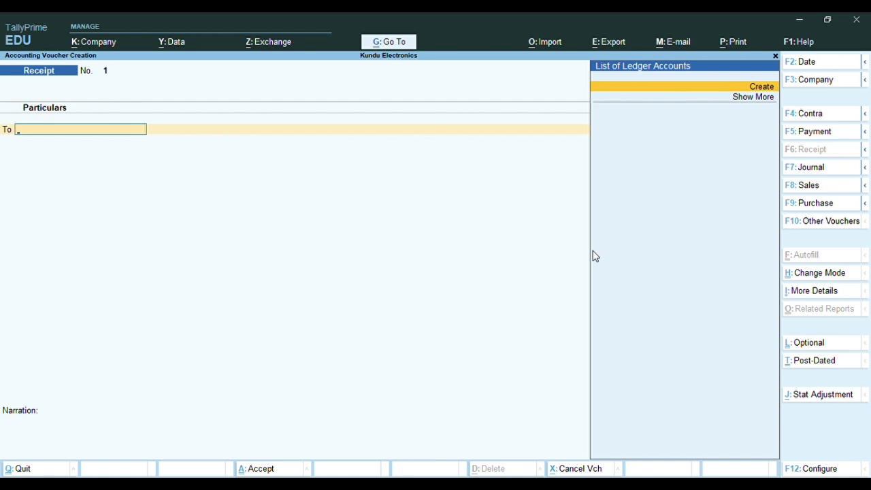
{"action": "key", "text": "alt+c"}
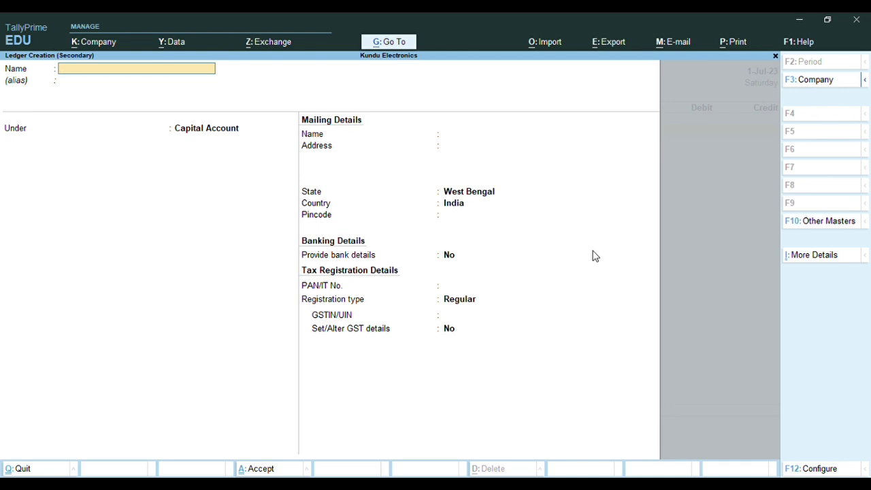
Name the new ledger Kundu's Capital and keep it under Capital Account
{"action": "type", "text": "Kundu's Capital"}
{"action": "key", "text": "Return"}
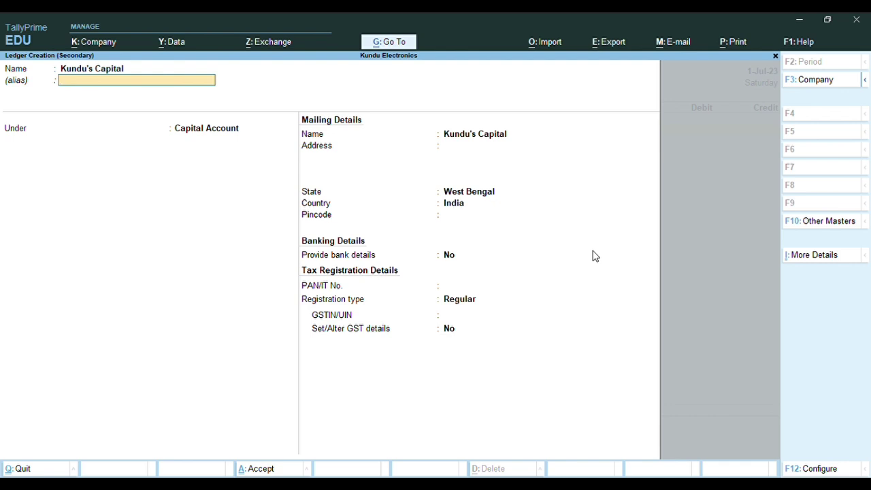
{"action": "key", "text": "Return"}
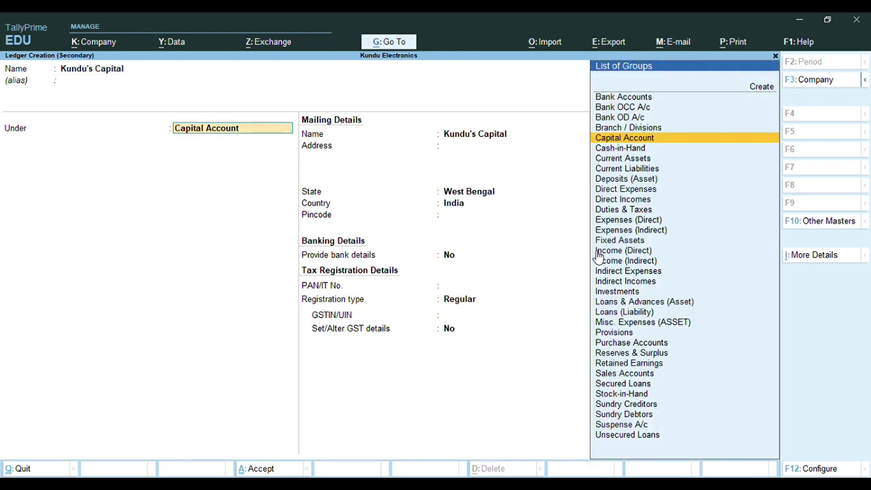
{"action": "key", "text": "Return"}
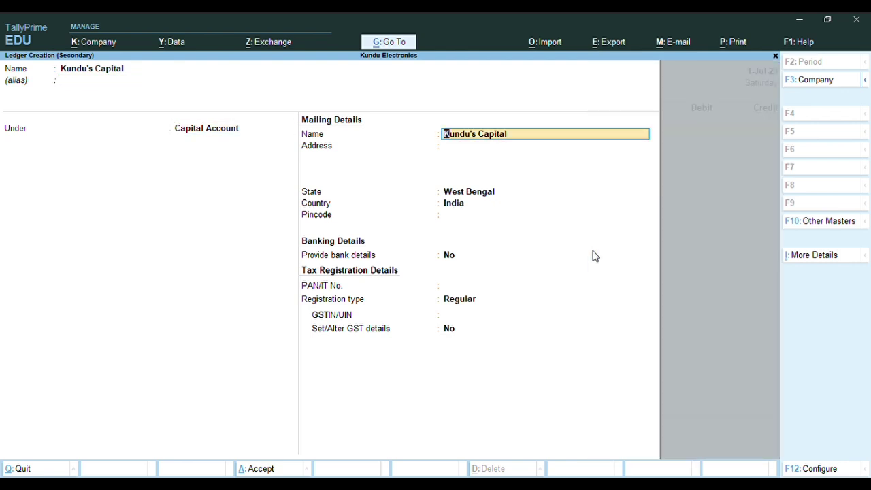
{"action": "key", "text": "Return"}
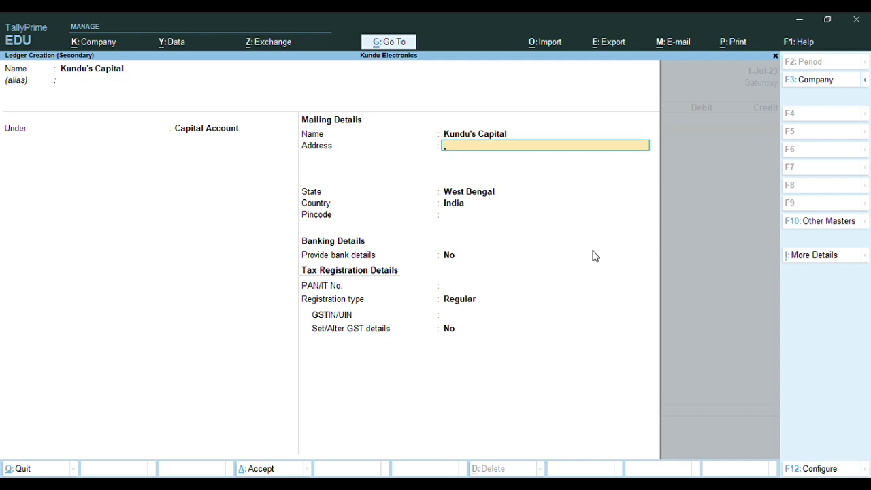
Enter address Kolkata, state West Bengal, pincode 700022, and set Provide bank details to Yes
{"action": "type", "text": "Kolkata"}
{"action": "key", "text": "Return"}
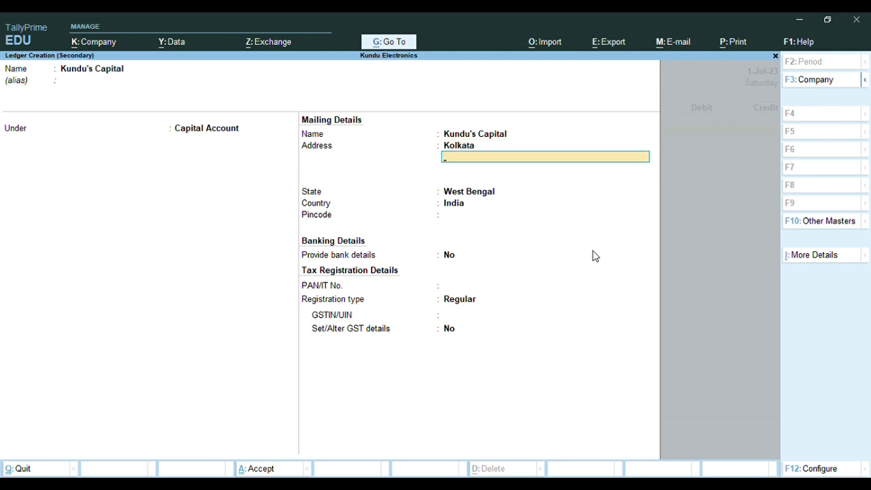
{"action": "key", "text": "Return"}
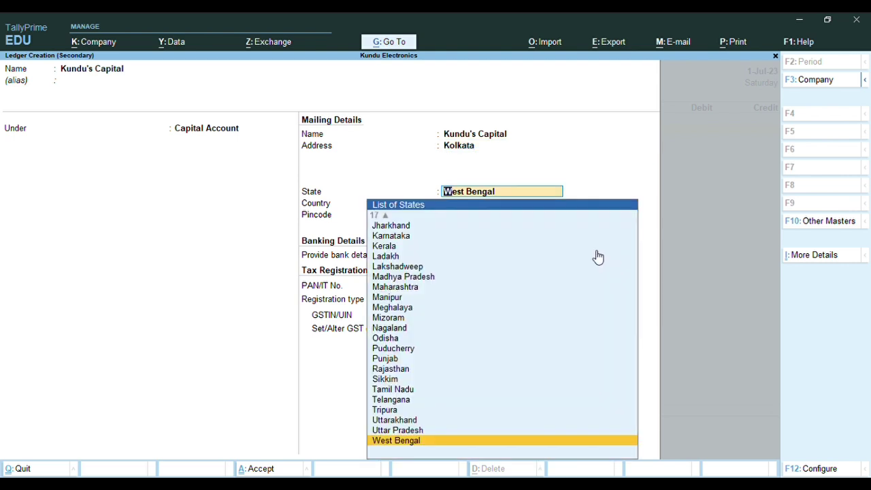
{"action": "key", "text": "Return"}
{"action": "type", "text": "7000022"}
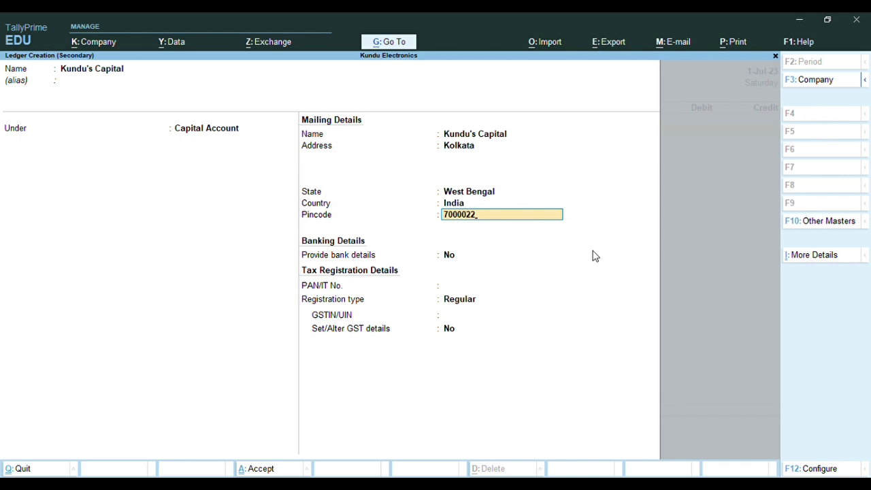
{"action": "key", "text": "BackSpace"}
{"action": "key", "text": "BackSpace"}
{"action": "key", "text": "BackSpace"}
{"action": "type", "text": "22"}
{"action": "key", "text": "Return"}
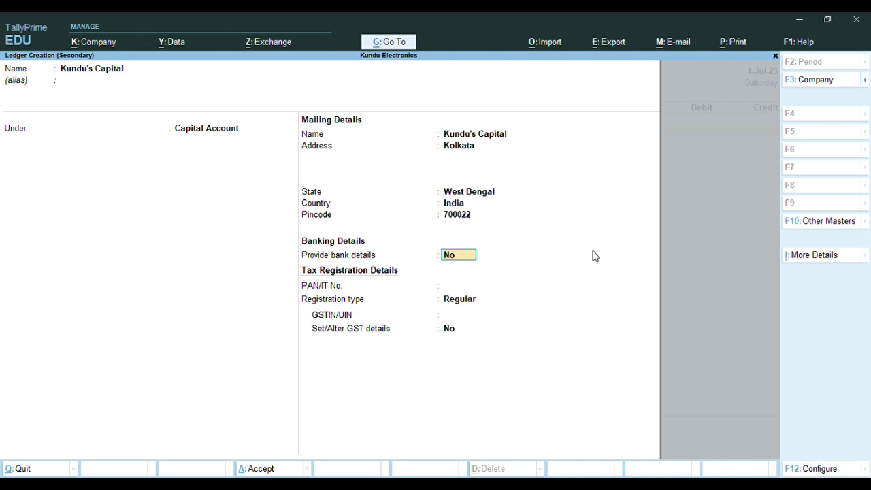
{"action": "type", "text": "y"}
{"action": "key", "text": "Return"}
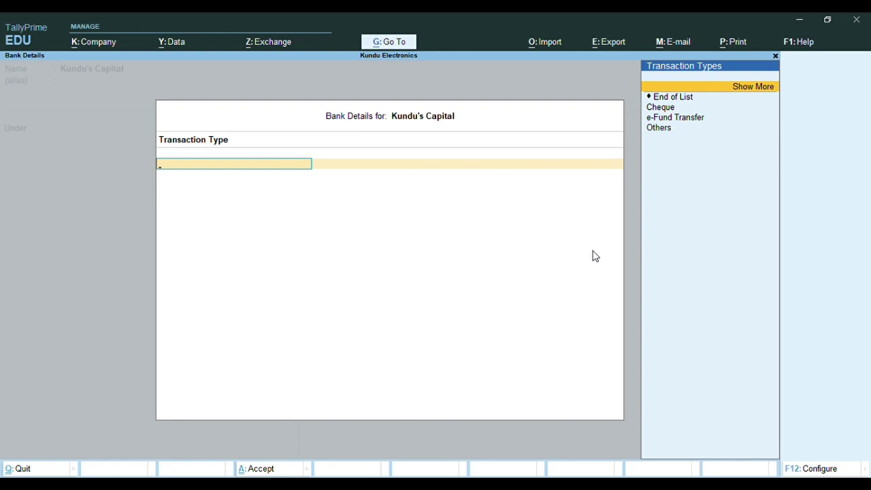
Switch Provide bank details to No, skip PAN and keep Regular registration
{"action": "key", "text": "Return"}
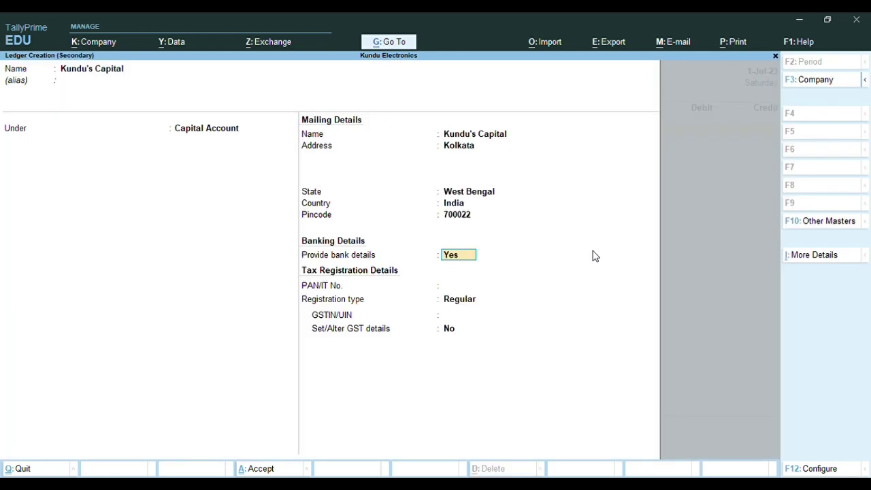
{"action": "type", "text": "n"}
{"action": "key", "text": "Return"}
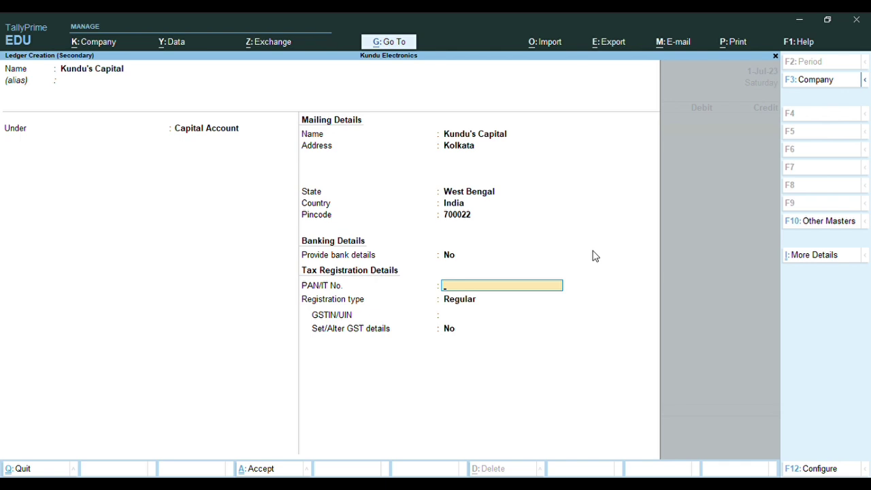
{"action": "key", "text": "Return"}
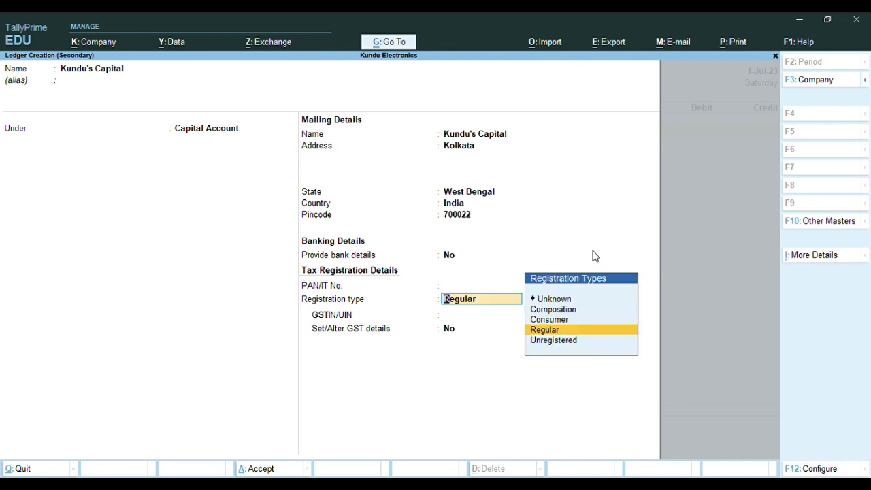
{"action": "key", "text": "Return"}
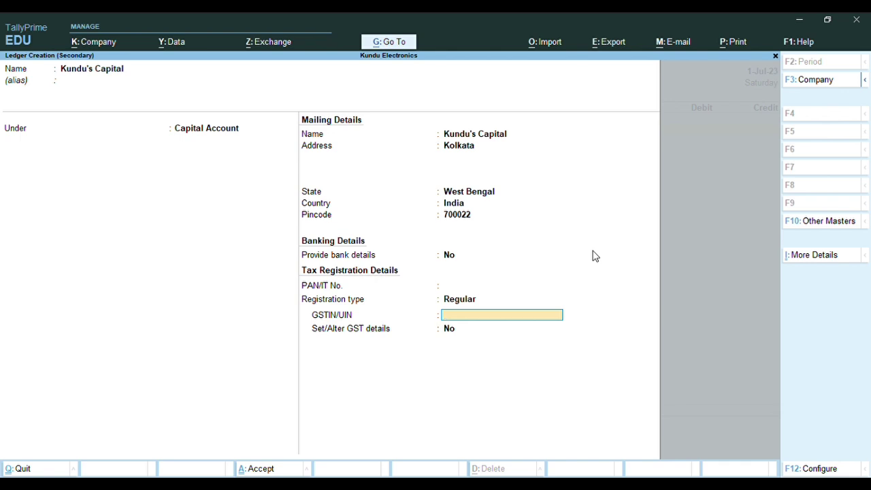
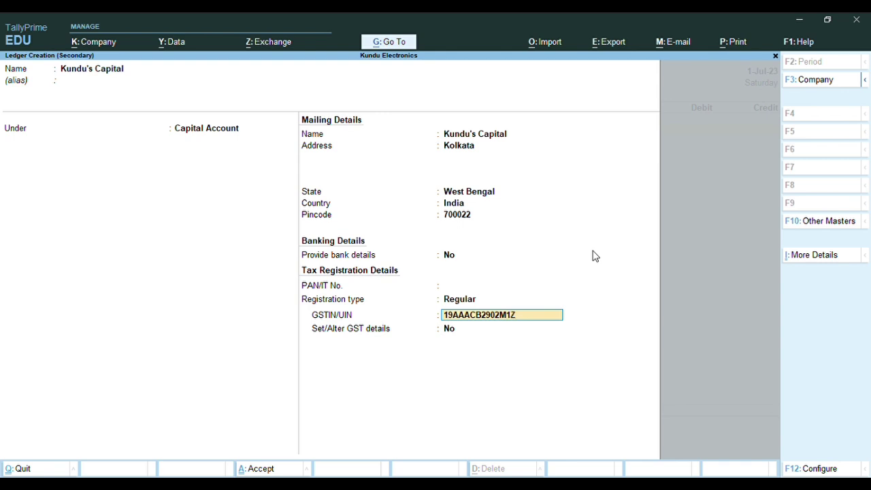
Enter the GSTIN, accept it past the invalid warning, and save the Kundu's Capital ledger
{"action": "key", "text": "Return"}
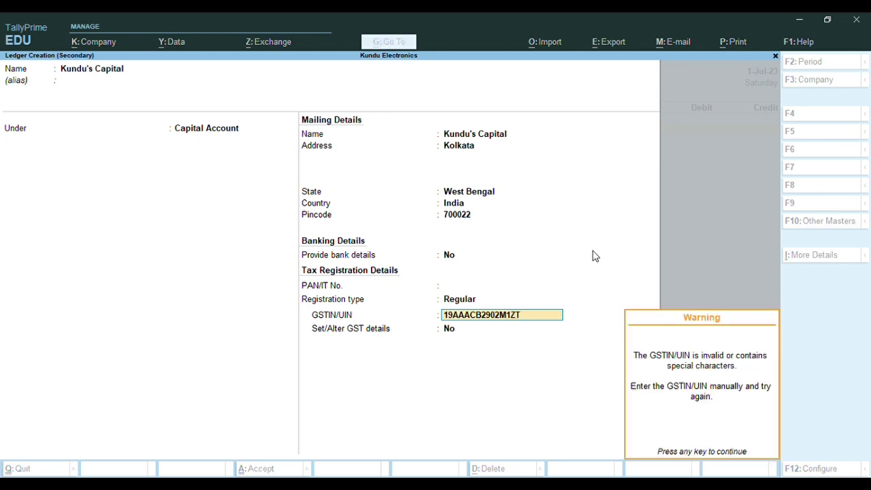
{"action": "key", "text": "Return"}
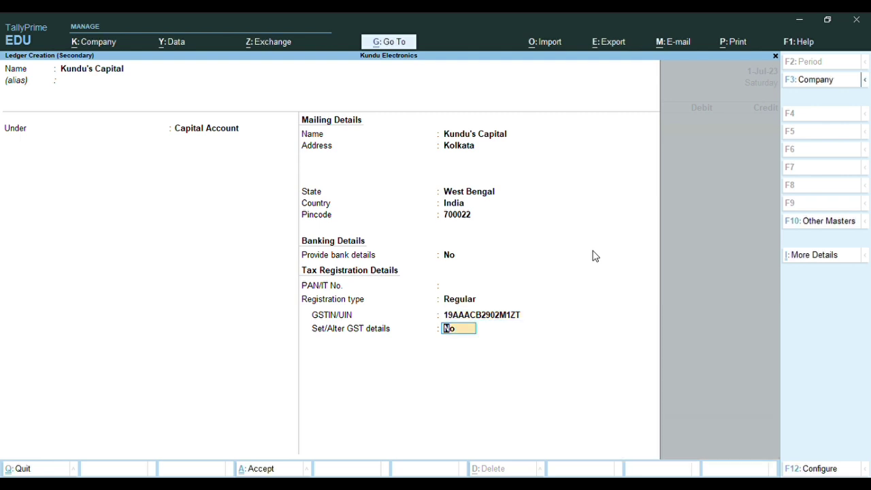
{"action": "key", "text": "Return"}
{"action": "key", "text": "Return"}
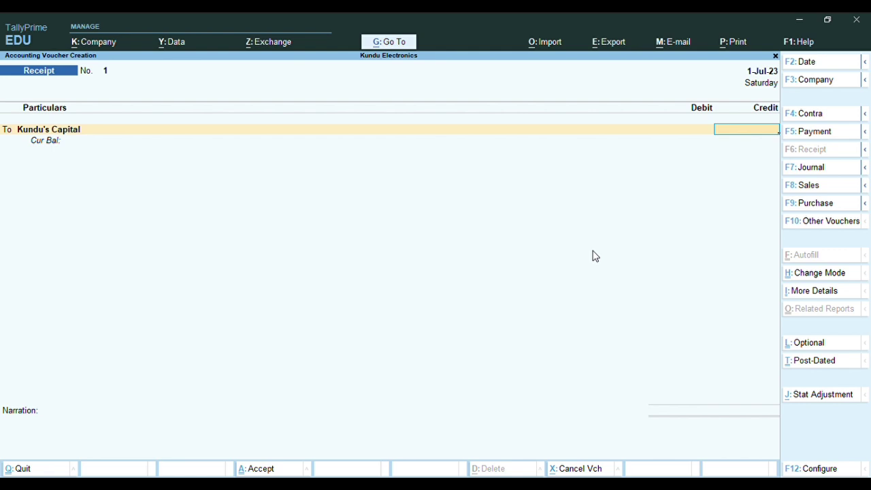
Credit Kundu's Capital 25,00,000 against a Cash debit and save receipt voucher No. 1
{"action": "type", "text": "2500000"}
{"action": "key", "text": "Return"}
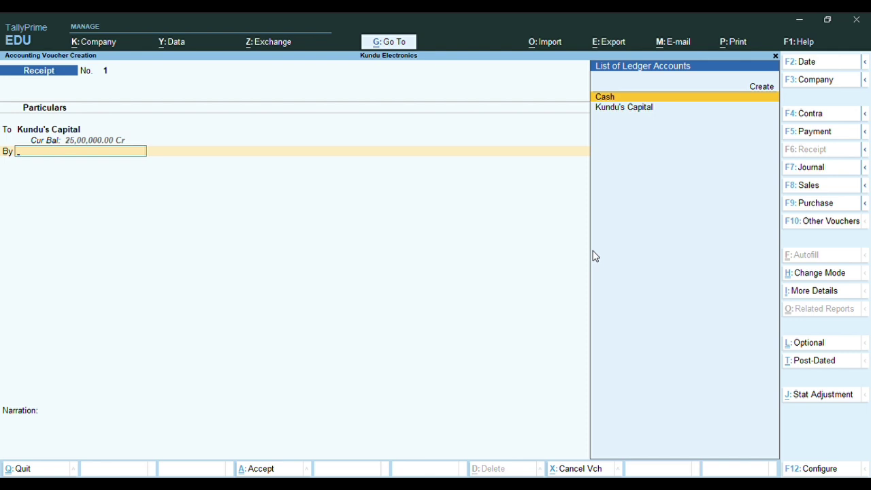
{"action": "key", "text": "Return"}
{"action": "key", "text": "Return"}
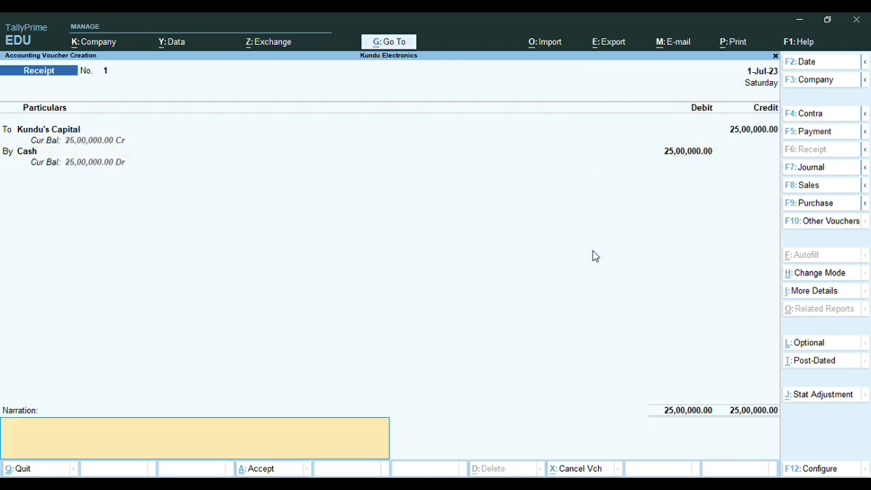
{"action": "key", "text": "Return"}
{"action": "key", "text": "n"}
{"action": "key", "text": "Return"}
{"action": "key", "text": "y"}
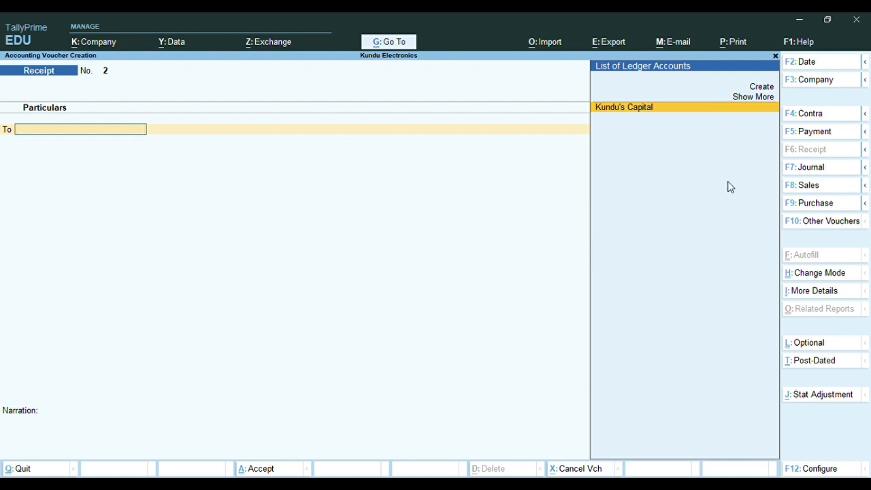
Begin a Contra voucher crediting Cash 25,00,000, then start a new ledger for the By account
{"action": "left_click", "coordinate": [800, 114]}
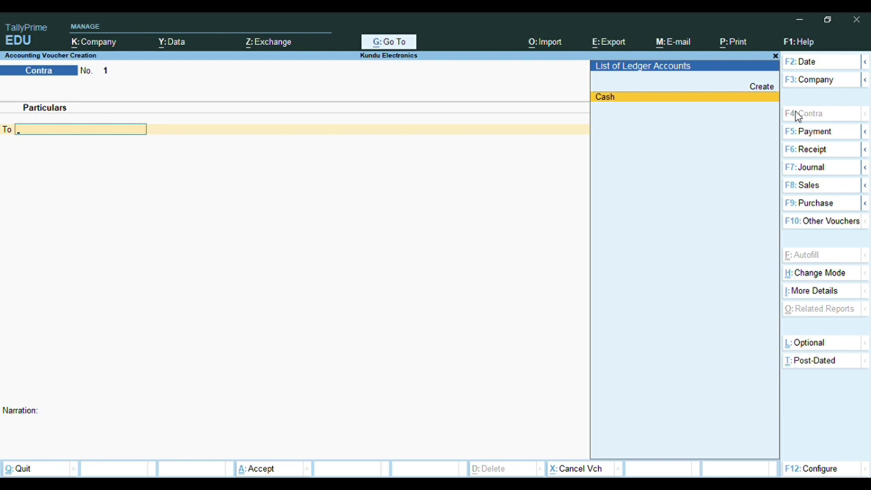
{"action": "key", "text": "Return"}
{"action": "type", "text": "2500000"}
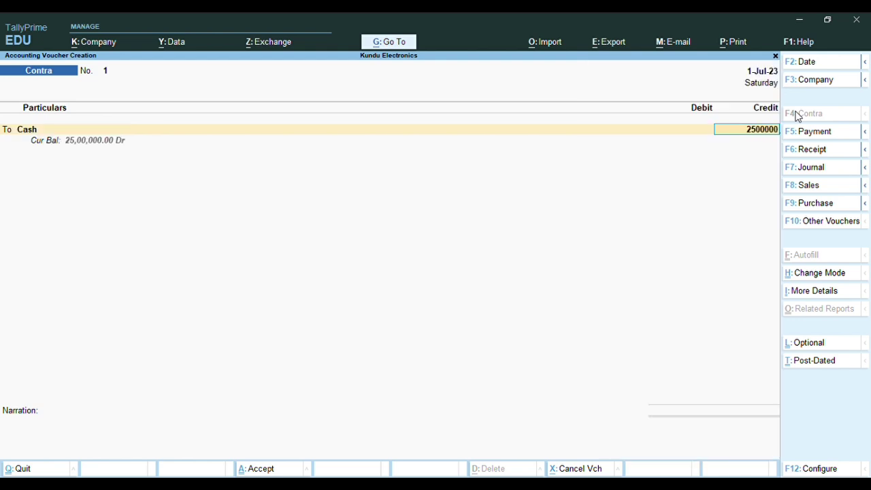
{"action": "key", "text": "Return"}
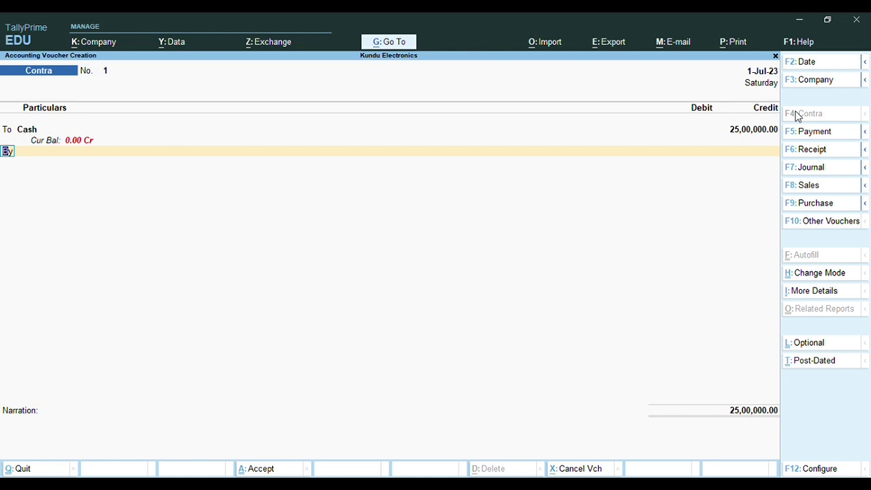
{"action": "key", "text": "Return"}
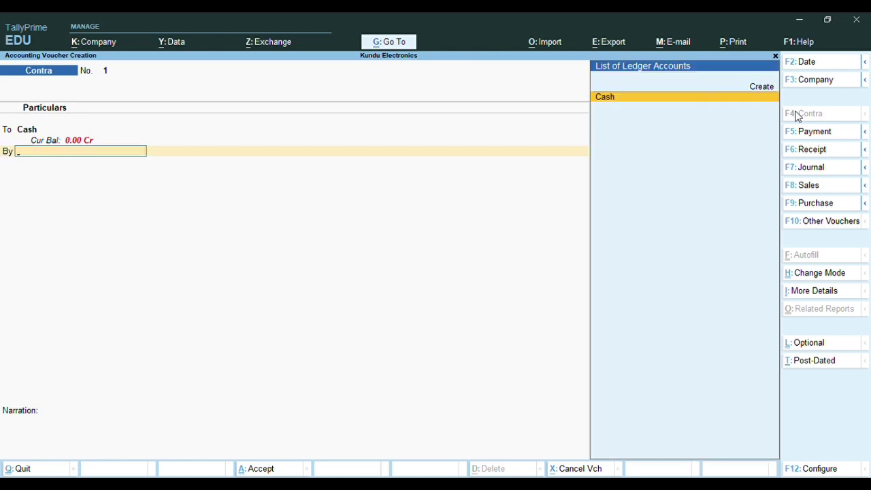
{"action": "key", "text": "alt+c"}
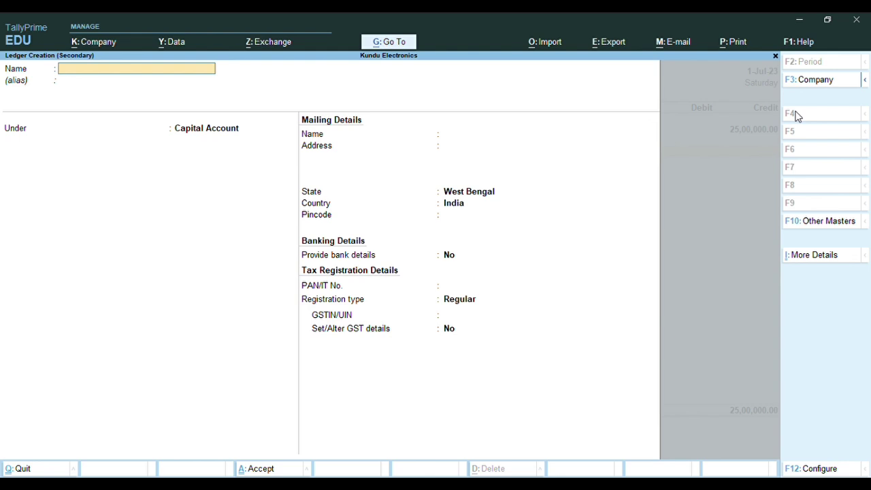
Name the new ledger HDFC Bank A/c and place it under Bank Accounts
{"action": "type", "text": "HDFC Bank a/c"}
{"action": "key", "text": "Return"}
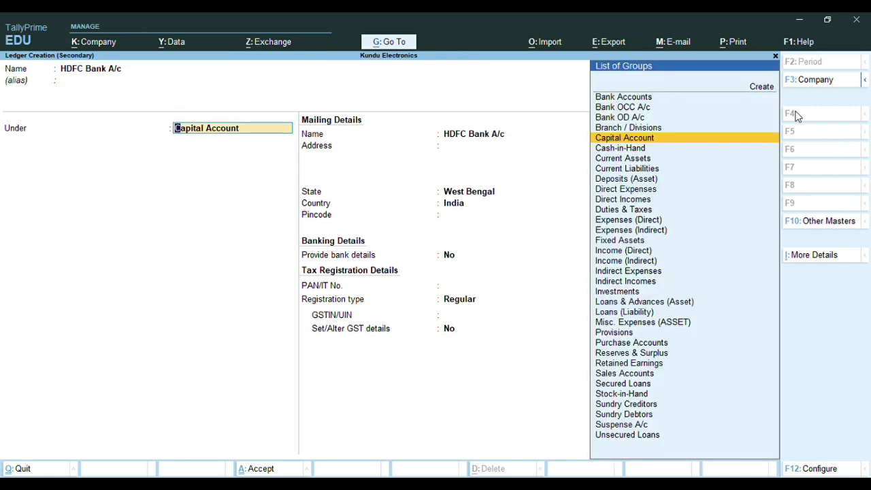
{"action": "type", "text": "Bank"}
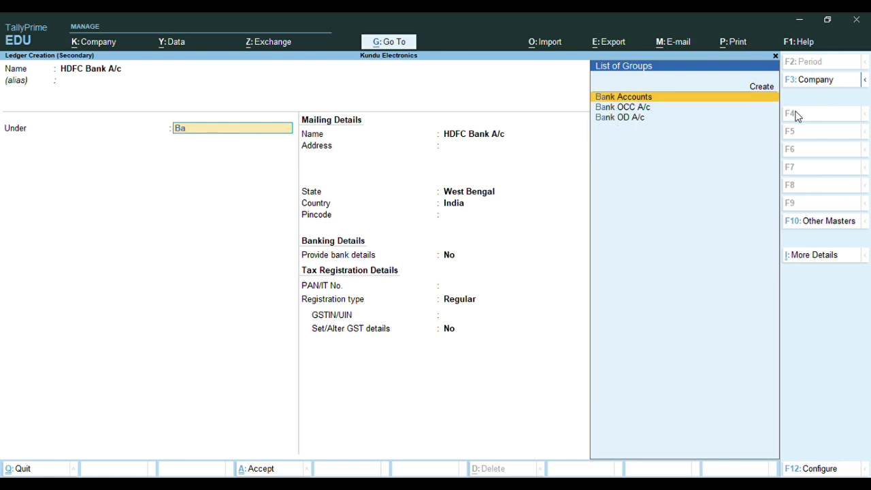
{"action": "key", "text": "Return"}
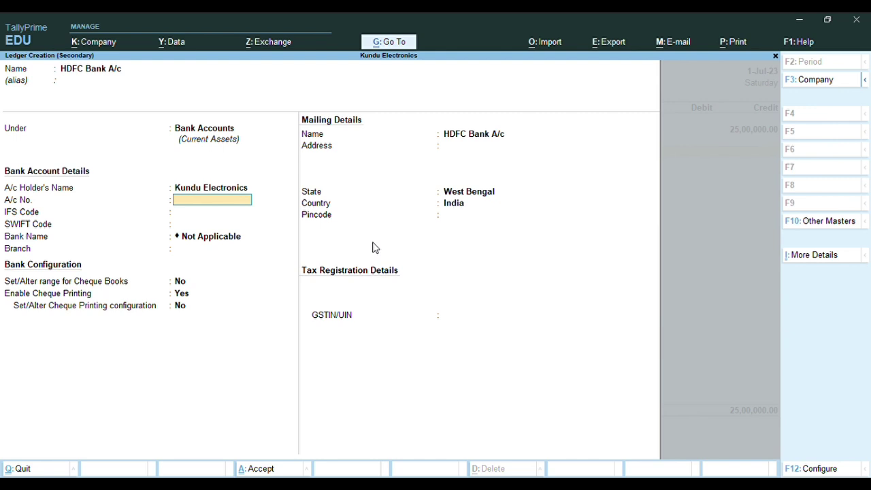
Leave bank details, address, pincode and GSTIN blank, then save the HDFC Bank A/c ledger
{"action": "key", "text": "Return"}
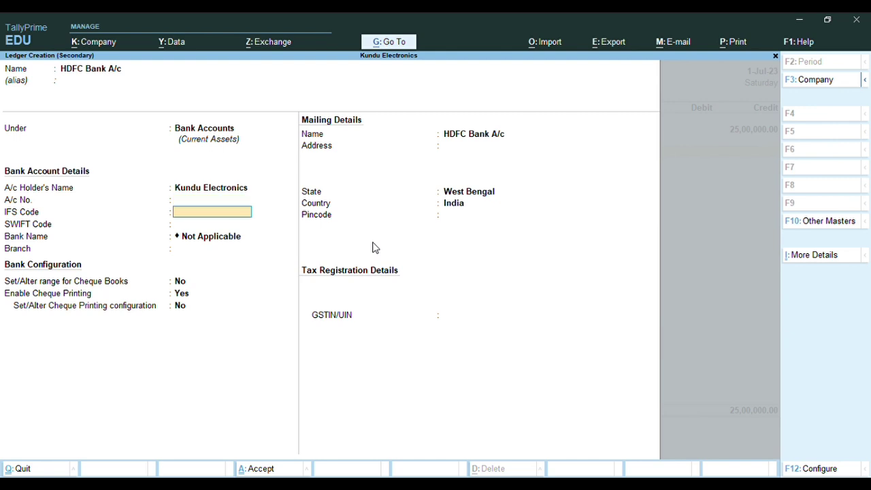
{"action": "key", "text": "Return"}
{"action": "key", "text": "Return"}
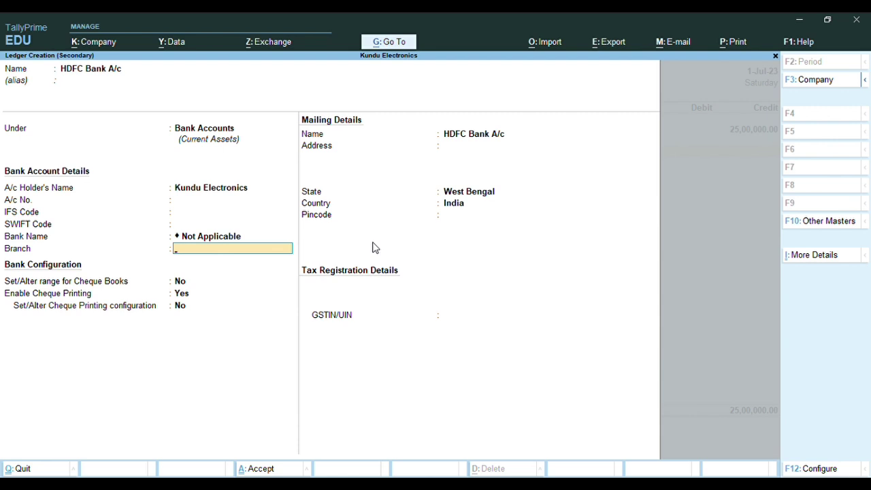
{"action": "key", "text": "Return"}
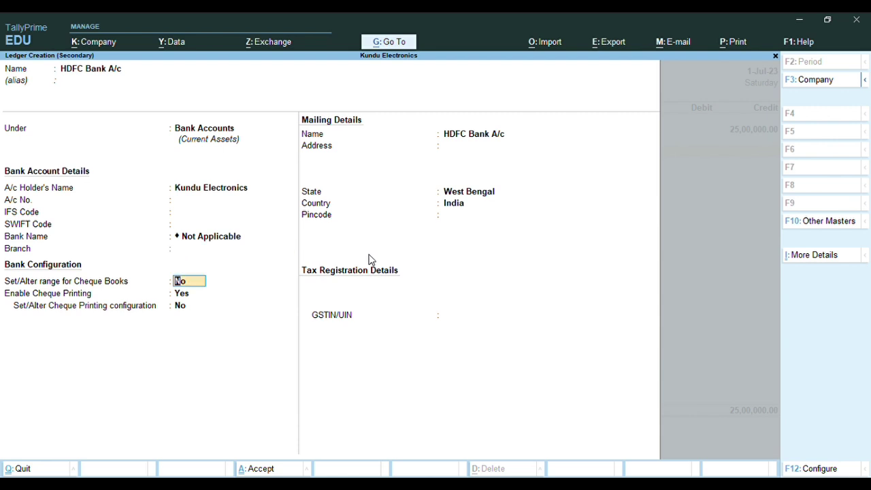
{"action": "key", "text": "Return"}
{"action": "key", "text": "Return"}
{"action": "key", "text": "Return"}
{"action": "key", "text": "Return"}
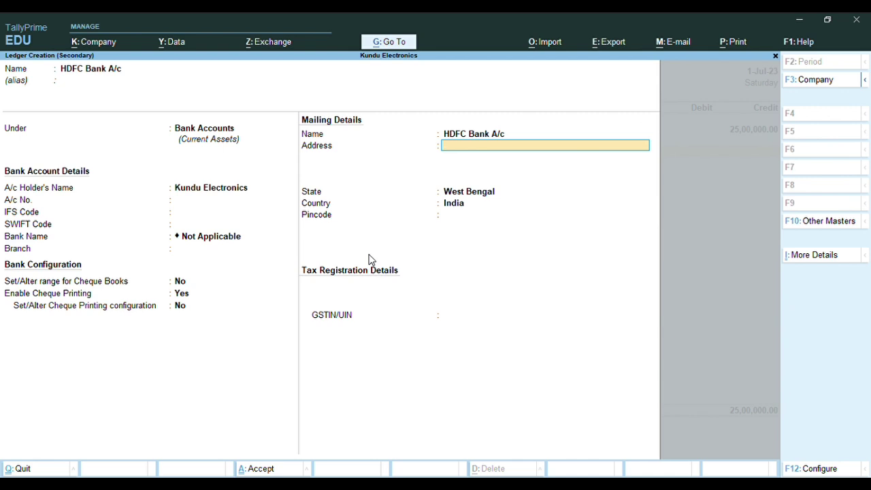
{"action": "key", "text": "Return"}
{"action": "key", "text": "Return"}
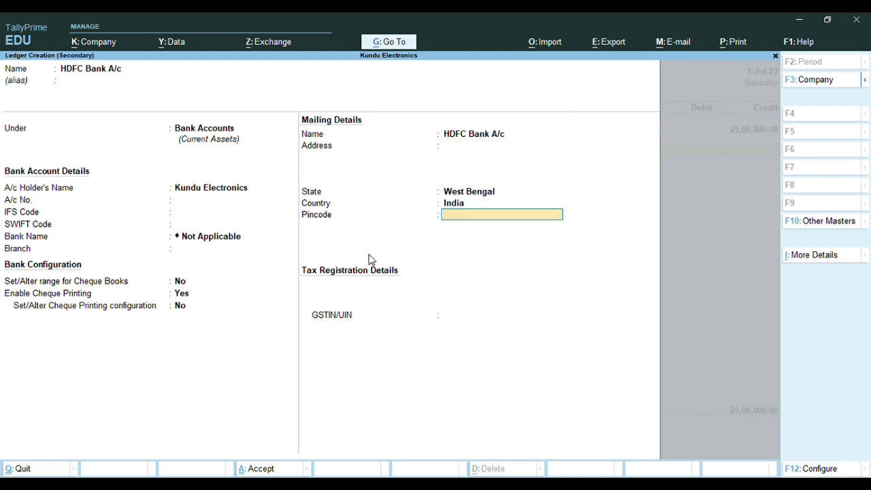
{"action": "key", "text": "Return"}
{"action": "key", "text": "Return"}
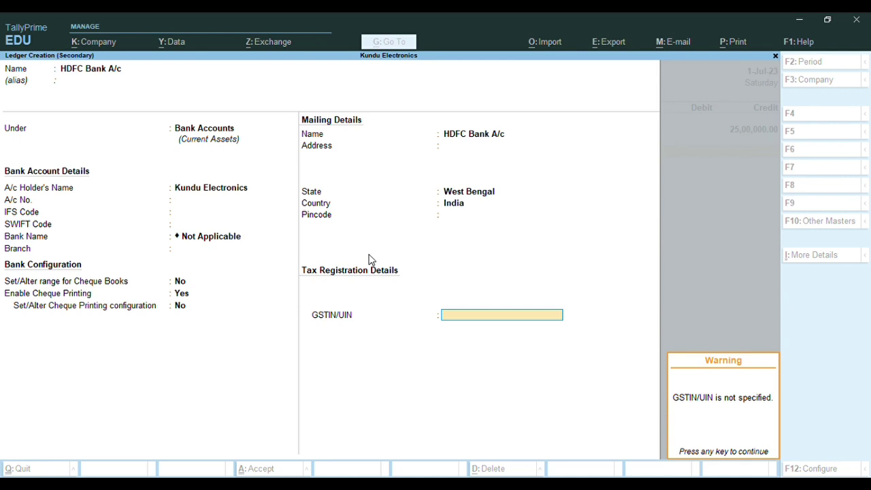
{"action": "key", "text": "Return"}
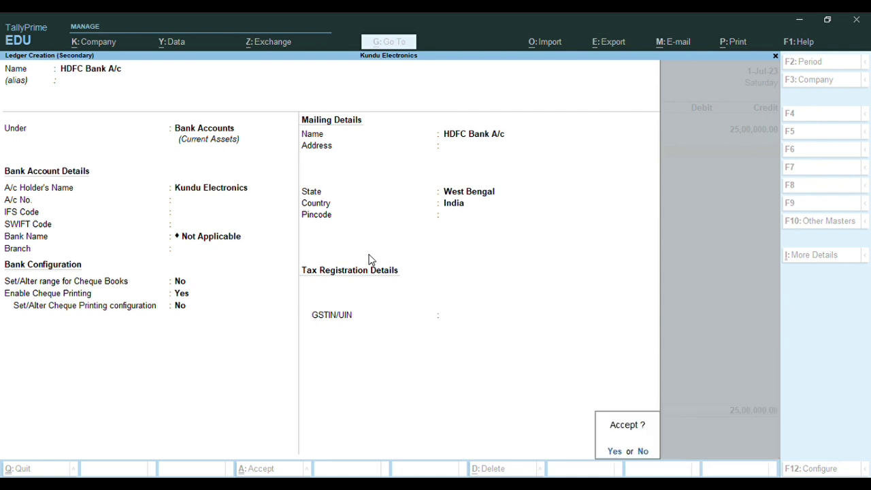
{"action": "key", "text": "Return"}
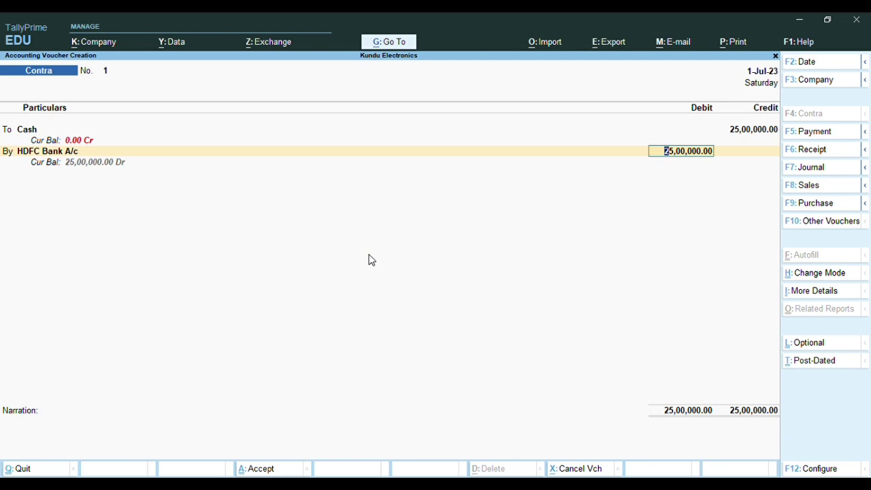
Accept the 25,00,000 debit to HDFC Bank A/c and skip cash denominations in the bank allocation
{"action": "key", "text": "Return"}
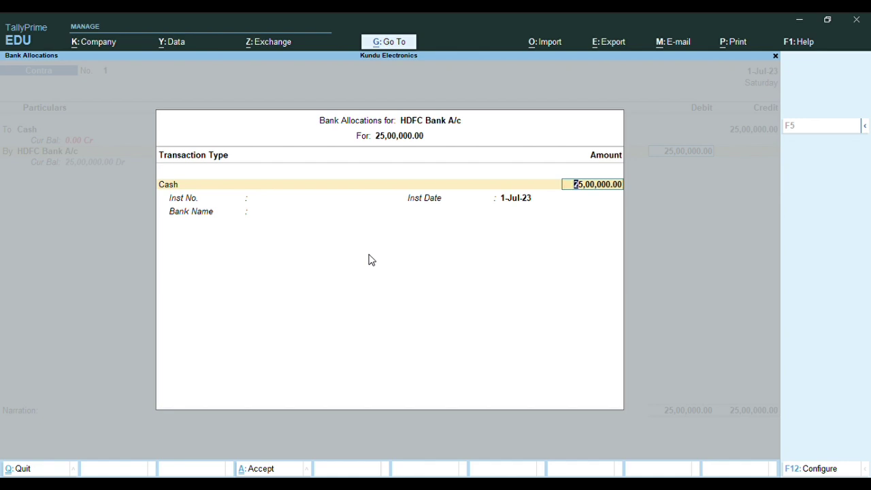
{"action": "key", "text": "Return"}
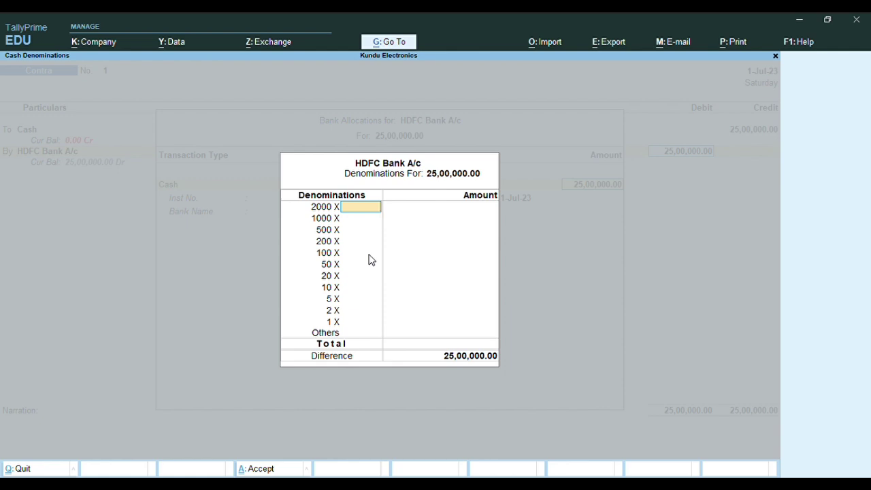
{"action": "key", "text": "Return"}
{"action": "key", "text": "Return"}
{"action": "key", "text": "Return"}
{"action": "key", "text": "Return"}
{"action": "key", "text": "Return"}
{"action": "key", "text": "Return"}
{"action": "key", "text": "Return"}
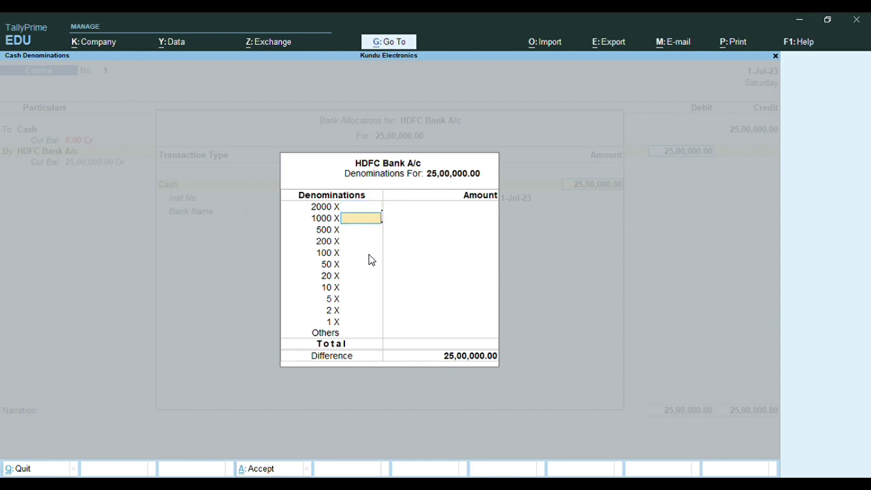
{"action": "key", "text": "Return"}
{"action": "key", "text": "Return"}
{"action": "key", "text": "Return"}
{"action": "key", "text": "Return"}
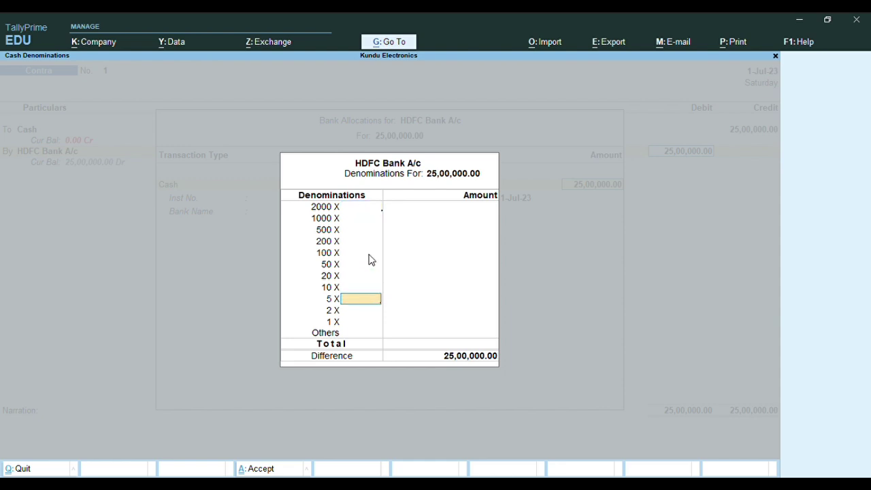
{"action": "key", "text": "Return"}
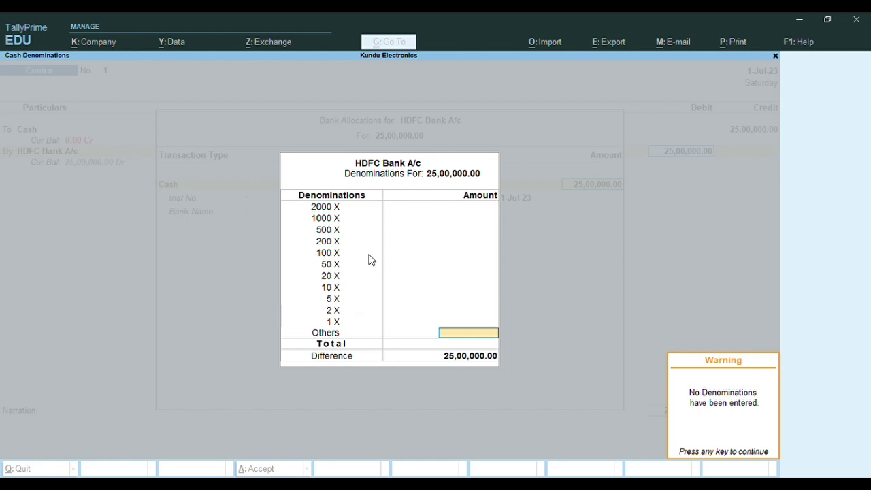
{"action": "key", "text": "Return"}
{"action": "key", "text": "Return"}
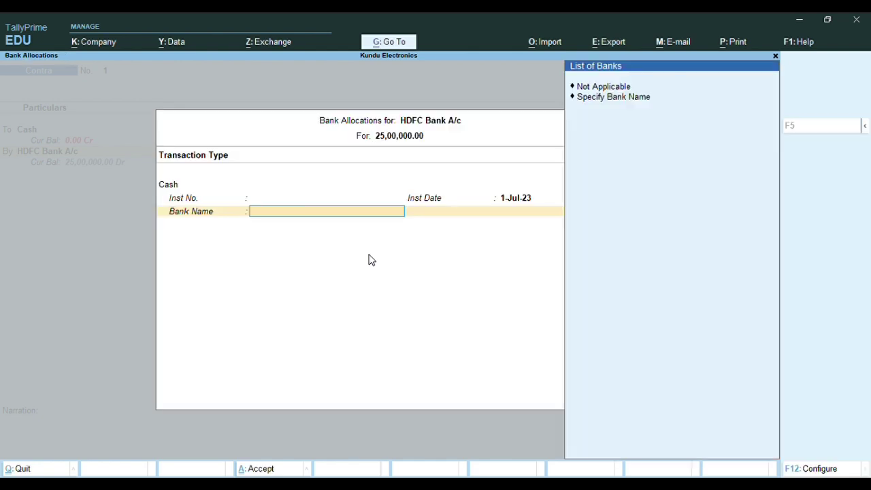
Specify HDFC Bank as the bank name and save Contra voucher No. 1
{"action": "key", "text": "Down"}
{"action": "key", "text": "Down"}
{"action": "key", "text": "Return"}
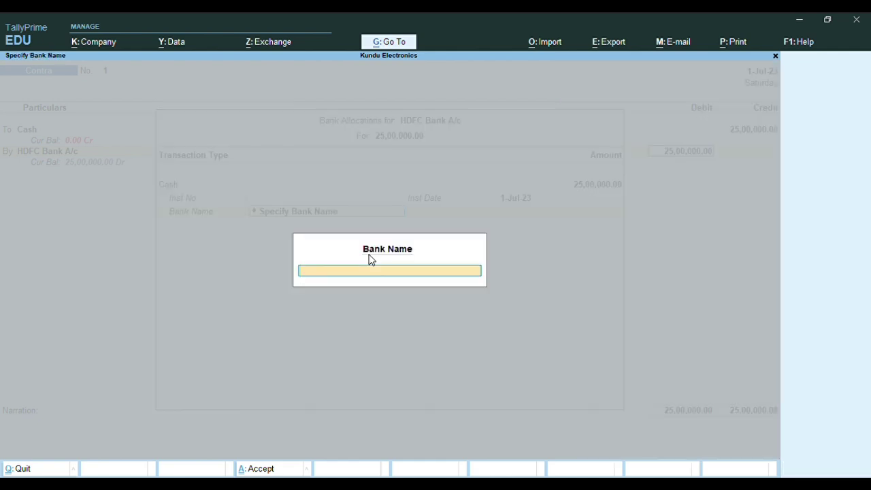
{"action": "type", "text": "Hdfc"}
{"action": "key", "text": "BackSpace"}
{"action": "key", "text": "BackSpace"}
{"action": "key", "text": "BackSpace"}
{"action": "type", "text": "DFC Bank"}
{"action": "key", "text": "Return"}
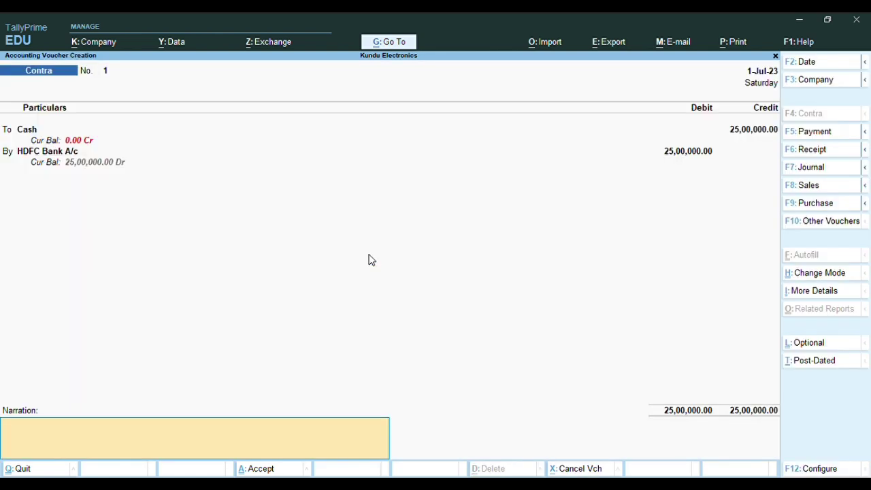
{"action": "key", "text": "Return"}
{"action": "key", "text": "Return"}
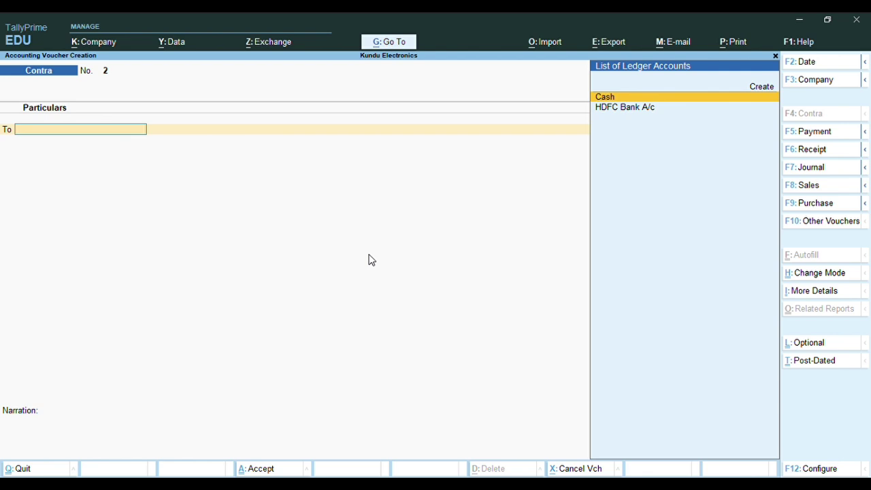
{"action": "key", "text": "Page_Up"}
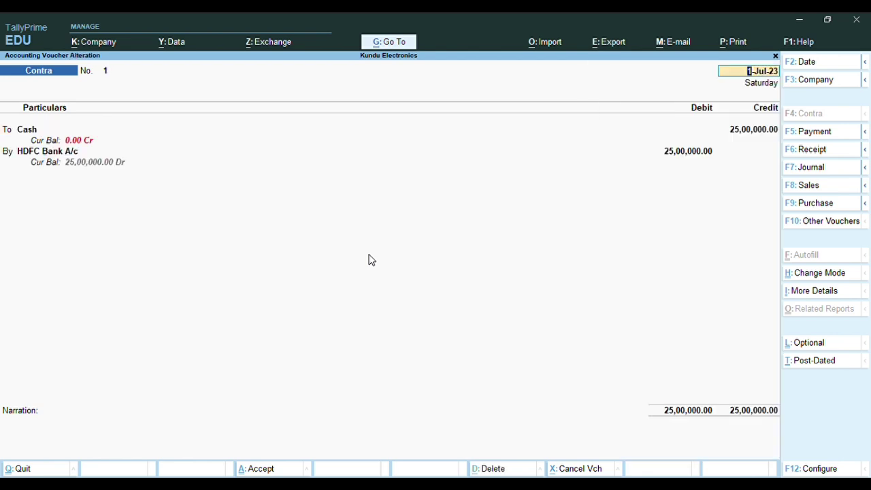
{"action": "key", "text": "Return"}
{"action": "key", "text": "Return"}
{"action": "key", "text": "Return"}
{"action": "key", "text": "Return"}
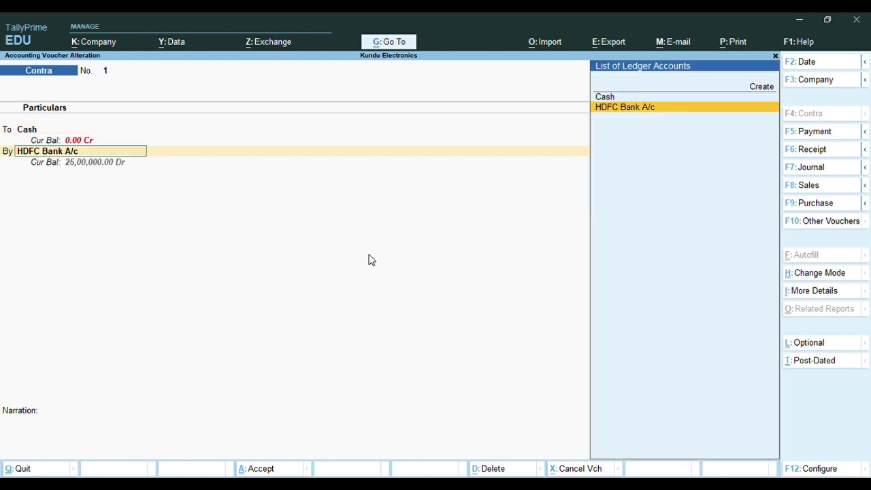
{"action": "key", "text": "Return"}
{"action": "key", "text": "Return"}
{"action": "key", "text": "Return"}
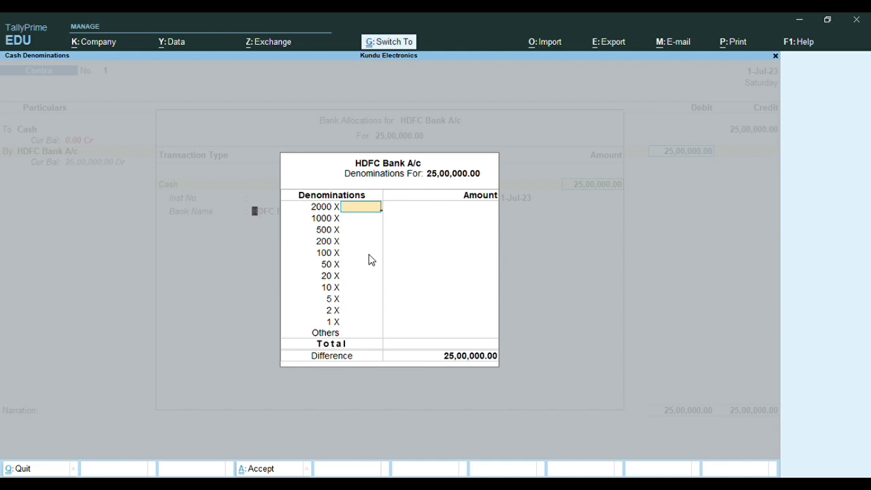
{"action": "key", "text": "ctrl+a"}
{"action": "key", "text": "ctrl+a"}
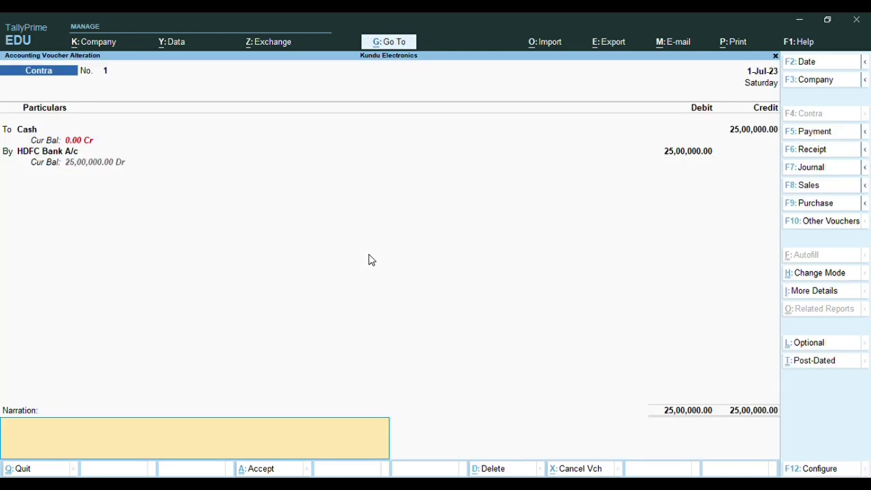
{"action": "key", "text": "Return"}
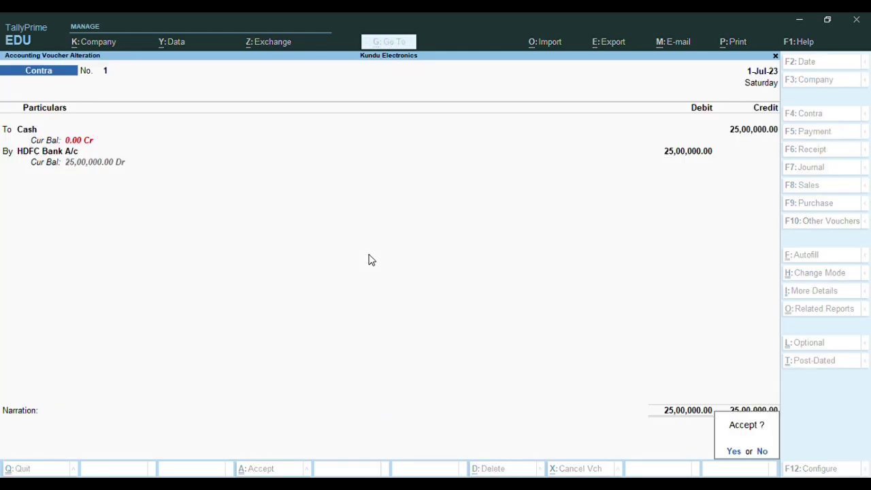
{"action": "key", "text": "y"}
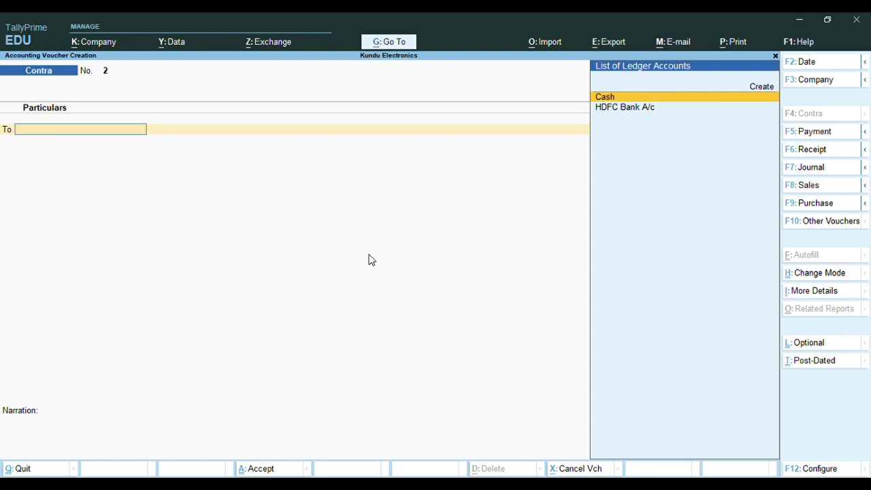
Start Payment voucher No. 1 and create a ledger named Security Deposit A/c
{"action": "left_click", "coordinate": [807, 136]}
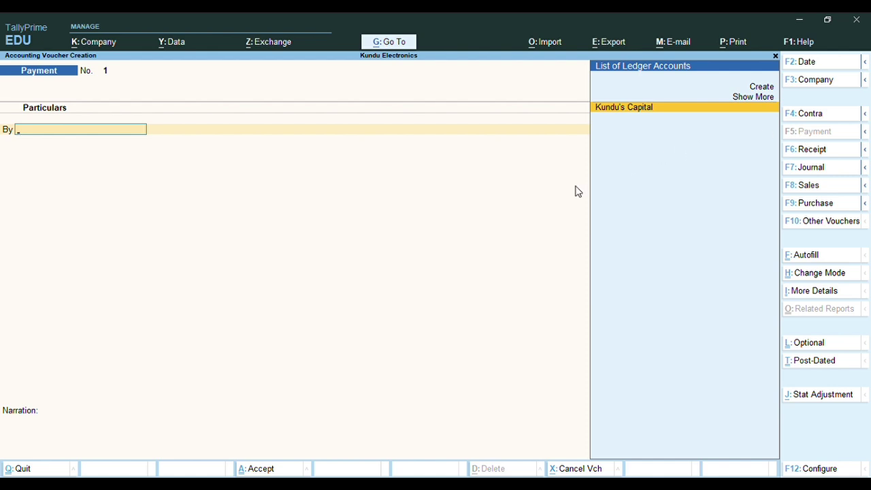
{"action": "key", "text": "alt+c"}
{"action": "type", "text": "S"}
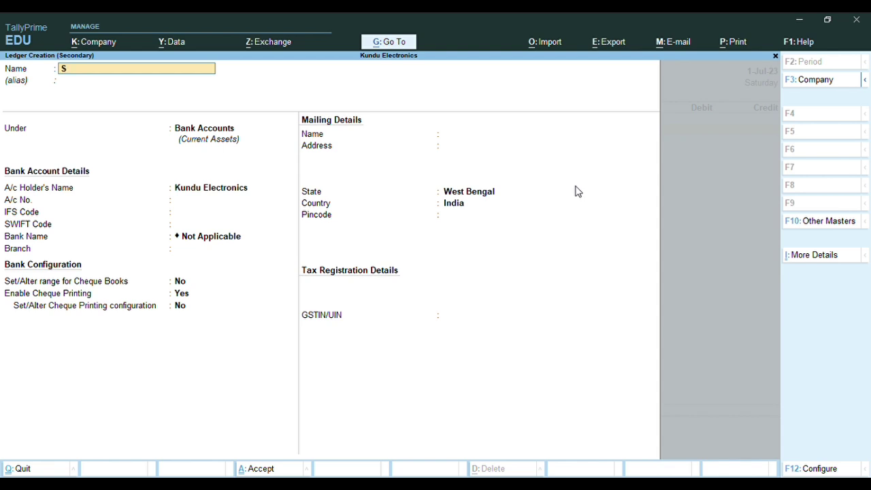
{"action": "type", "text": "ecurity Deposit A/c"}
{"action": "key", "text": "Return"}
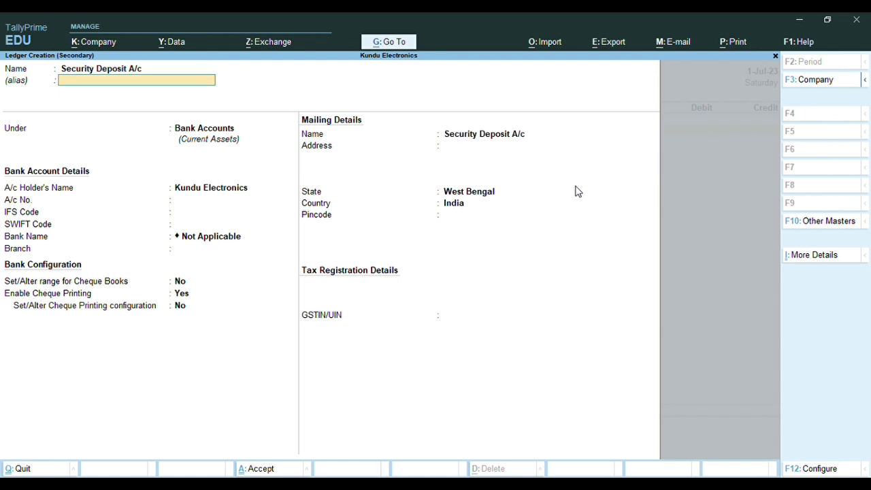
{"action": "key", "text": "Return"}
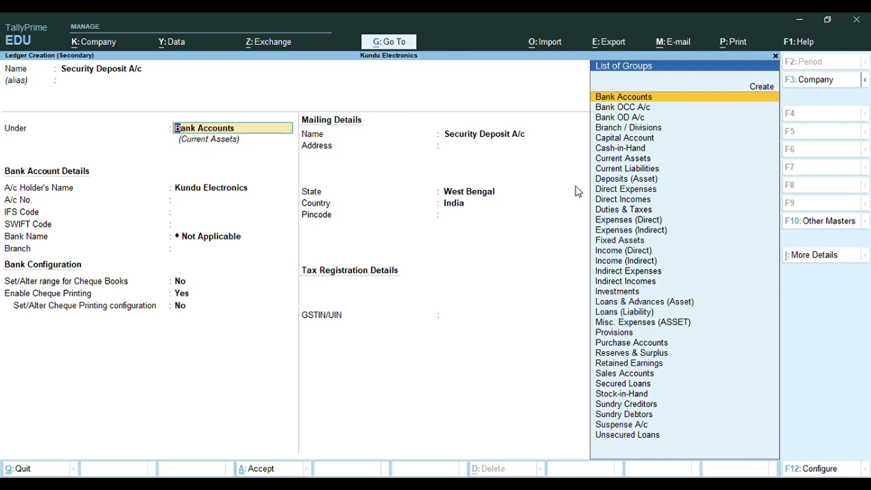
Put Security Deposit A/c under Deposits (Asset), leave address and GSTIN blank, and save it
{"action": "type", "text": "Deposits (Asset"}
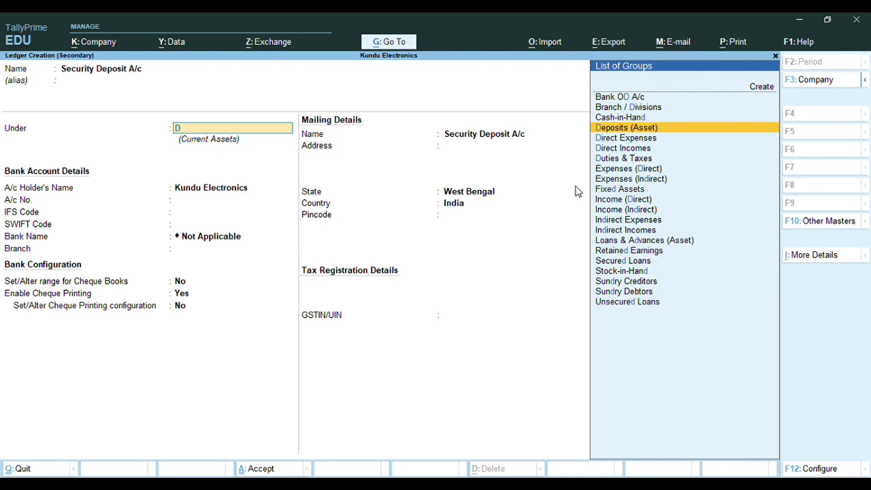
{"action": "key", "text": "Return"}
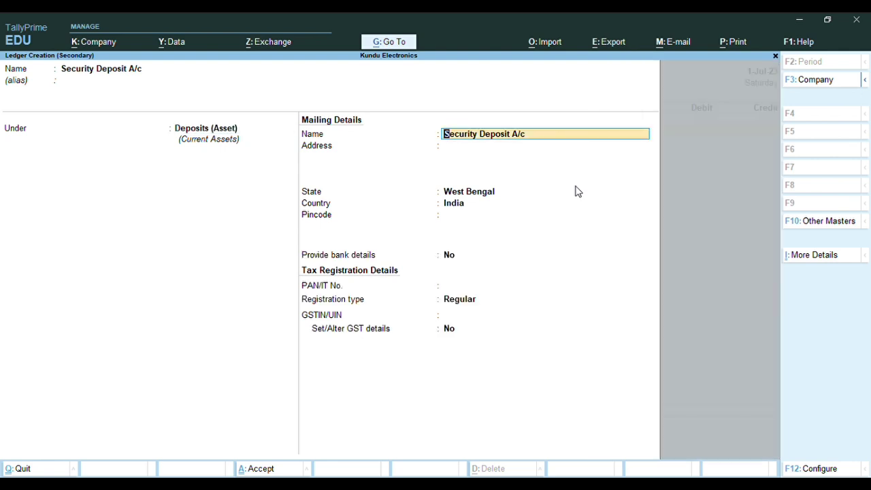
{"action": "key", "text": "Return"}
{"action": "key", "text": "Return"}
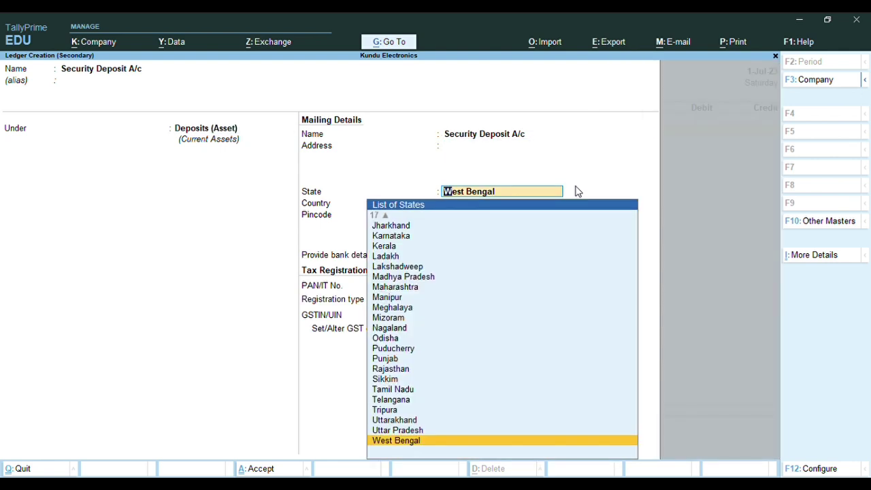
{"action": "key", "text": "Return"}
{"action": "key", "text": "Return"}
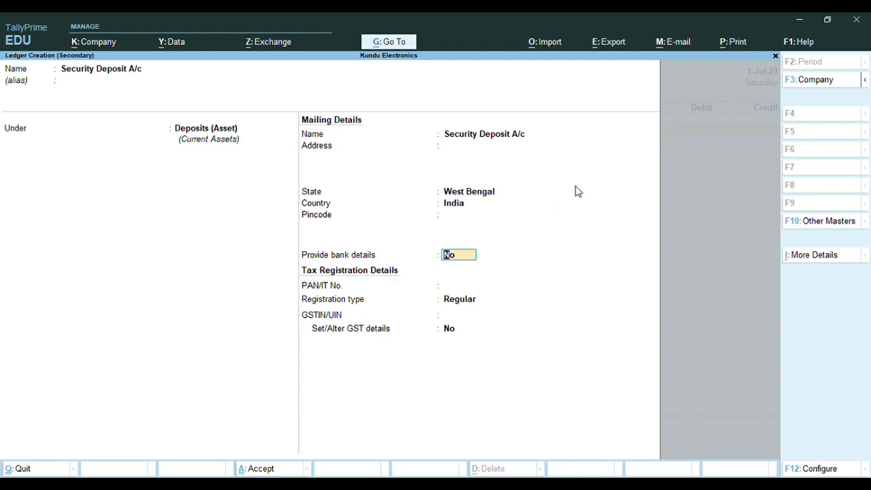
{"action": "key", "text": "Return"}
{"action": "key", "text": "Return"}
{"action": "key", "text": "Return"}
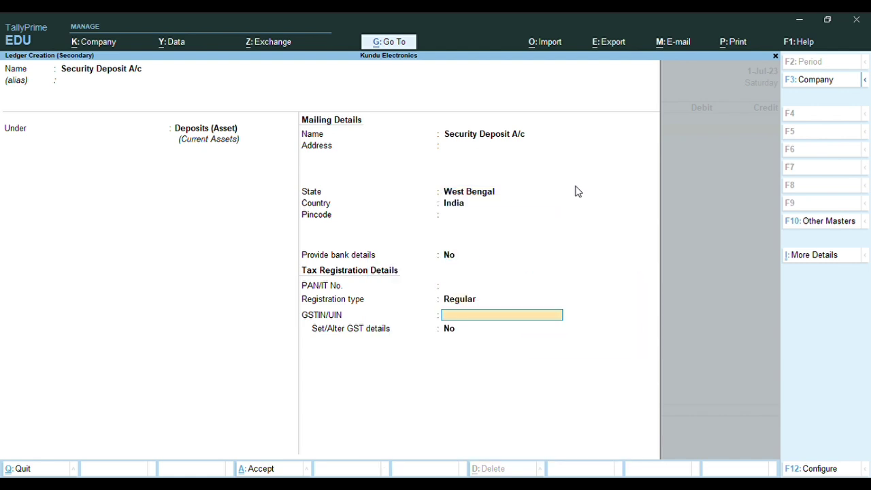
{"action": "key", "text": "Return"}
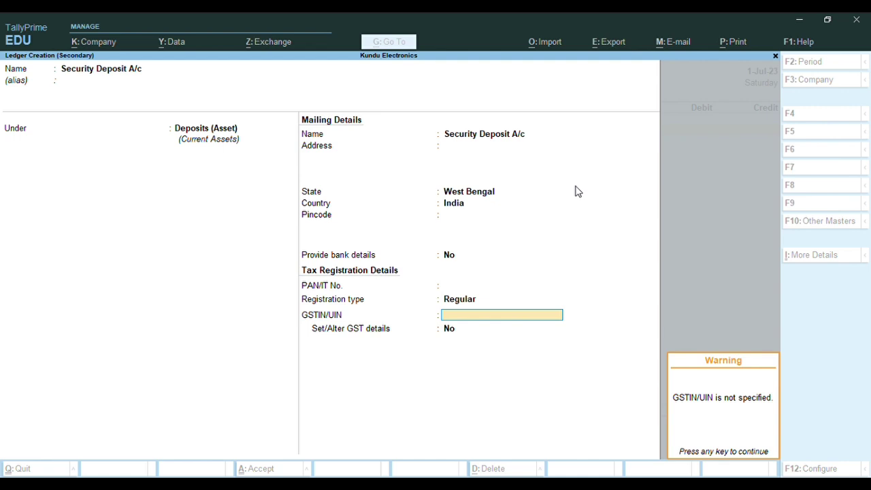
{"action": "key", "text": "Return"}
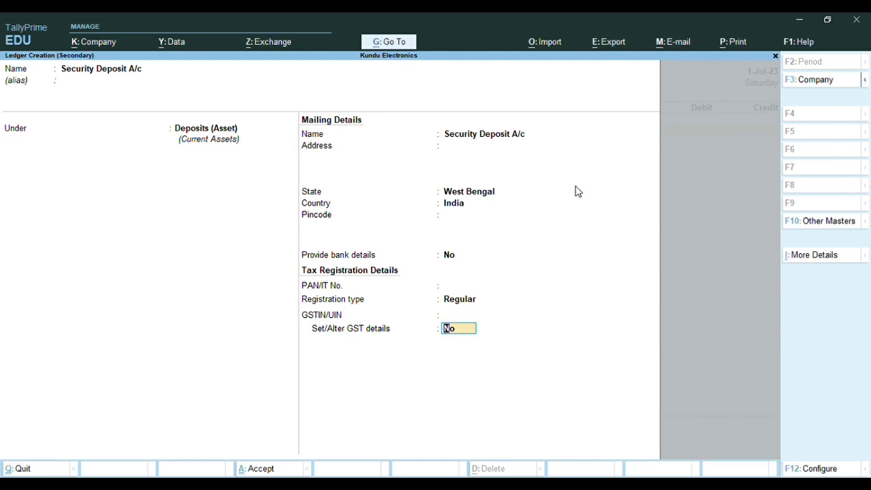
{"action": "key", "text": "Return"}
{"action": "key", "text": "Return"}
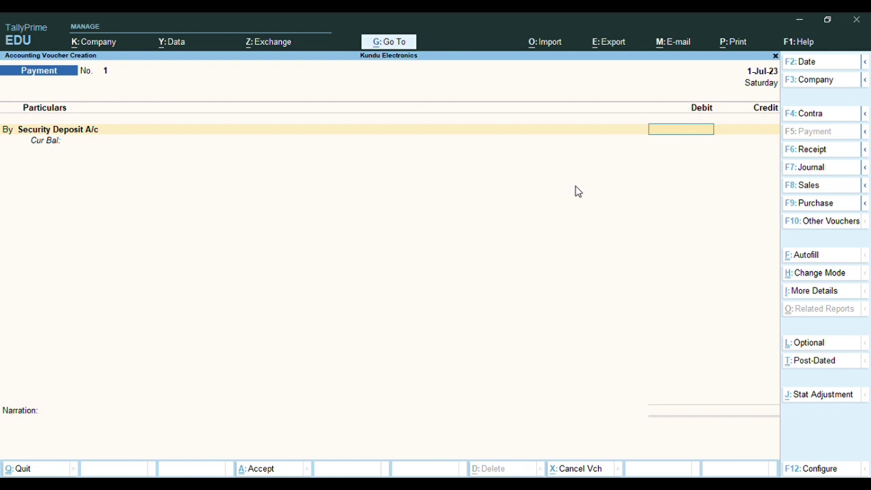
Debit Security Deposit A/c 60,000 and credit HDFC Bank A/c the same amount, bringing up Bank Allocations
{"action": "type", "text": "60000"}
{"action": "key", "text": "Return"}
{"action": "key", "text": "Return"}
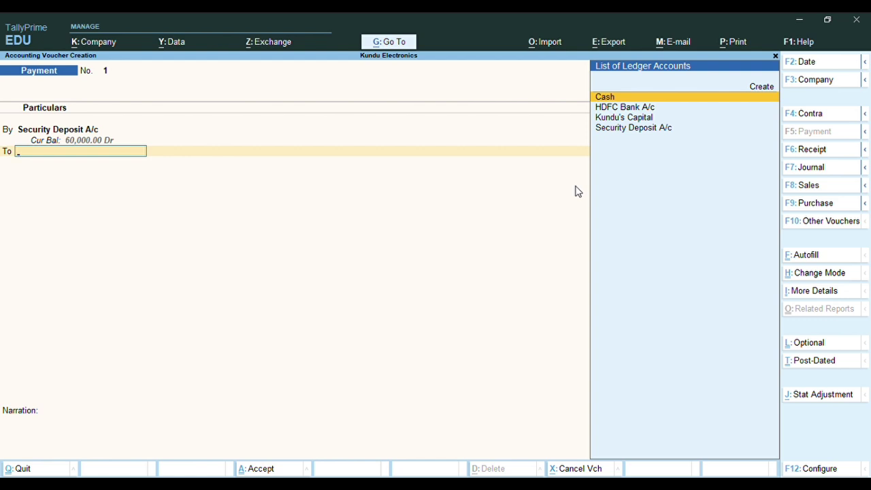
{"action": "key", "text": "Down"}
{"action": "key", "text": "Return"}
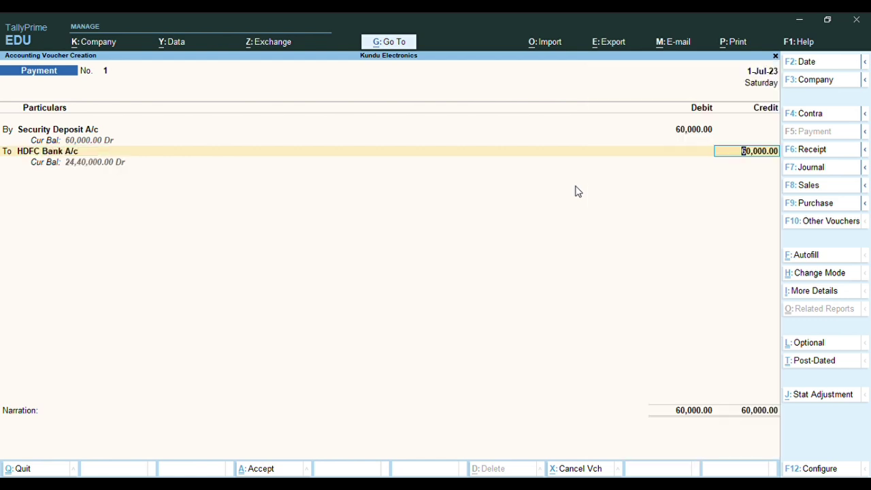
{"action": "key", "text": "Return"}
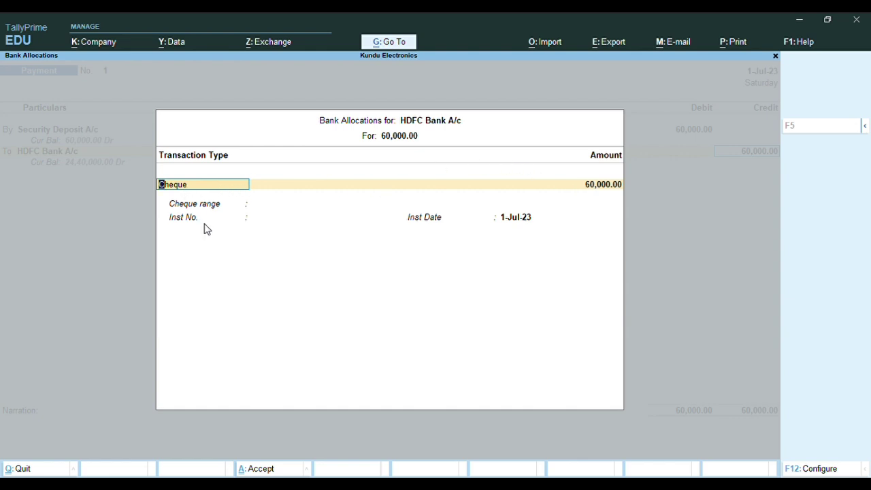
Record cheque number 2100011 dated 1-Jul-23 in HDFC Bank's allocation and move to narration
{"action": "key", "text": "ctrl+a"}
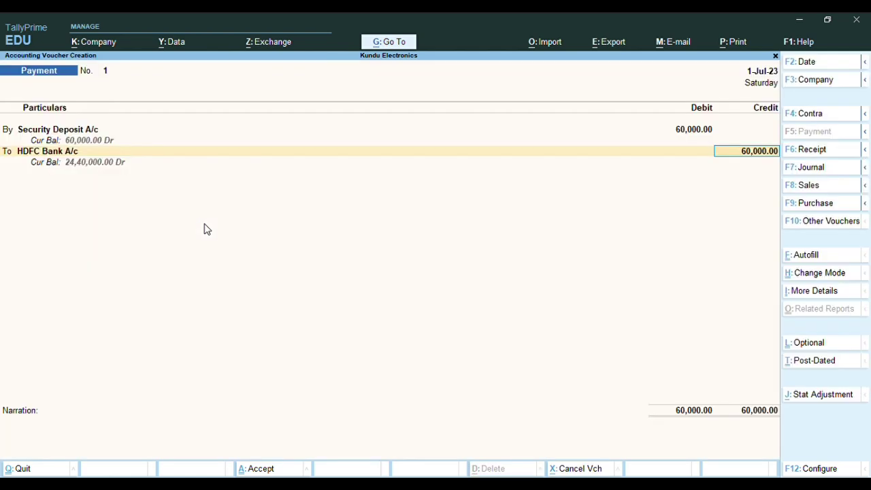
{"action": "key", "text": "Return"}
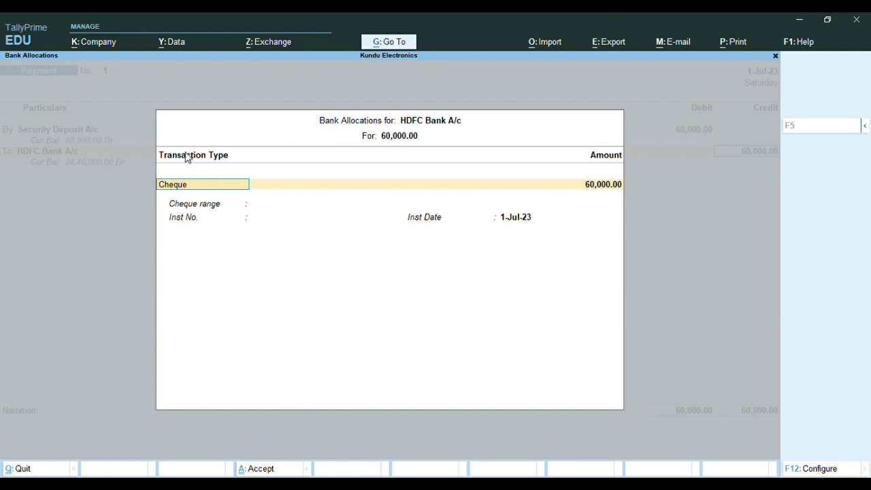
{"action": "key", "text": "ctrl+a"}
{"action": "key", "text": "Return"}
{"action": "key", "text": "Return"}
{"action": "key", "text": "Return"}
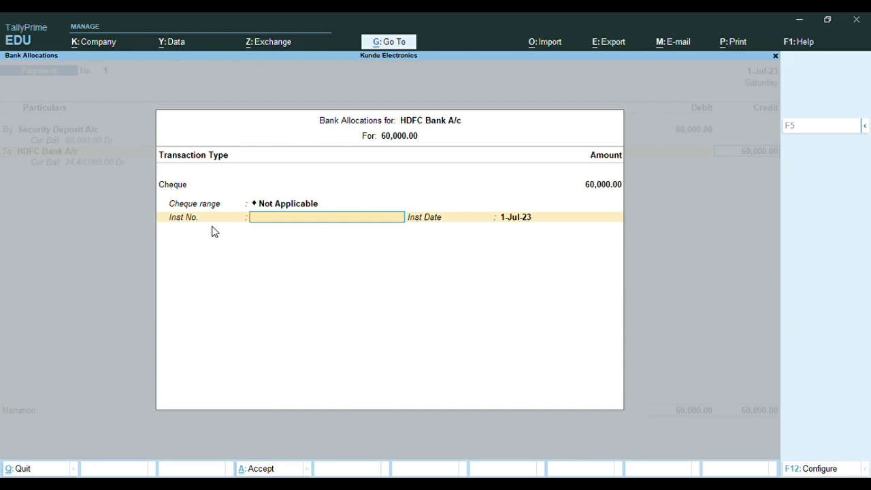
{"action": "type", "text": "2100011"}
{"action": "key", "text": "Return"}
{"action": "key", "text": "Return"}
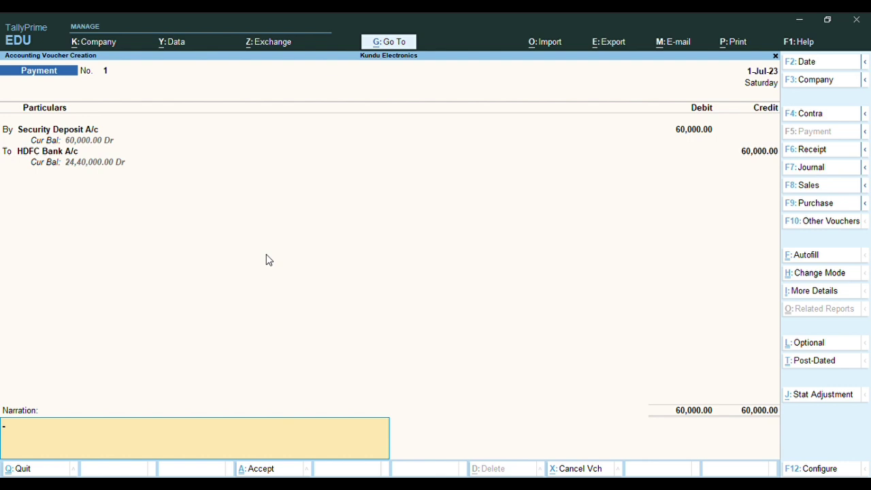
Leave the narration blank and accept Payment No. 1 to save it
{"action": "key", "text": "Return"}
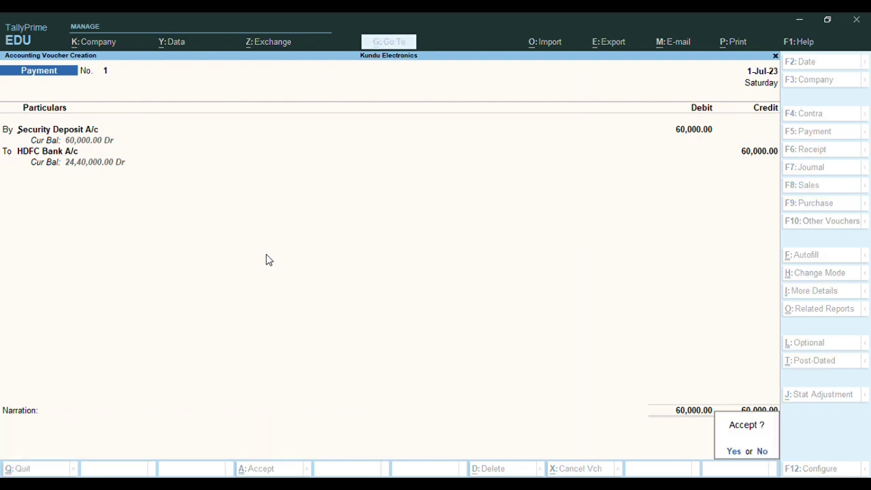
{"action": "key", "text": "Return"}
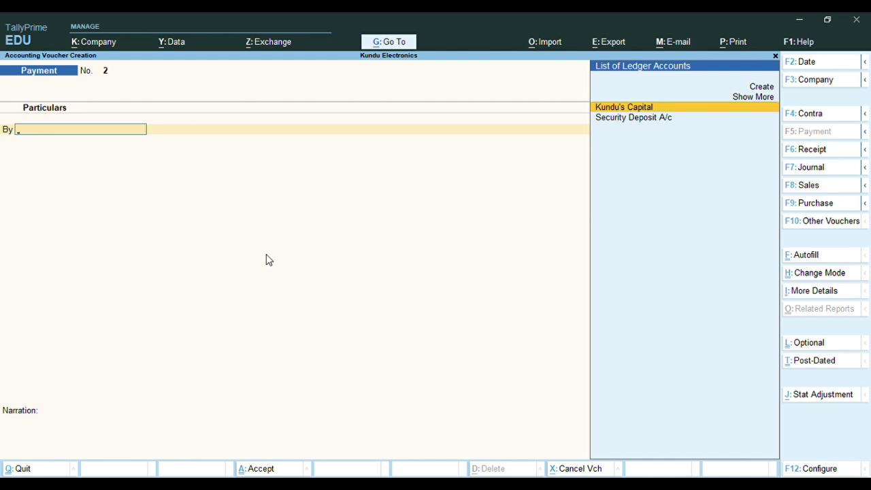
Create and save ledger 'Cell Phone A/c' under Fixed Assets, GST applicable, supply type Services
{"action": "key", "text": "alt+c"}
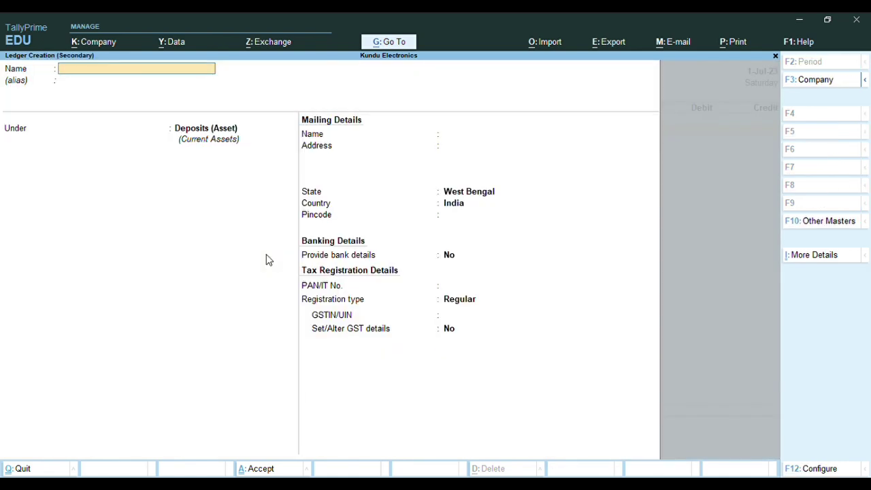
{"action": "type", "text": "Cell Phone A/c"}
{"action": "key", "text": "Return"}
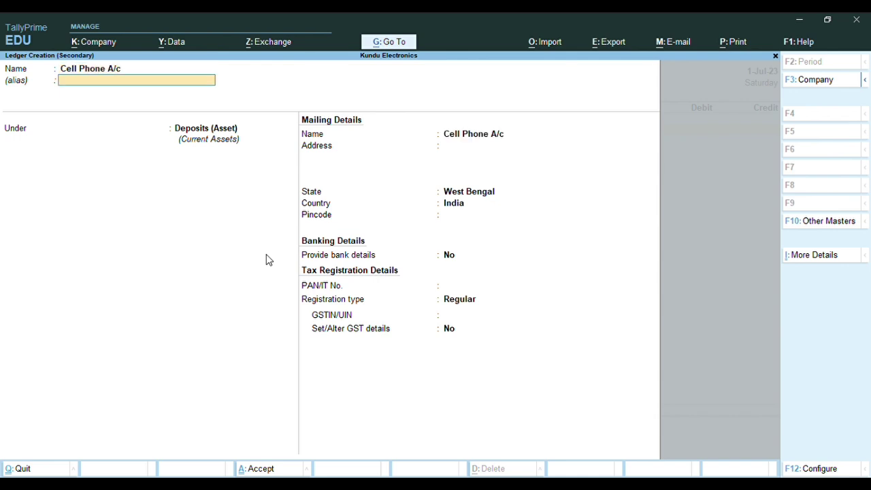
{"action": "key", "text": "Return"}
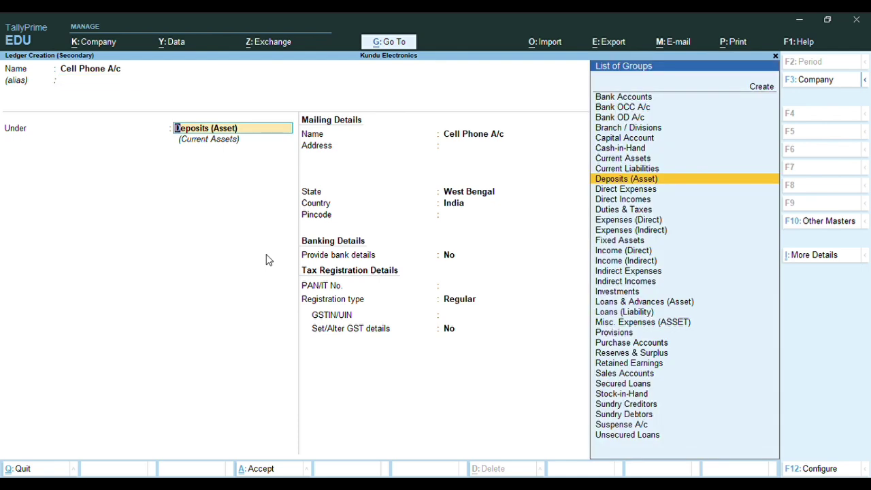
{"action": "type", "text": "F"}
{"action": "key", "text": "Return"}
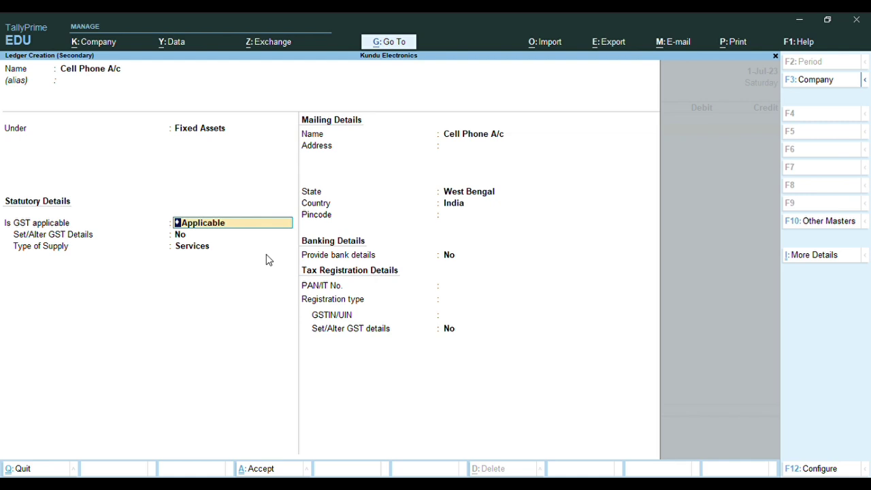
{"action": "key", "text": "Return"}
{"action": "key", "text": "Return"}
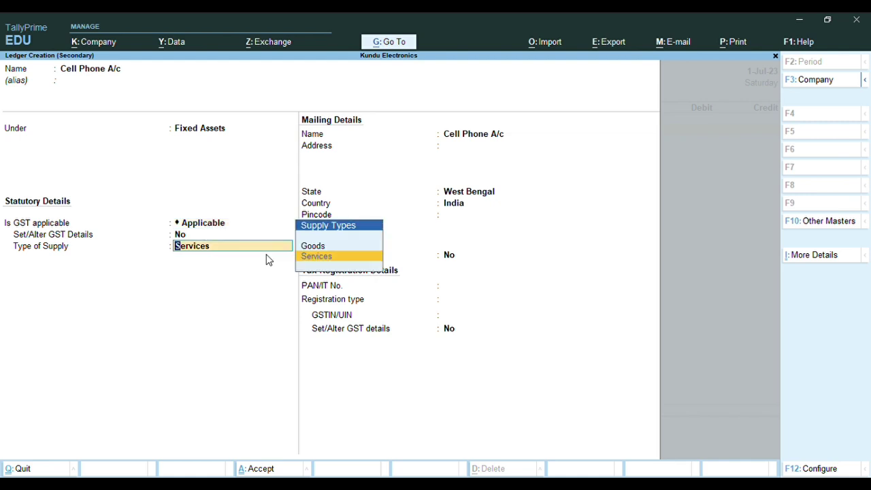
{"action": "key", "text": "Return"}
{"action": "key", "text": "Return"}
{"action": "key", "text": "Return"}
{"action": "key", "text": "Return"}
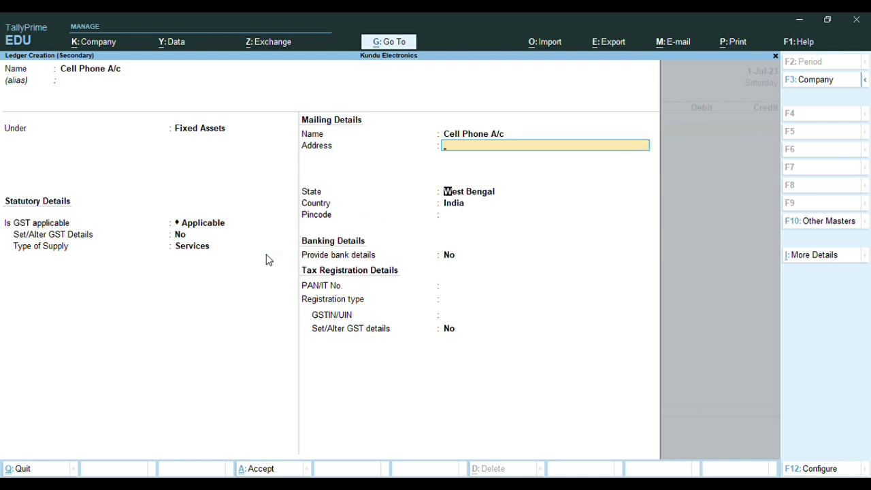
{"action": "key", "text": "Return"}
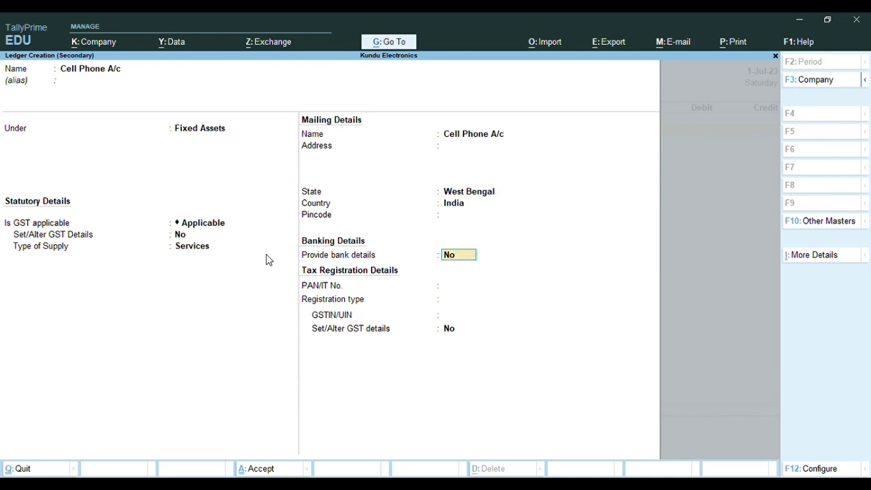
{"action": "key", "text": "Return"}
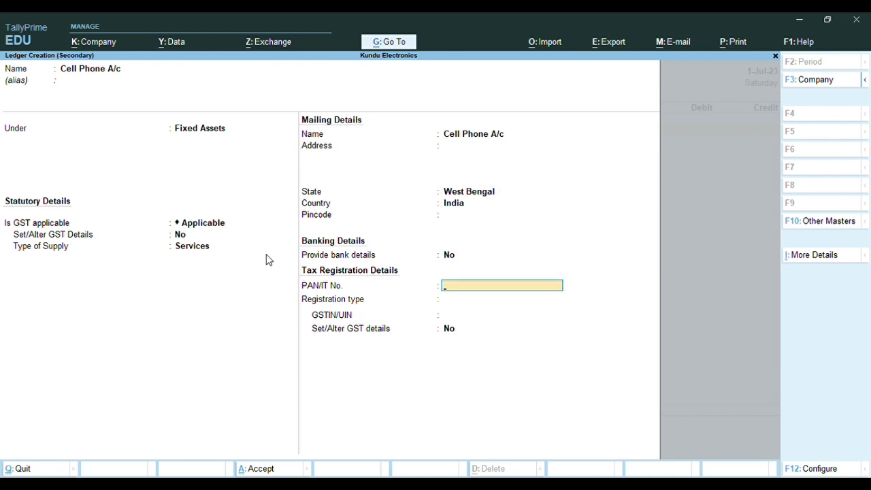
{"action": "key", "text": "ctrl+a"}
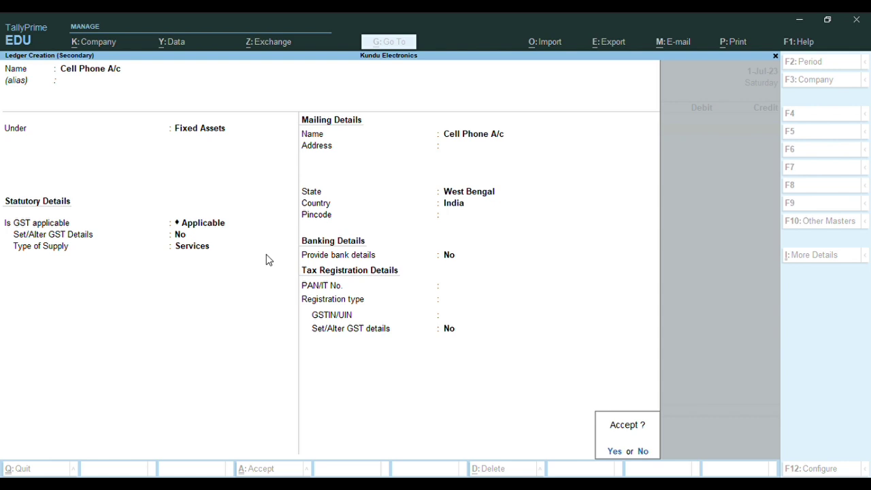
{"action": "key", "text": "Return"}
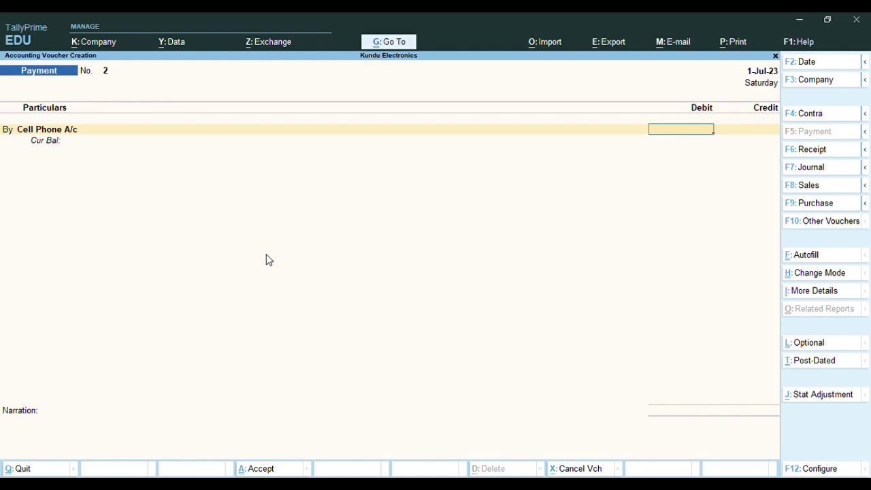
Debit Cell Phone A/c 6,000 and credit HDFC Bank A/c
{"action": "type", "text": "6000"}
{"action": "key", "text": "Return"}
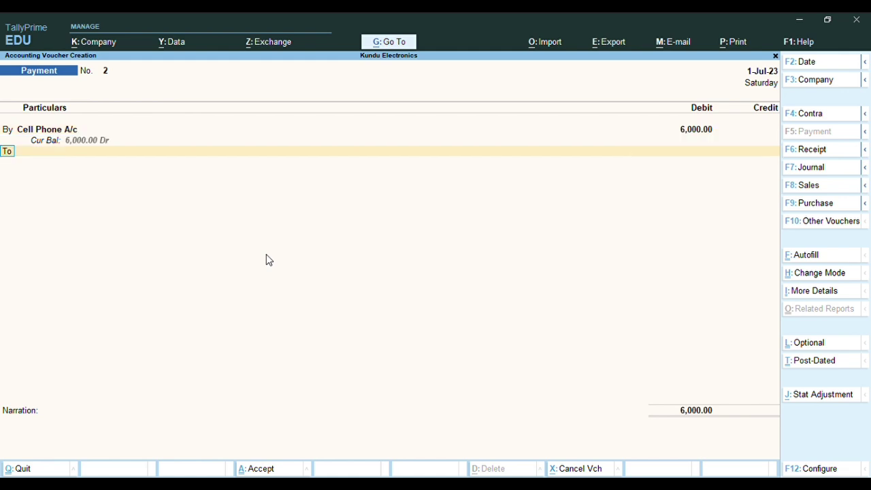
{"action": "key", "text": "Return"}
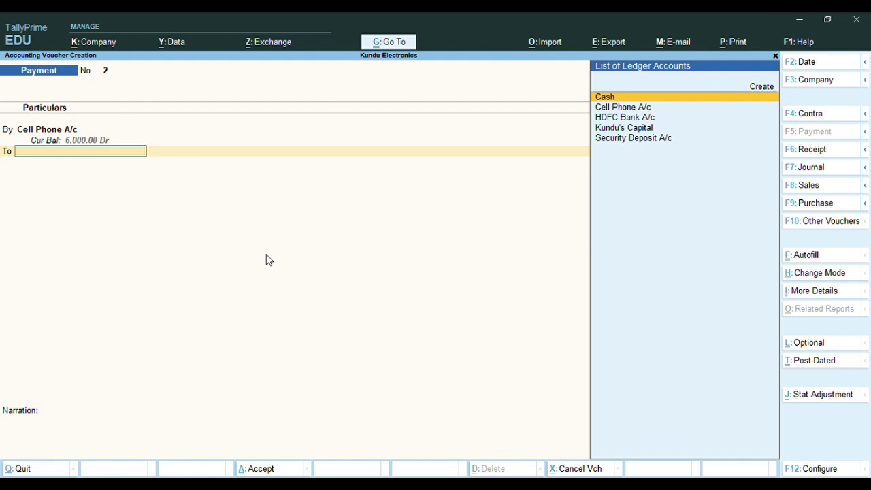
{"action": "key", "text": "Down"}
{"action": "key", "text": "Down"}
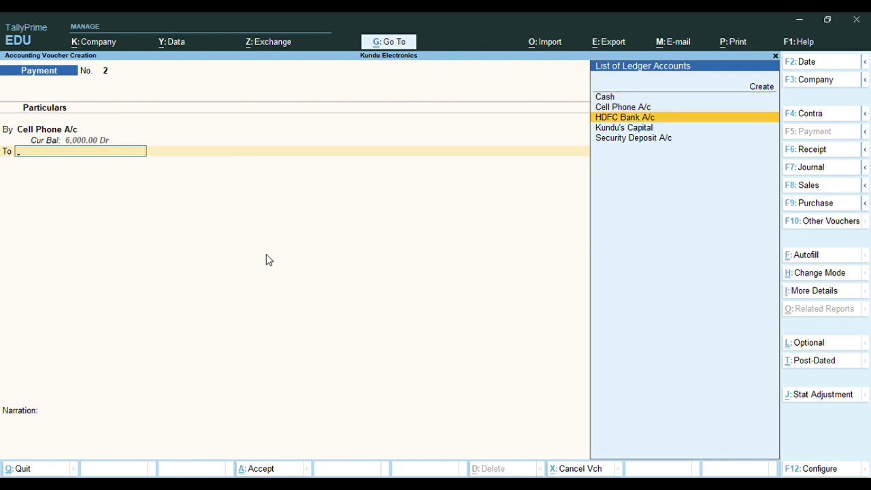
{"action": "key", "text": "Return"}
{"action": "key", "text": "Return"}
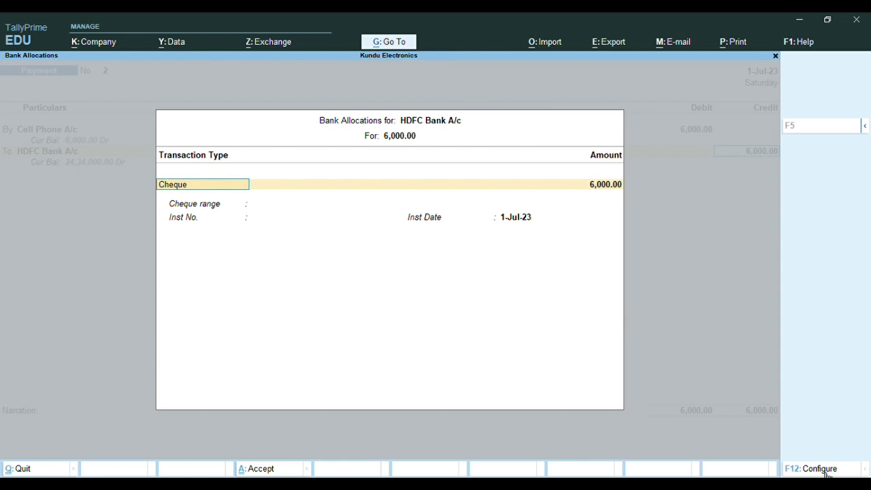
Set the HDFC Bank allocation's transaction type to Others and open its F12 configuration
{"action": "key", "text": "BackSpace"}
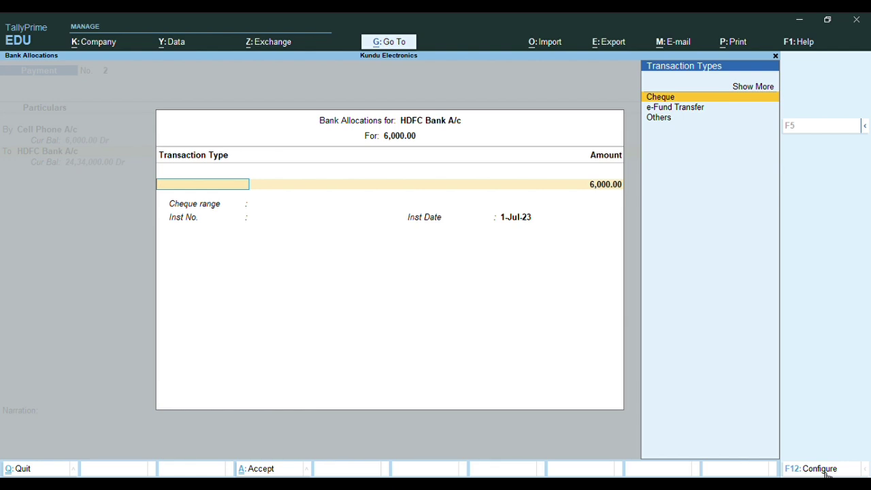
{"action": "key", "text": "Down"}
{"action": "key", "text": "Down"}
{"action": "key", "text": "Return"}
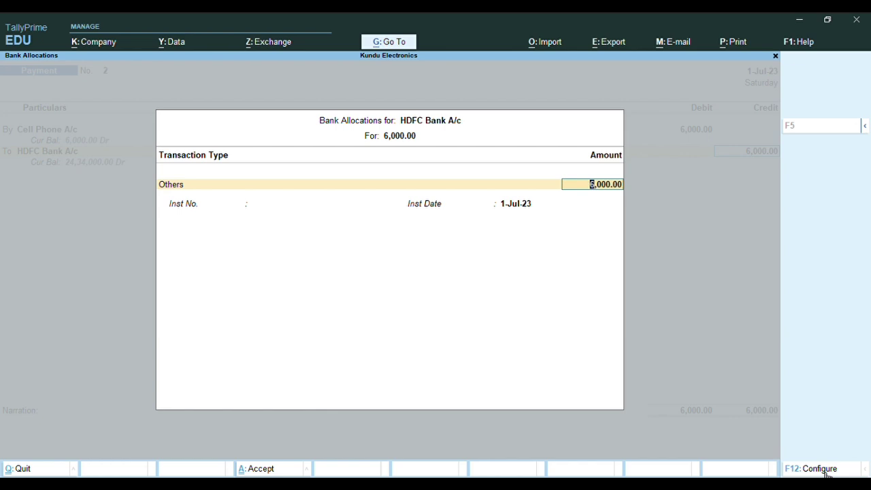
{"action": "left_click", "coordinate": [824, 469]}
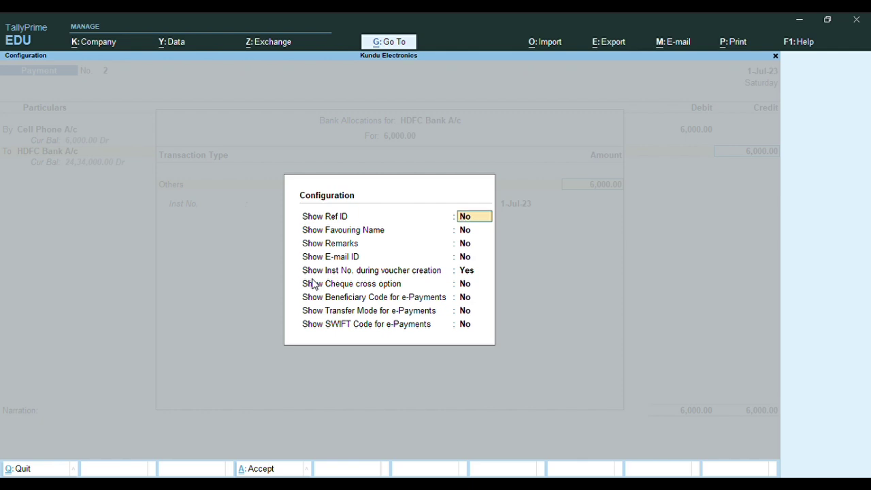
Close the configuration and allocate the full 6,000.00 to transaction type Others
{"action": "left_click", "coordinate": [314, 285]}
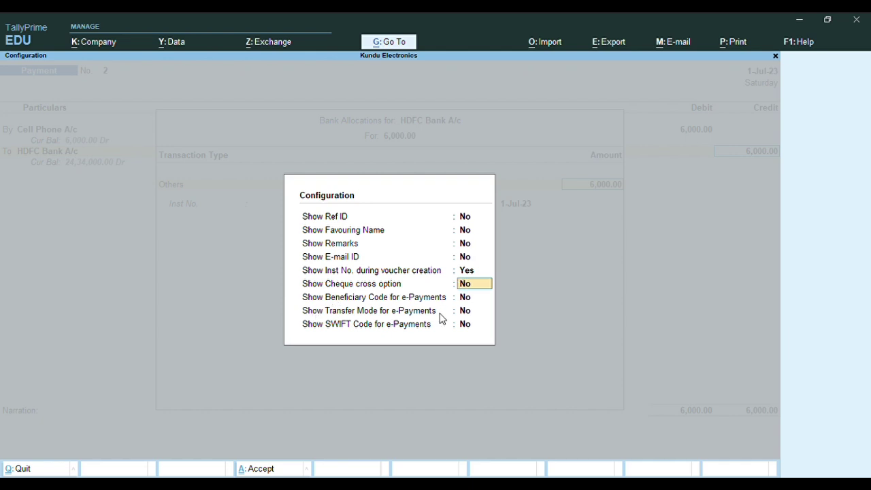
{"action": "key", "text": "ctrl+a"}
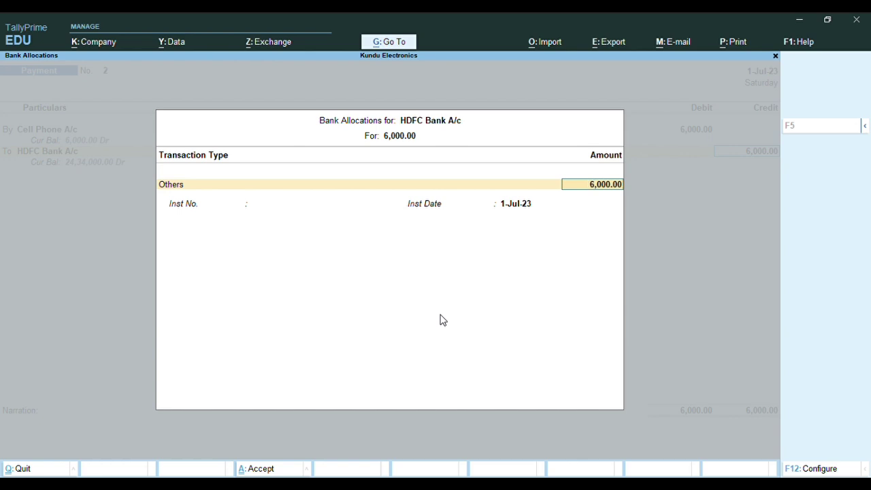
{"action": "key", "text": "BackSpace"}
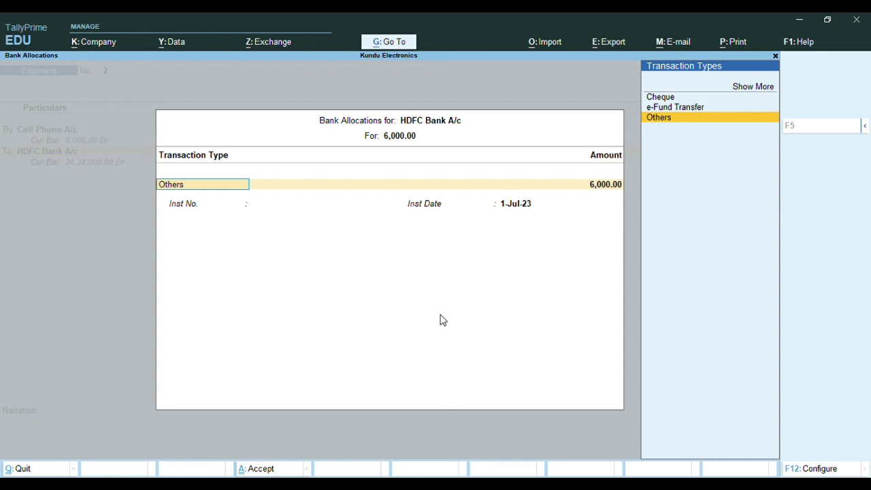
{"action": "key", "text": "Return"}
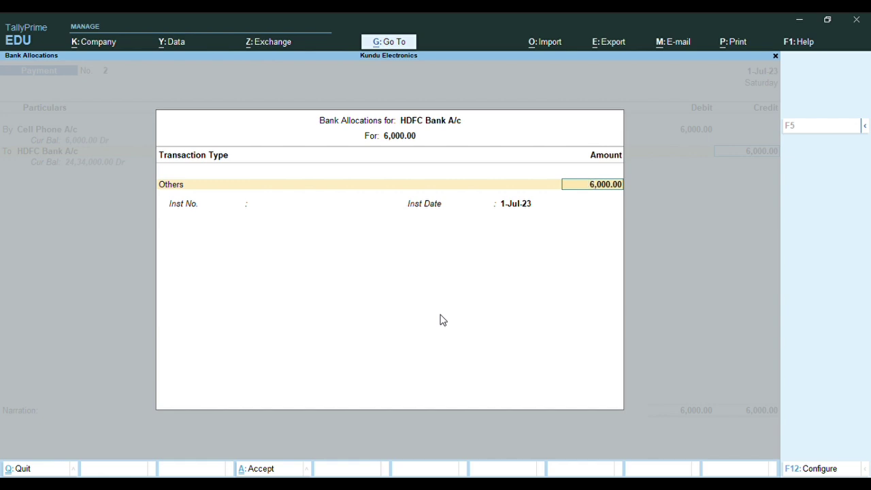
{"action": "key", "text": "Return"}
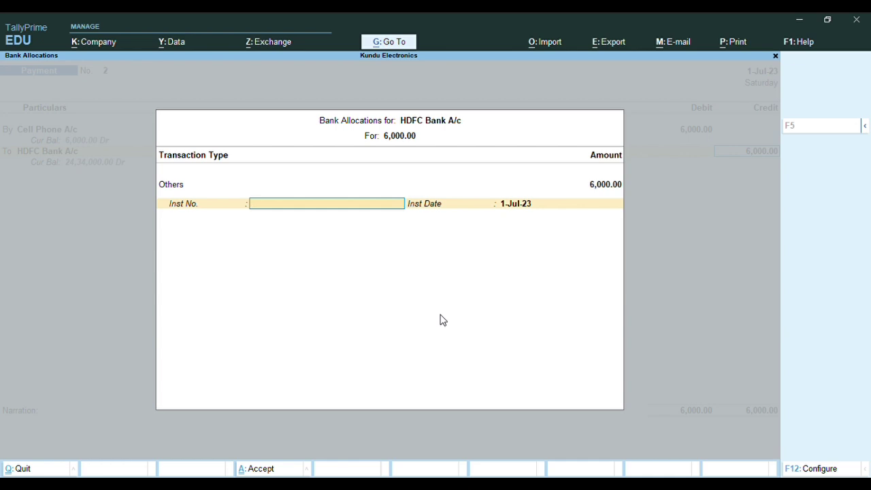
Enter instrument number 2100012, then reopen the HDFC Bank A/c line's allocations
{"action": "type", "text": "2100012"}
{"action": "key", "text": "Return"}
{"action": "key", "text": "Return"}
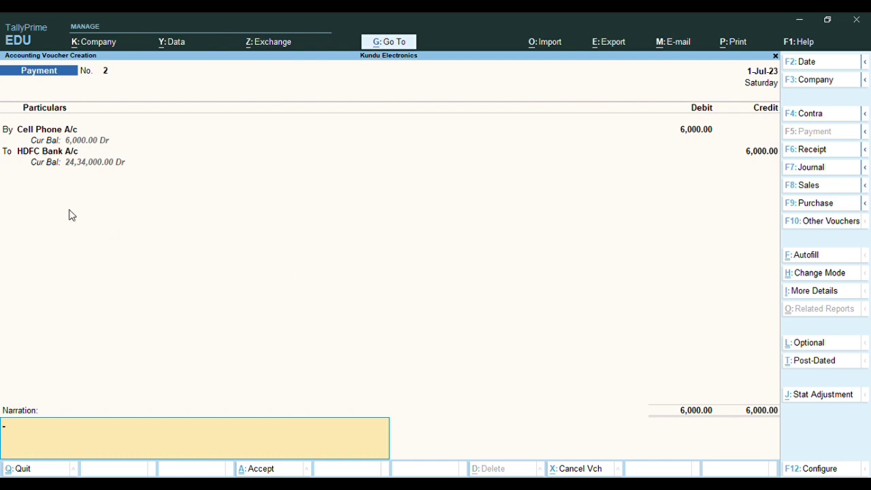
{"action": "left_click", "coordinate": [46, 151]}
{"action": "key", "text": "Return"}
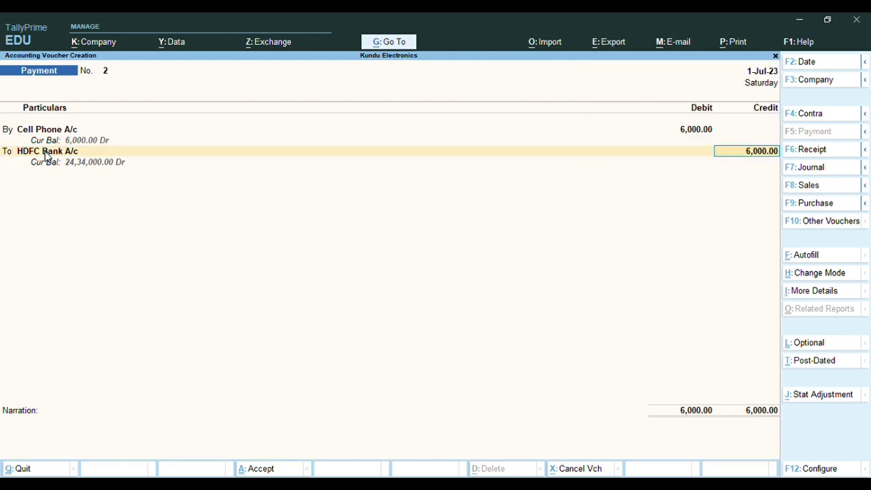
{"action": "key", "text": "Return"}
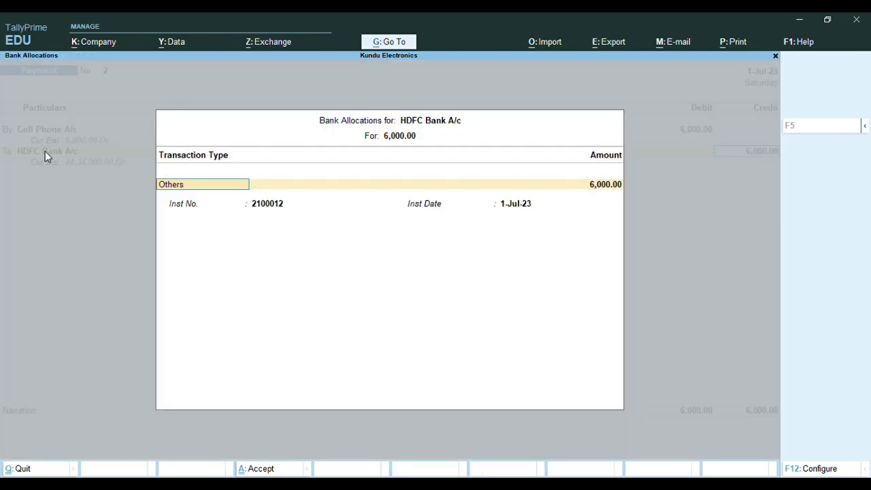
Keep transaction type Others, accept the instrument date, and finish Payment No. 2 for saving
{"action": "key", "text": "BackSpace"}
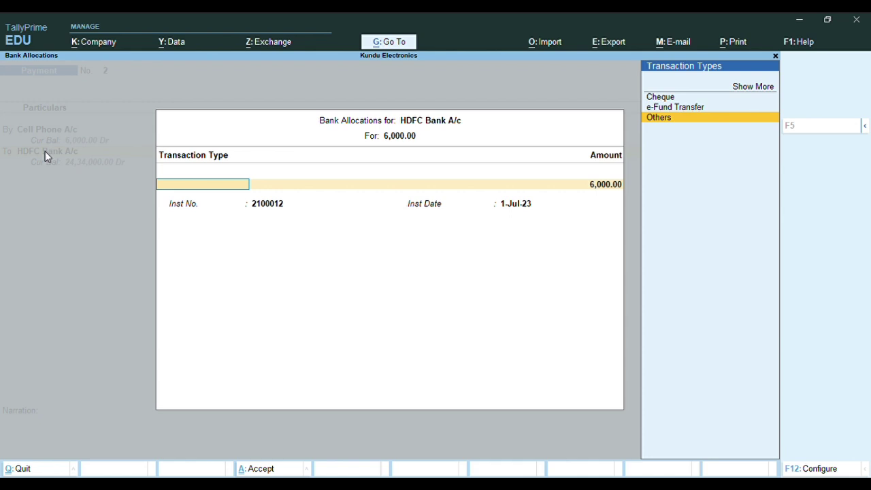
{"action": "key", "text": "Return"}
{"action": "key", "text": "Return"}
{"action": "key", "text": "Return"}
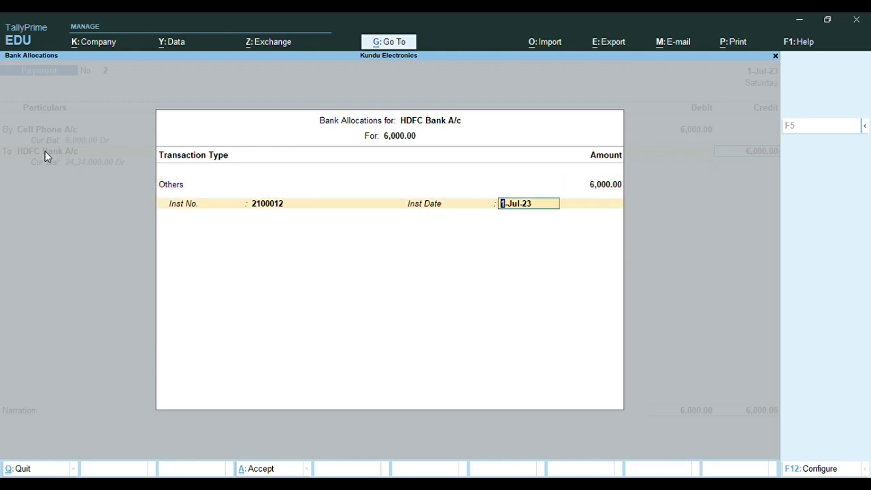
{"action": "key", "text": "Return"}
{"action": "key", "text": "Return"}
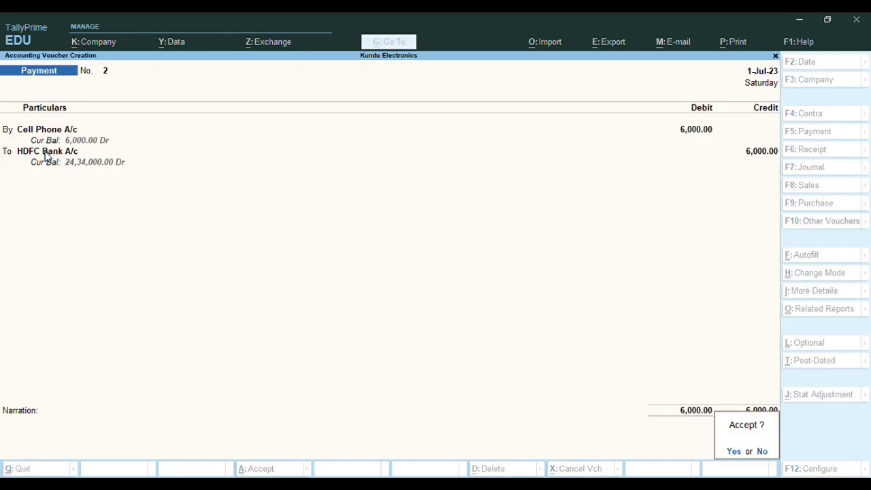
{"action": "key", "text": "Return"}
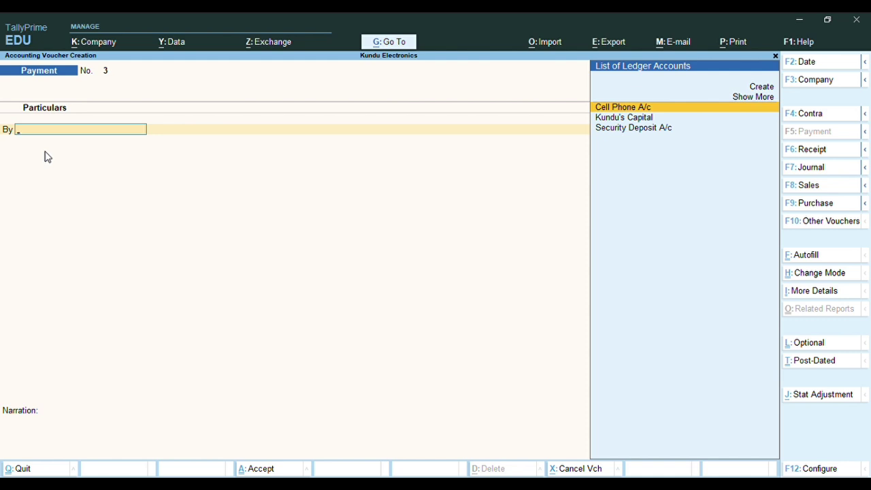
Switch to a Contra voucher and credit HDFC Bank A/c 10,500 as a Cheque allocation
{"action": "left_click", "coordinate": [808, 120]}
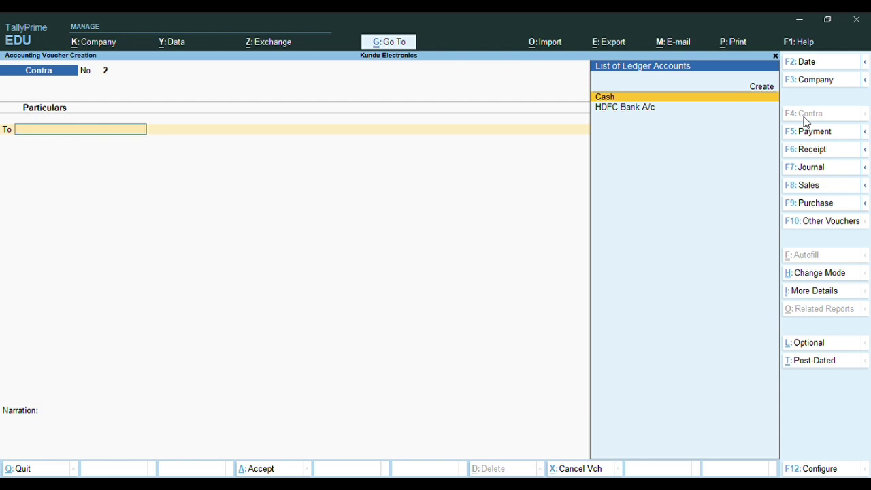
{"action": "key", "text": "Down"}
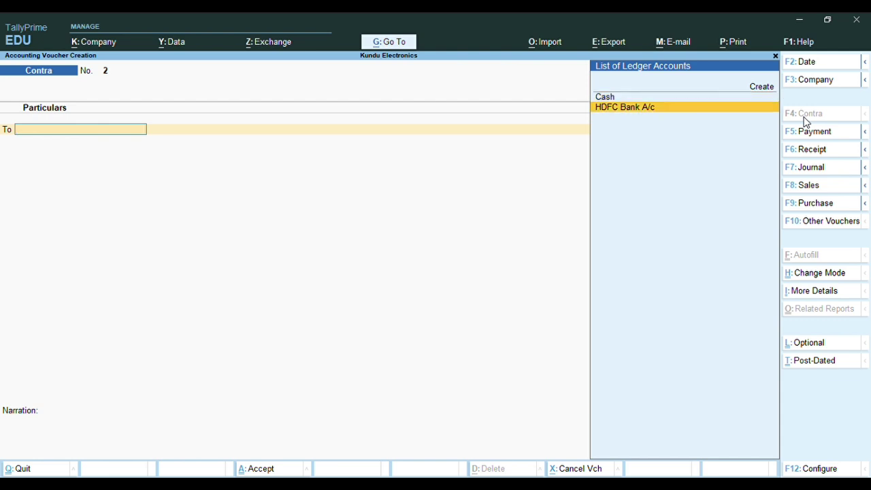
{"action": "key", "text": "Return"}
{"action": "type", "text": "10500"}
{"action": "key", "text": "Return"}
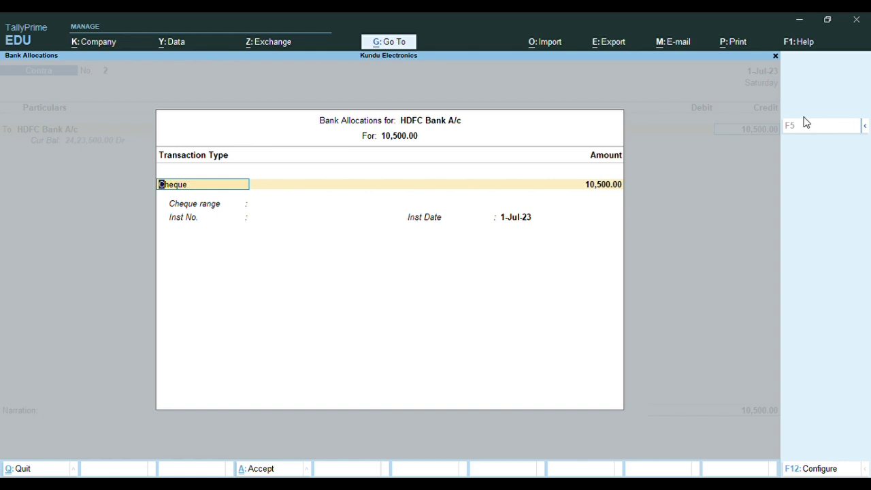
{"action": "key", "text": "Return"}
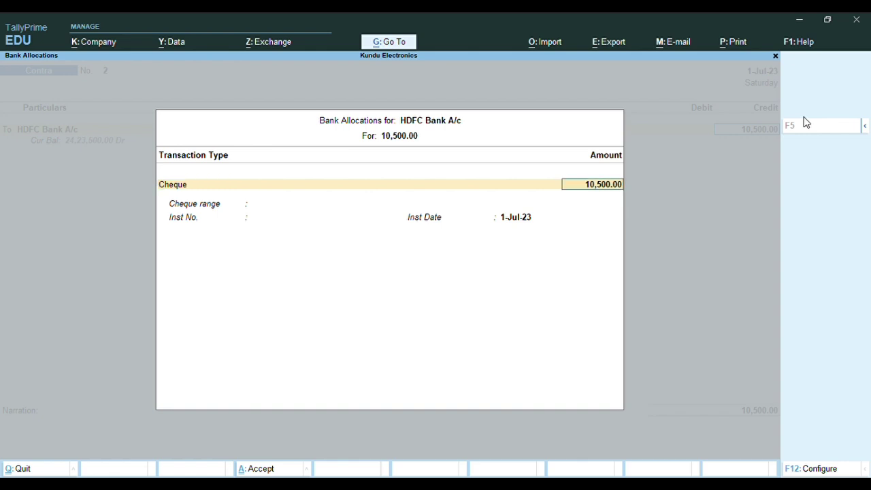
{"action": "key", "text": "Return"}
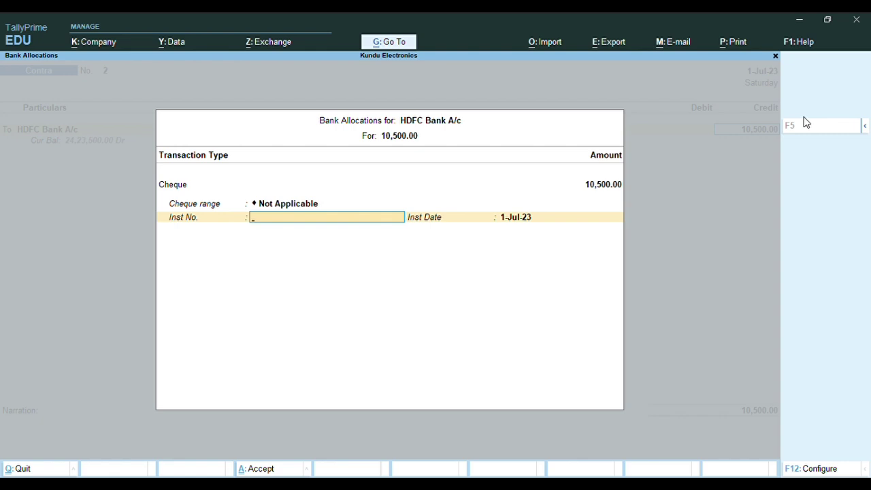
Enter instrument number 2100012 and accept the instrument date
{"action": "type", "text": "2100012"}
{"action": "key", "text": "Return"}
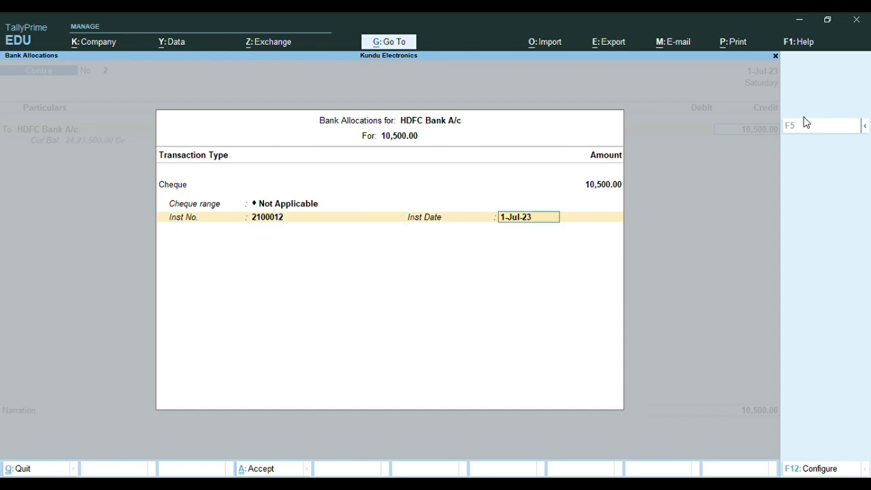
{"action": "key", "text": "Return"}
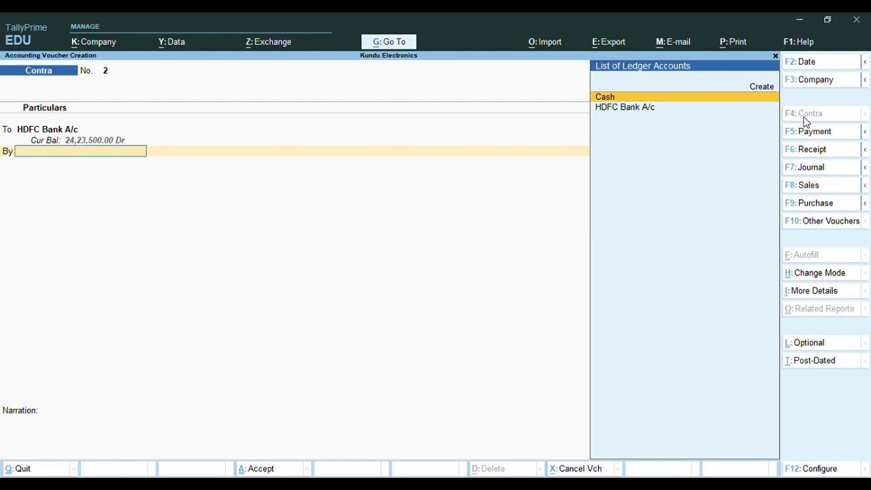
Debit Cash 10,500, save Contra No. 2, and return to the Gateway of Tally
{"action": "key", "text": "Return"}
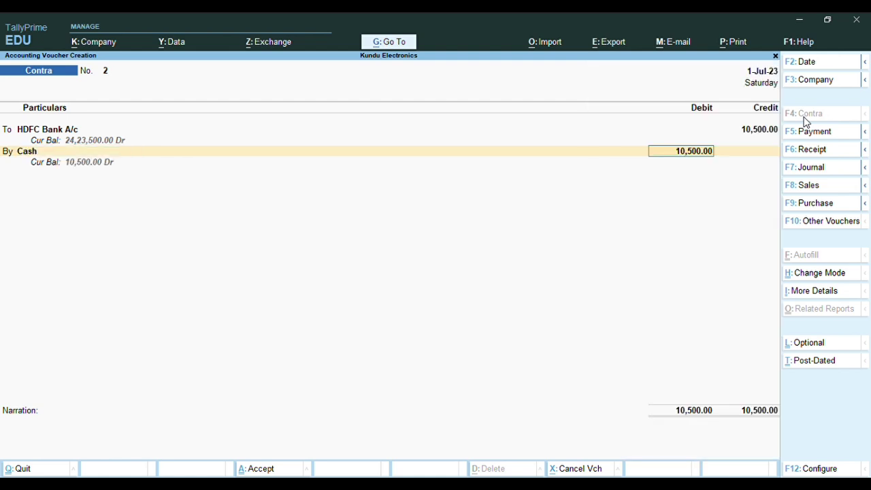
{"action": "key", "text": "Return"}
{"action": "key", "text": "Return"}
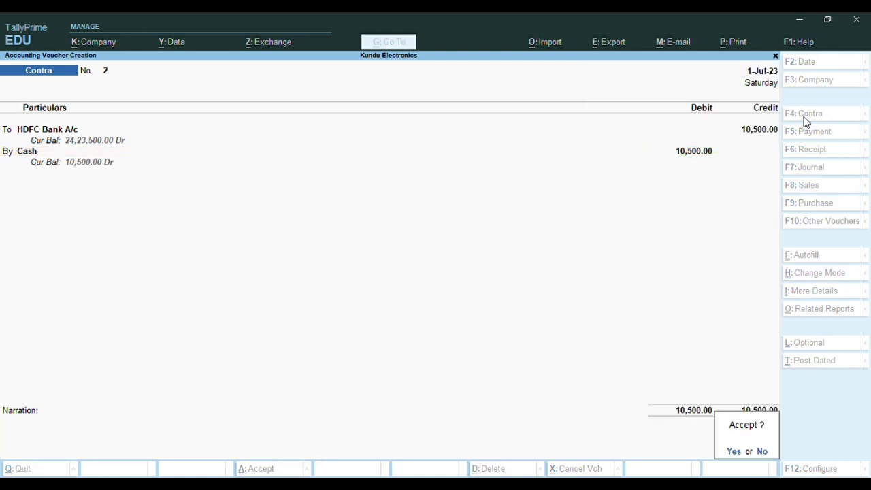
{"action": "key", "text": "Return"}
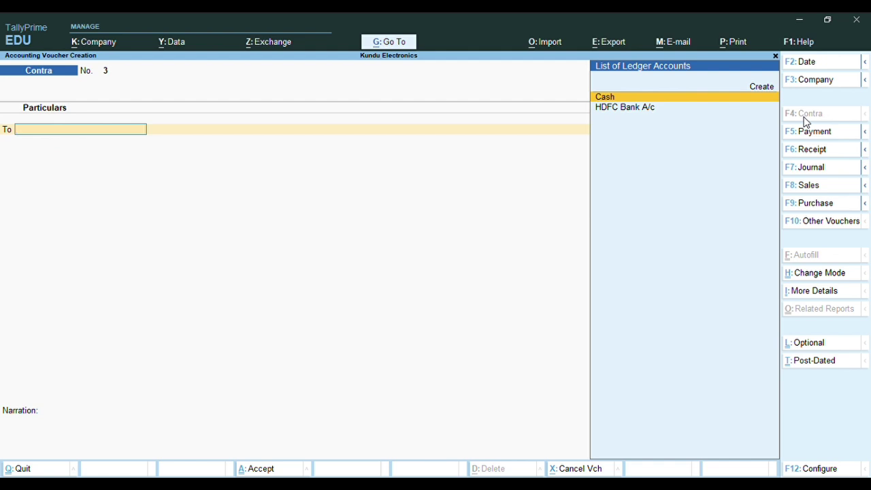
{"action": "key", "text": "Escape"}
{"action": "key", "text": "Return"}
{"action": "key", "text": "Escape"}
{"action": "key", "text": "n"}
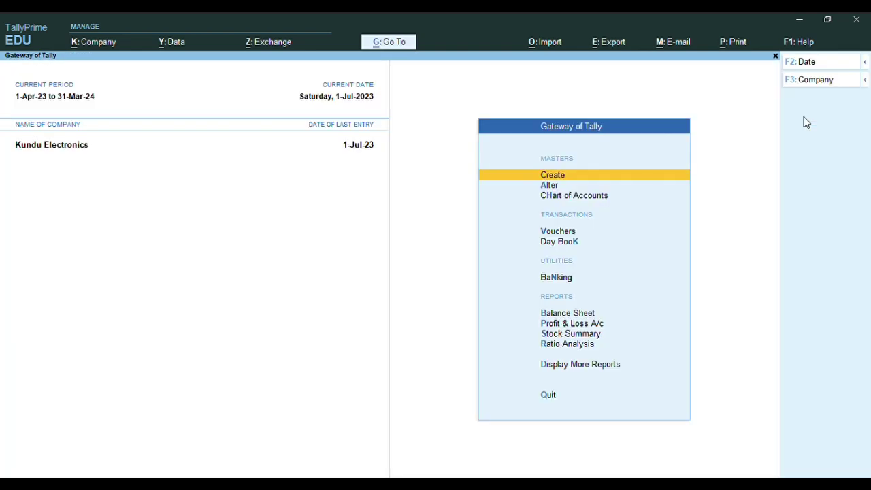
{"action": "key", "text": "k"}
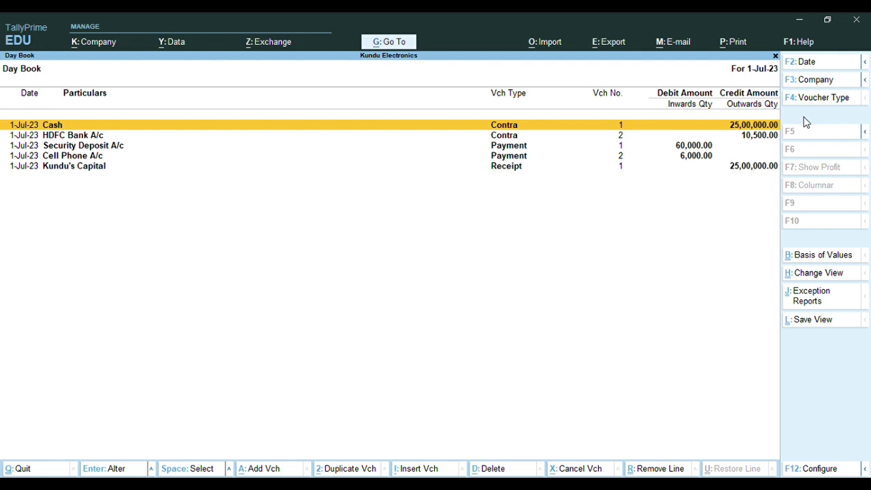
{"action": "key", "text": "Escape"}
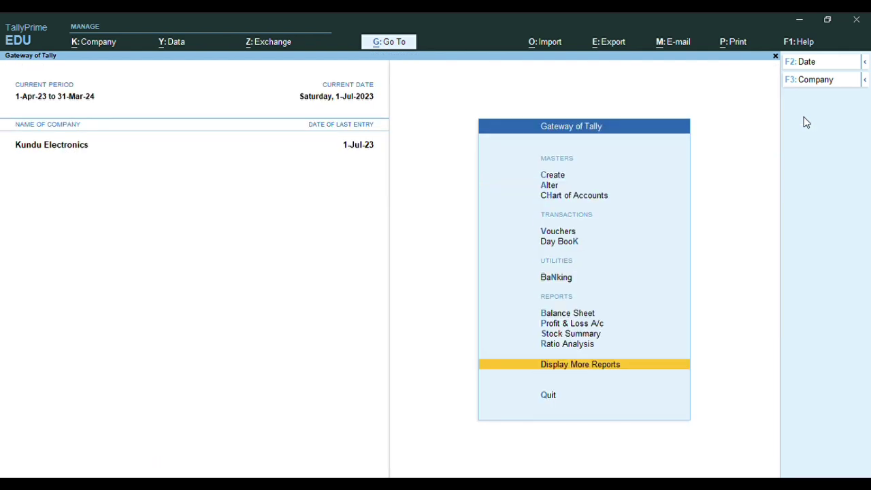
{"action": "key", "text": "Return"}
{"action": "key", "text": "Down"}
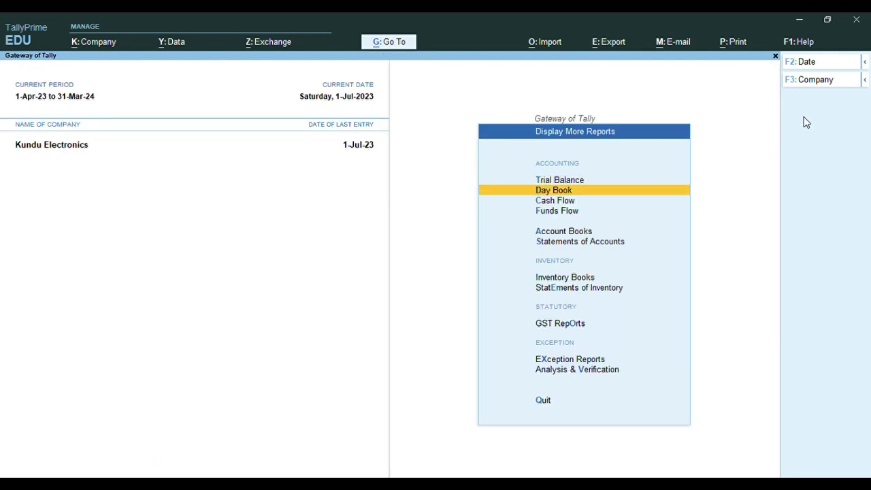
{"action": "key", "text": "Return"}
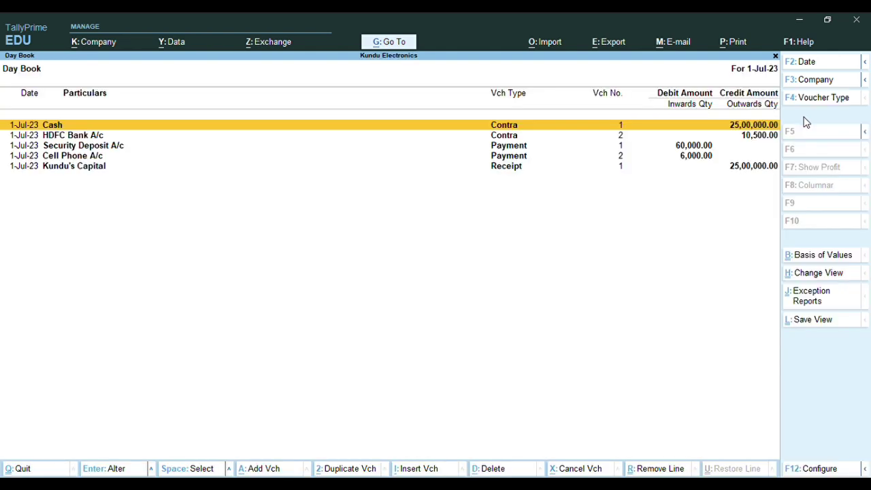
{"action": "key", "text": "Escape"}
{"action": "key", "text": "Escape"}
{"action": "key", "text": "Escape"}
{"action": "key", "text": "Escape"}
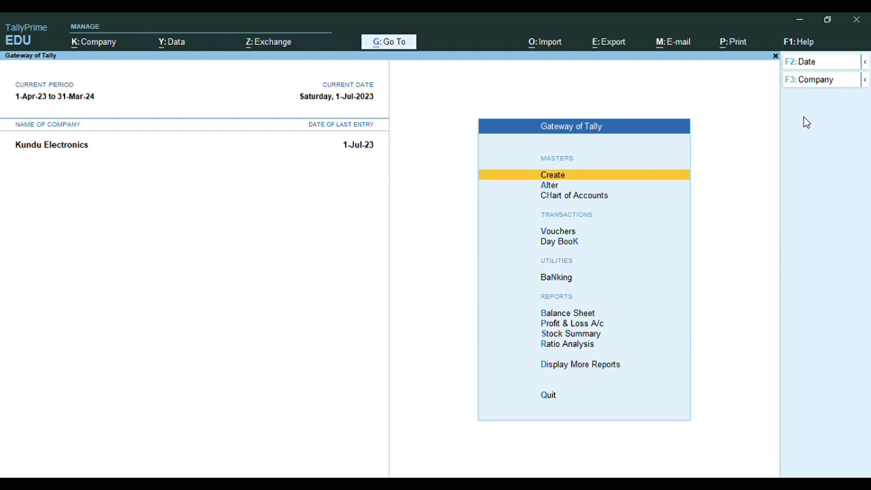
Begin a new stock group, then abandon the form after a mistyped name
{"action": "key", "text": "Return"}
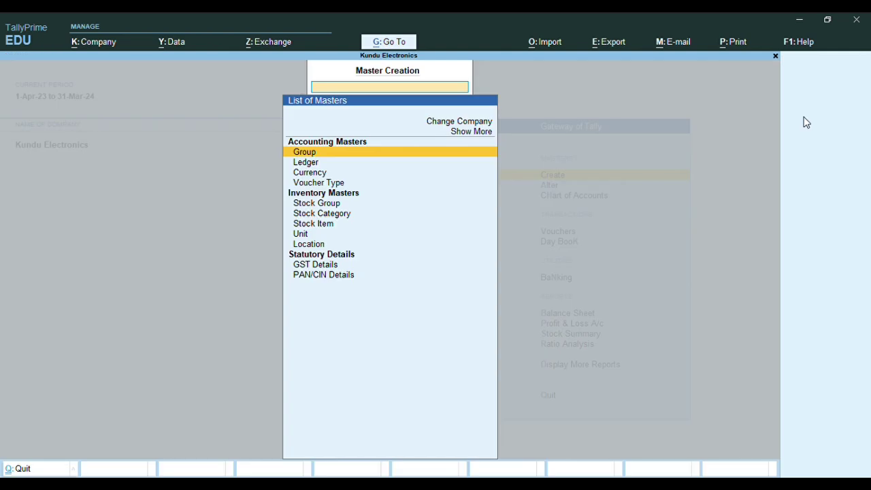
{"action": "key", "text": "Down"}
{"action": "key", "text": "Down"}
{"action": "key", "text": "Down"}
{"action": "key", "text": "Down"}
{"action": "key", "text": "Down"}
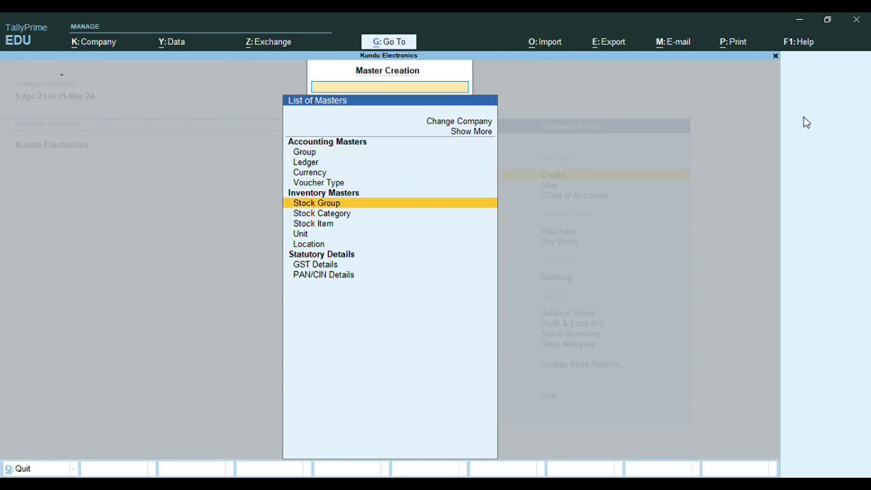
{"action": "key", "text": "Return"}
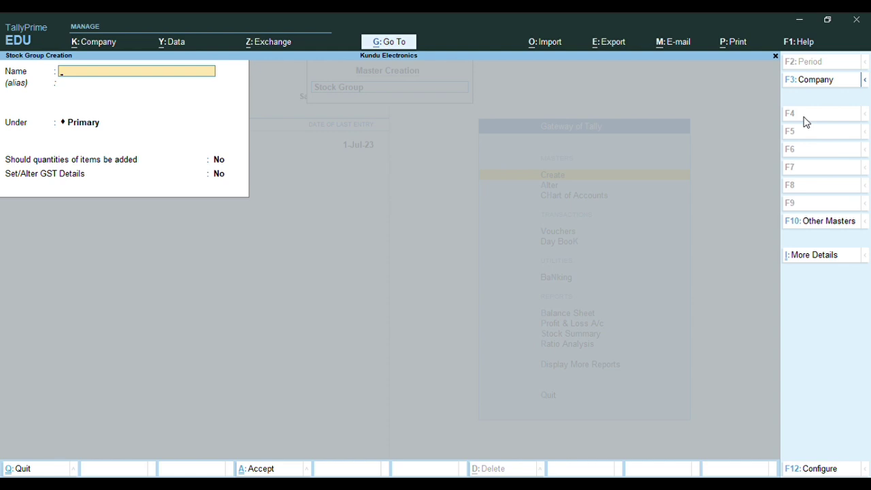
{"action": "type", "text": "Lg"}
{"action": "key", "text": "BackSpace"}
{"action": "key", "text": "BackSpace"}
{"action": "key", "text": "Escape"}
{"action": "key", "text": "Escape"}
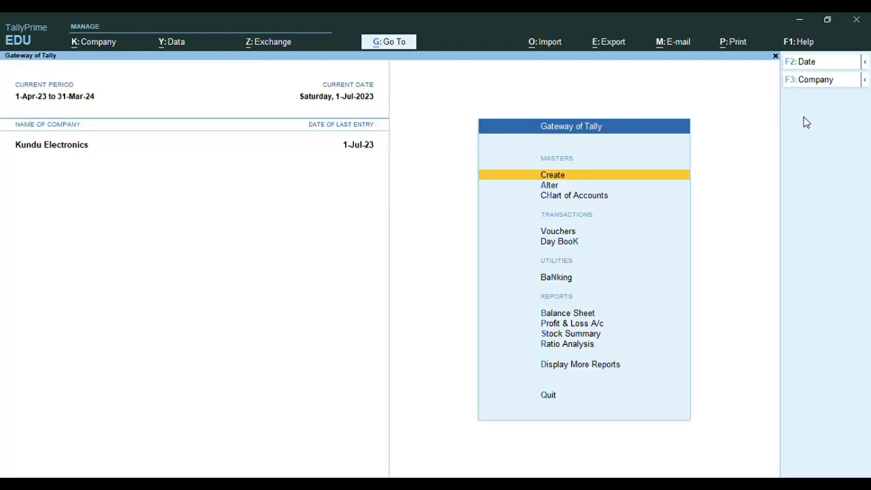
Create stock group LG under Primary with quantities added set to Yes
{"action": "key", "text": "Return"}
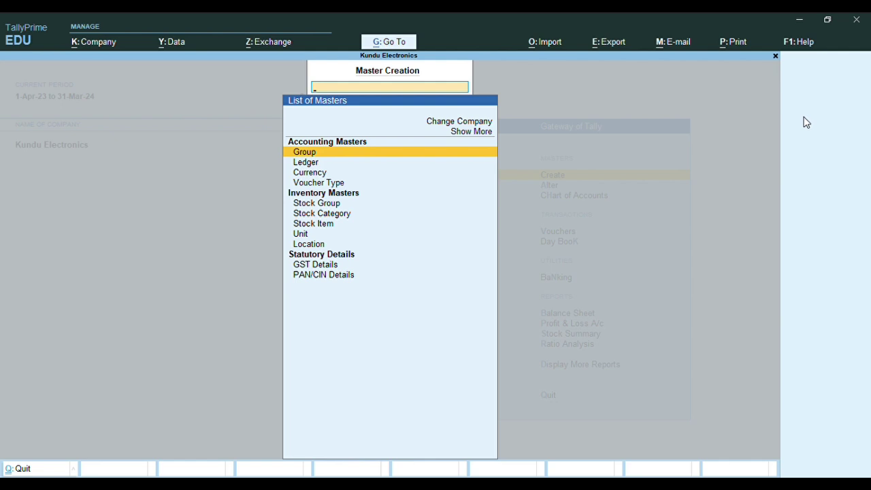
{"action": "key", "text": "Down"}
{"action": "key", "text": "Down"}
{"action": "key", "text": "Down"}
{"action": "key", "text": "Down"}
{"action": "key", "text": "Down"}
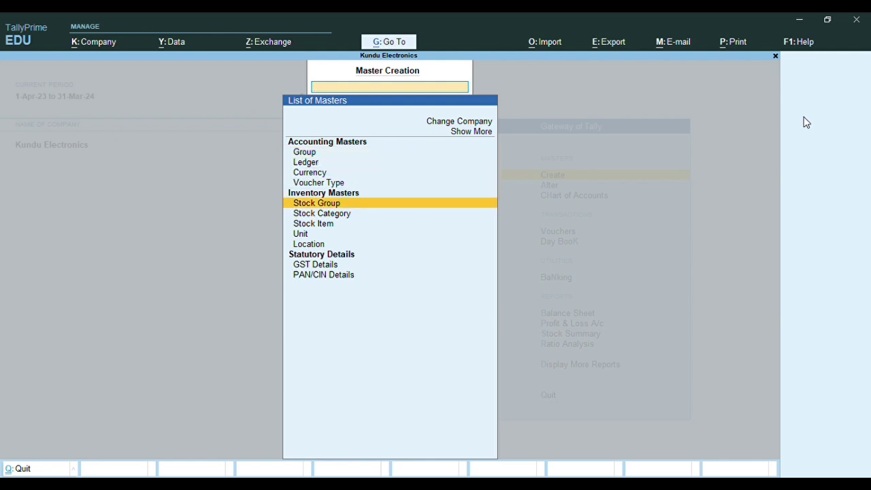
{"action": "key", "text": "Return"}
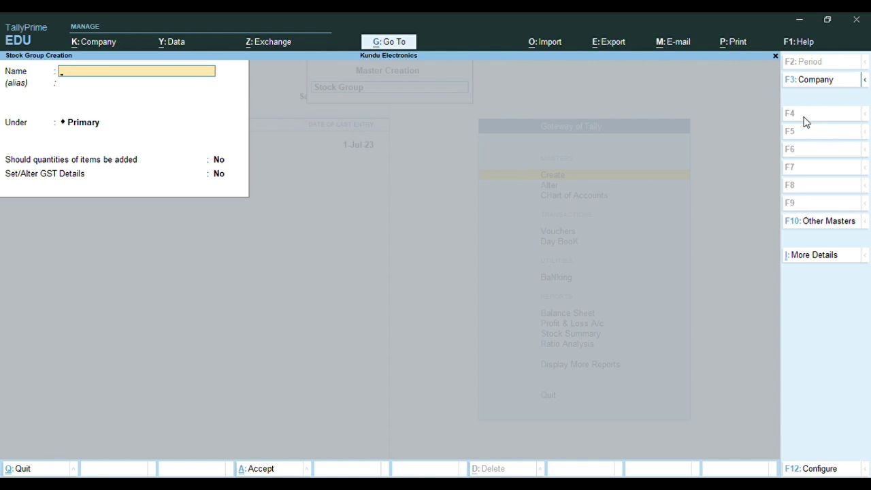
{"action": "type", "text": "LG"}
{"action": "key", "text": "Return"}
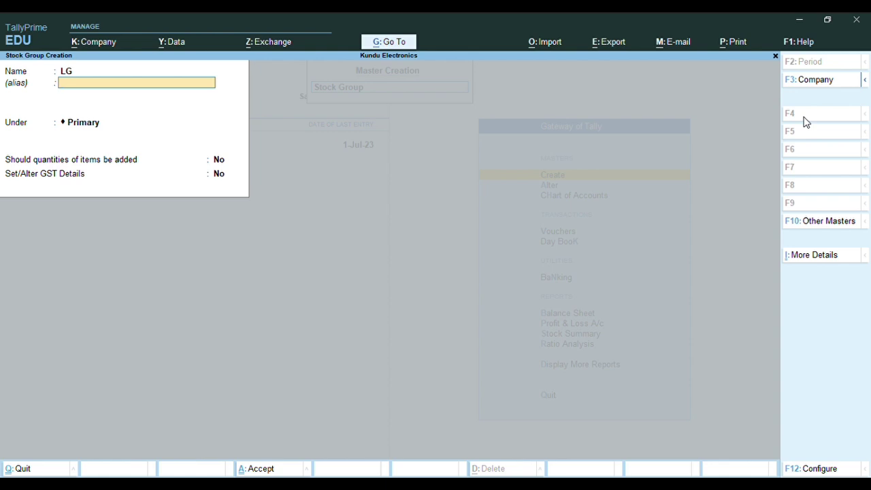
{"action": "key", "text": "Return"}
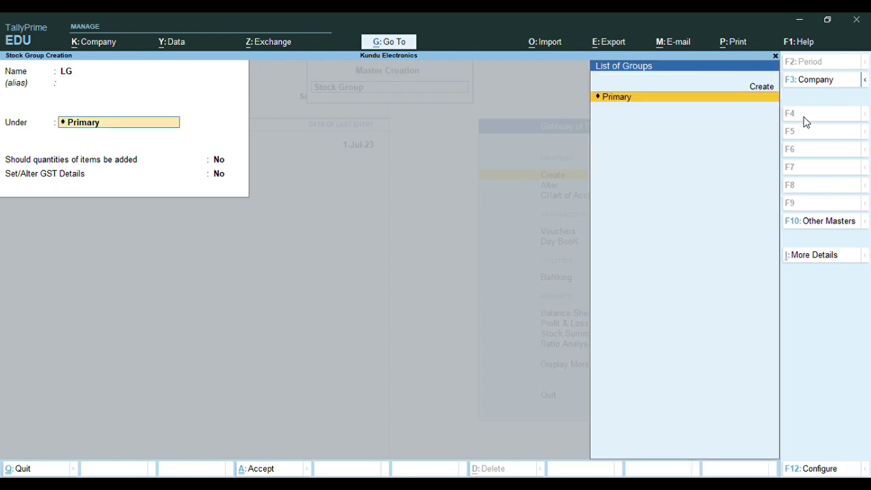
{"action": "key", "text": "Return"}
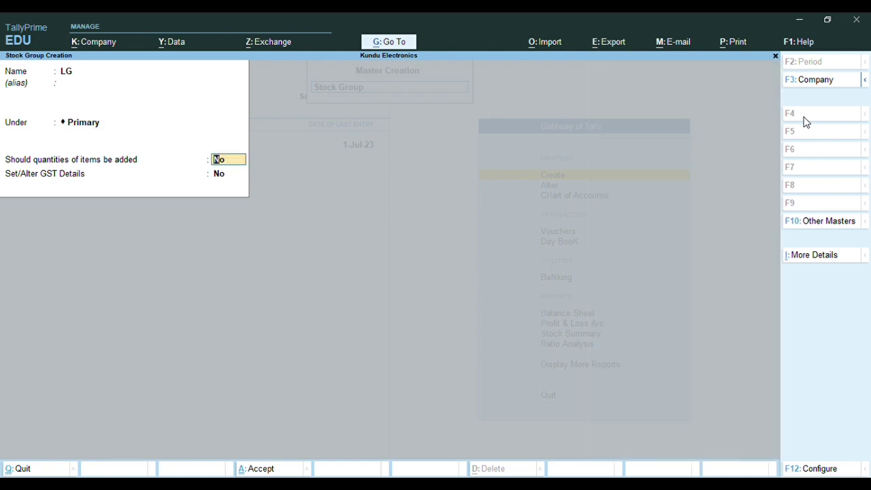
{"action": "type", "text": "y"}
{"action": "key", "text": "Return"}
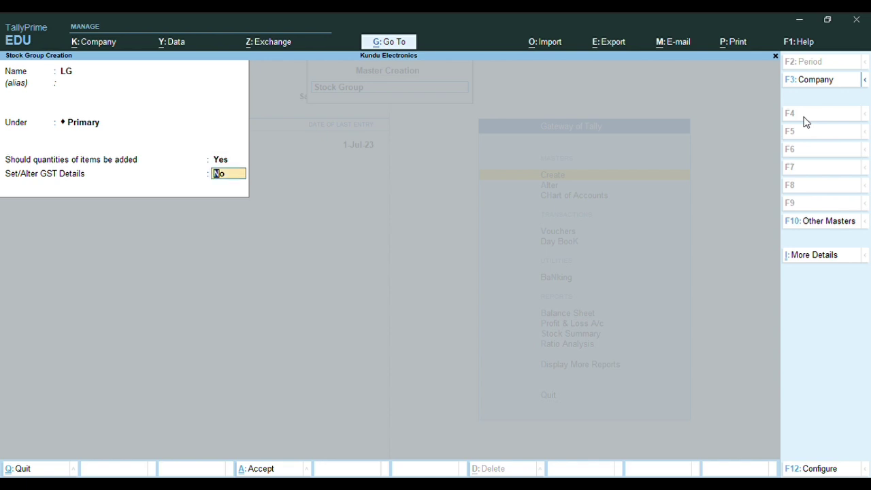
{"action": "key", "text": "Return"}
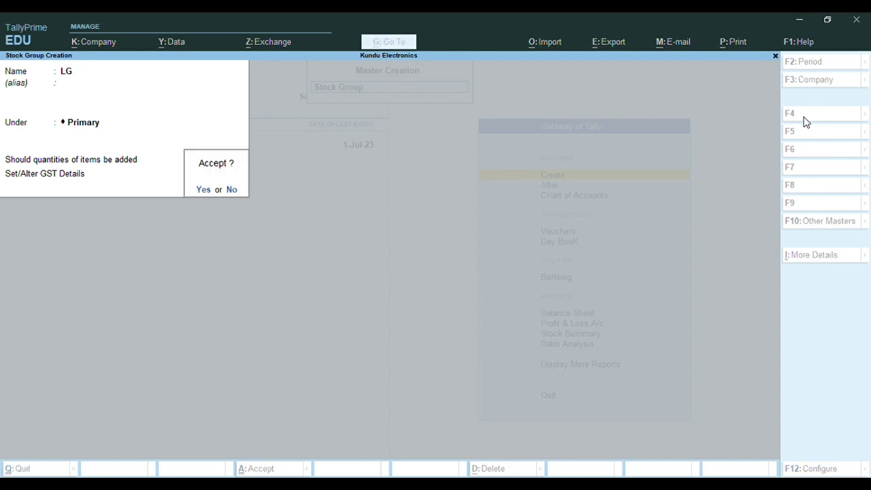
{"action": "key", "text": "Return"}
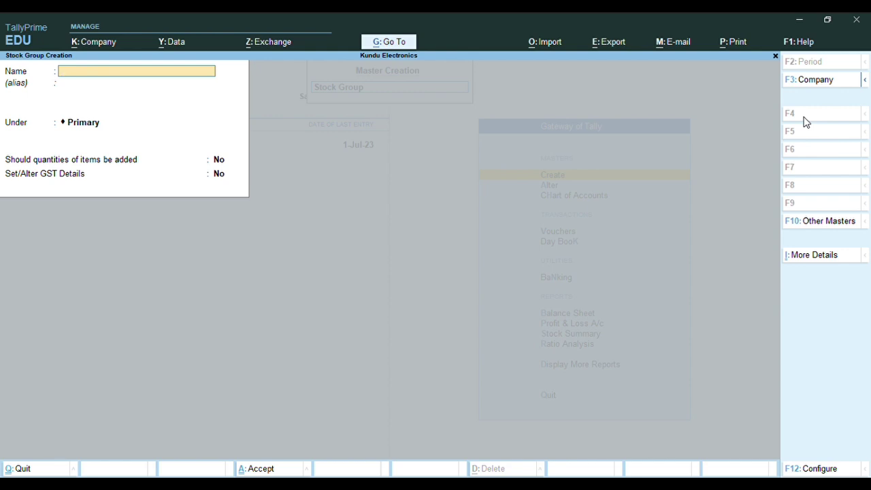
Create stock group Videocon under Primary with quantities added set to Yes
{"action": "type", "text": "Videocon"}
{"action": "key", "text": "Return"}
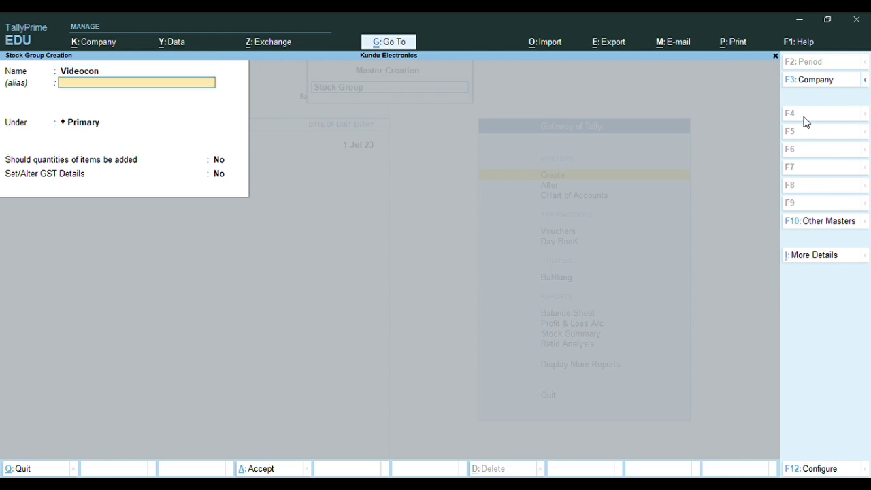
{"action": "key", "text": "Return"}
{"action": "key", "text": "Return"}
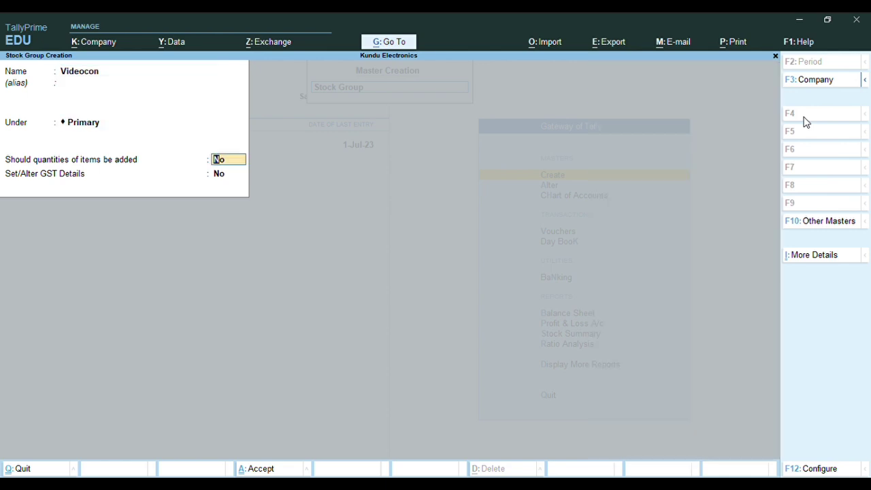
{"action": "type", "text": "y"}
{"action": "key", "text": "Return"}
{"action": "key", "text": "Return"}
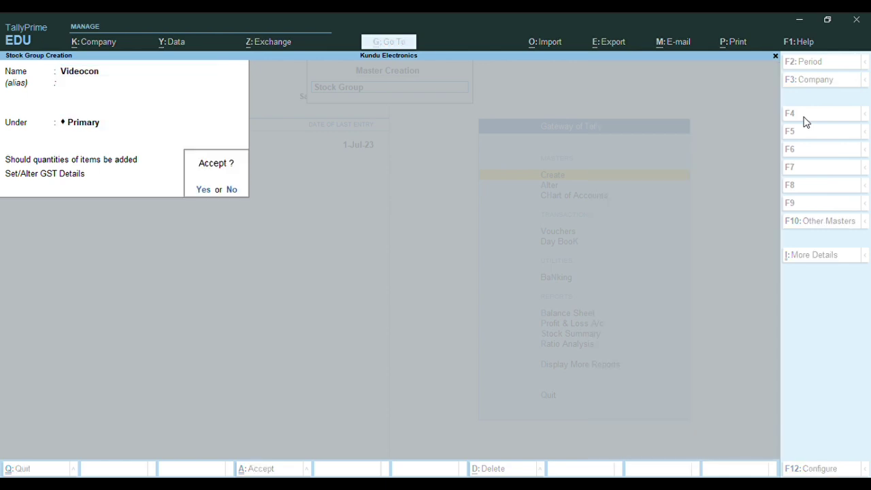
{"action": "key", "text": "y"}
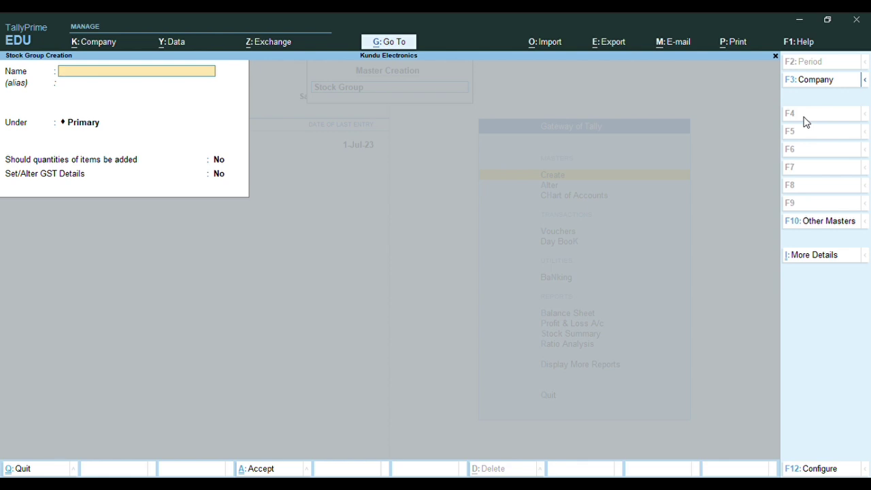
Quit the blank stock group form and return to the Gateway of Tally without exiting
{"action": "key", "text": "Escape"}
{"action": "key", "text": "y"}
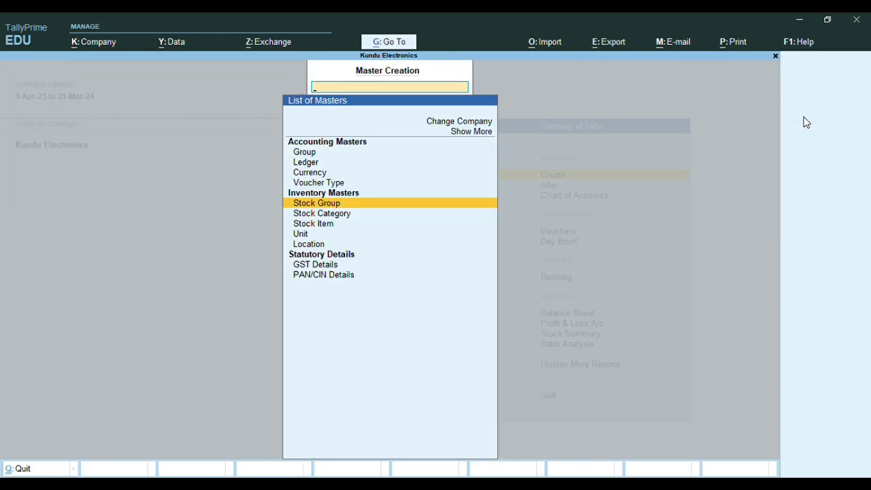
{"action": "key", "text": "Escape"}
{"action": "key", "text": "Escape"}
{"action": "key", "text": "n"}
Create the stock category LED under Primary
{"action": "key", "text": "Return"}
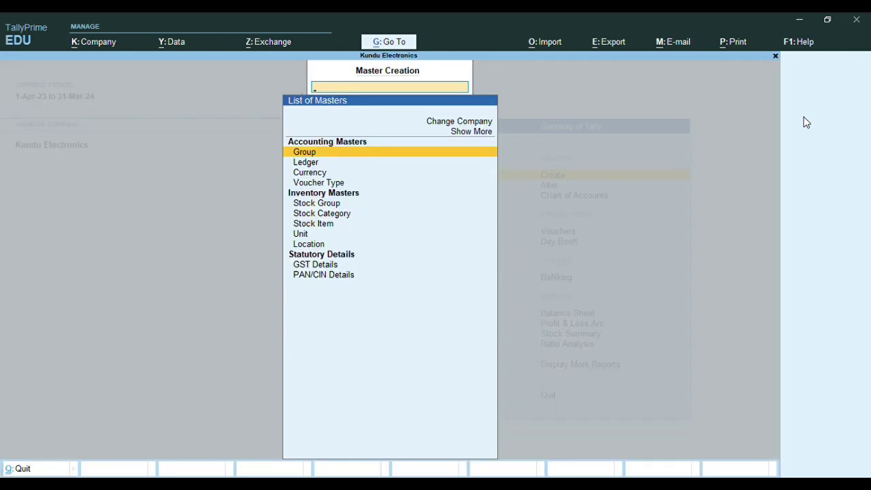
{"action": "key", "text": "Down"}
{"action": "key", "text": "Down"}
{"action": "key", "text": "Down"}
{"action": "key", "text": "Down"}
{"action": "key", "text": "Down"}
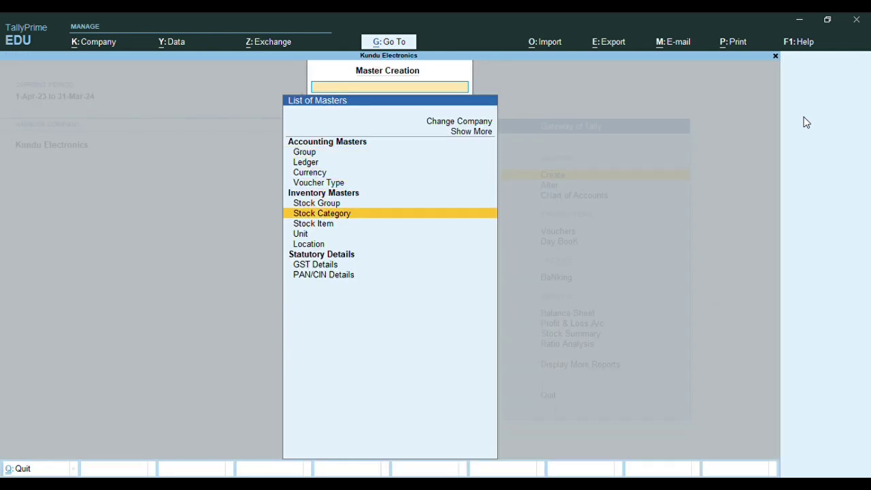
{"action": "key", "text": "Return"}
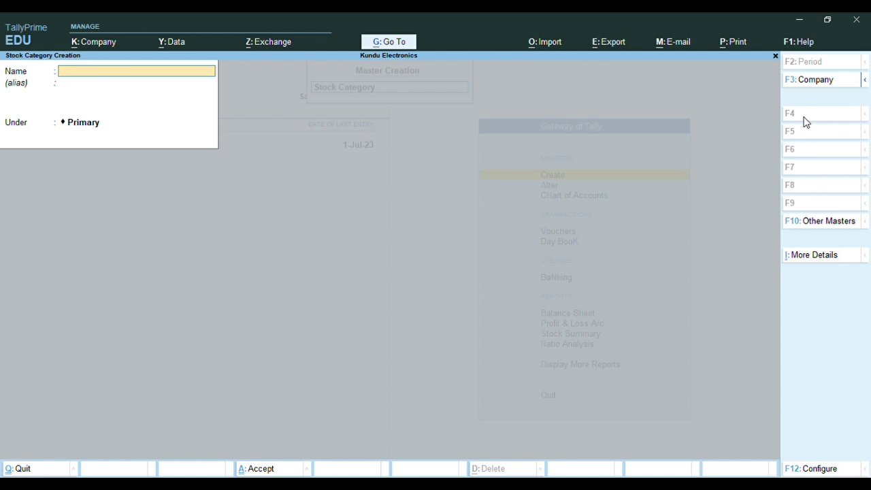
{"action": "type", "text": "L"}
{"action": "key", "text": "BackSpace"}
{"action": "type", "text": "LED"}
{"action": "key", "text": "Return"}
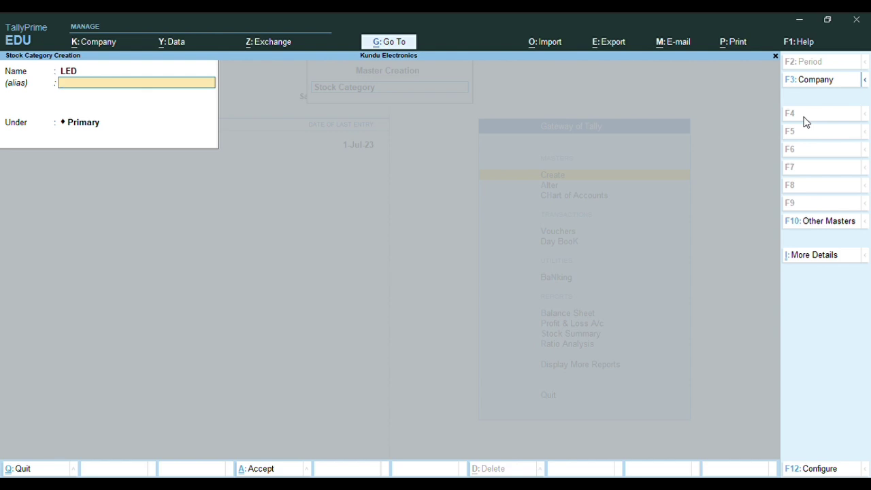
{"action": "key", "text": "Return"}
{"action": "key", "text": "Return"}
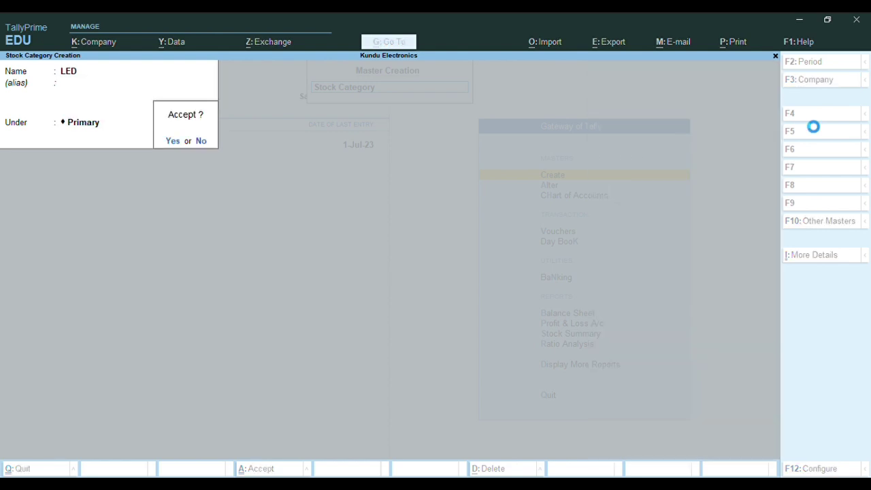
{"action": "key", "text": "Return"}
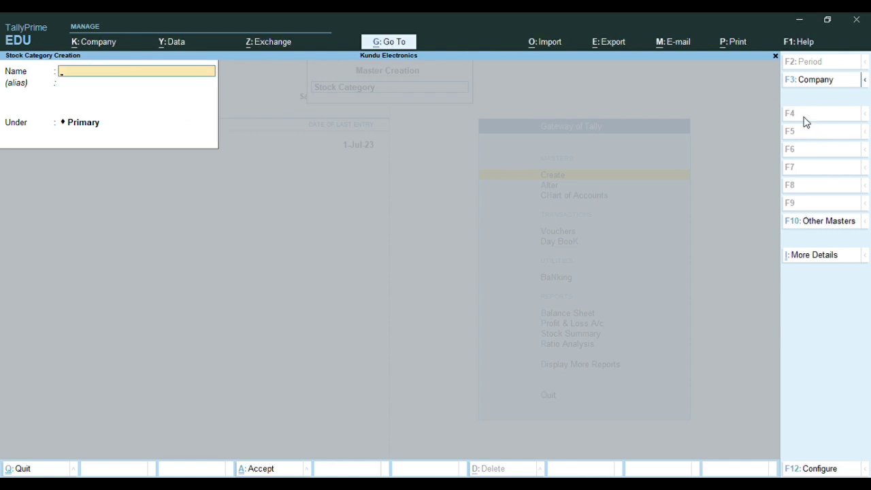
Create the stock category LCD under Primary, then back out to the Gateway
{"action": "type", "text": "LCD"}
{"action": "key", "text": "Return"}
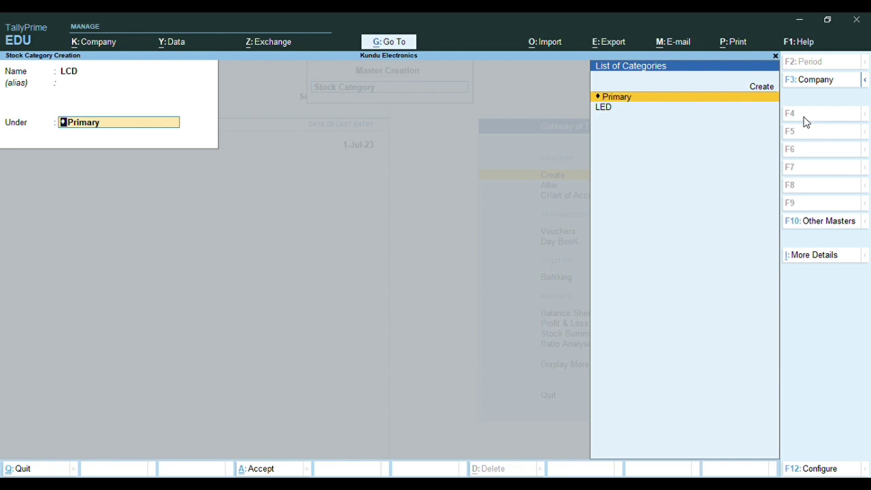
{"action": "key", "text": "Return"}
{"action": "key", "text": "Return"}
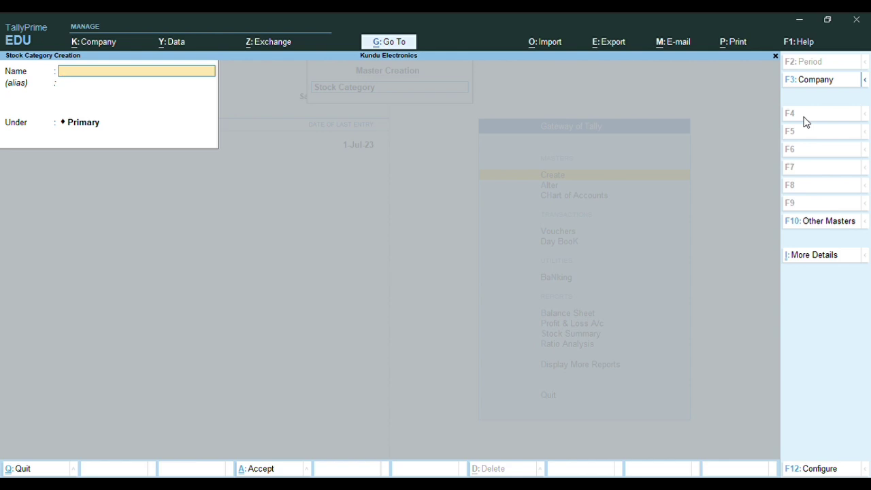
{"action": "key", "text": "Escape"}
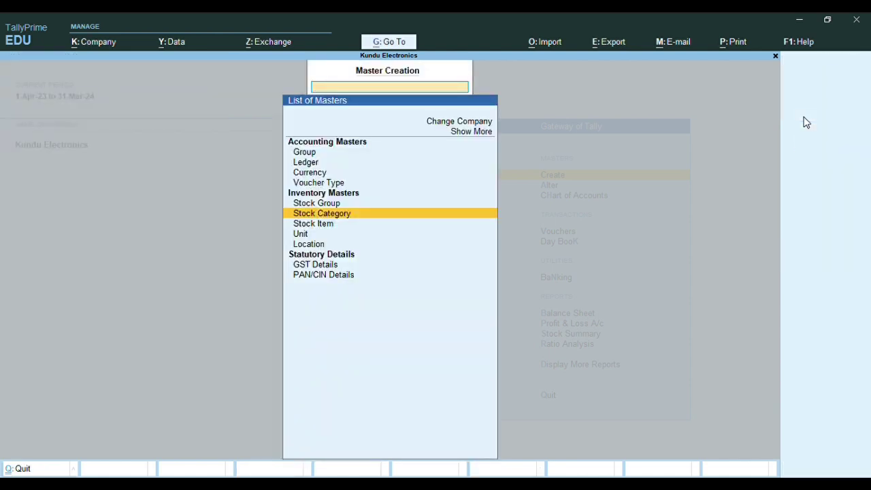
{"action": "key", "text": "Escape"}
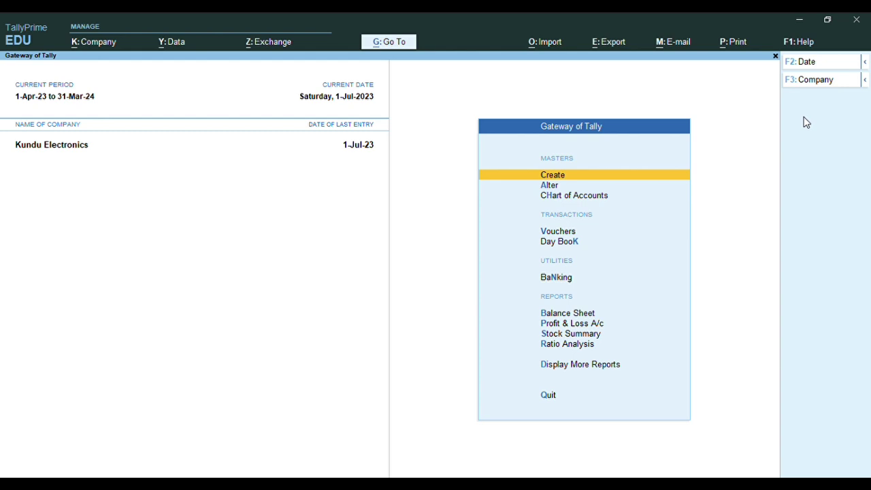
Open the list of stock categories for alteration
{"action": "key", "text": "Down"}
{"action": "key", "text": "Return"}
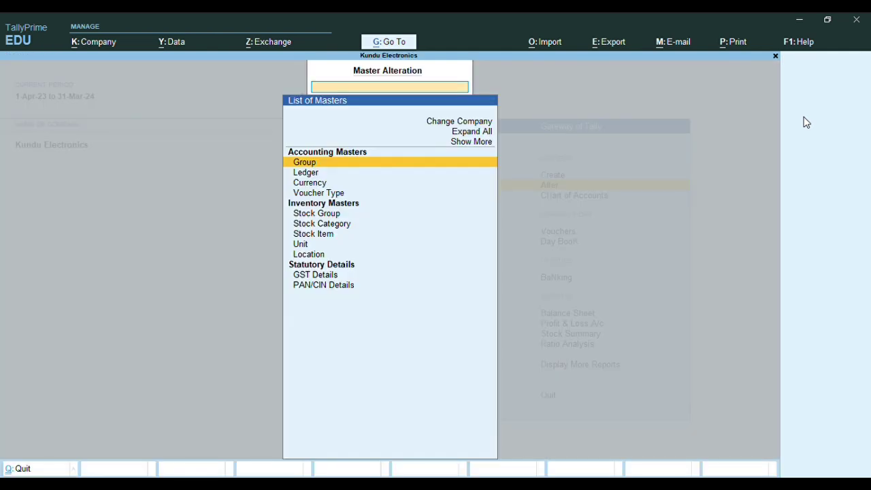
{"action": "key", "text": "Down"}
{"action": "key", "text": "Down"}
{"action": "key", "text": "Down"}
{"action": "key", "text": "Down"}
{"action": "key", "text": "Down"}
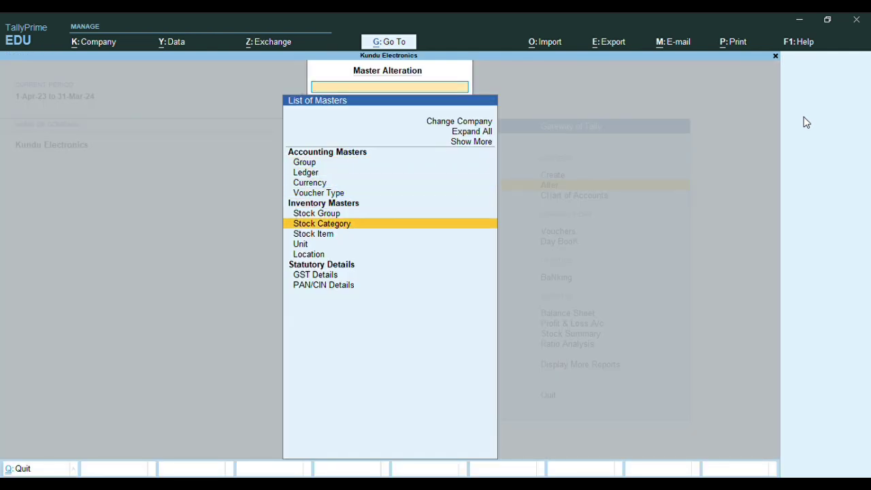
{"action": "key", "text": "Return"}
{"action": "key", "text": "Return"}
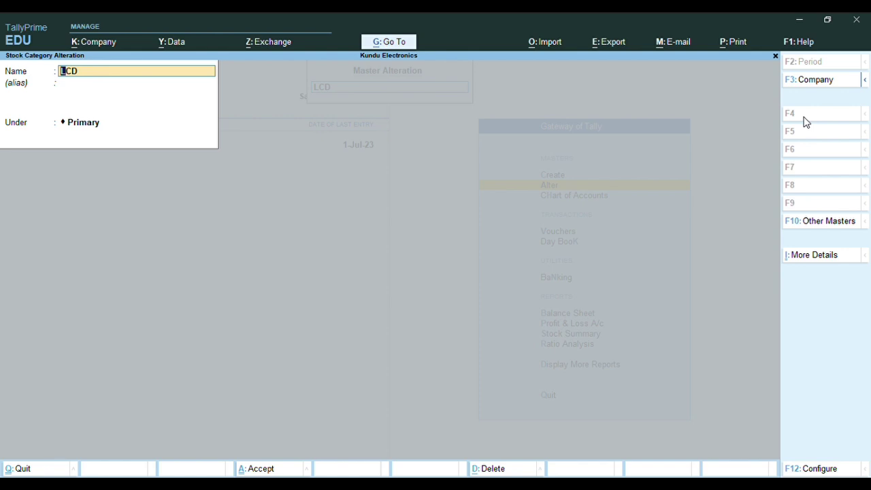
Retype the LCD category's name as LG-LED and accept it under Primary
{"action": "type", "text": "G"}
{"action": "key", "text": "BackSpace"}
{"action": "type", "text": "L"}
{"action": "type", "text": "G"}
{"action": "type", "text": "-LCD"}
{"action": "key", "text": "BackSpace"}
{"action": "key", "text": "BackSpace"}
{"action": "type", "text": "ED"}
{"action": "key", "text": "Return"}
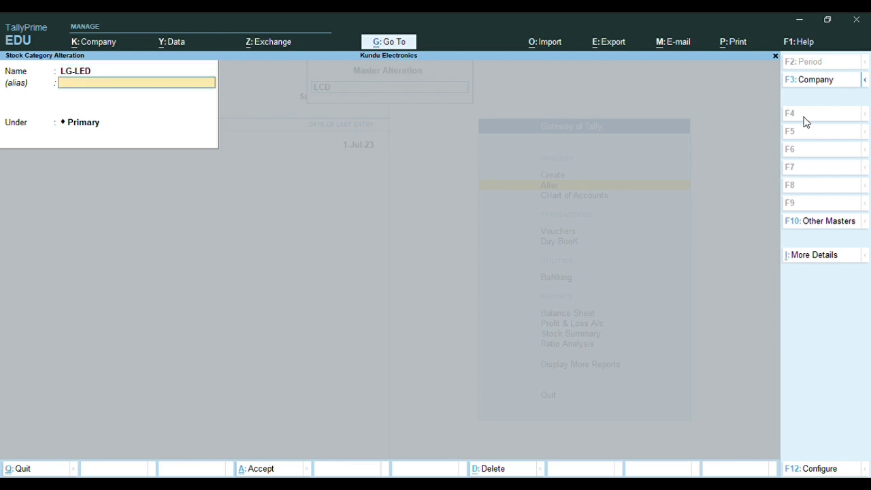
{"action": "key", "text": "Return"}
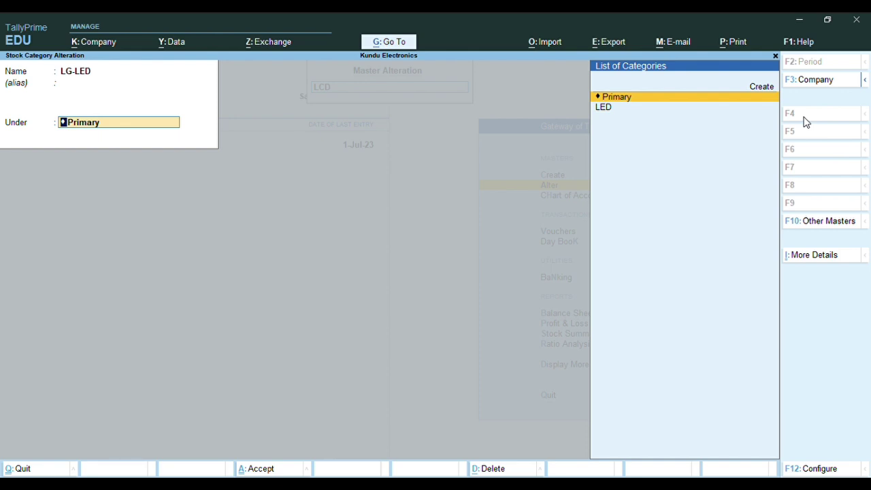
{"action": "key", "text": "Return"}
{"action": "key", "text": "Return"}
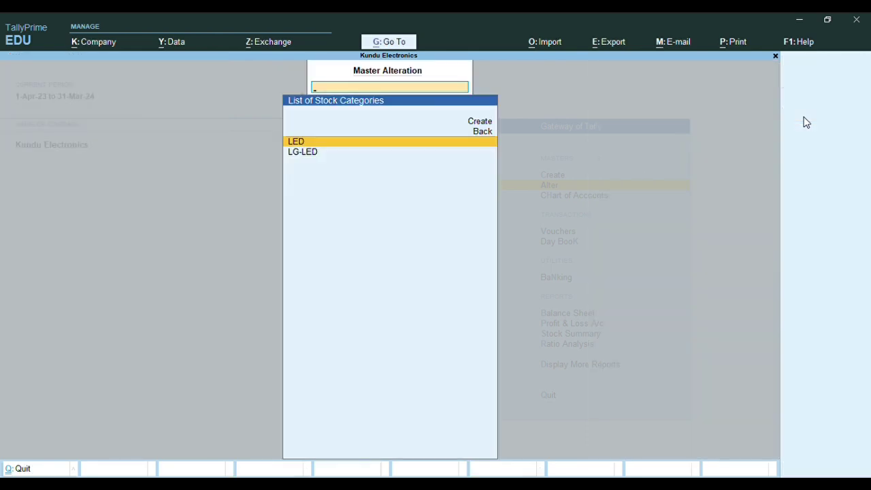
Change the LED category's name to LG-AUDIO and back out to the Gateway of Tally
{"action": "key", "text": "Return"}
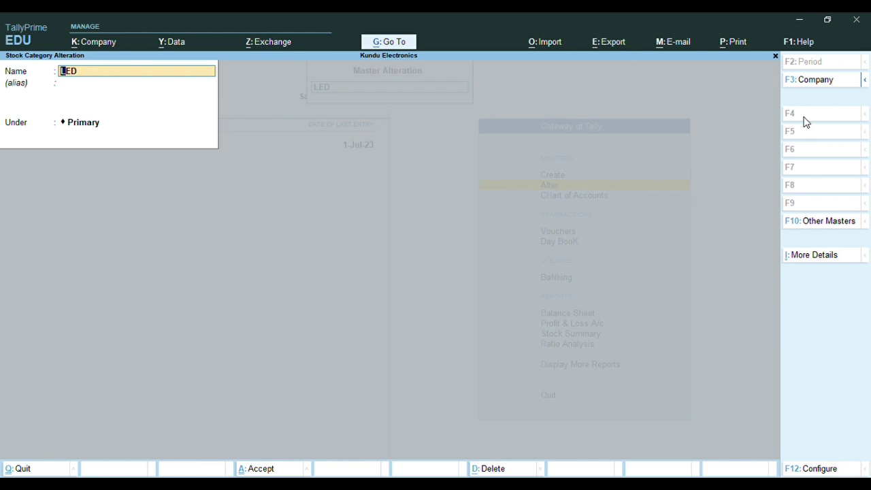
{"action": "type", "text": "LG"}
{"action": "type", "text": "AUDIO"}
{"action": "key", "text": "Return"}
{"action": "key", "text": "Return"}
{"action": "key", "text": "Return"}
{"action": "key", "text": "Return"}
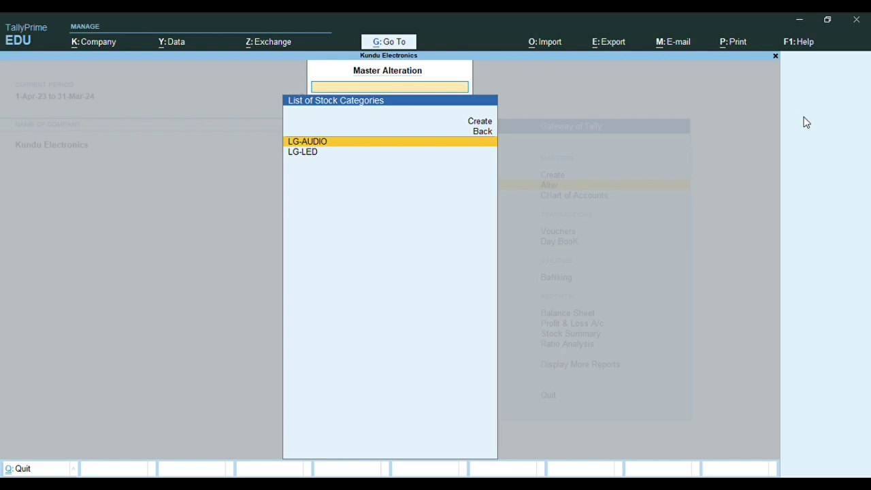
{"action": "key", "text": "Escape"}
{"action": "key", "text": "Escape"}
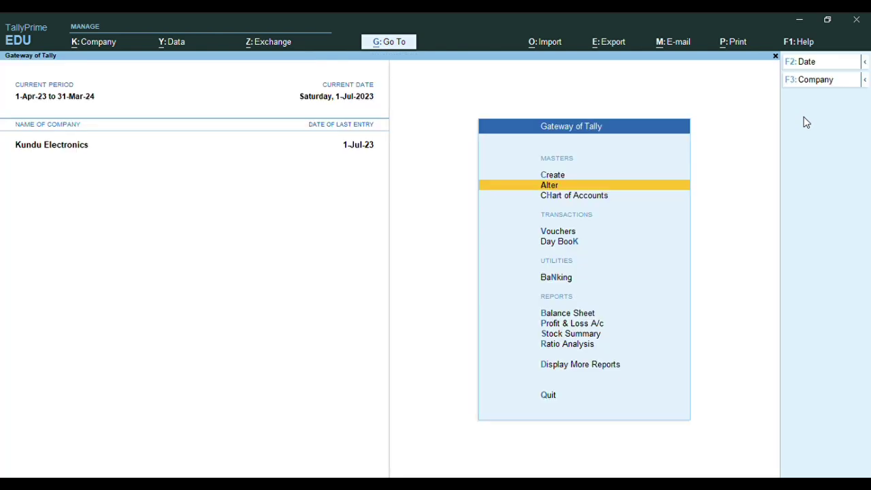
Leave the alteration list and start a new stock category under Create
{"action": "key", "text": "Return"}
{"action": "key", "text": "Escape"}
{"action": "key", "text": "Up"}
{"action": "key", "text": "Return"}
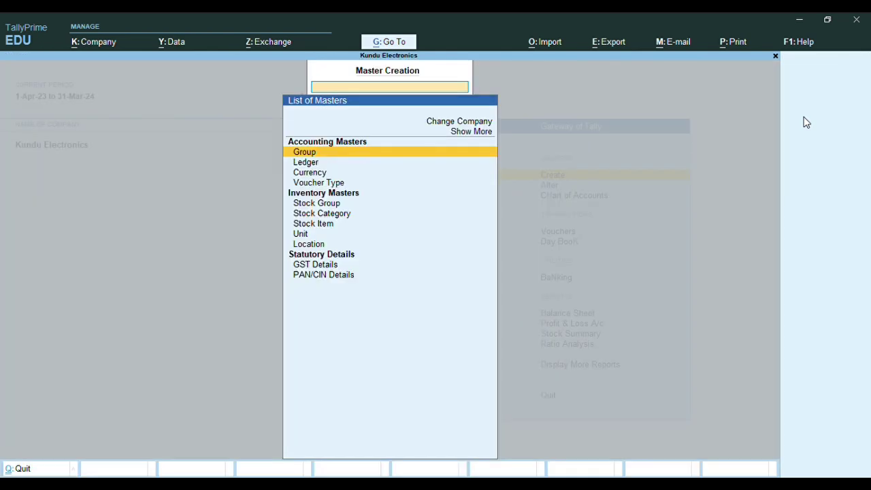
{"action": "key", "text": "Down"}
{"action": "key", "text": "Down"}
{"action": "key", "text": "Down"}
{"action": "key", "text": "Down"}
{"action": "key", "text": "Down"}
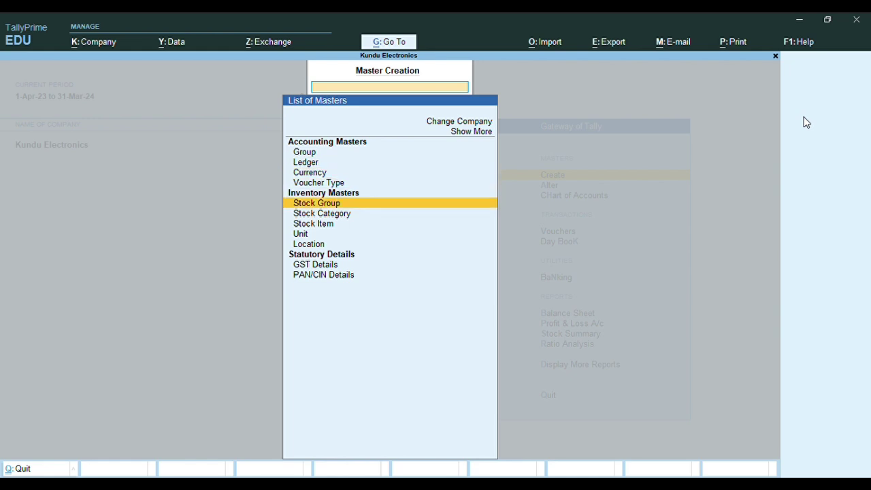
{"action": "key", "text": "Return"}
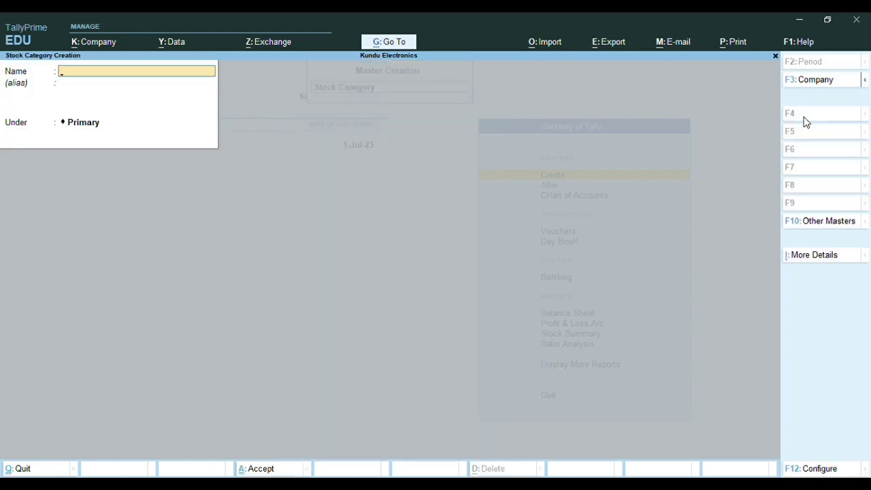
Save category LG -IRON under Primary, then try another named LG-IRON
{"action": "type", "text": "LG -IRON"}
{"action": "key", "text": "Return"}
{"action": "key", "text": "Return"}
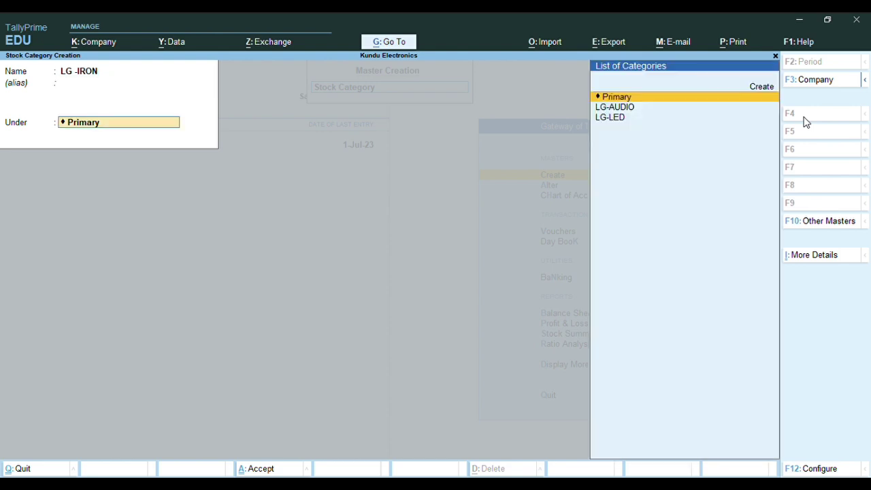
{"action": "key", "text": "Return"}
{"action": "key", "text": "Return"}
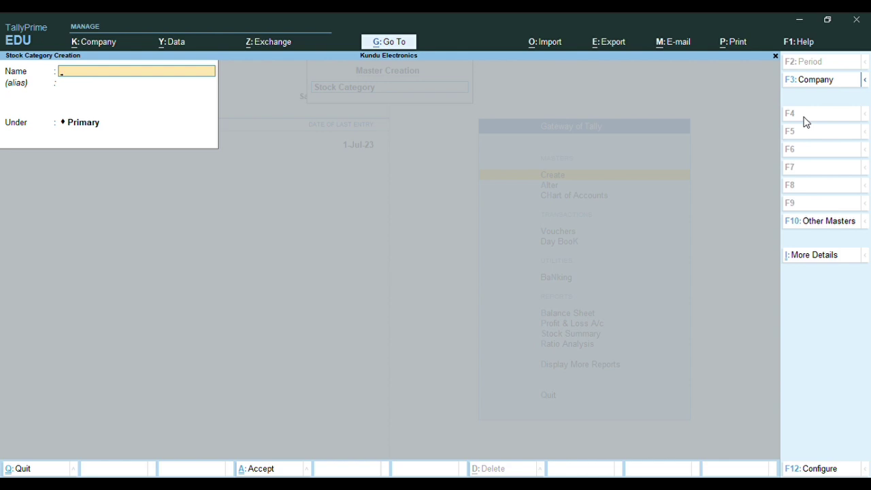
{"action": "type", "text": "LG-IRON"}
{"action": "key", "text": "Return"}
{"action": "key", "text": "Return"}
Discard the rejected duplicate LG-IRON entry, retry once, and quit back to the Gateway
{"action": "key", "text": "BackSpace"}
{"action": "key", "text": "Escape"}
{"action": "key", "text": "y"}
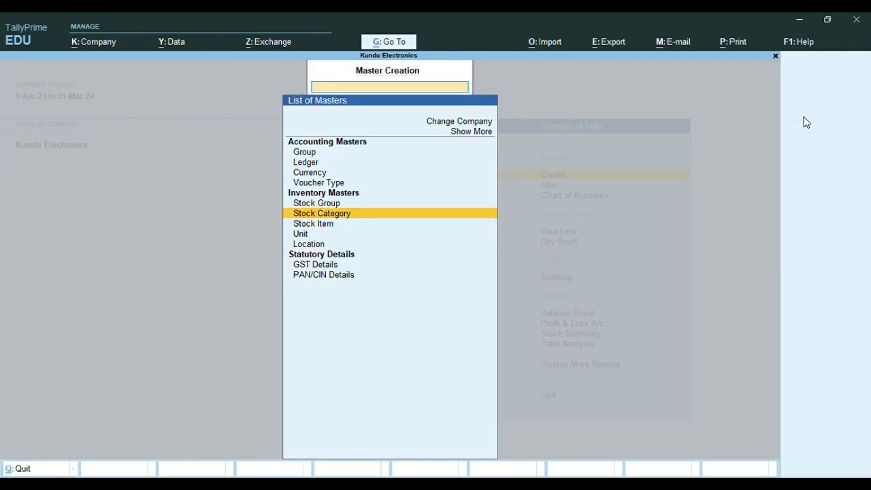
{"action": "key", "text": "Return"}
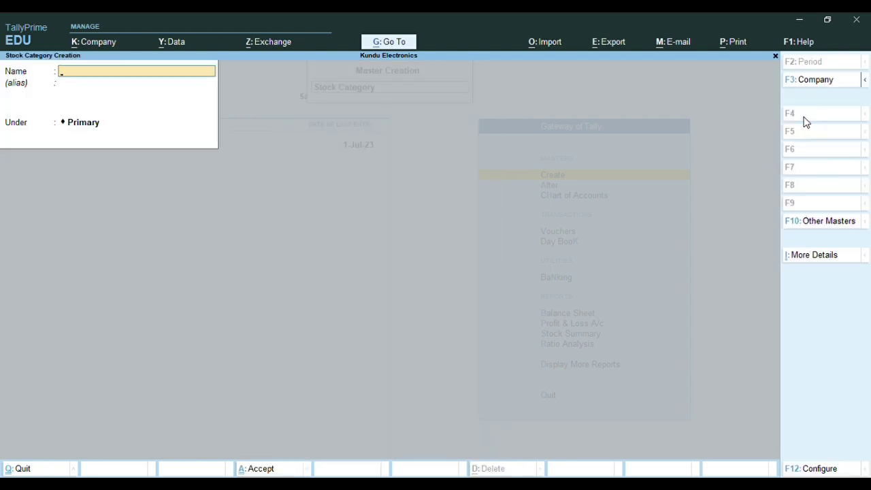
{"action": "type", "text": "LG-IRON"}
{"action": "key", "text": "Return"}
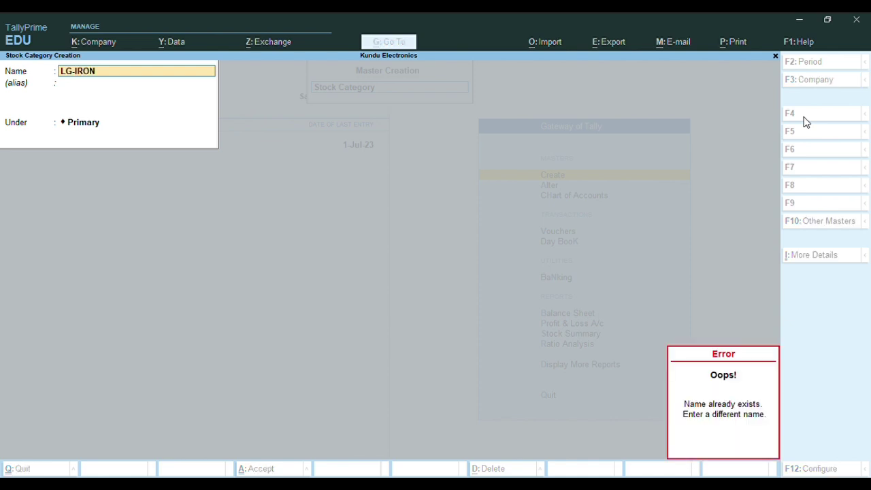
{"action": "key", "text": "Escape"}
{"action": "key", "text": "BackSpace"}
{"action": "key", "text": "Escape"}
{"action": "key", "text": "y"}
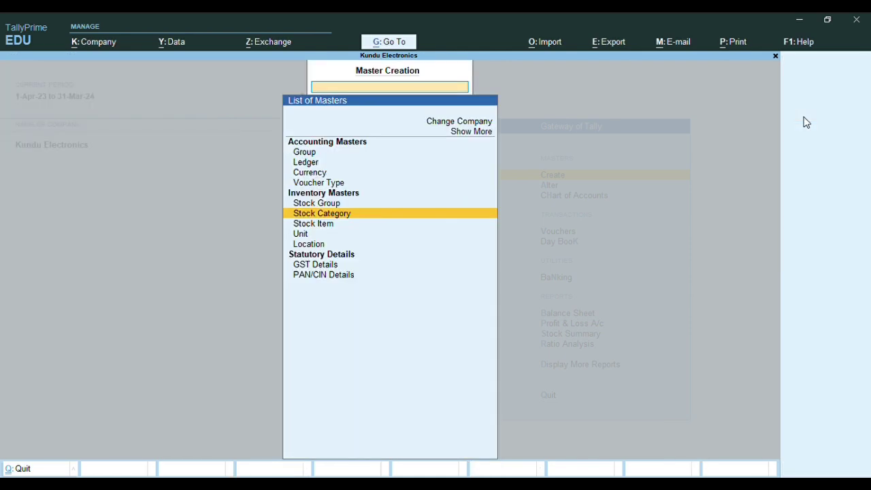
{"action": "key", "text": "Escape"}
Open the list of existing stock categories under Alter
{"action": "key", "text": "Down"}
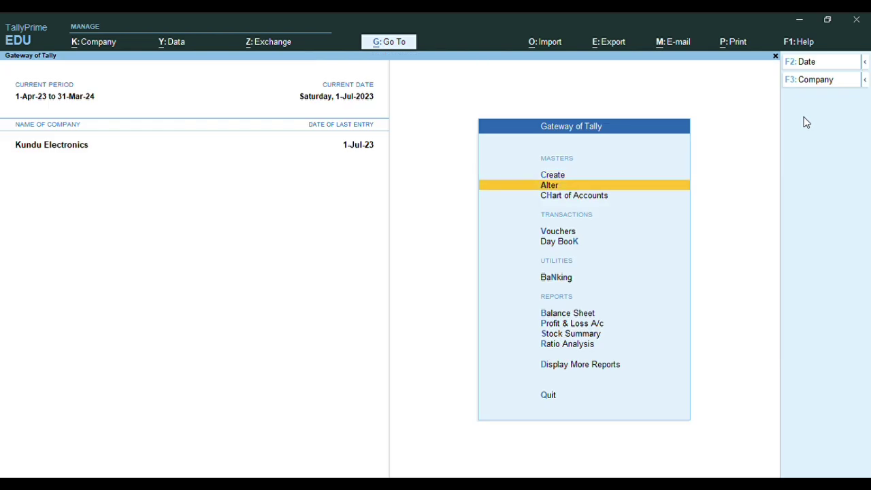
{"action": "key", "text": "Return"}
{"action": "key", "text": "Down"}
{"action": "key", "text": "Down"}
{"action": "key", "text": "Down"}
{"action": "key", "text": "Down"}
{"action": "key", "text": "Down"}
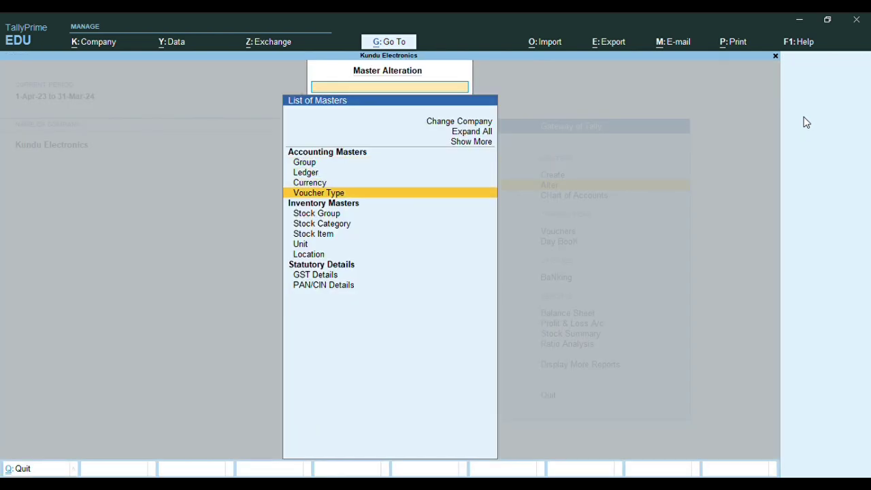
{"action": "key", "text": "Return"}
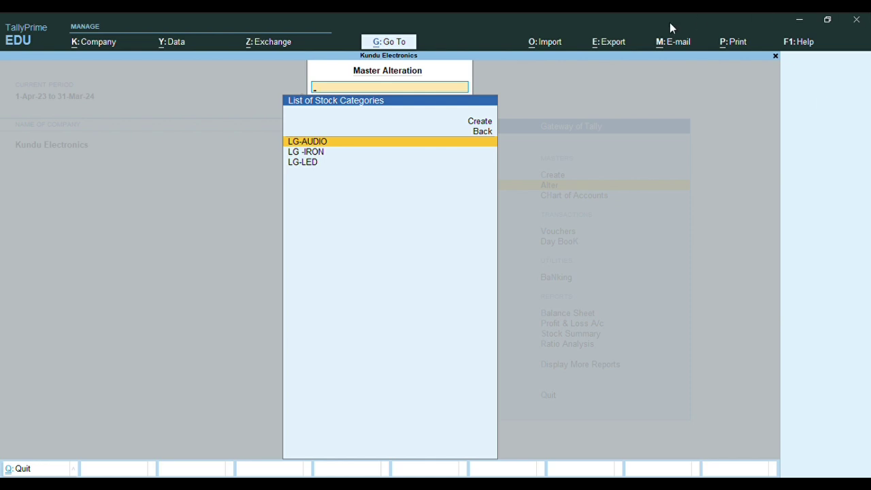
From the categories list, add LG-REFRIGARETOR and LG-WASHING MACHINE(W/M), both under Primary
{"action": "left_click", "coordinate": [480, 122]}
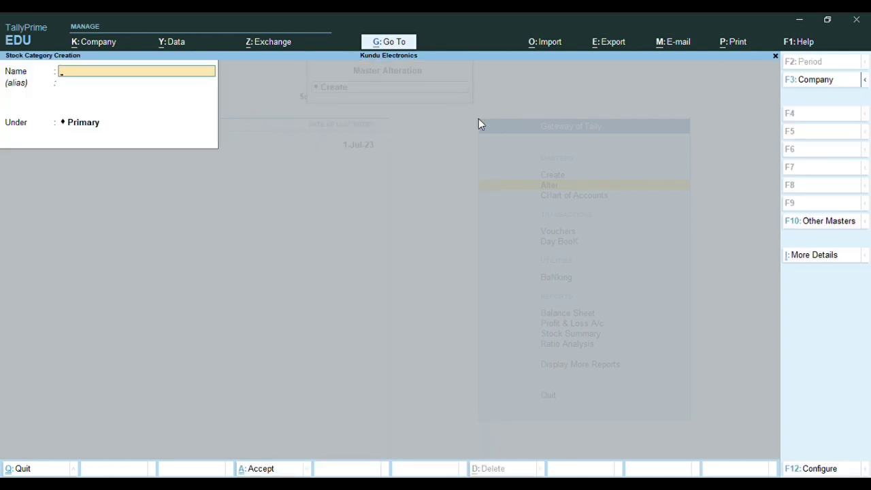
{"action": "type", "text": "LG-REFRIGARETOR"}
{"action": "key", "text": "Return"}
{"action": "key", "text": "Return"}
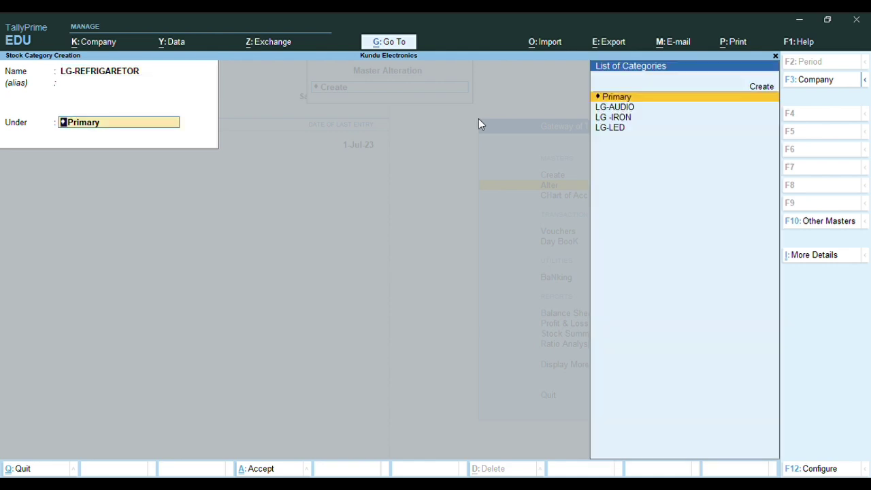
{"action": "key", "text": "Return"}
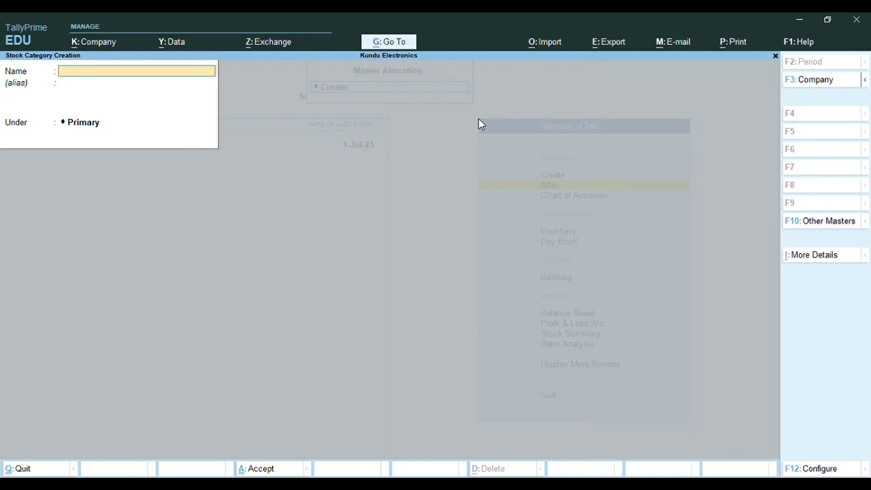
{"action": "type", "text": "LG-WASHING MACHINE"}
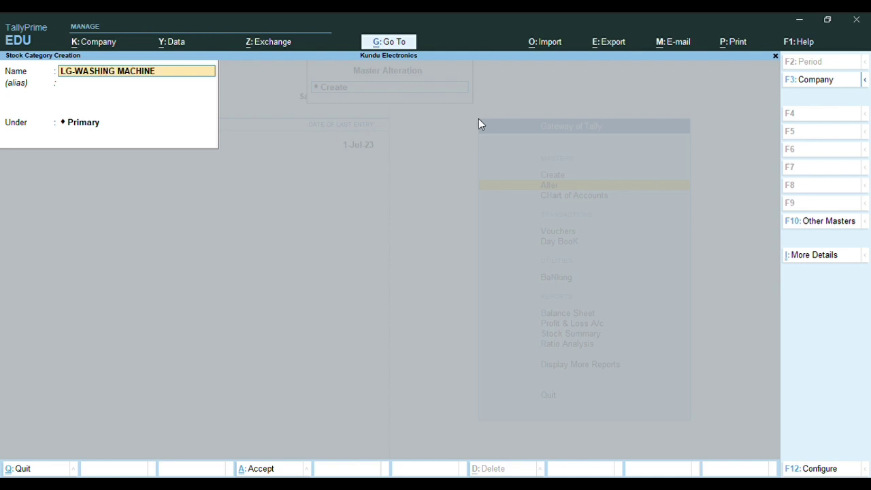
{"action": "type", "text": "()"}
{"action": "type", "text": "W/M"}
{"action": "key", "text": "Return"}
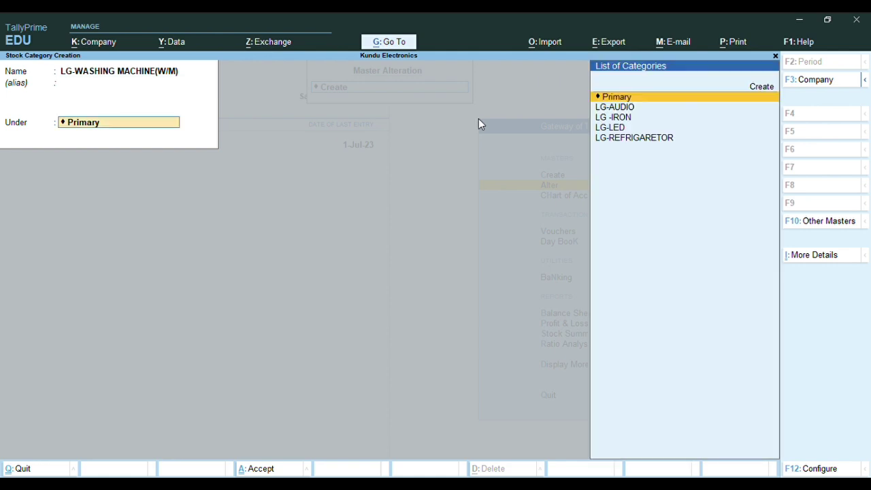
{"action": "key", "text": "Return"}
{"action": "key", "text": "Return"}
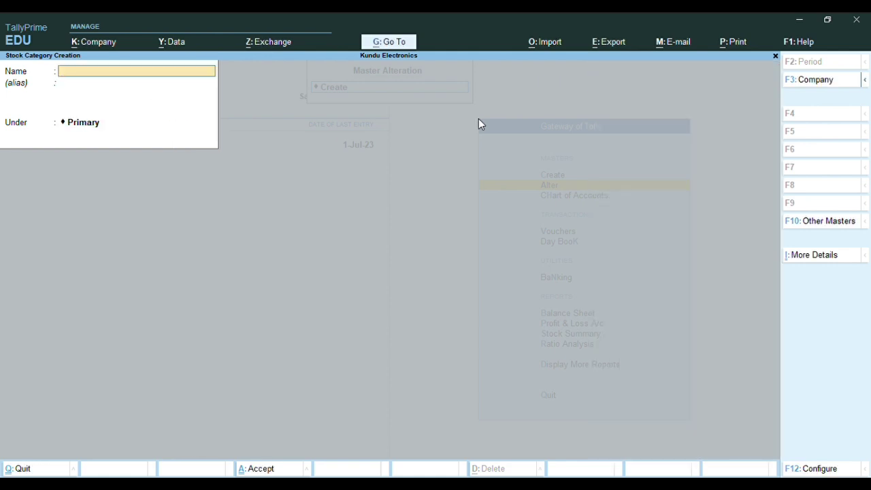
Create stock categories V-REFRIGARETOR and V-WASHING MACHINE(W/M) under Primary
{"action": "type", "text": "V-REFRIGARETP"}
{"action": "key", "text": "BackSpace"}
{"action": "type", "text": "OR"}
{"action": "key", "text": "Return"}
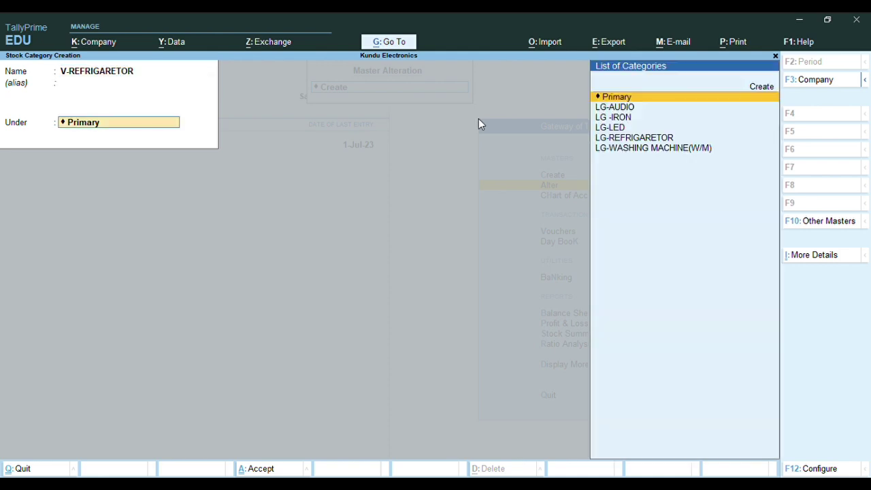
{"action": "key", "text": "Return"}
{"action": "key", "text": "Return"}
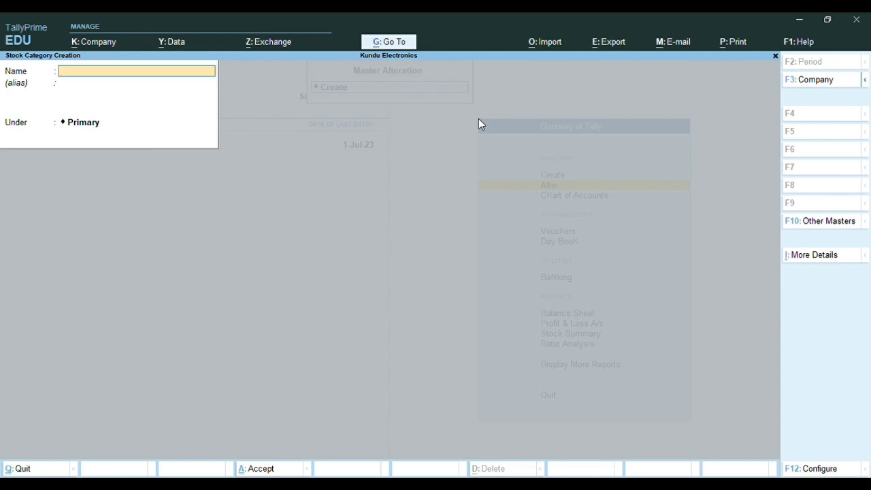
{"action": "type", "text": "V-WASHING MACHINE"}
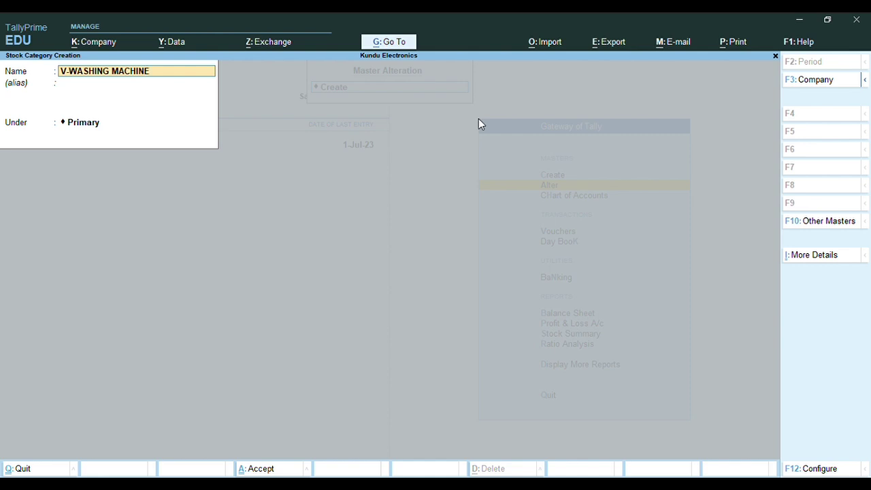
{"action": "type", "text": "()"}
{"action": "type", "text": "W/"}
{"action": "type", "text": "M"}
{"action": "key", "text": "Return"}
{"action": "key", "text": "Return"}
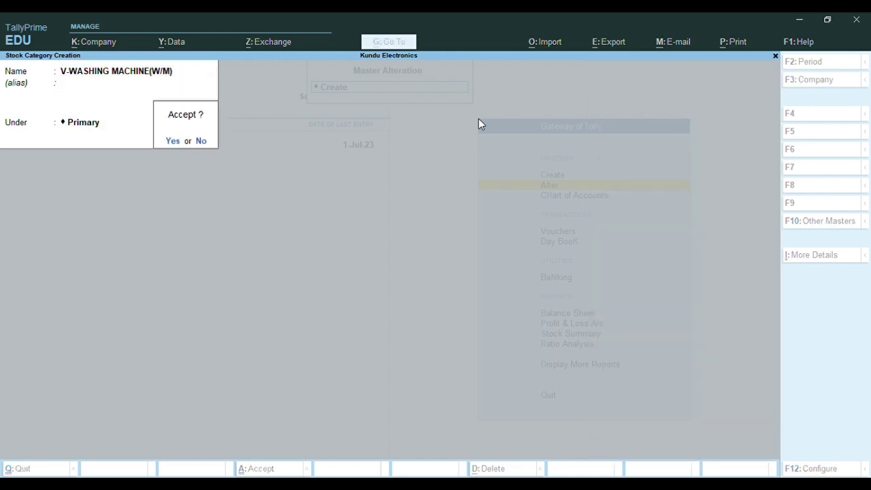
{"action": "key", "text": "Return"}
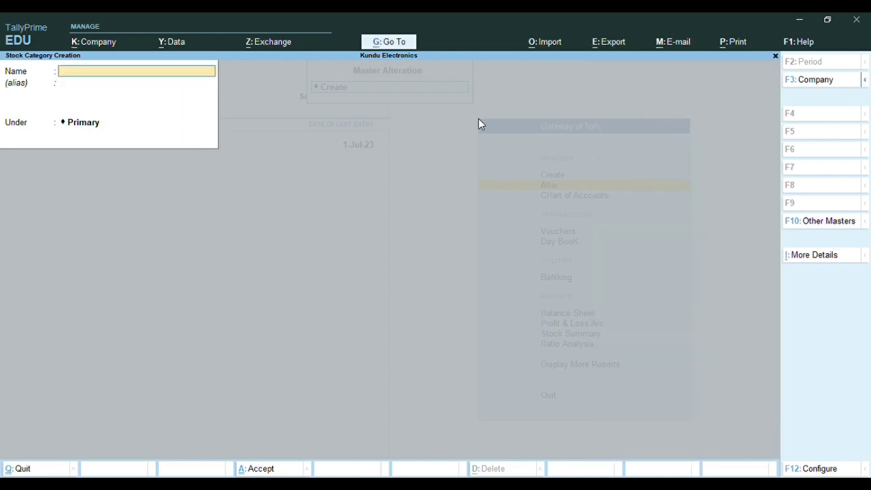
Add stock categories V-AC, V-LED and V-LCD under Primary
{"action": "type", "text": "V-AC"}
{"action": "key", "text": "Return"}
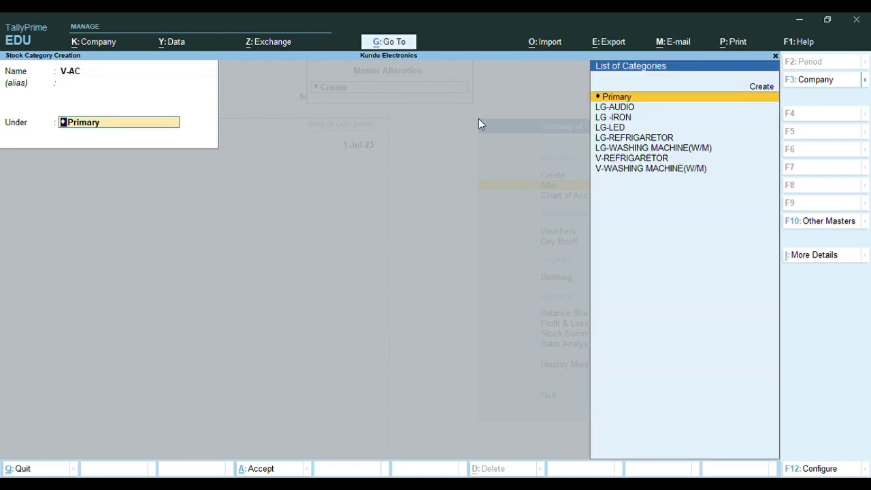
{"action": "key", "text": "Return"}
{"action": "key", "text": "Return"}
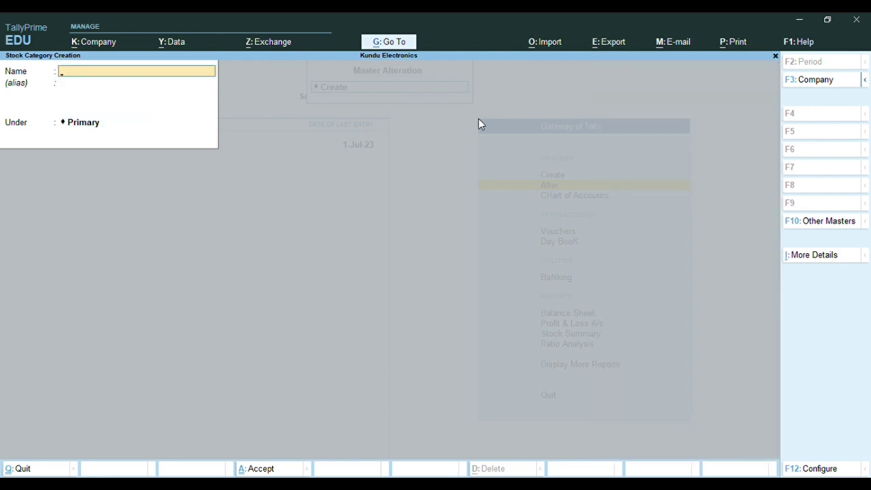
{"action": "type", "text": "V-LED"}
{"action": "key", "text": "Return"}
{"action": "key", "text": "Return"}
{"action": "key", "text": "Return"}
{"action": "type", "text": "V-LCD"}
{"action": "key", "text": "Return"}
{"action": "key", "text": "Return"}
{"action": "key", "text": "Return"}
{"action": "key", "text": "Return"}
Close the stock category form and start a new unit of measure
{"action": "key", "text": "Escape"}
{"action": "key", "text": "Escape"}
{"action": "key", "text": "Escape"}
{"action": "key", "text": "Escape"}
{"action": "key", "text": "Escape"}
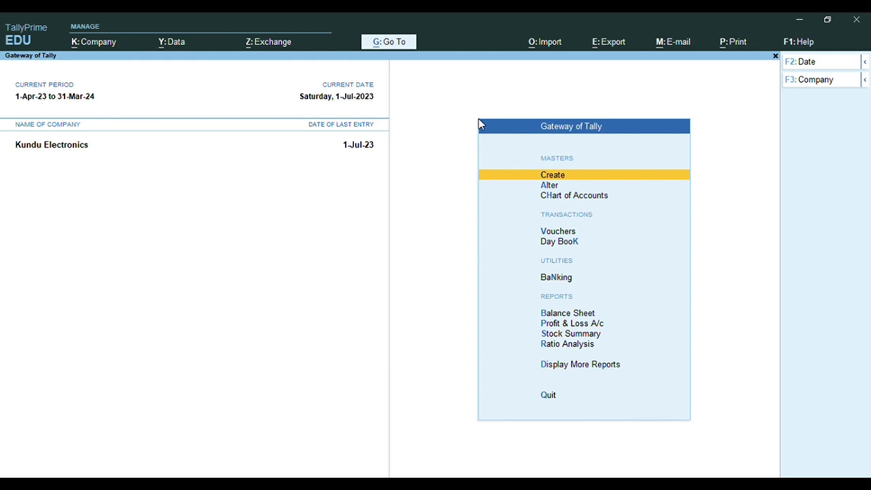
{"action": "key", "text": "Return"}
{"action": "key", "text": "Down"}
{"action": "key", "text": "Down"}
{"action": "key", "text": "Down"}
{"action": "key", "text": "Down"}
{"action": "key", "text": "Down"}
{"action": "key", "text": "Down"}
{"action": "key", "text": "Down"}
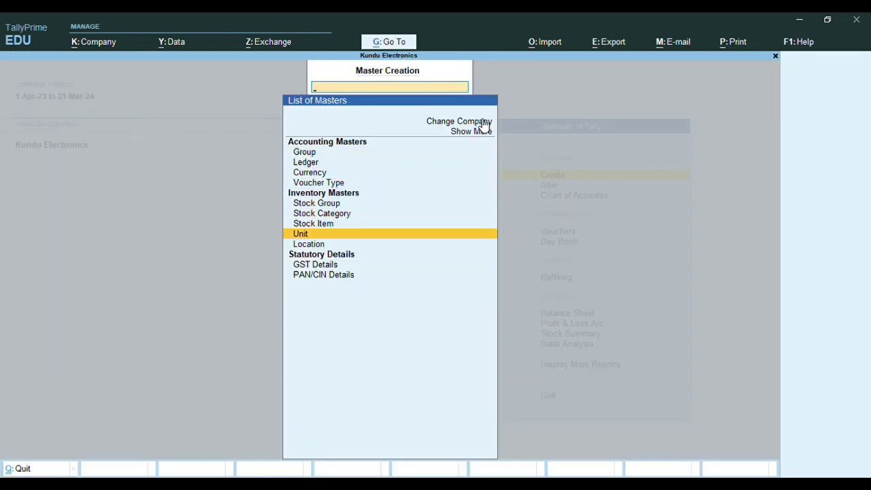
{"action": "key", "text": "Return"}
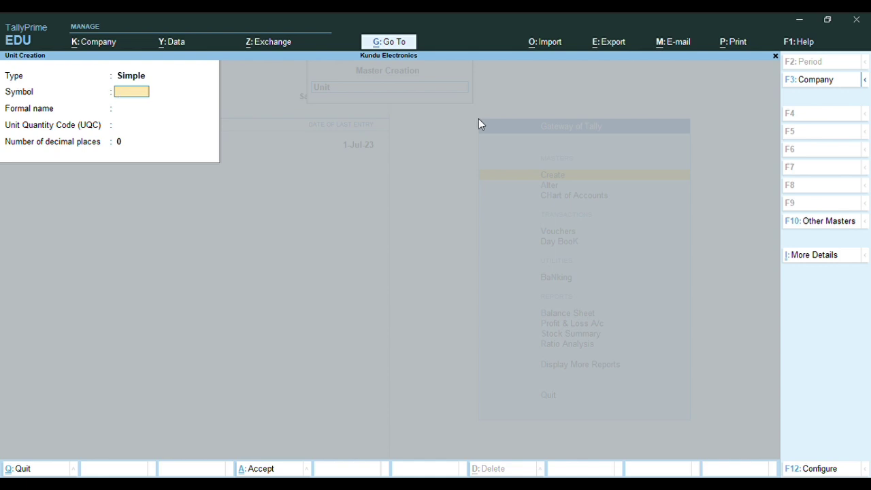
Enter unit symbol NOS, formal name NUMBER, UQC NOS-NUMBERS and 0 decimal places
{"action": "type", "text": "NOS"}
{"action": "key", "text": "Return"}
{"action": "type", "text": "N"}
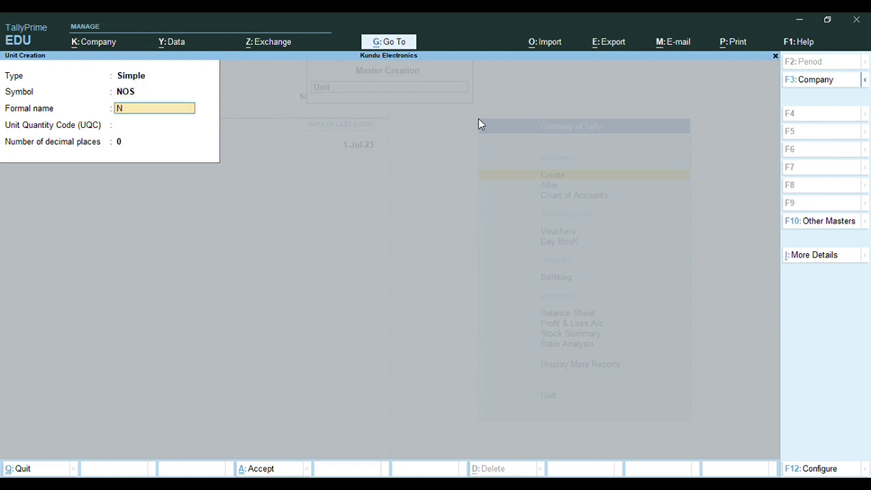
{"action": "type", "text": "UMBER"}
{"action": "key", "text": "Return"}
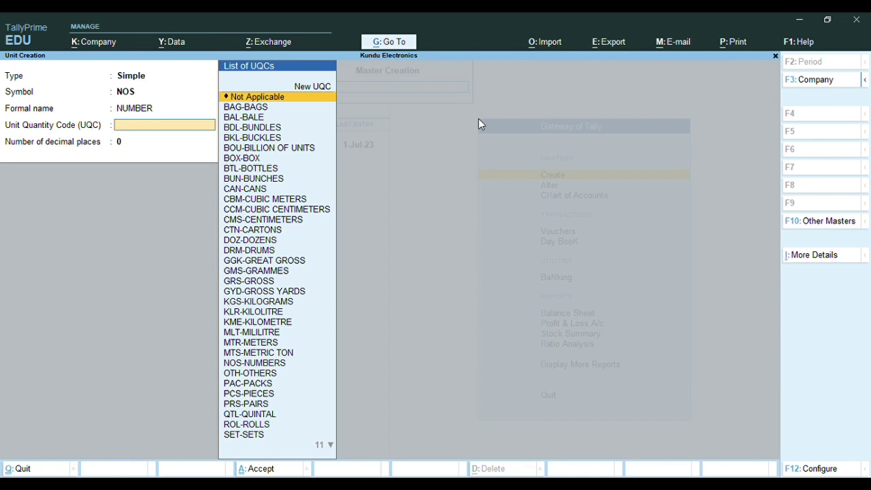
{"action": "type", "text": "N"}
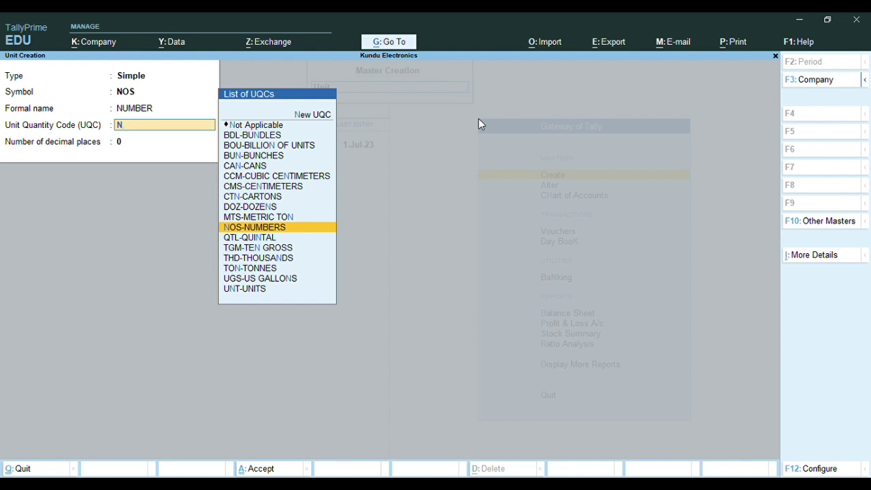
{"action": "key", "text": "Return"}
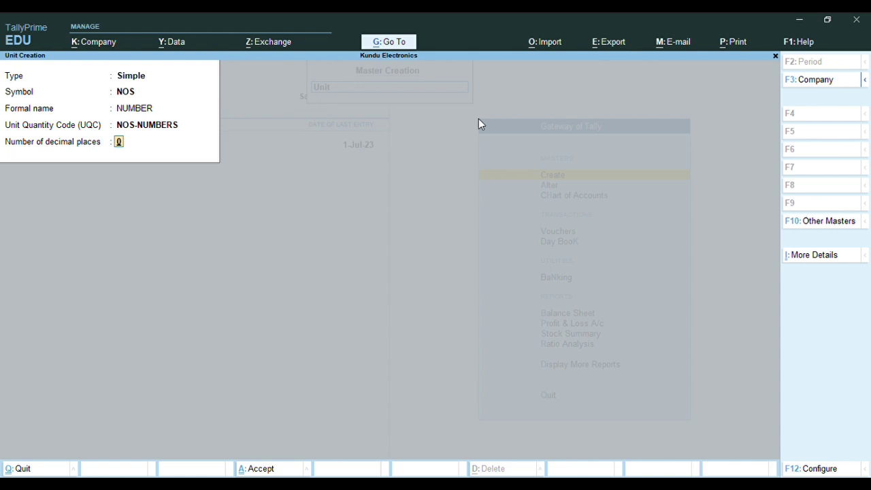
{"action": "key", "text": "Return"}
{"action": "key", "text": "Return"}
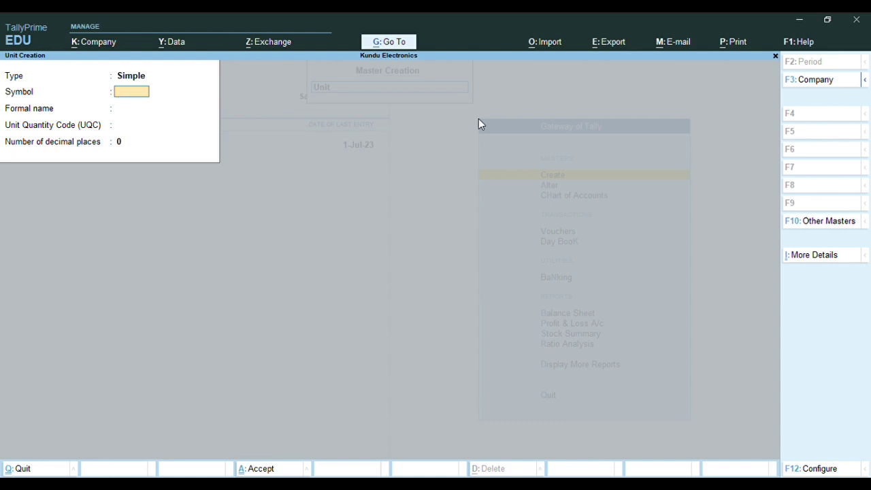
Switch the unit type to Compound and create a new unit for its first unit with Alt+C
{"action": "key", "text": "BackSpace"}
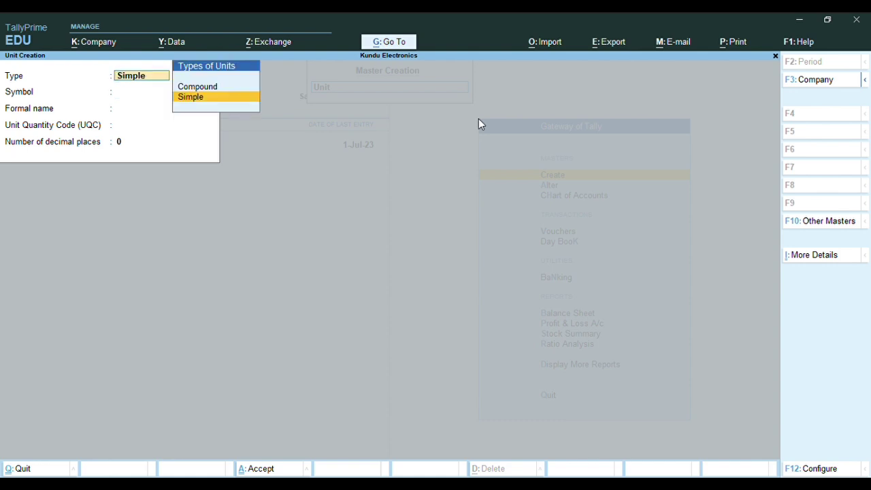
{"action": "key", "text": "Up"}
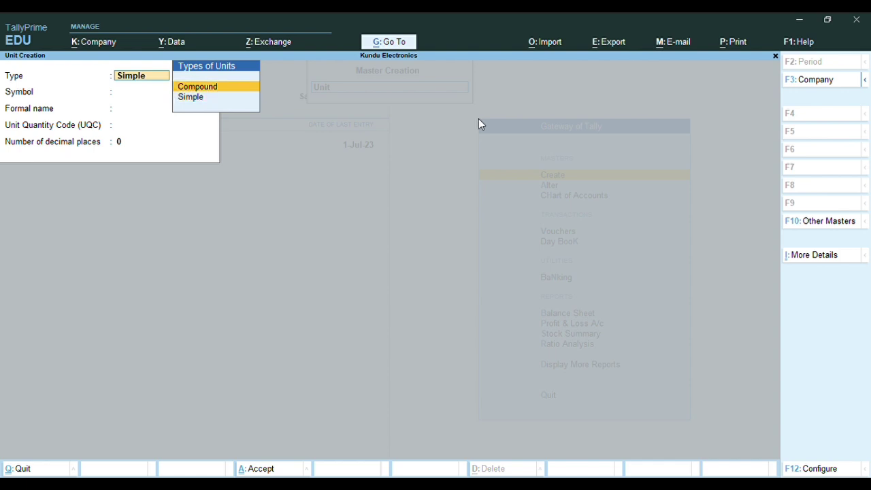
{"action": "key", "text": "Return"}
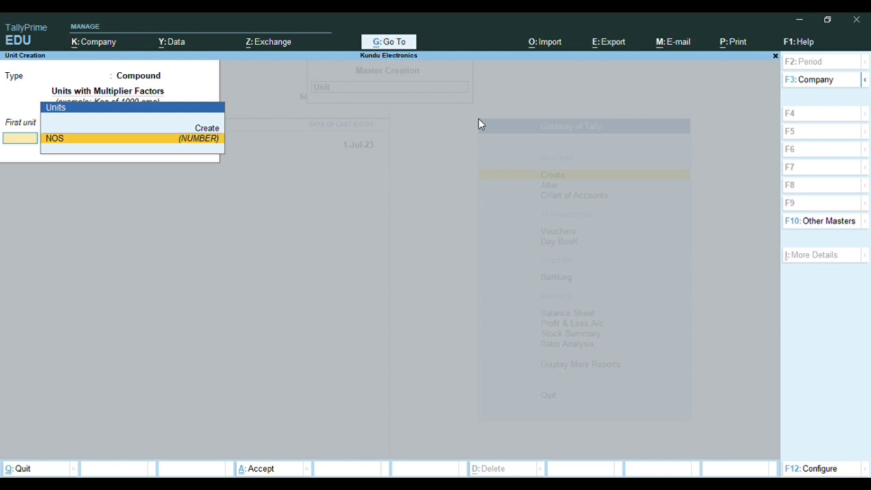
{"action": "key", "text": "d"}
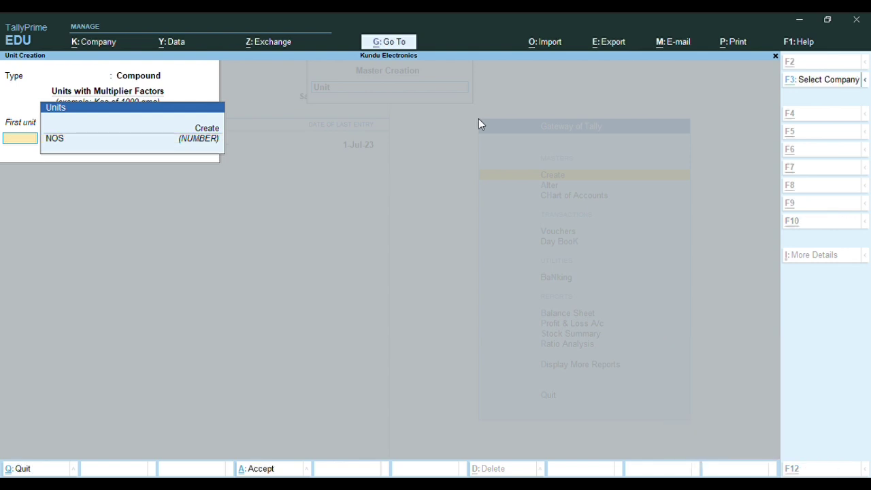
{"action": "key", "text": "alt+c"}
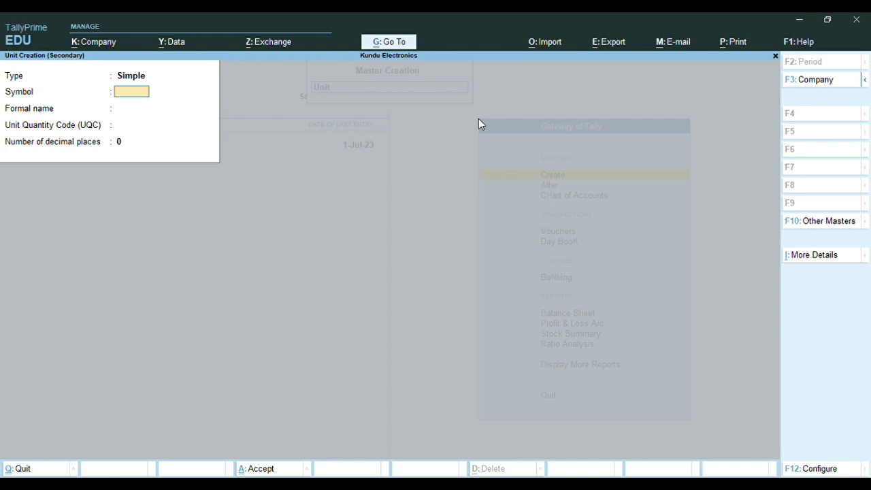
Create the DOZ (DOZEN) unit with UQC DOZ-DOZENS and 0 decimal places
{"action": "type", "text": "DOZ"}
{"action": "key", "text": "Return"}
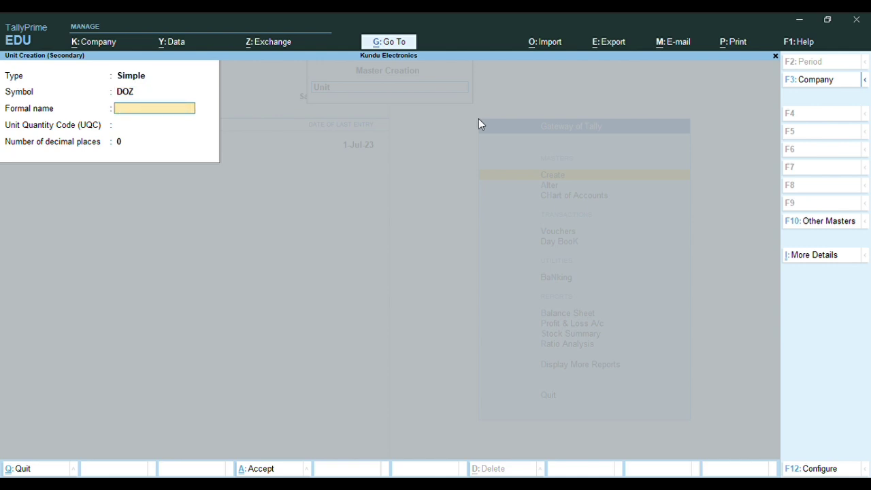
{"action": "type", "text": "DOZEN"}
{"action": "key", "text": "Return"}
{"action": "type", "text": "DO"}
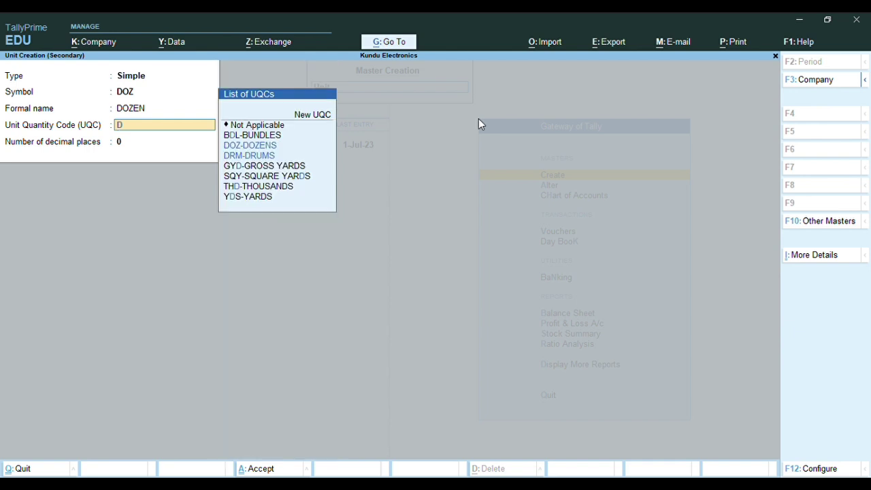
{"action": "key", "text": "Return"}
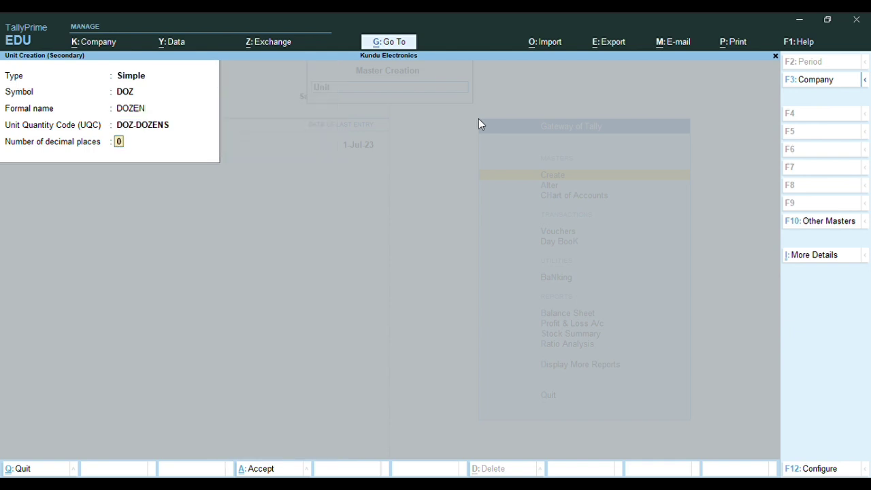
{"action": "key", "text": "Return"}
{"action": "key", "text": "y"}
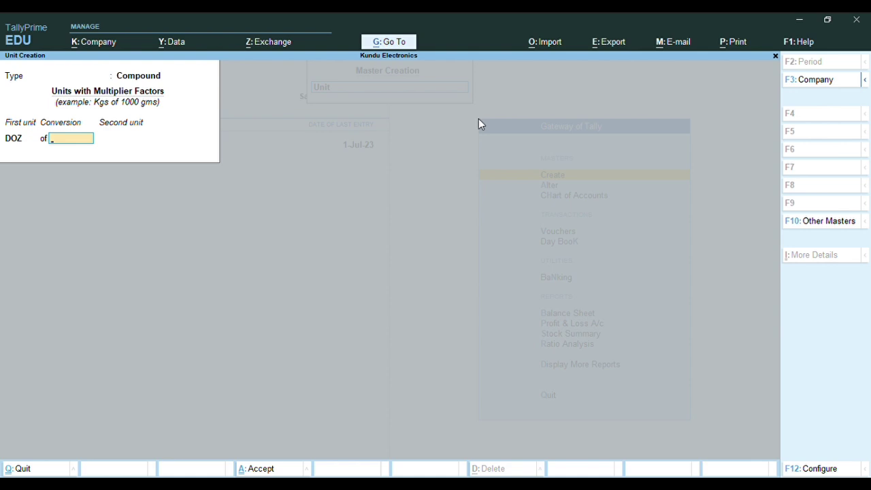
Enter a conversion of 12 and start a new unit for the second unit
{"action": "type", "text": "12"}
{"action": "key", "text": "Return"}
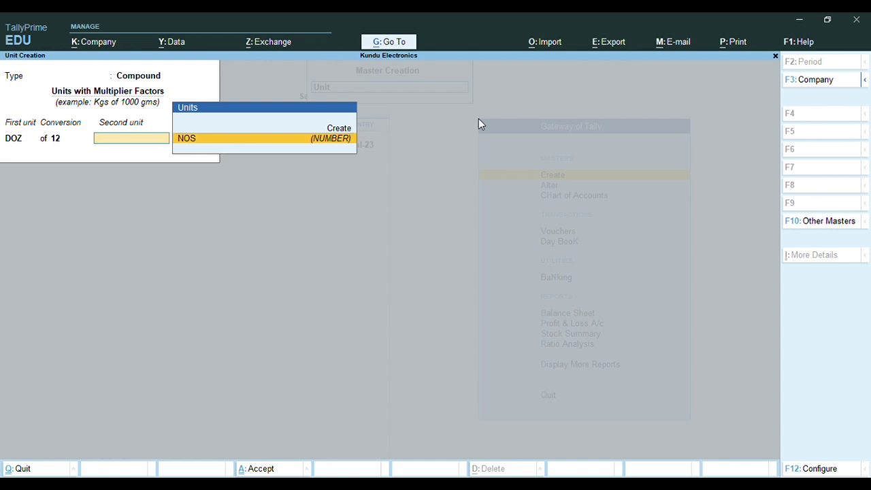
{"action": "key", "text": "alt+c"}
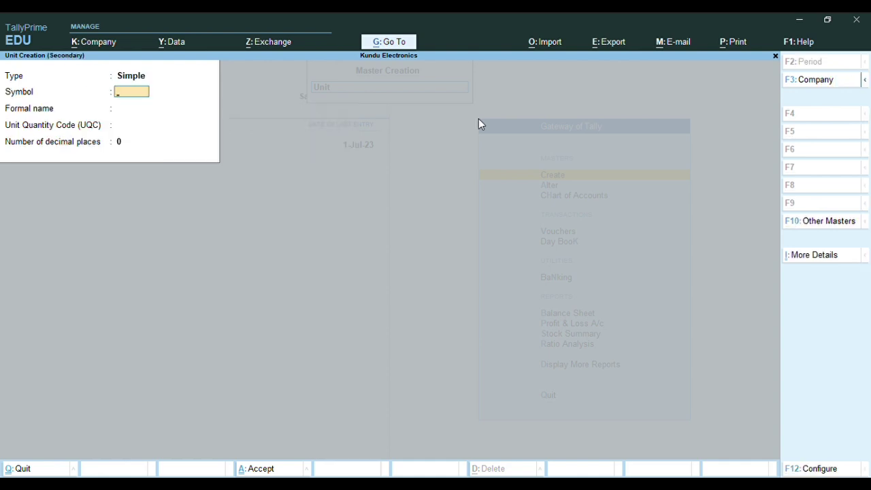
Create the PCS (PIECES) unit with UQC PCS-PIECES as the second unit
{"action": "type", "text": "PIECES"}
{"action": "key", "text": "Return"}
{"action": "type", "text": "PCS"}
{"action": "key", "text": "Return"}
{"action": "type", "text": "PIECES"}
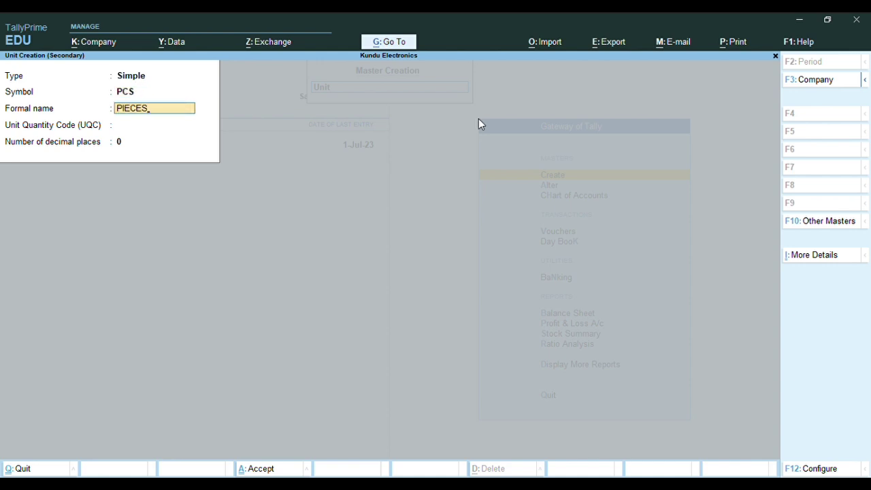
{"action": "key", "text": "Return"}
{"action": "type", "text": "PC"}
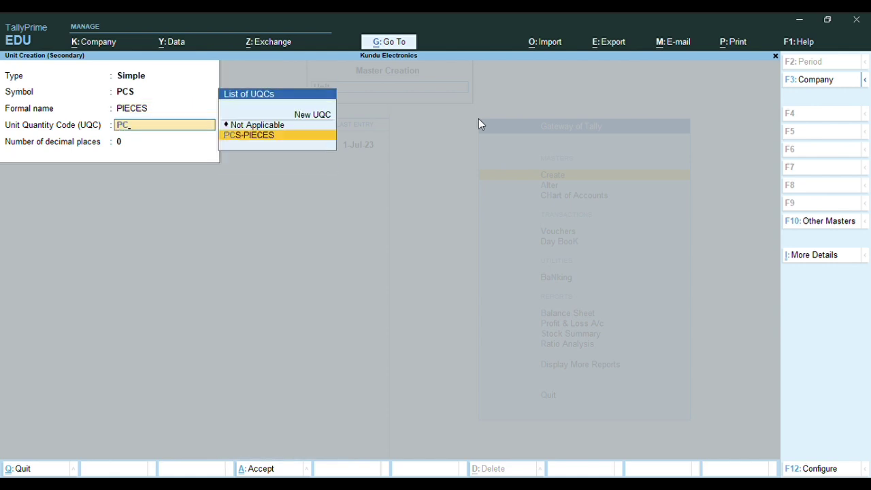
{"action": "key", "text": "Return"}
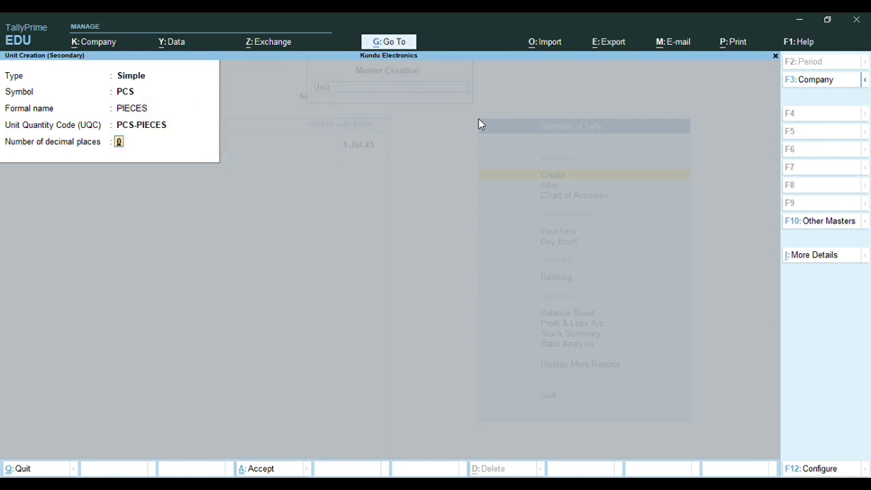
{"action": "key", "text": "Return"}
{"action": "key", "text": "Return"}
{"action": "key", "text": "Return"}
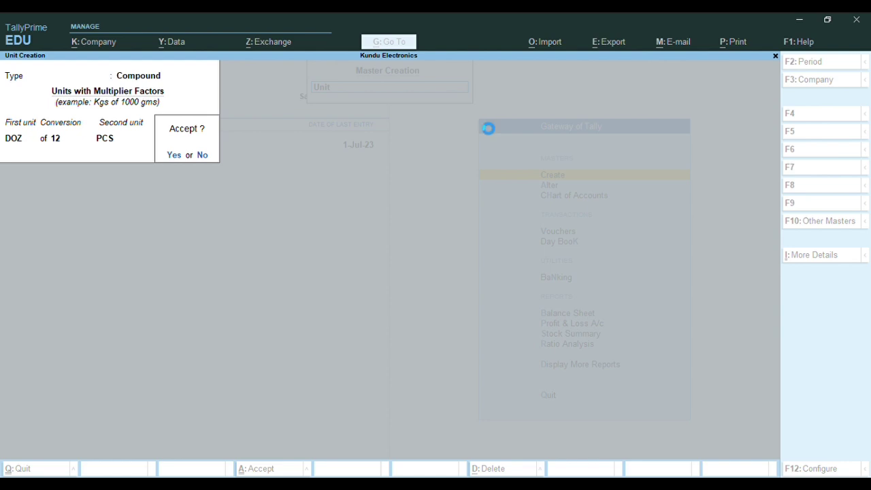
Save the compound unit DOZ of 12 PCS and return to the Gateway of Tally
{"action": "key", "text": "n"}
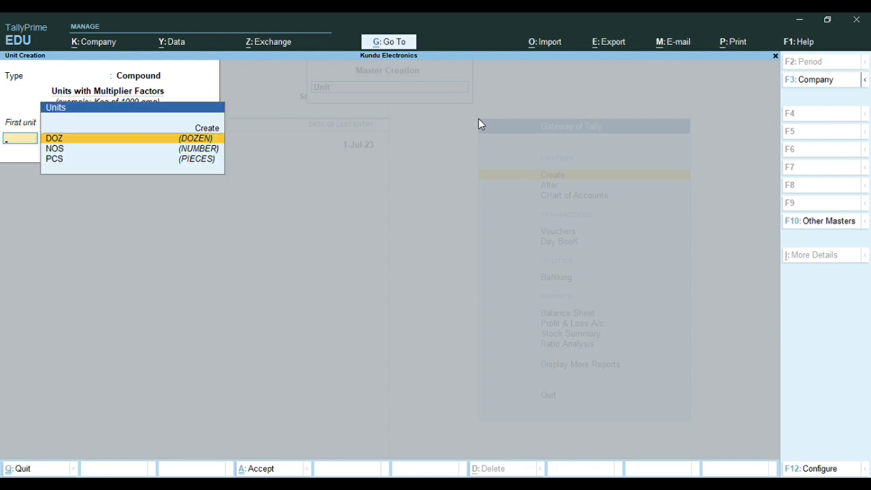
{"action": "key", "text": "Escape"}
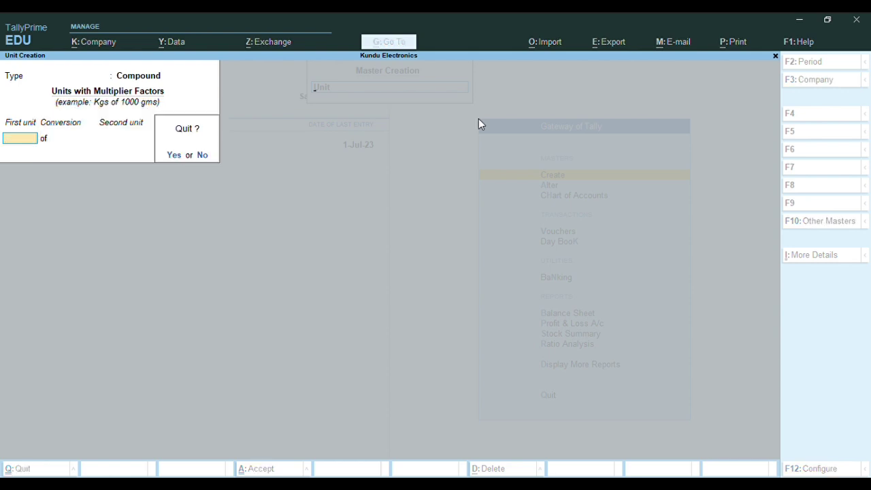
{"action": "key", "text": "y"}
{"action": "key", "text": "Escape"}
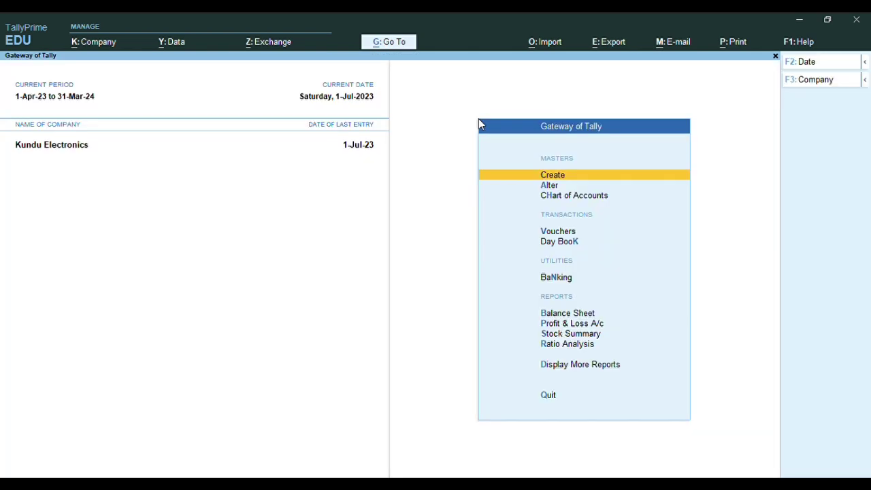
Review the NOS and DOZ of 12 PCS units without changing them
{"action": "key", "text": "Down"}
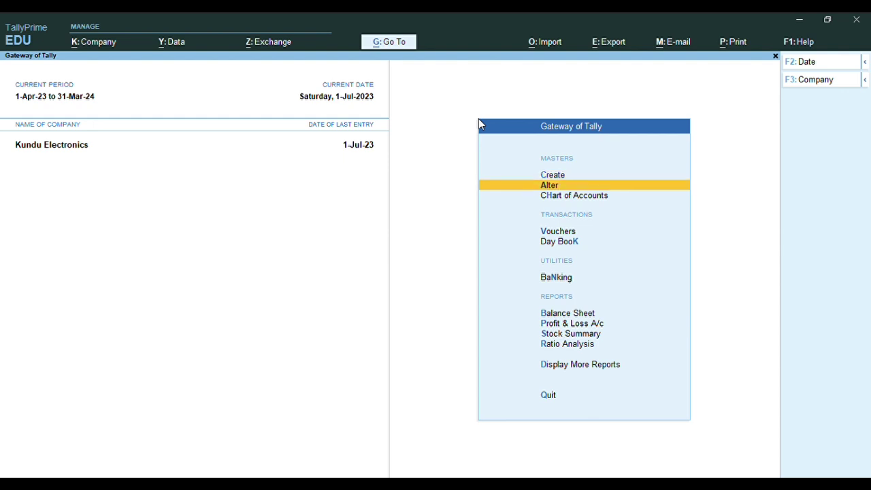
{"action": "key", "text": "Return"}
{"action": "key", "text": "Down"}
{"action": "key", "text": "Down"}
{"action": "key", "text": "Down"}
{"action": "key", "text": "Down"}
{"action": "key", "text": "Down"}
{"action": "key", "text": "Down"}
{"action": "key", "text": "Down"}
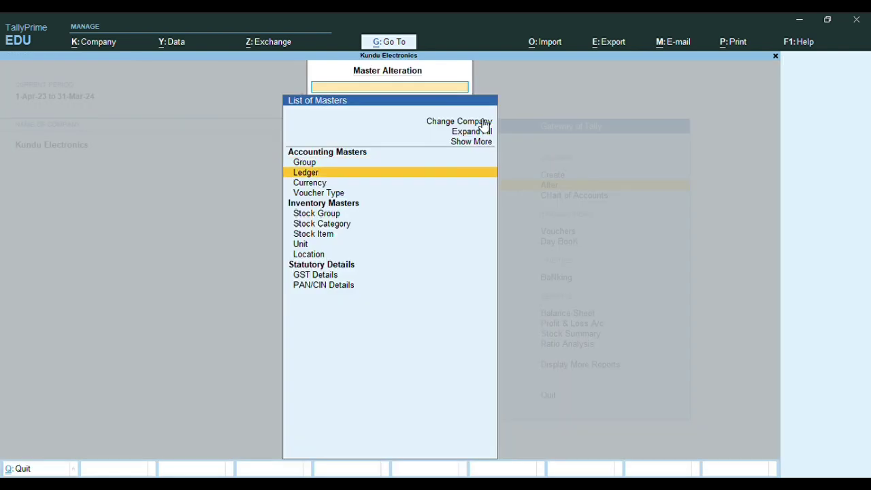
{"action": "key", "text": "Return"}
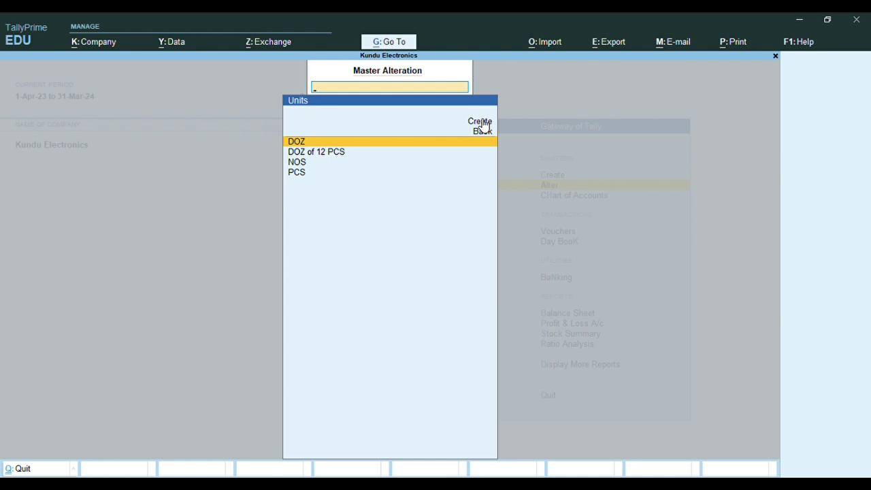
{"action": "key", "text": "Down"}
{"action": "key", "text": "Down"}
{"action": "key", "text": "Down"}
{"action": "key", "text": "Up"}
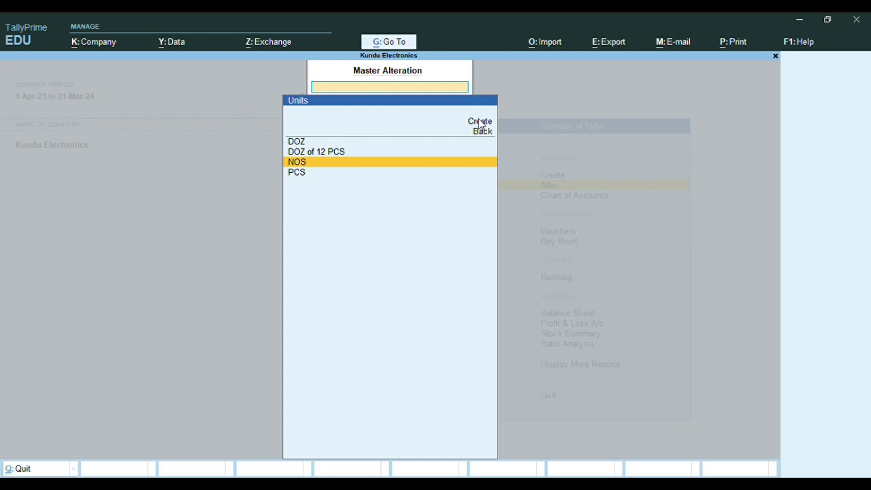
{"action": "key", "text": "Return"}
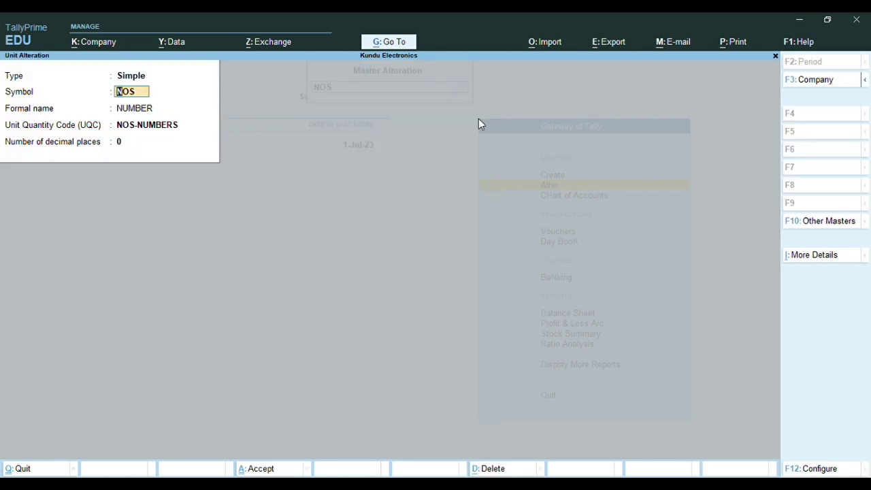
{"action": "key", "text": "Escape"}
{"action": "key", "text": "Return"}
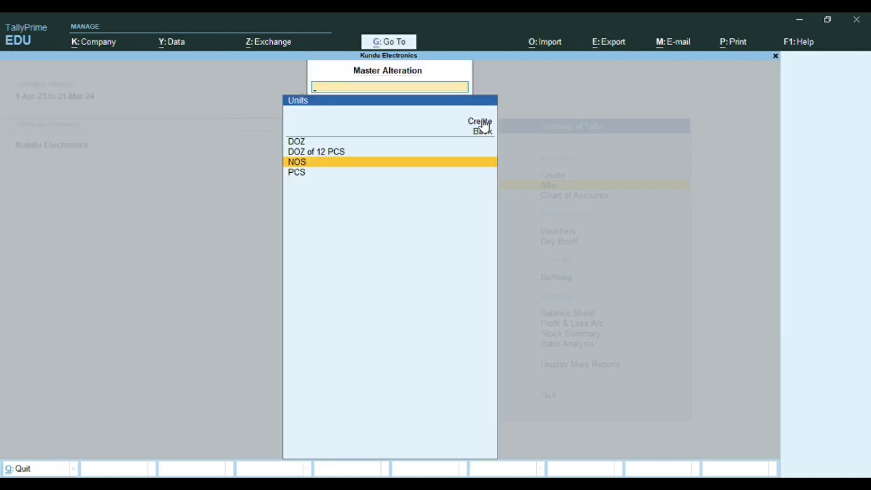
{"action": "key", "text": "Up"}
{"action": "key", "text": "Return"}
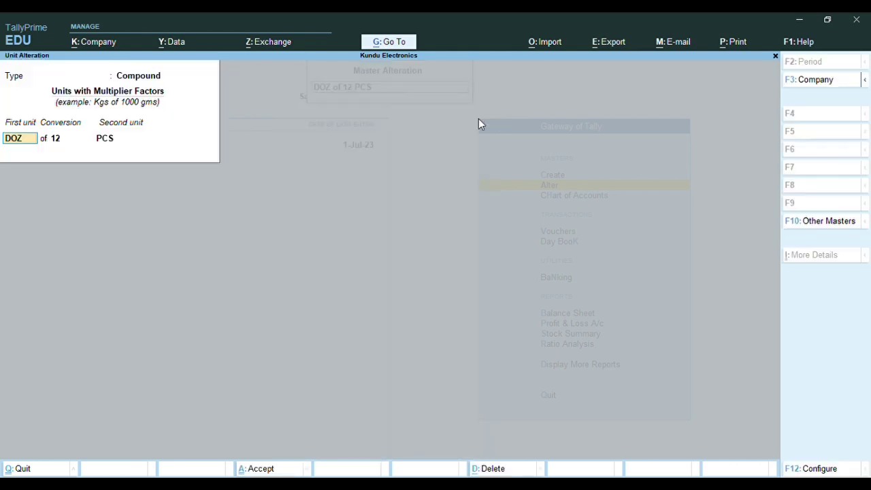
{"action": "key", "text": "Escape"}
{"action": "key", "text": "Return"}
{"action": "key", "text": "Escape"}
{"action": "key", "text": "Escape"}
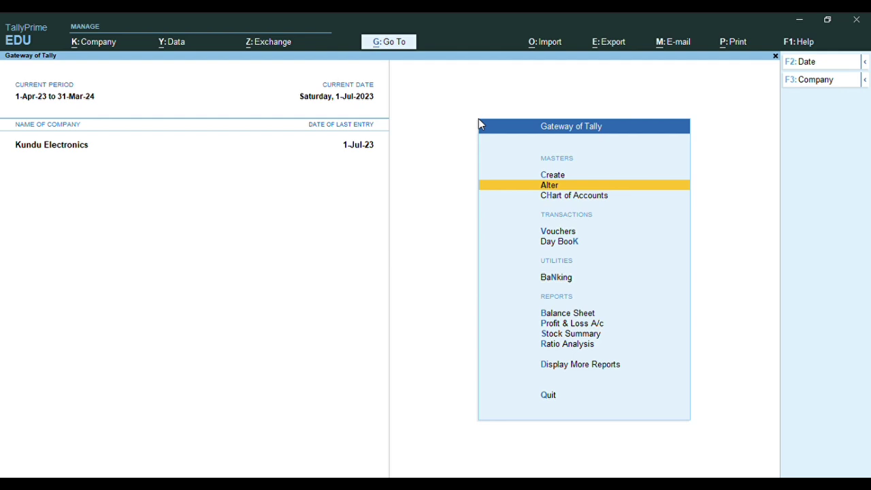
Browse the existing stock groups, stock categories and units lists in turn
{"action": "key", "text": "Return"}
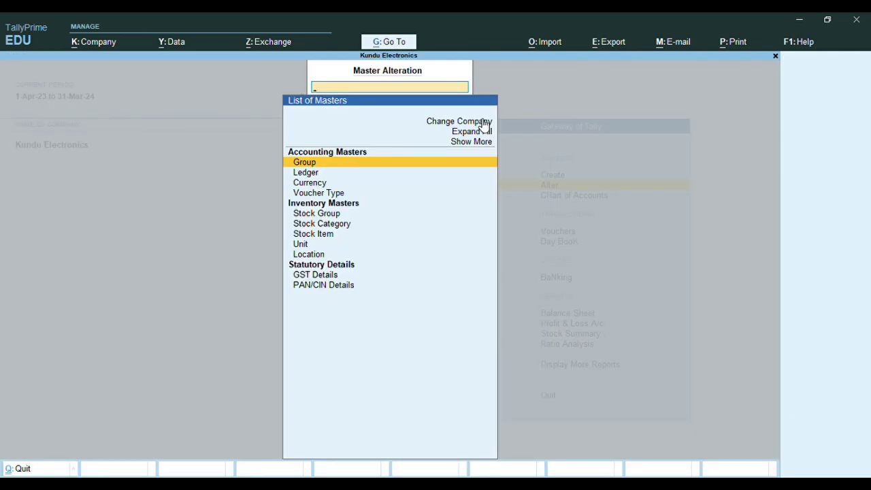
{"action": "key", "text": "Down"}
{"action": "key", "text": "Down"}
{"action": "key", "text": "Down"}
{"action": "key", "text": "Down"}
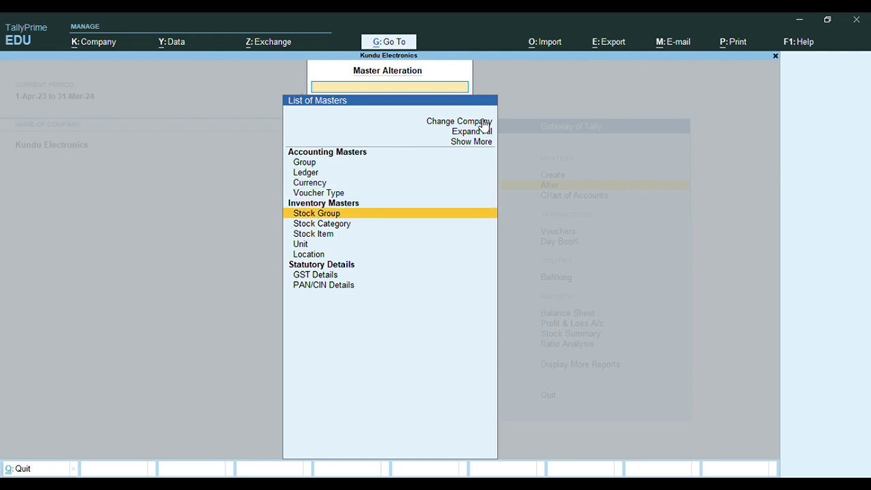
{"action": "key", "text": "Return"}
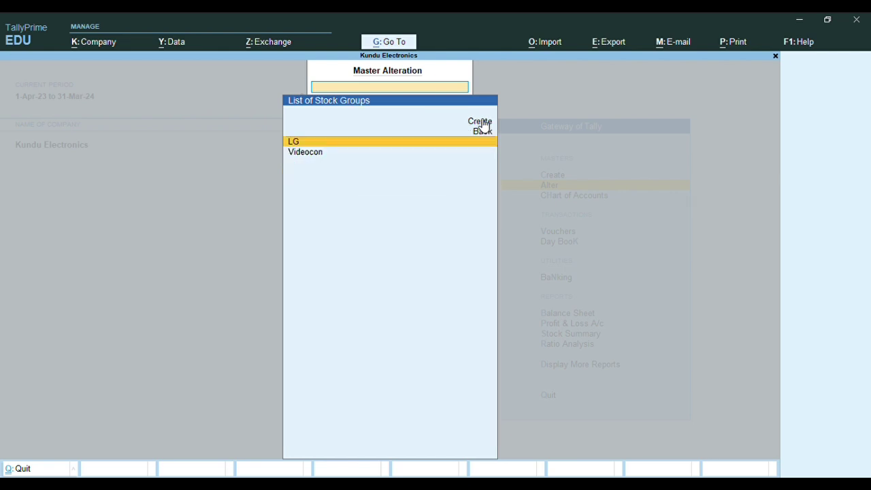
{"action": "key", "text": "Escape"}
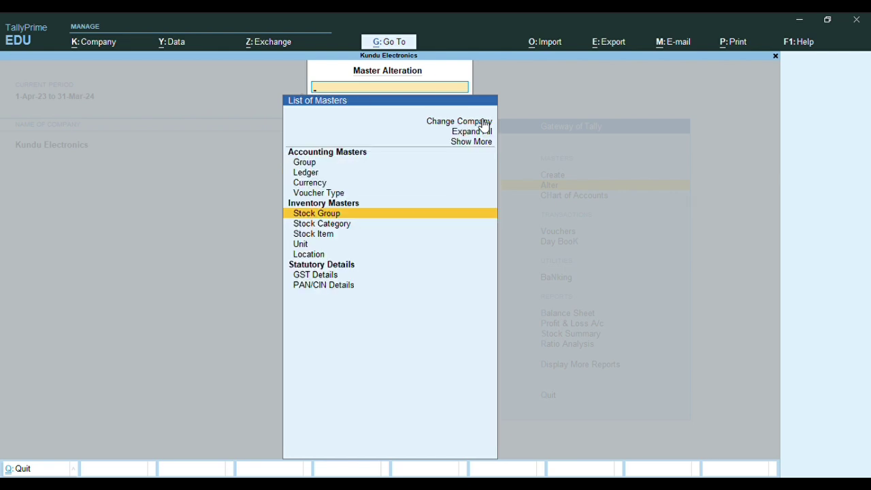
{"action": "key", "text": "Down"}
{"action": "key", "text": "Return"}
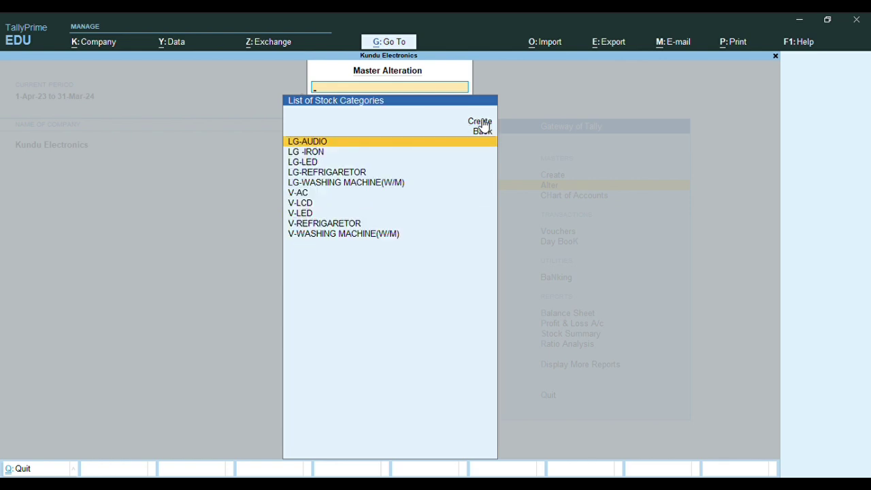
{"action": "key", "text": "Escape"}
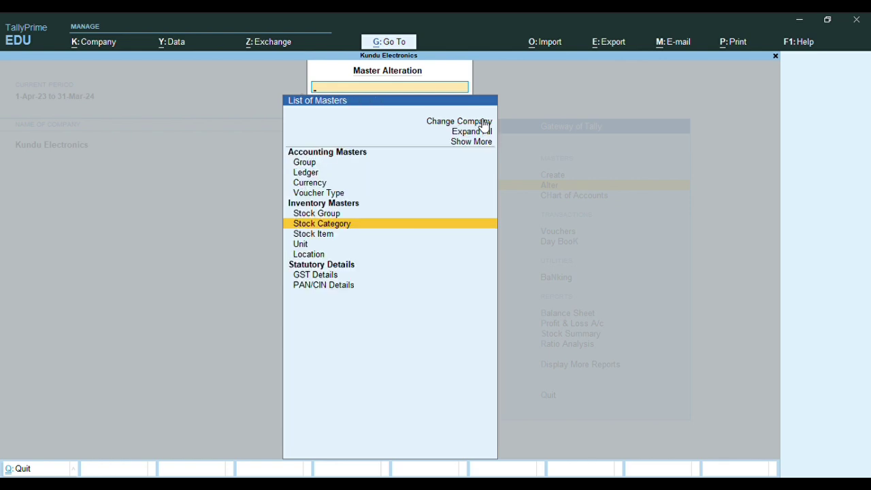
{"action": "key", "text": "Down"}
{"action": "key", "text": "Down"}
{"action": "key", "text": "Return"}
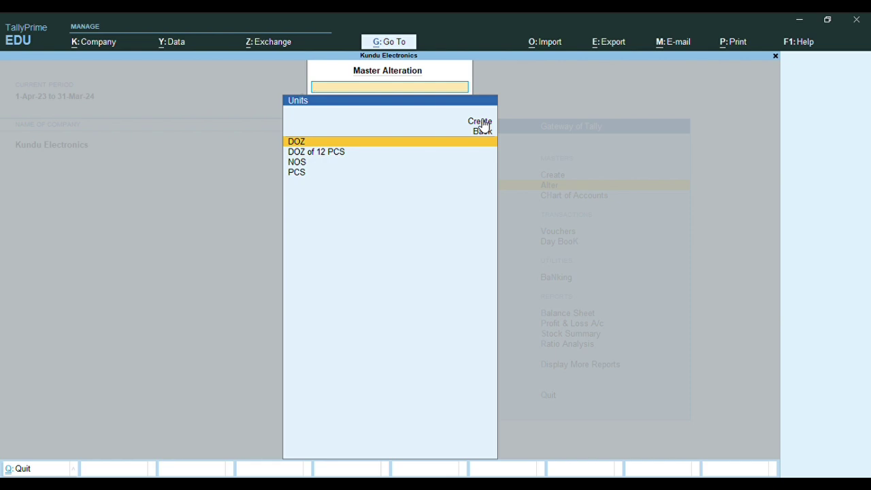
{"action": "left_click", "coordinate": [484, 128]}
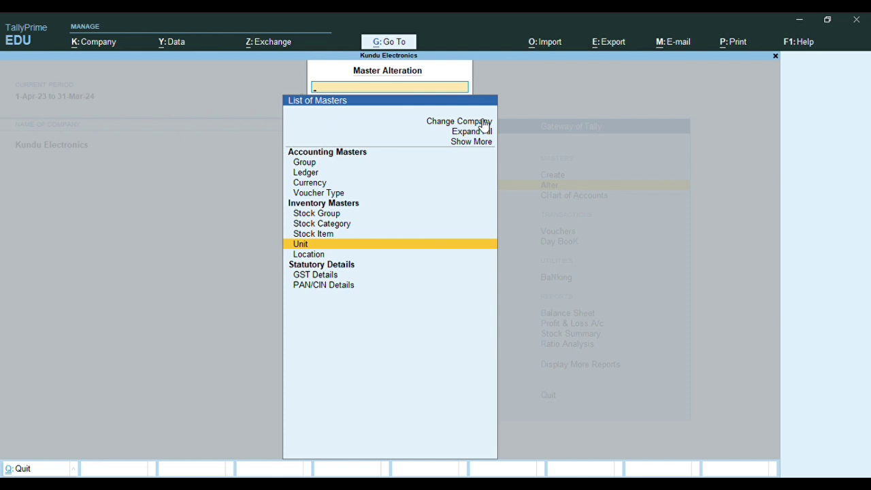
Create the location SHOWROOM under Primary
{"action": "key", "text": "Down"}
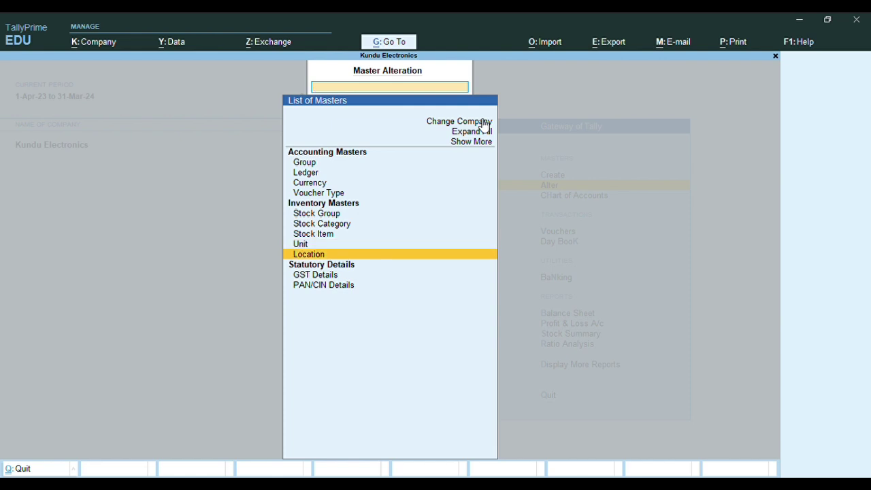
{"action": "key", "text": "Return"}
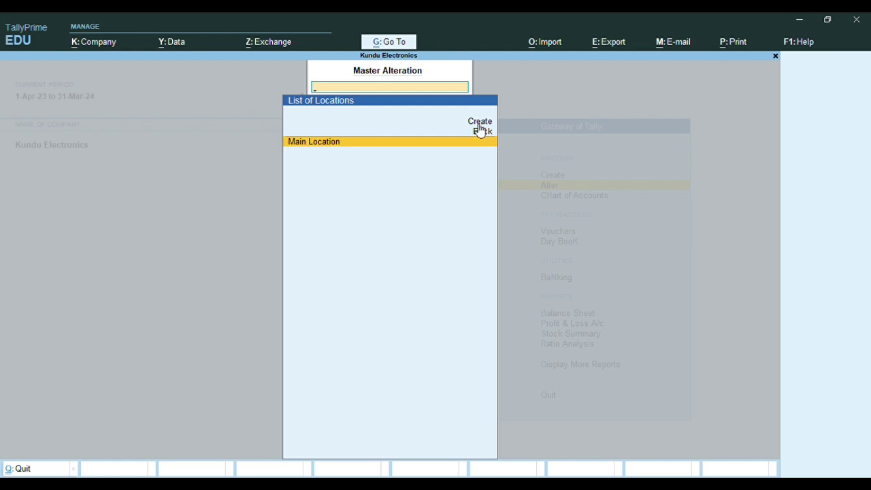
{"action": "key", "text": "Up"}
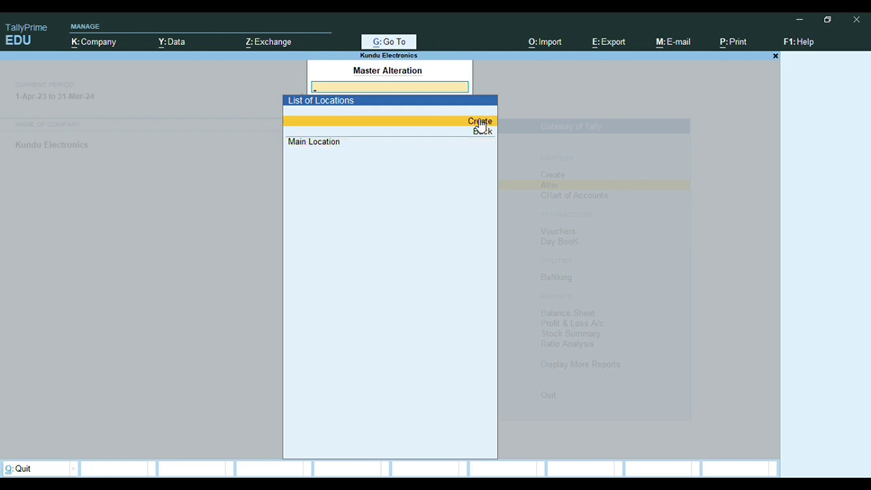
{"action": "left_click", "coordinate": [480, 122]}
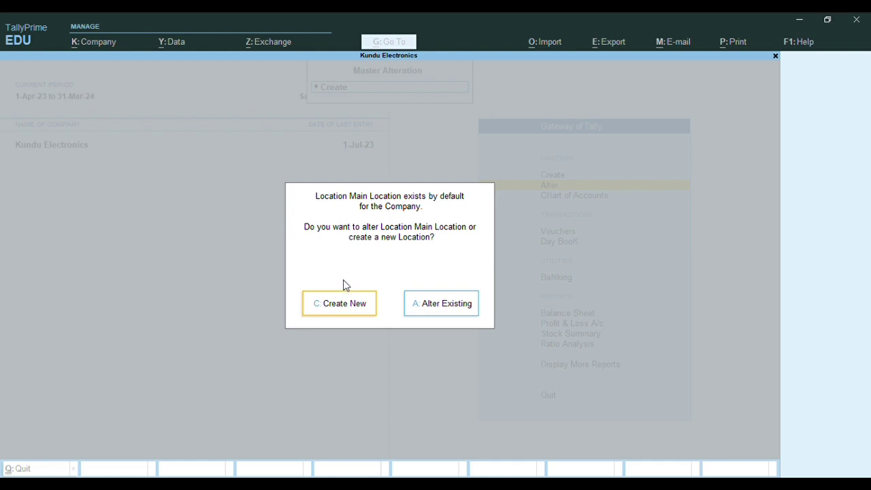
{"action": "left_click", "coordinate": [351, 306]}
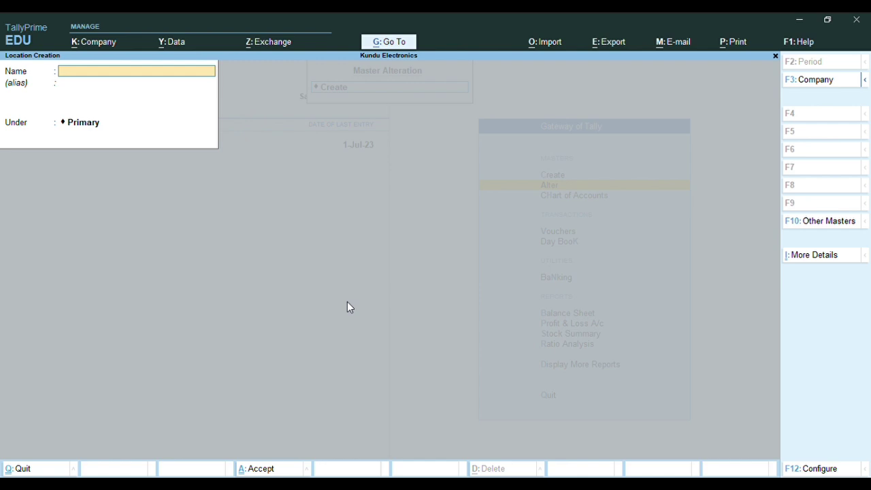
{"action": "type", "text": "SHOWROOM"}
{"action": "key", "text": "Return"}
{"action": "key", "text": "Return"}
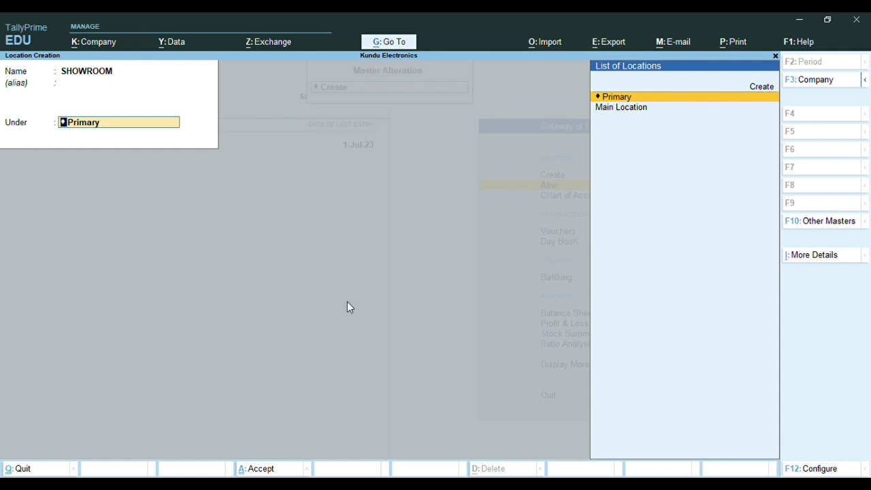
{"action": "key", "text": "Return"}
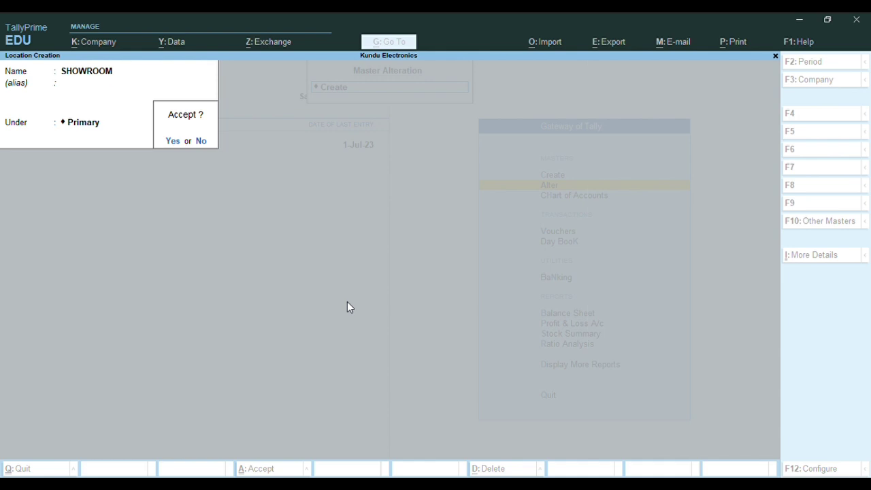
{"action": "key", "text": "Return"}
Create the location WAREHOUSE under Primary and return to the Gateway of Tally
{"action": "type", "text": "WA"}
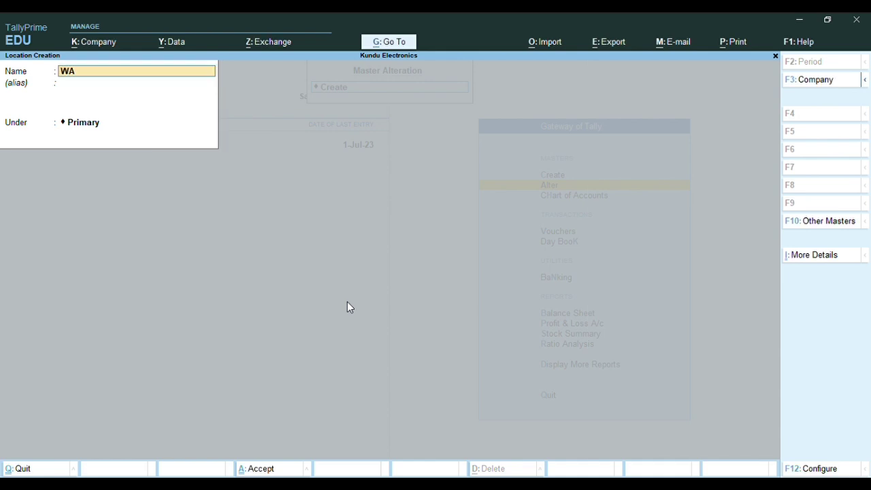
{"action": "type", "text": "REHOUSE"}
{"action": "key", "text": "Return"}
{"action": "key", "text": "Return"}
{"action": "key", "text": "Return"}
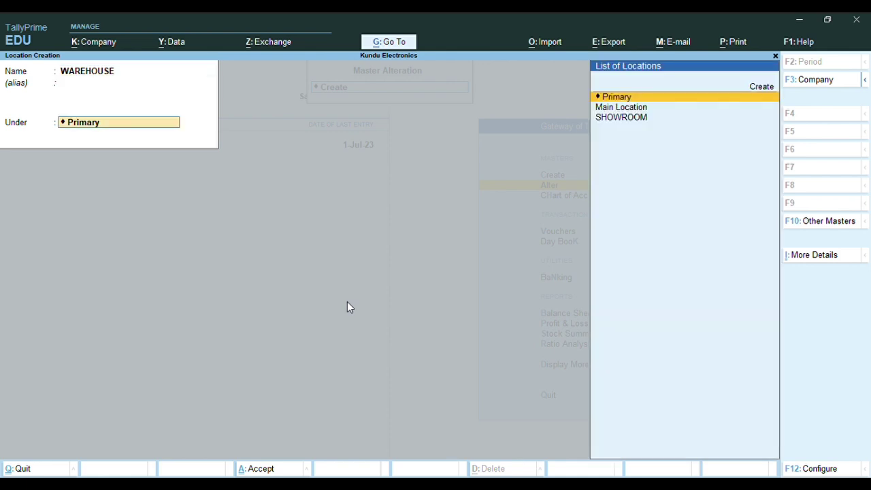
{"action": "key", "text": "Return"}
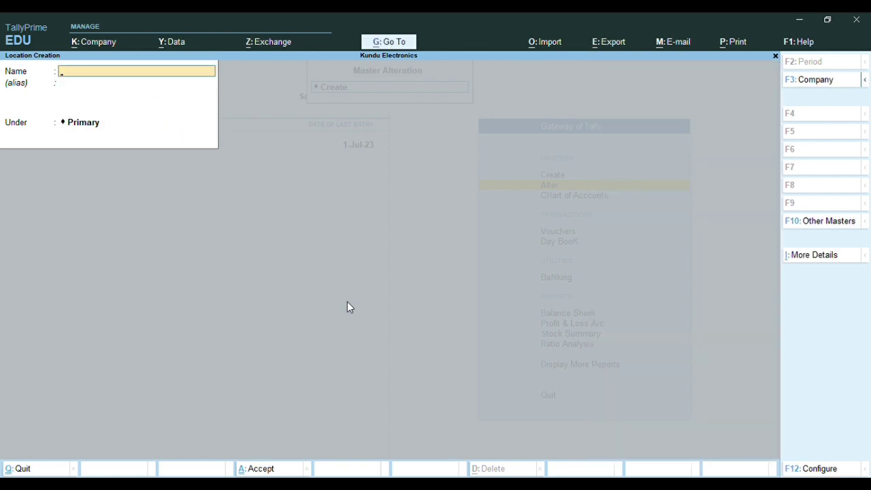
{"action": "key", "text": "Escape"}
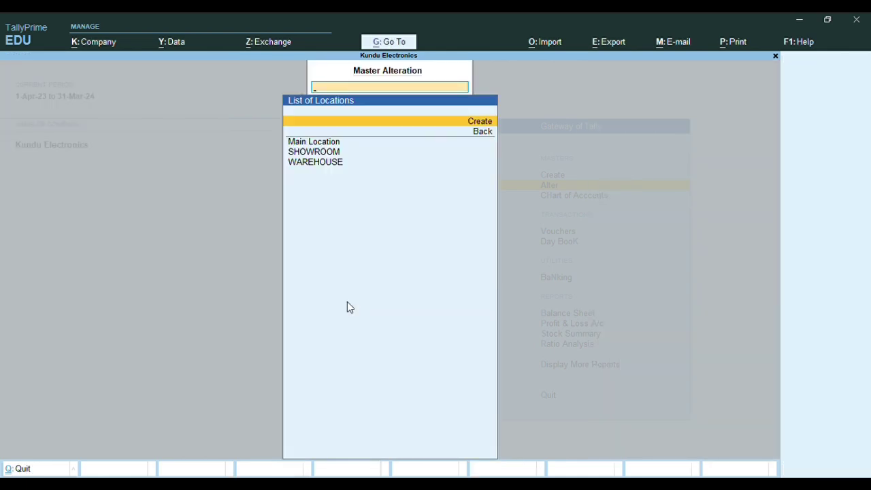
{"action": "key", "text": "BackSpace"}
{"action": "key", "text": "Escape"}
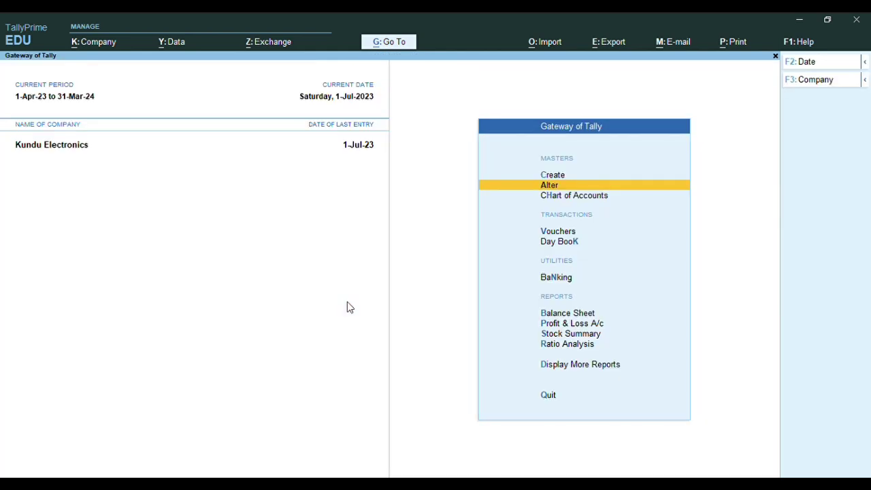
Delete Main Location from the location list with Alt+D and return to the Gateway
{"action": "key", "text": "Return"}
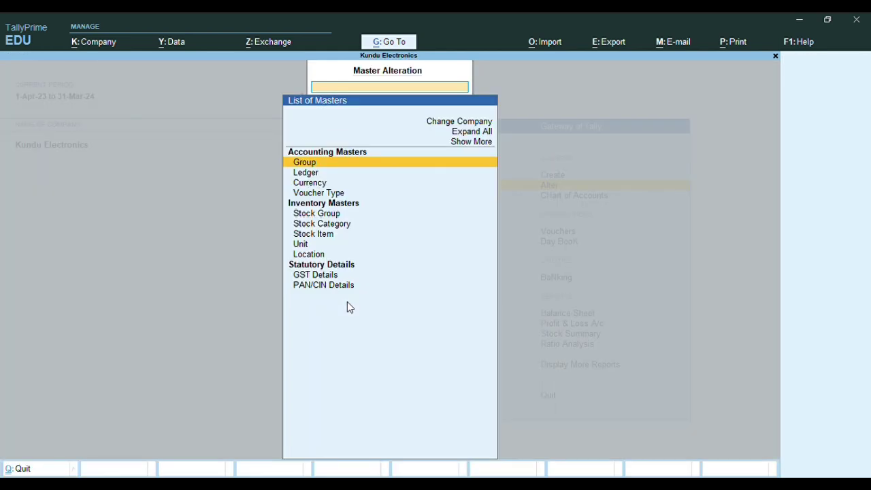
{"action": "key", "text": "Down"}
{"action": "key", "text": "Down"}
{"action": "key", "text": "Down"}
{"action": "key", "text": "Down"}
{"action": "key", "text": "Down"}
{"action": "key", "text": "Down"}
{"action": "key", "text": "Down"}
{"action": "key", "text": "Down"}
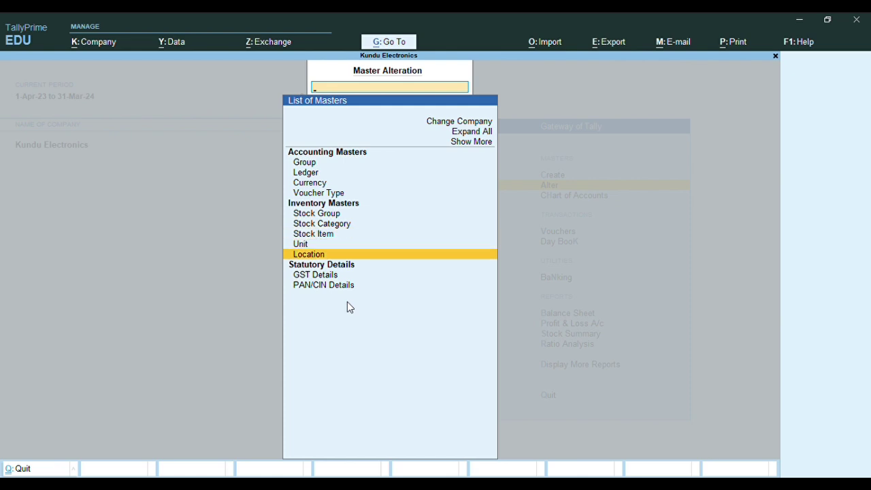
{"action": "key", "text": "Return"}
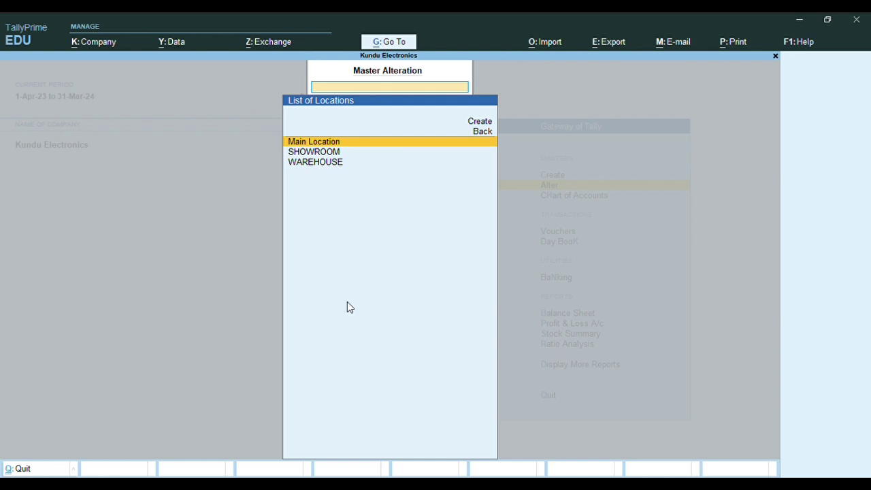
{"action": "key", "text": "Return"}
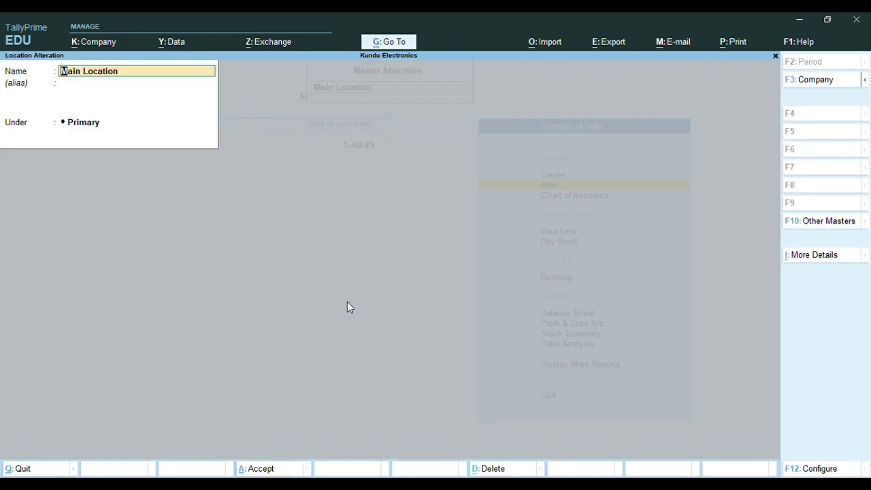
{"action": "key", "text": "alt+d"}
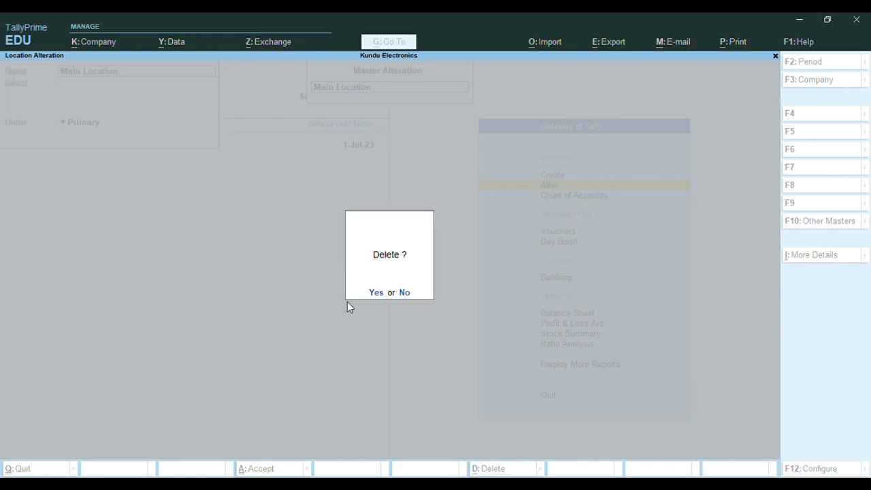
{"action": "key", "text": "y"}
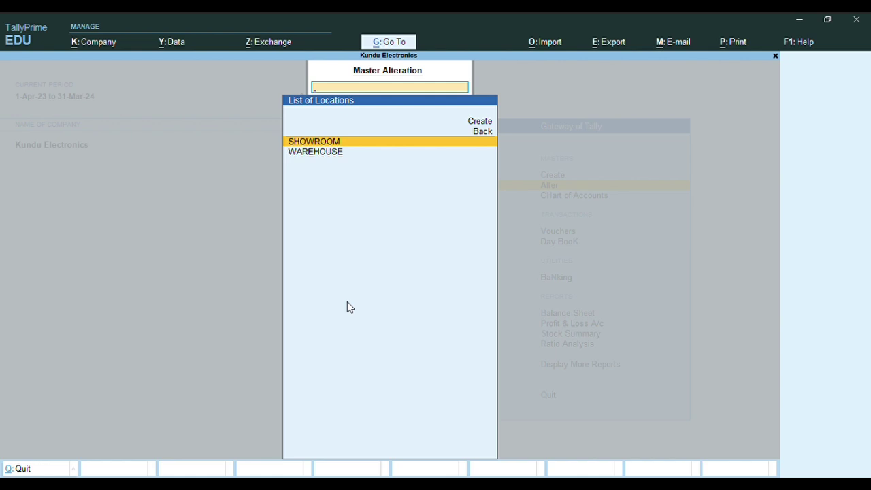
{"action": "key", "text": "Escape"}
{"action": "key", "text": "Escape"}
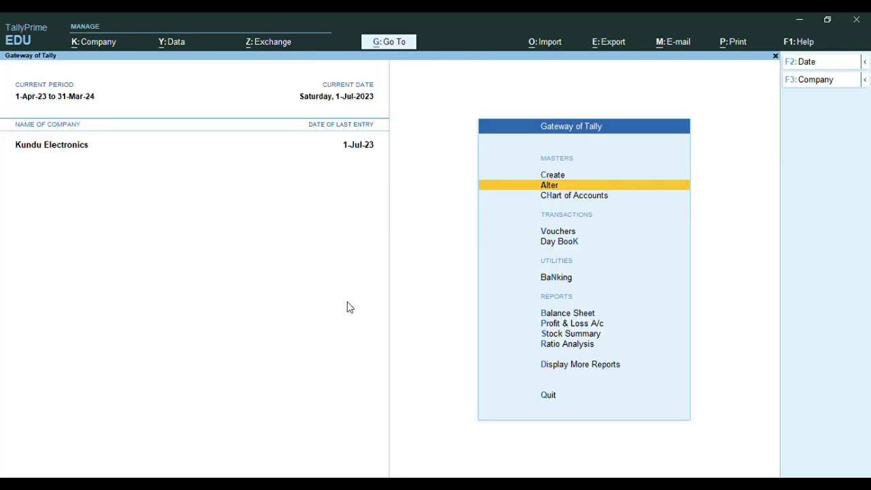
Start a new stock item named 36"LED-LG
{"action": "key", "text": "Up"}
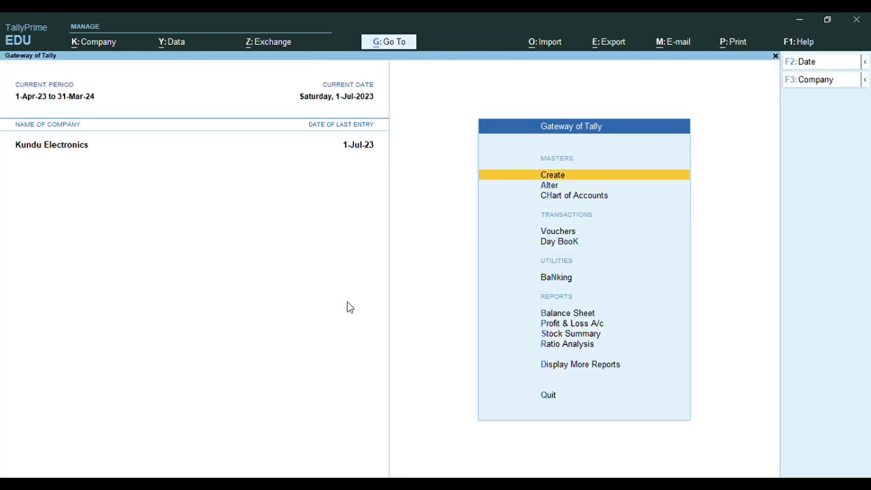
{"action": "key", "text": "Return"}
{"action": "key", "text": "Down"}
{"action": "key", "text": "Down"}
{"action": "key", "text": "Down"}
{"action": "key", "text": "Down"}
{"action": "key", "text": "Down"}
{"action": "key", "text": "Down"}
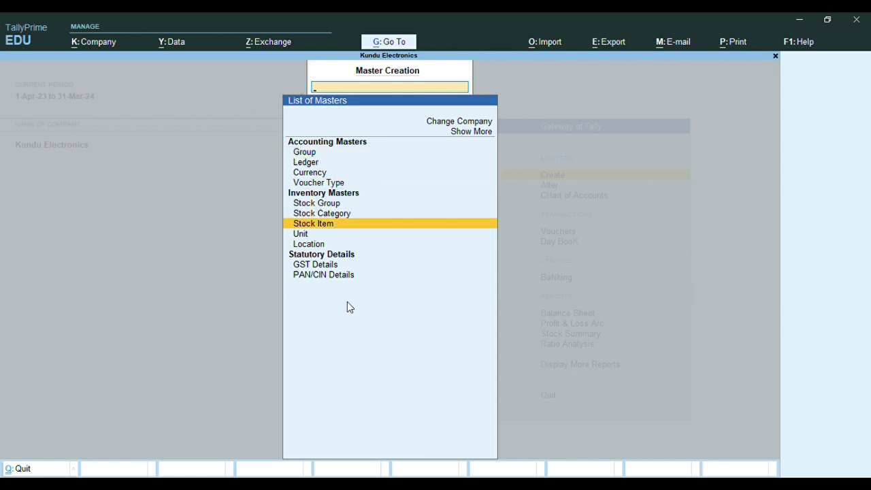
{"action": "key", "text": "Return"}
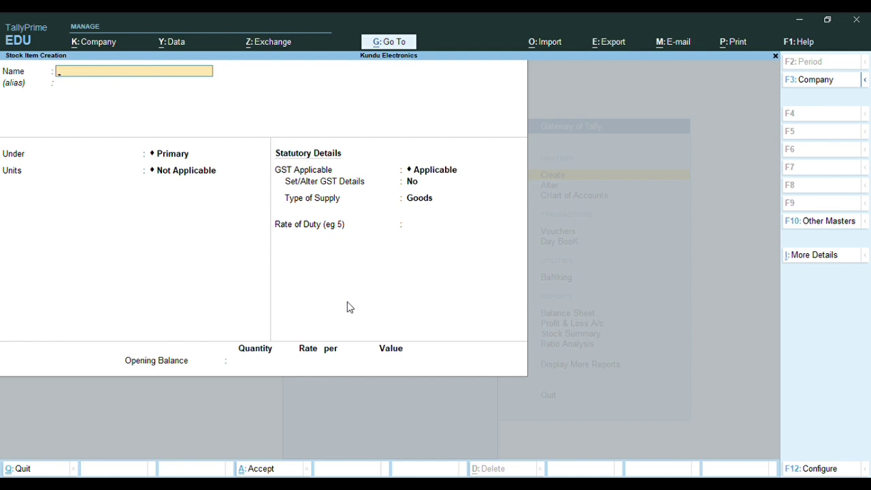
{"action": "type", "text": "36"}
{"action": "type", "text": "LED-LG"}
{"action": "key", "text": "Return"}
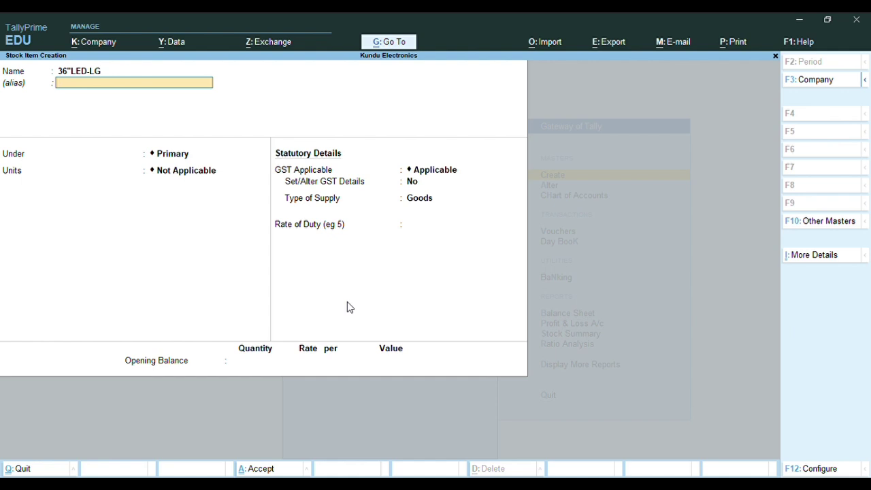
Place 36"LED-LG under the LG group with unit NOS, keeping GST applicable
{"action": "key", "text": "Return"}
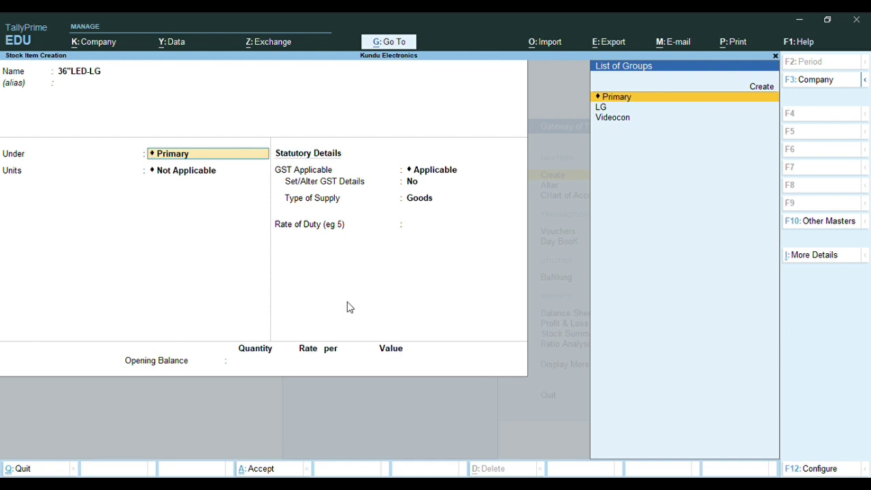
{"action": "key", "text": "Down"}
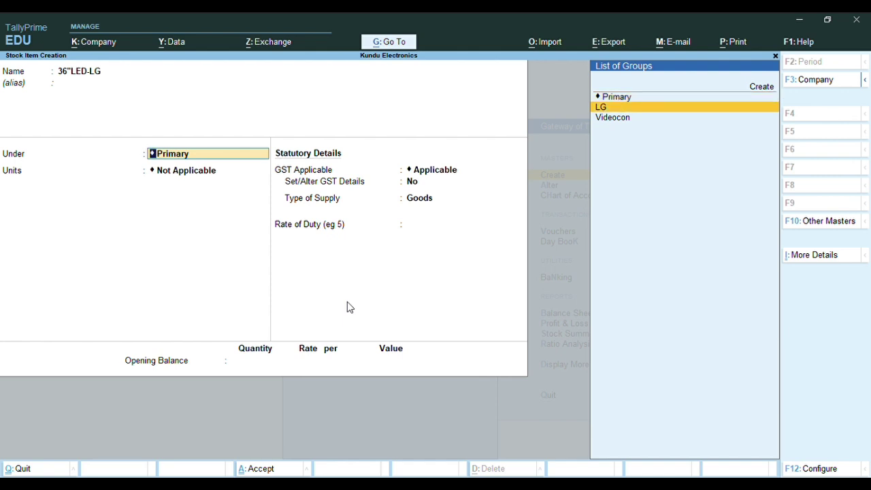
{"action": "key", "text": "Return"}
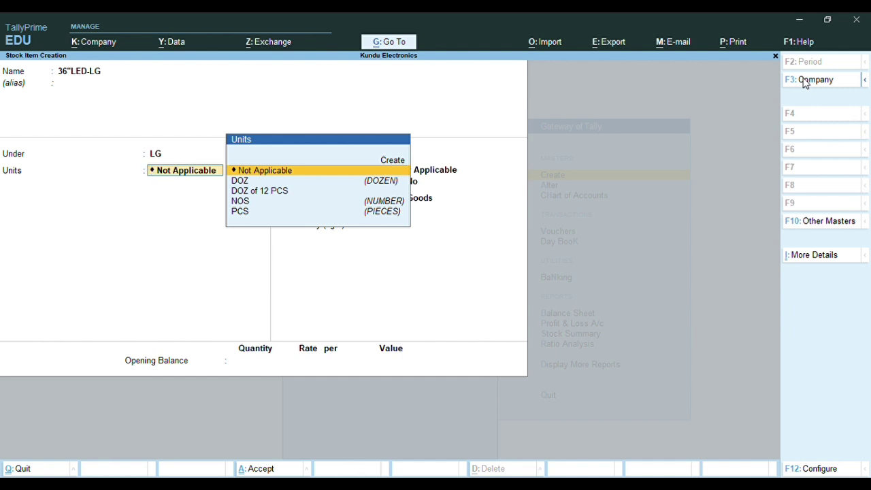
{"action": "key", "text": "Down"}
{"action": "key", "text": "Down"}
{"action": "key", "text": "Down"}
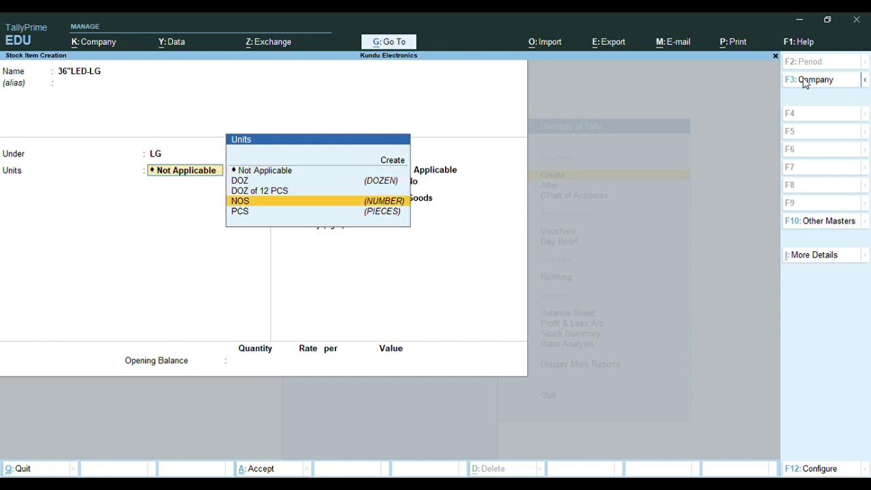
{"action": "key", "text": "Return"}
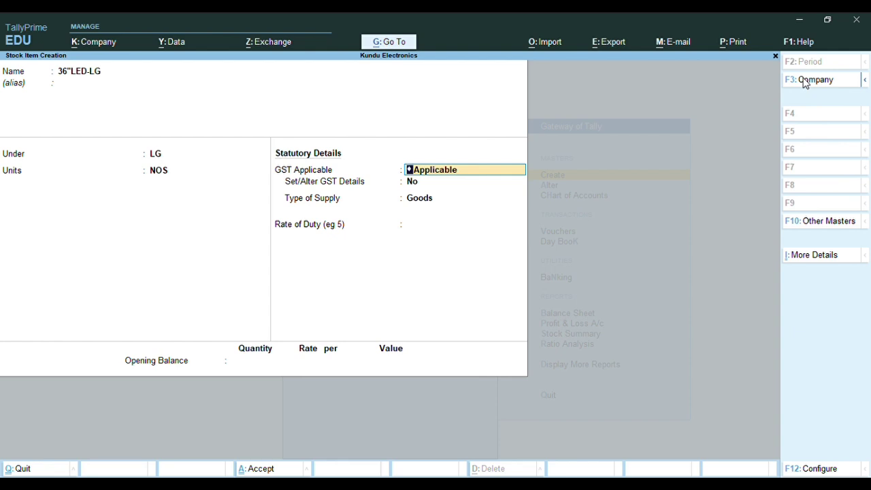
{"action": "key", "text": "Return"}
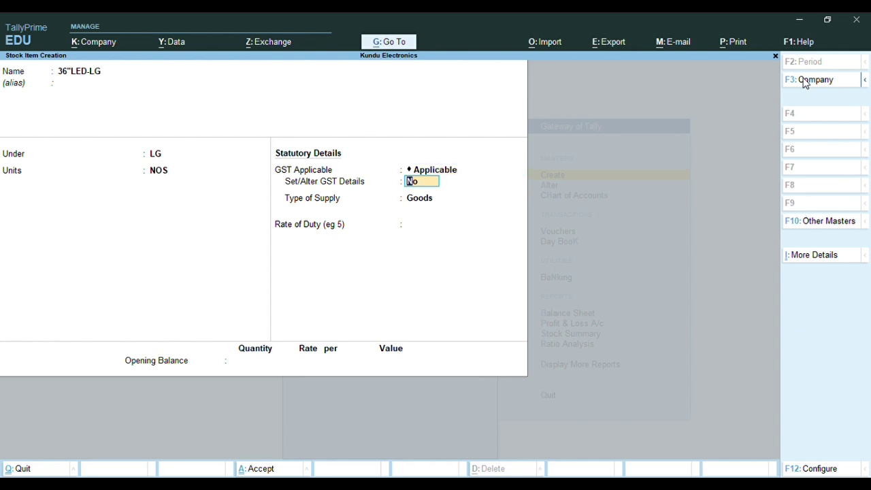
Set 36"LED-LG GST to On Value, Taxable, 18% integrated tax, checking the rate history
{"action": "type", "text": "y"}
{"action": "key", "text": "Return"}
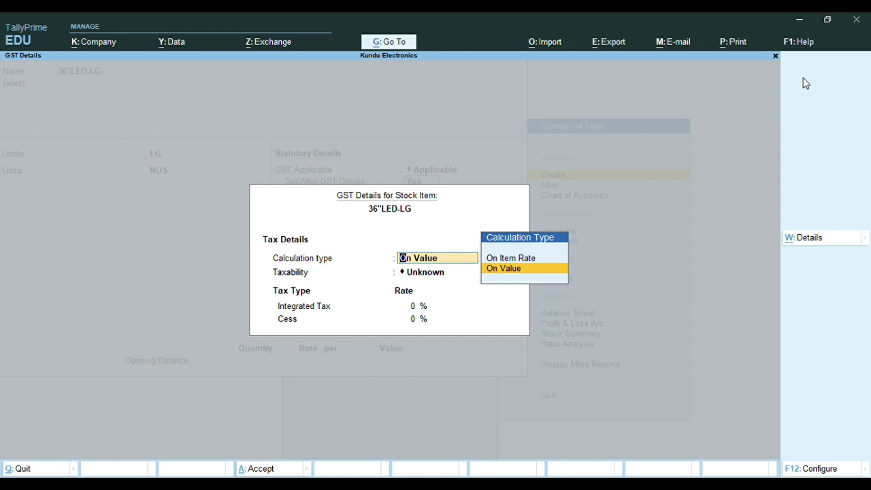
{"action": "key", "text": "Return"}
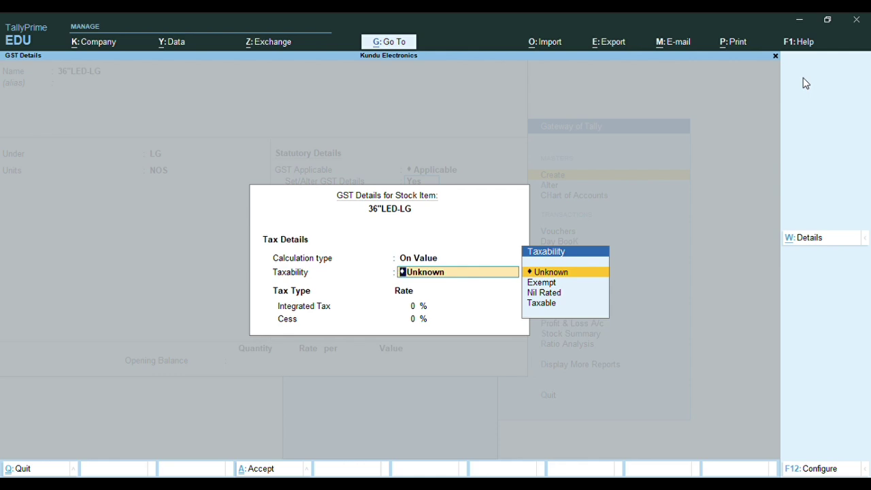
{"action": "key", "text": "Down"}
{"action": "key", "text": "Down"}
{"action": "key", "text": "Down"}
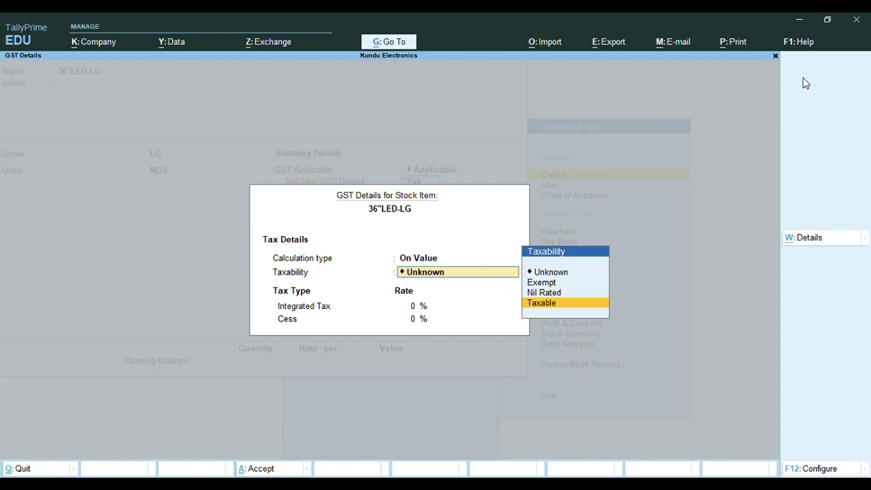
{"action": "key", "text": "Return"}
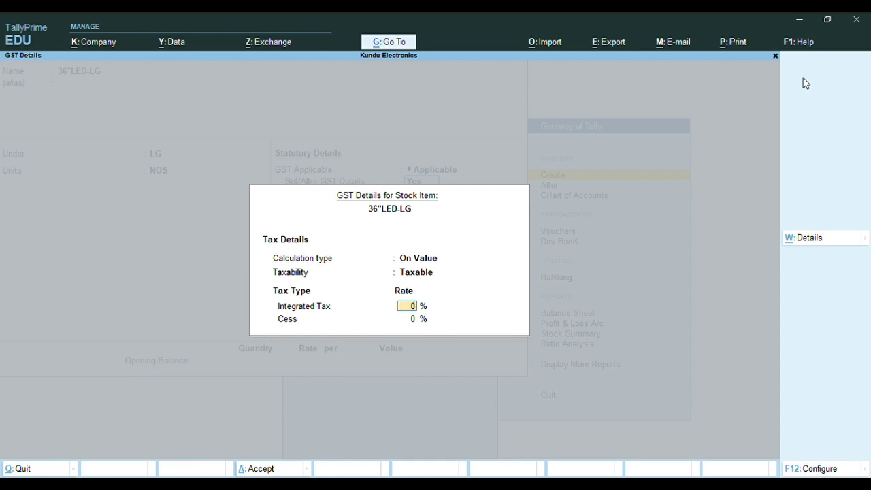
{"action": "type", "text": "18"}
{"action": "key", "text": "Return"}
{"action": "left_click", "coordinate": [807, 240]}
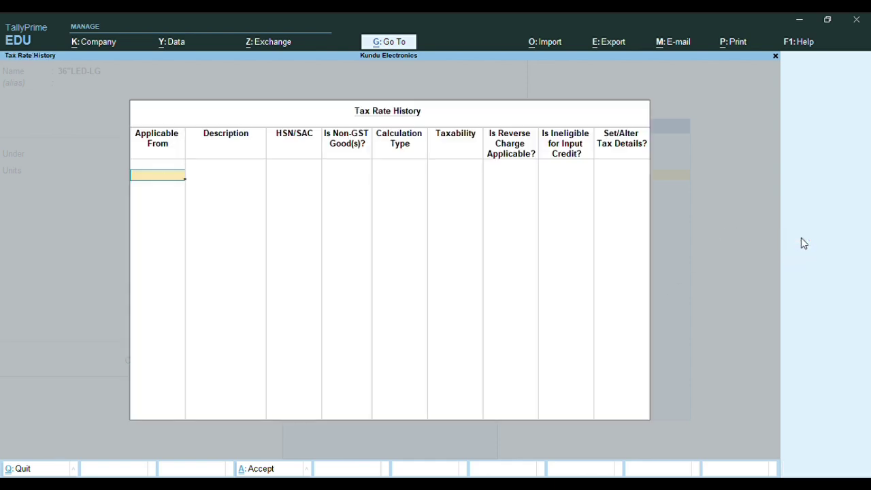
{"action": "key", "text": "Escape"}
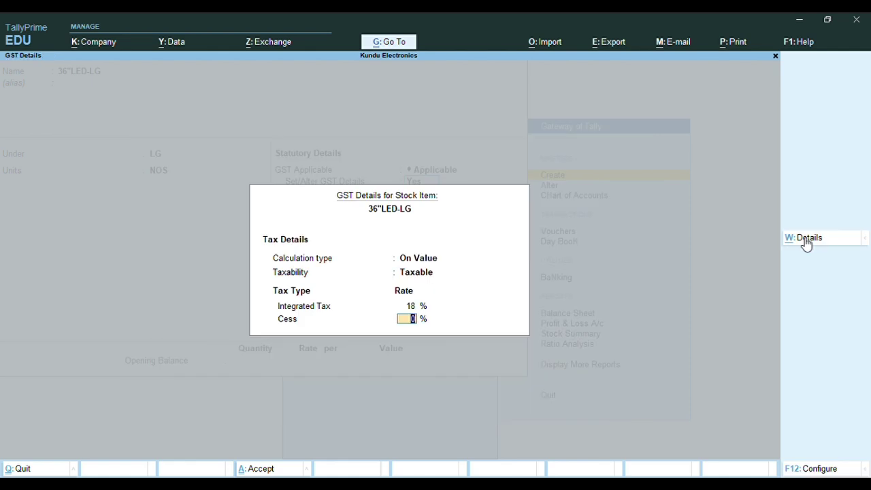
{"action": "left_click", "coordinate": [811, 474]}
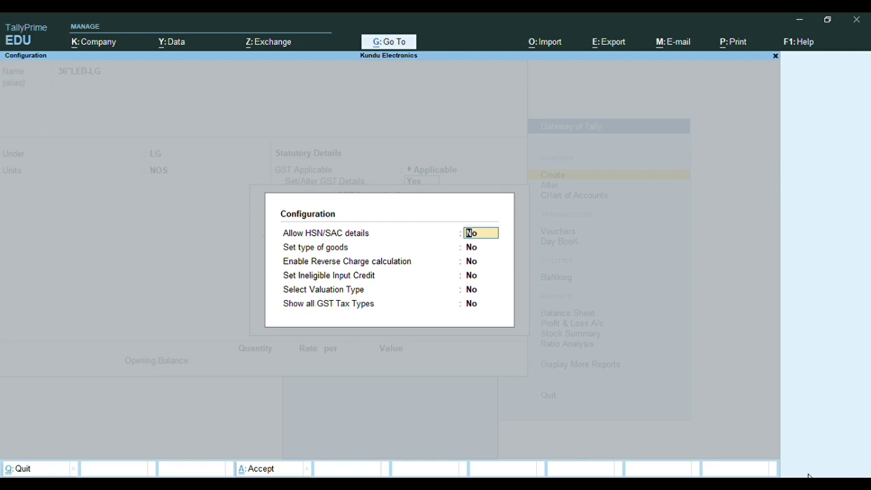
Switch Show all GST Tax Types to Yes, then back to No
{"action": "key", "text": "Return"}
{"action": "key", "text": "Return"}
{"action": "key", "text": "Return"}
{"action": "key", "text": "Return"}
{"action": "key", "text": "Return"}
{"action": "type", "text": "Y"}
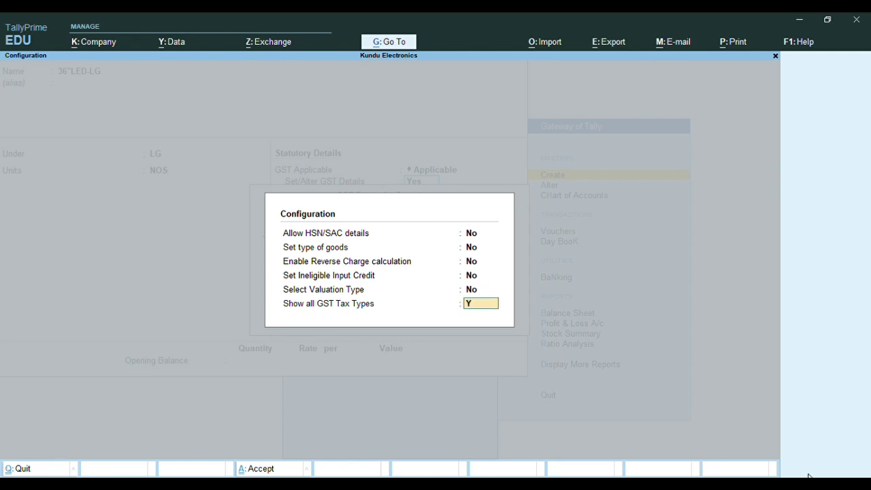
{"action": "key", "text": "Return"}
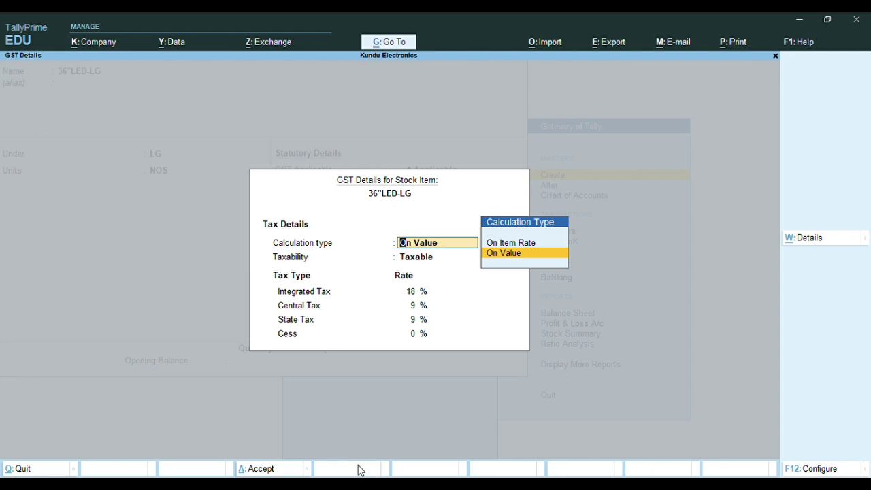
{"action": "left_click", "coordinate": [791, 470]}
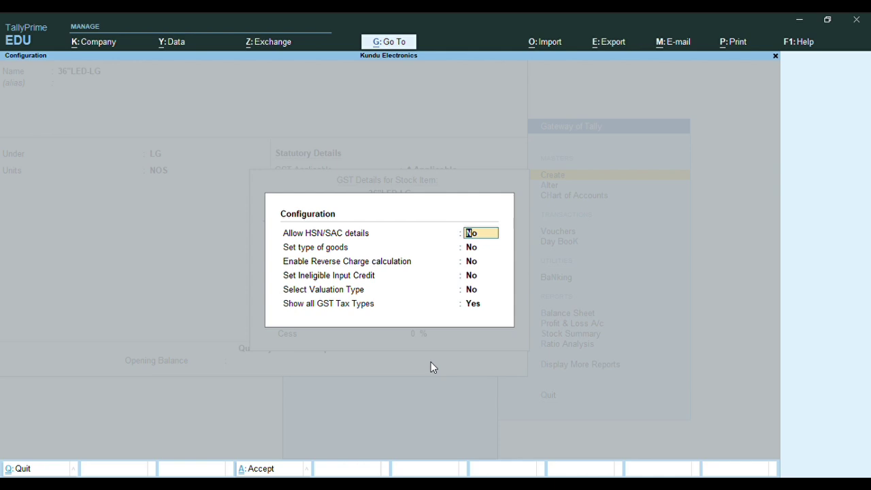
{"action": "key", "text": "Return"}
{"action": "key", "text": "Return"}
{"action": "key", "text": "Return"}
{"action": "key", "text": "Return"}
{"action": "key", "text": "Return"}
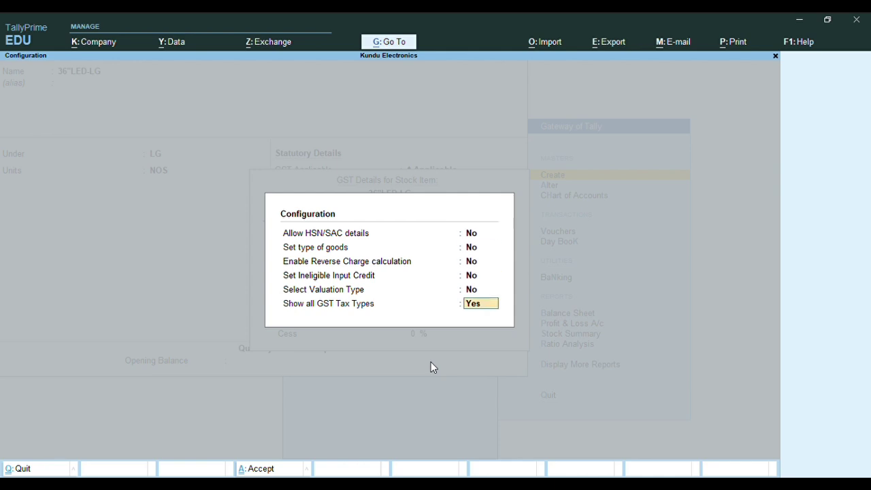
{"action": "type", "text": "n"}
{"action": "key", "text": "Return"}
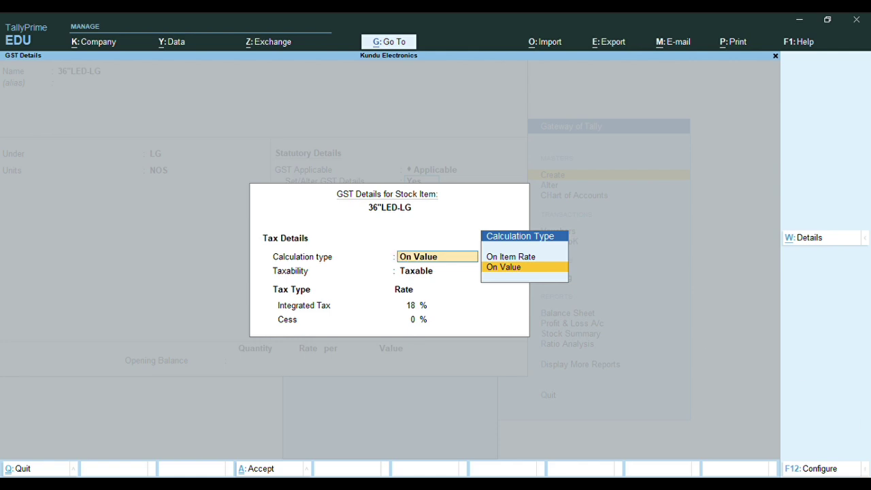
Turn on Allow HSN/SAC details while keeping Show all GST Tax Types at No
{"action": "left_click", "coordinate": [806, 469]}
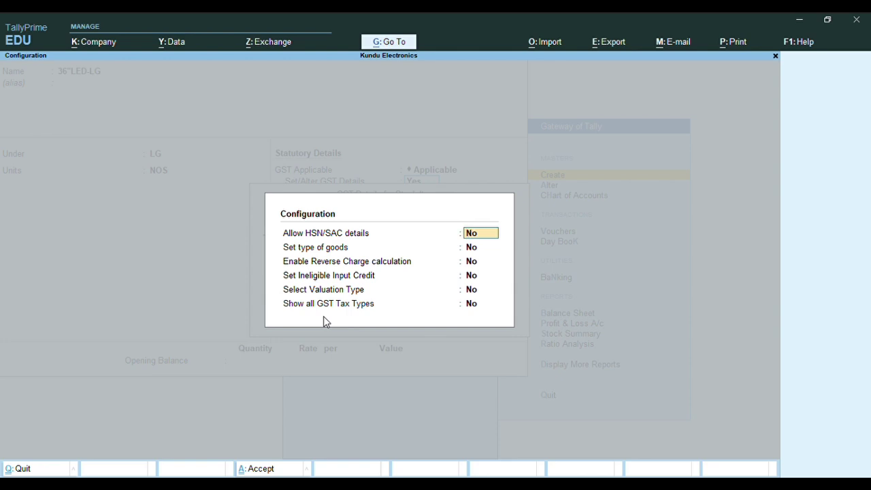
{"action": "type", "text": "Y"}
{"action": "key", "text": "Return"}
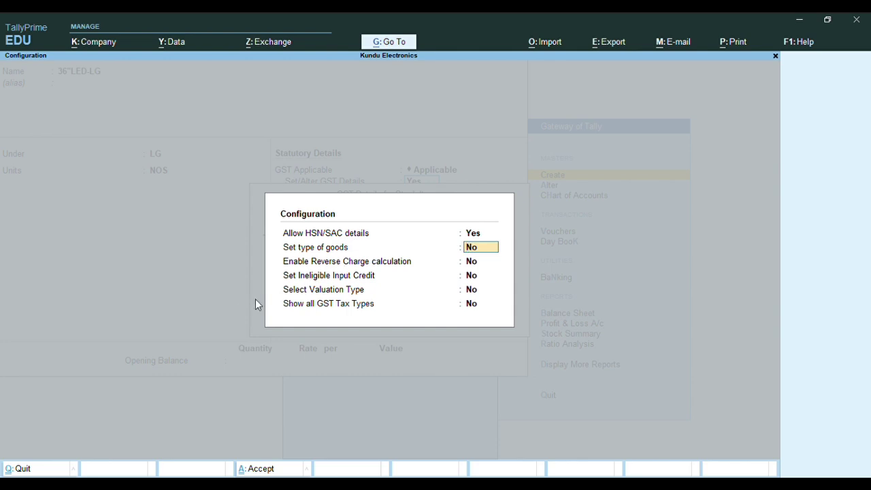
{"action": "key", "text": "Return"}
{"action": "key", "text": "Return"}
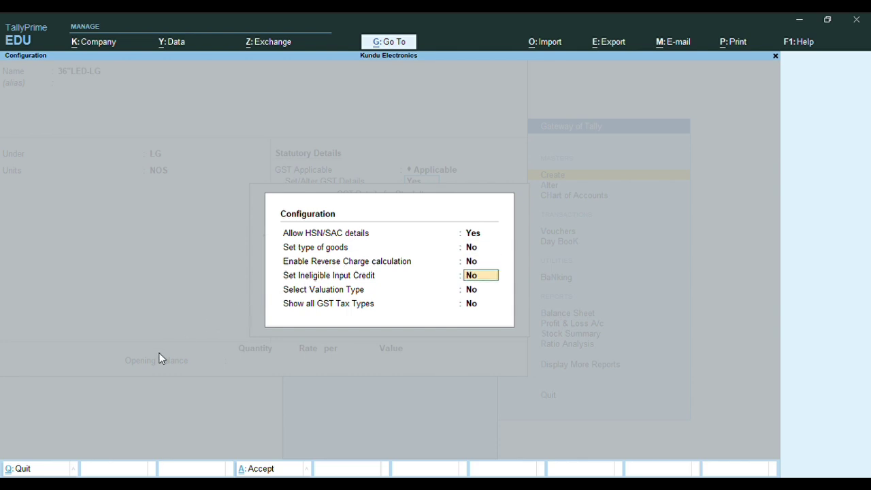
{"action": "key", "text": "Return"}
{"action": "key", "text": "Return"}
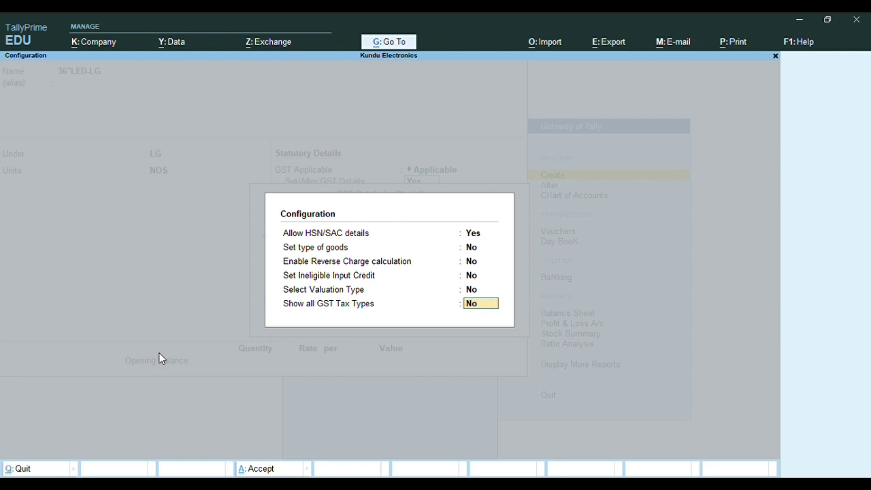
{"action": "type", "text": "n"}
{"action": "key", "text": "Return"}
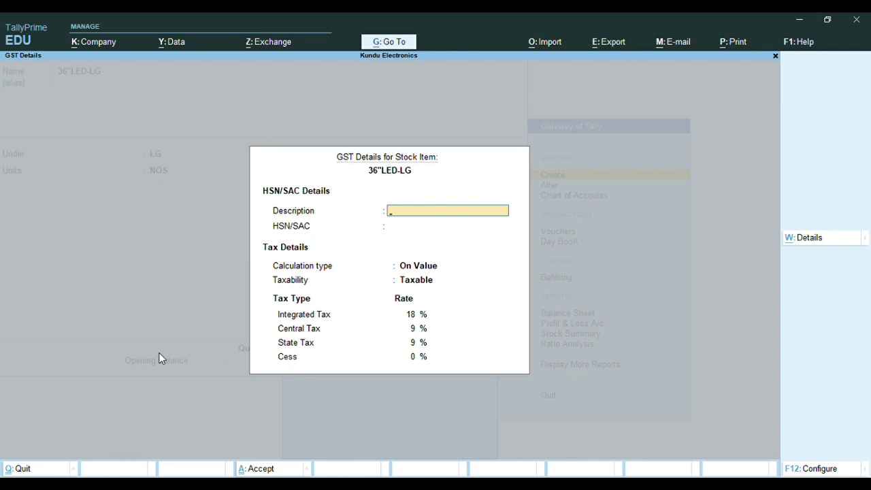
Enter description ELECTRICAL GOODS, HSN 85030010, supply type Goods and duty rate 0
{"action": "type", "text": "ELECTRICAL GOODS"}
{"action": "key", "text": "Return"}
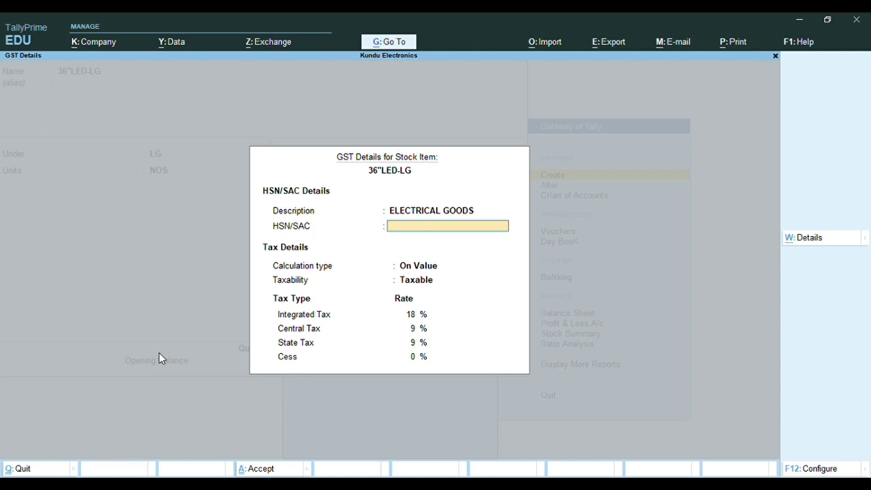
{"action": "type", "text": "85030010"}
{"action": "key", "text": "Return"}
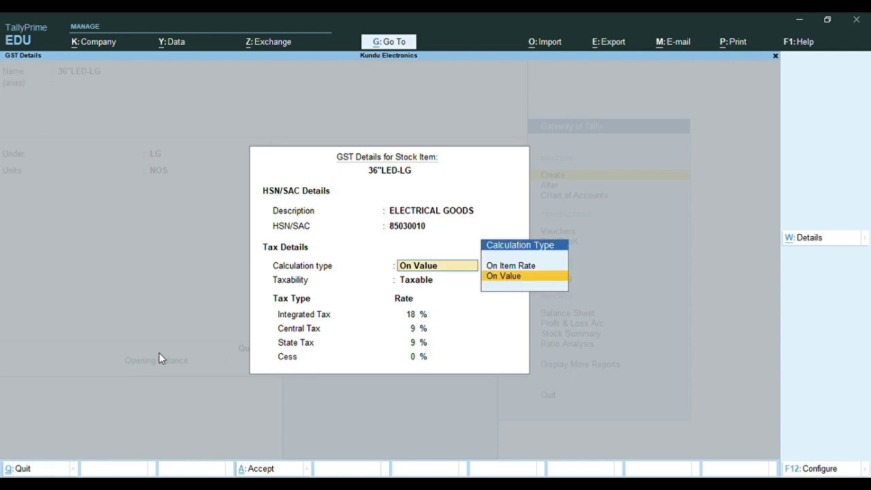
{"action": "key", "text": "Return"}
{"action": "key", "text": "Return"}
{"action": "key", "text": "Return"}
{"action": "key", "text": "Return"}
{"action": "key", "text": "Return"}
{"action": "key", "text": "Return"}
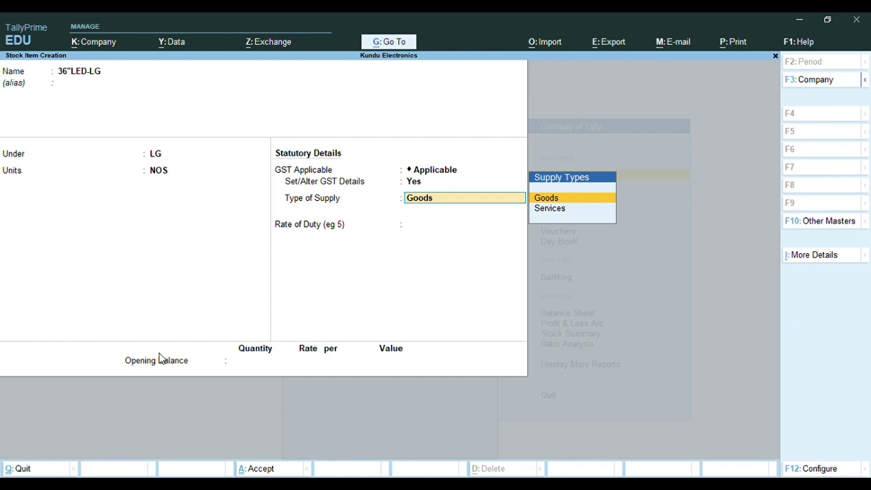
{"action": "key", "text": "Return"}
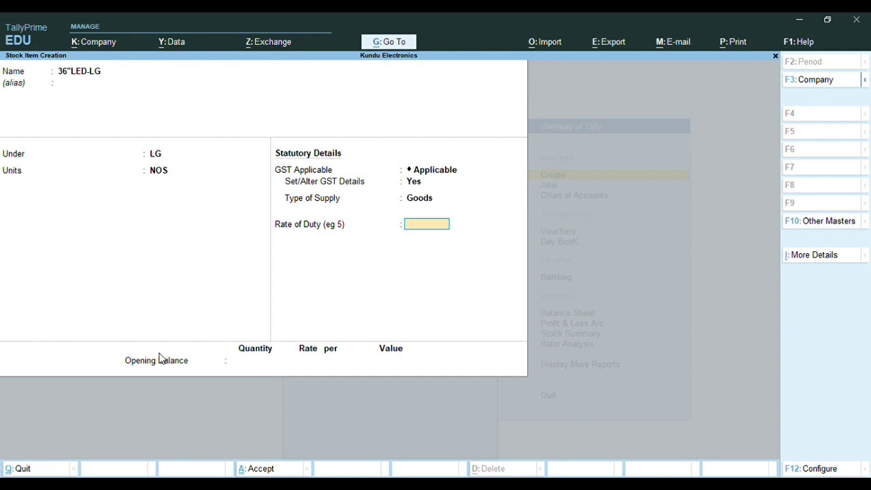
{"action": "key", "text": "Return"}
Save the 36"LED-LG item and name the next stock item 19" LED-V
{"action": "key", "text": "Return"}
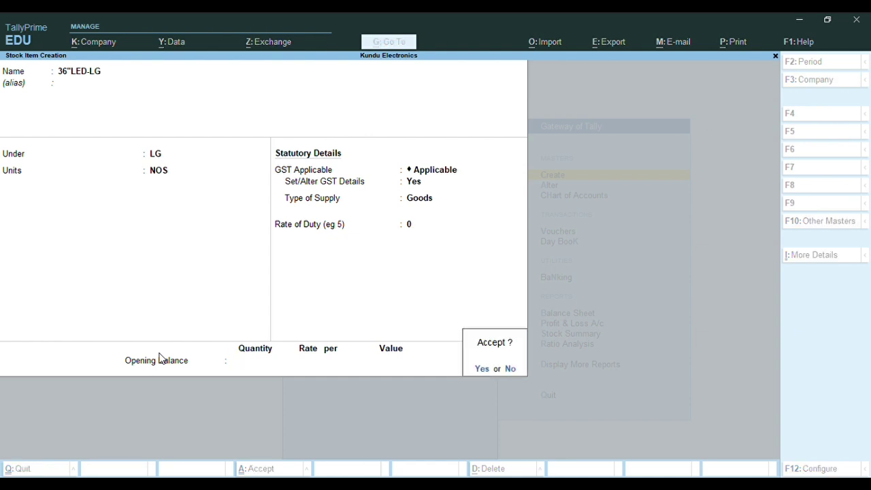
{"action": "key", "text": "Return"}
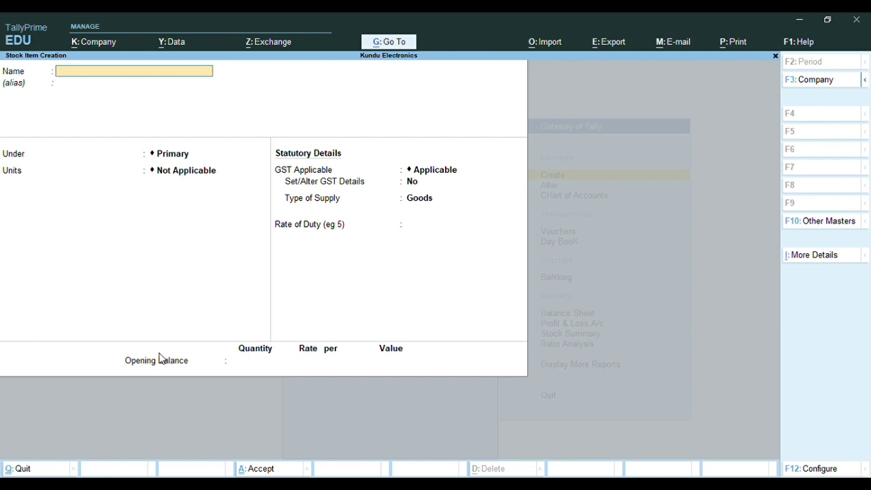
{"action": "type", "text": "19\" LED"}
{"action": "type", "text": "V"}
{"action": "key", "text": "Return"}
{"action": "key", "text": "Return"}
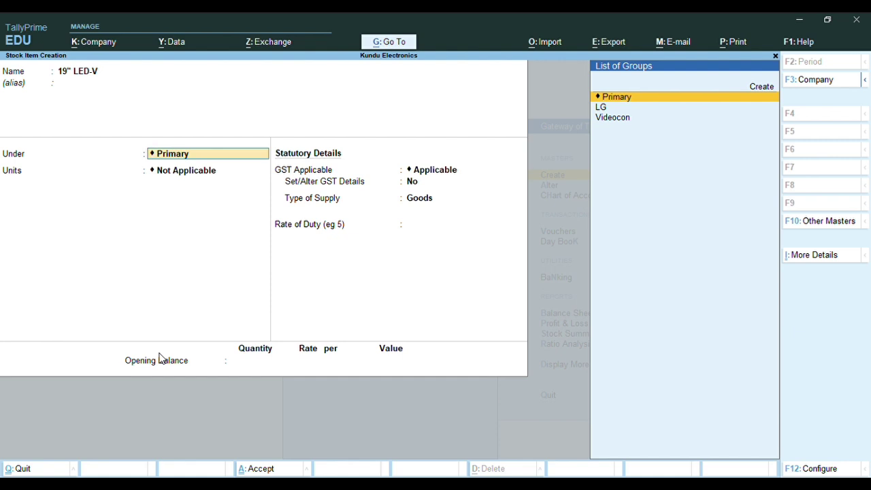
Put 19" LED-V under Videocon in NOS units, keep GST Applicable, and open GST details
{"action": "key", "text": "Down"}
{"action": "key", "text": "Down"}
{"action": "key", "text": "Return"}
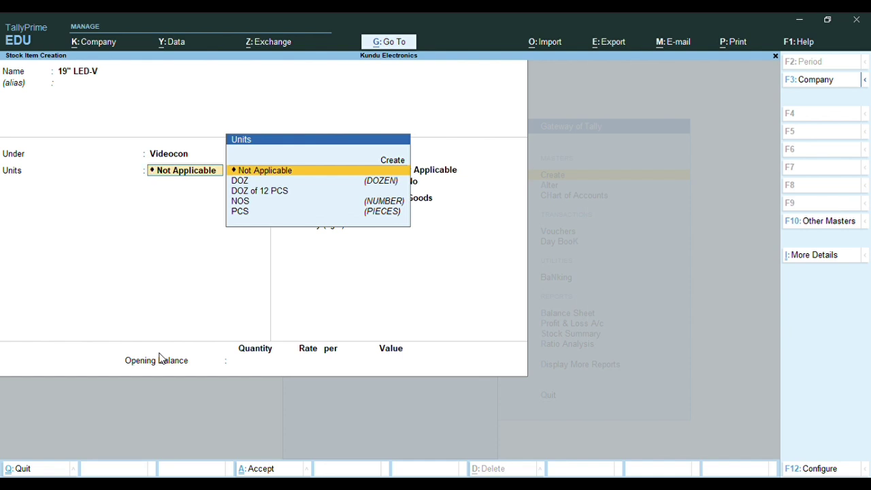
{"action": "key", "text": "Down"}
{"action": "key", "text": "Down"}
{"action": "key", "text": "Down"}
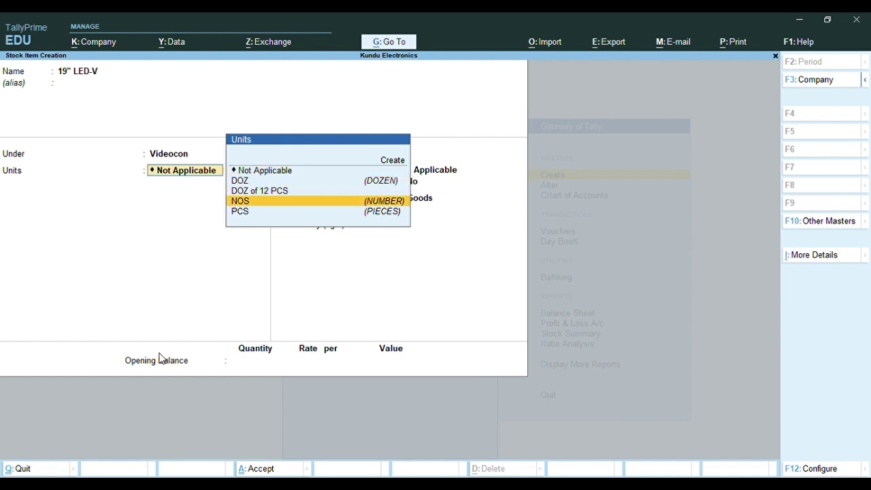
{"action": "key", "text": "Return"}
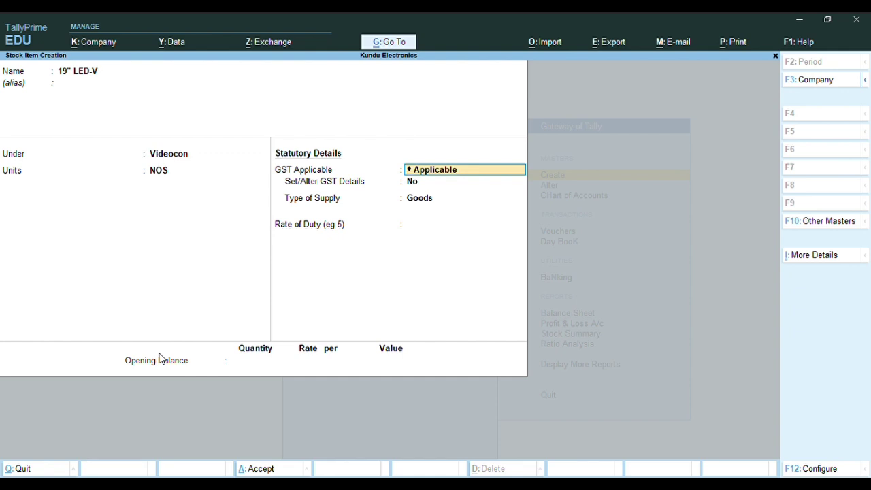
{"action": "key", "text": "Return"}
{"action": "type", "text": "y"}
{"action": "key", "text": "Return"}
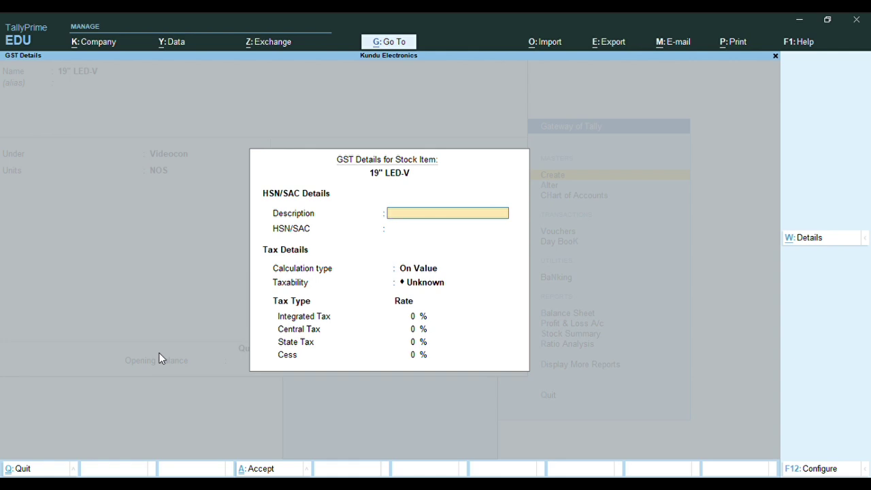
Enter description ELECTRICAL GOODS and HSN 85030010, and mark 19" LED-V as Taxable
{"action": "type", "text": "ELECTRICAL GOODS"}
{"action": "key", "text": "Return"}
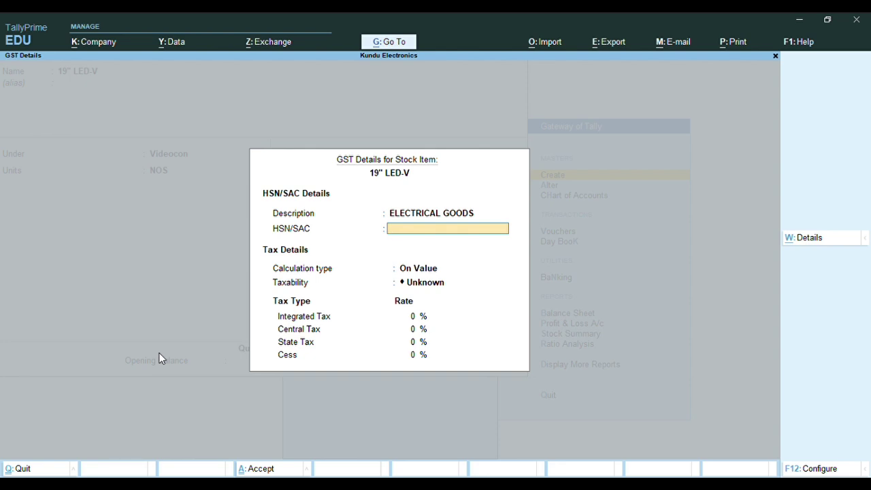
{"action": "type", "text": "85030010"}
{"action": "key", "text": "Return"}
{"action": "key", "text": "Return"}
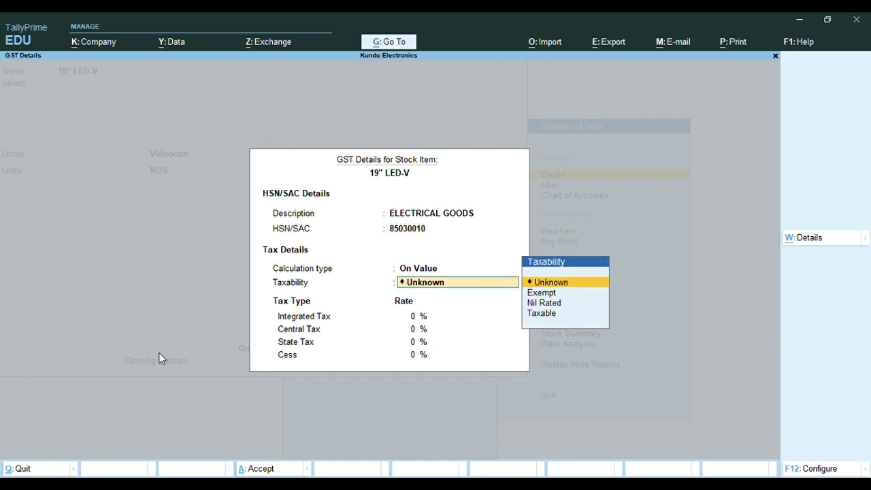
{"action": "key", "text": "Down"}
{"action": "key", "text": "Down"}
{"action": "key", "text": "Down"}
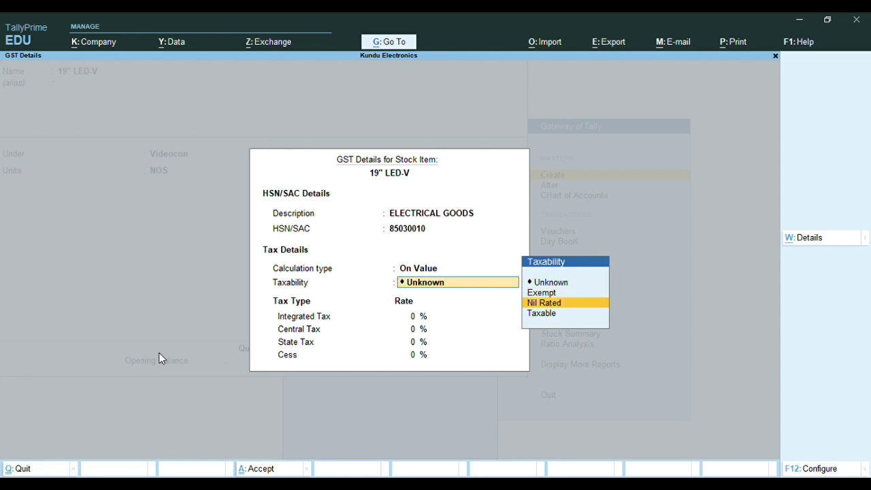
{"action": "key", "text": "Return"}
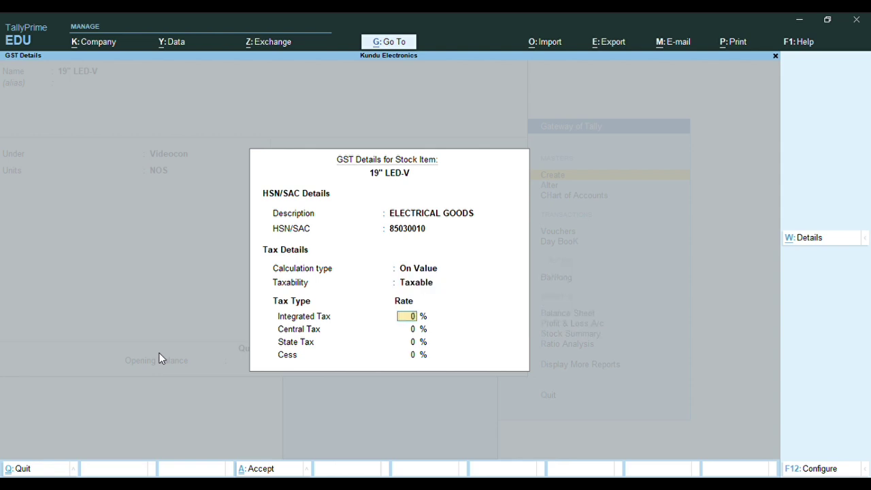
Set 18% integrated tax, keep supply type Goods, and save 19" LED-V
{"action": "type", "text": "18"}
{"action": "key", "text": "Return"}
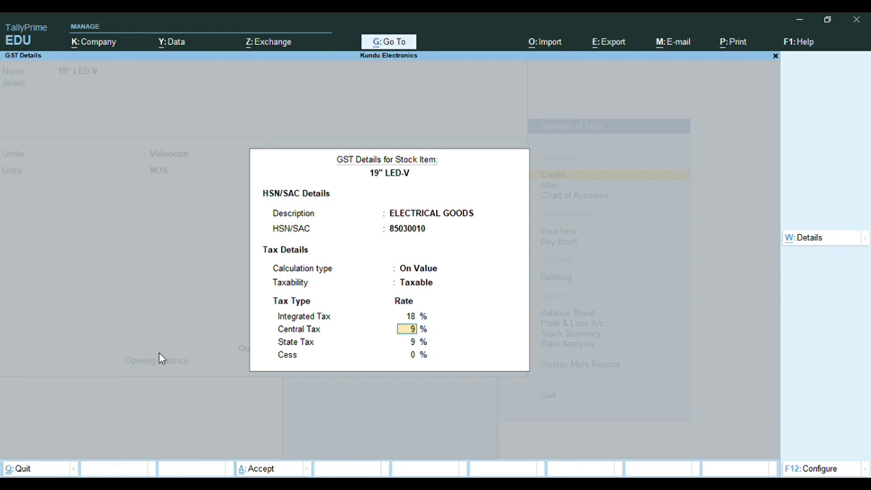
{"action": "key", "text": "Return"}
{"action": "key", "text": "Return"}
{"action": "key", "text": "Return"}
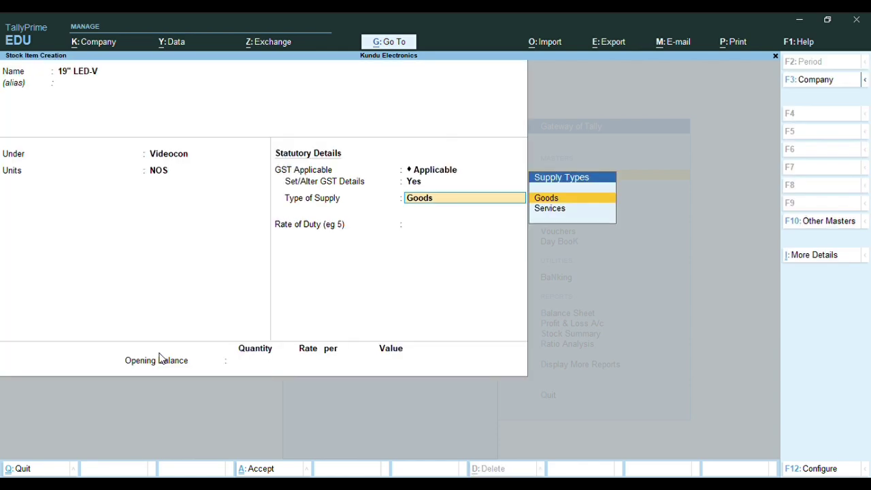
{"action": "key", "text": "Return"}
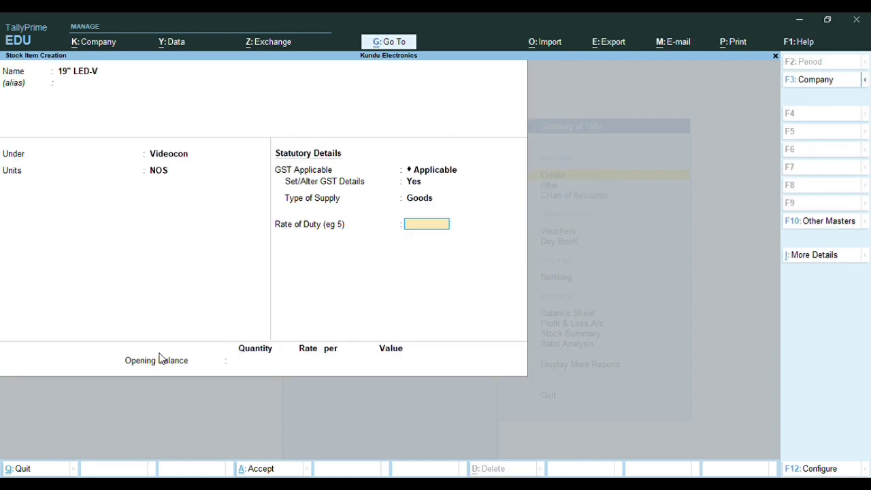
{"action": "key", "text": "Return"}
{"action": "key", "text": "Return"}
{"action": "key", "text": "Return"}
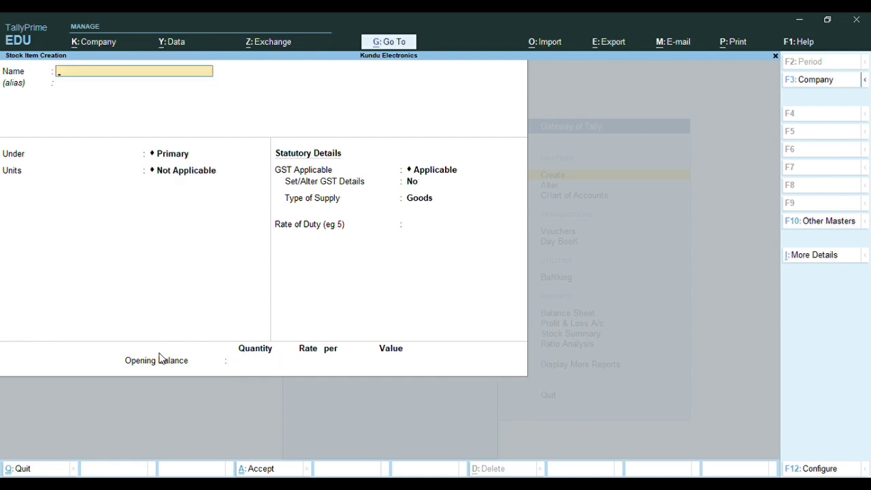
Create stock item 24" LCD-V under Videocon with NOS units and GST details set to Yes
{"action": "type", "text": "24\" LCD-V"}
{"action": "key", "text": "Return"}
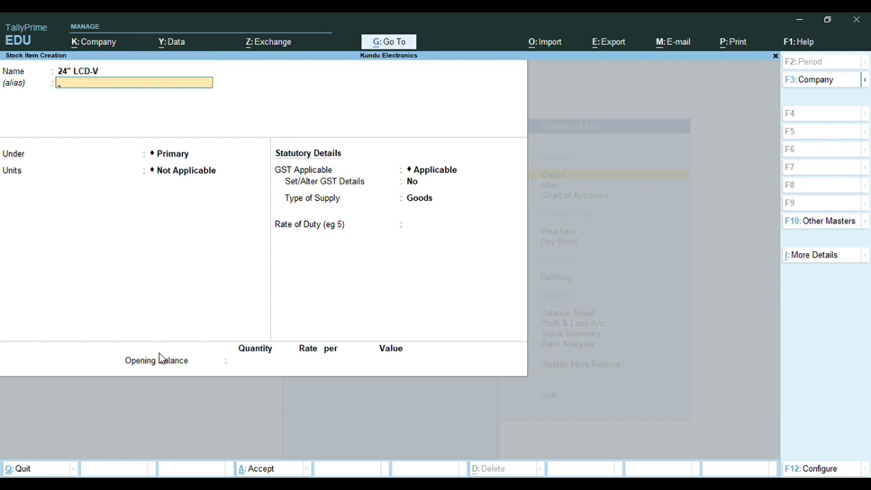
{"action": "key", "text": "Return"}
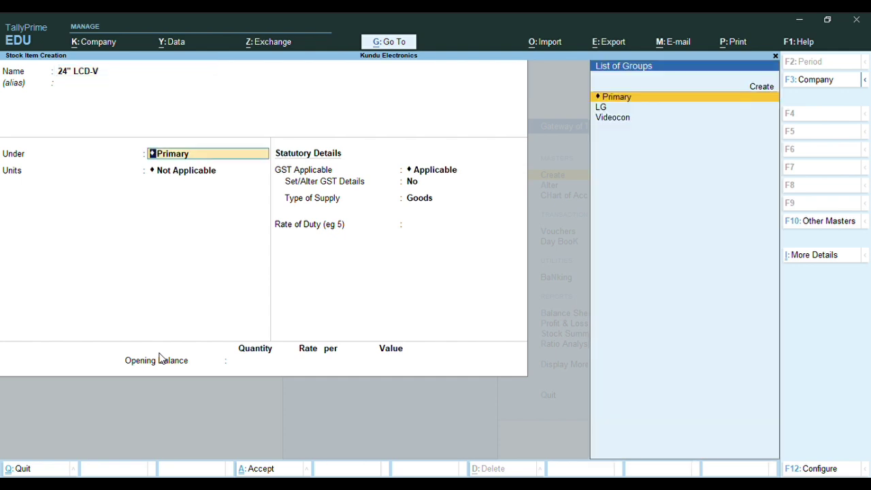
{"action": "key", "text": "Down"}
{"action": "key", "text": "Down"}
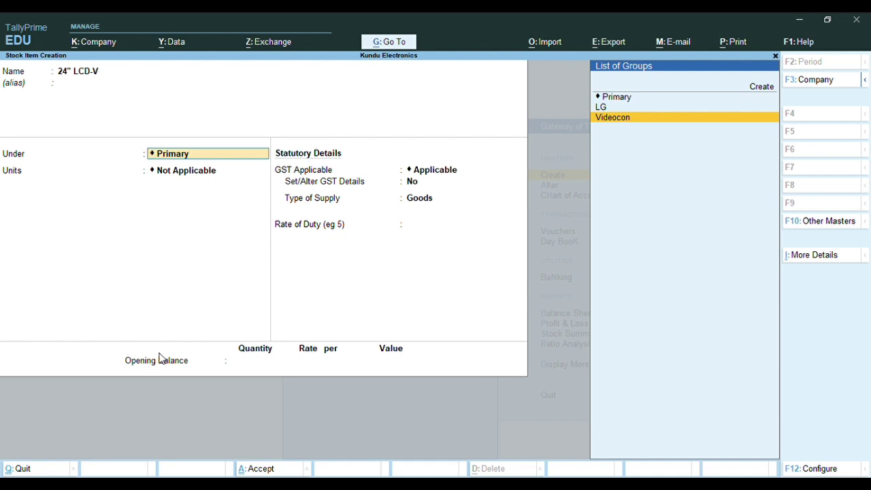
{"action": "key", "text": "Return"}
{"action": "key", "text": "Down"}
{"action": "key", "text": "Down"}
{"action": "key", "text": "Down"}
{"action": "key", "text": "Return"}
{"action": "key", "text": "Return"}
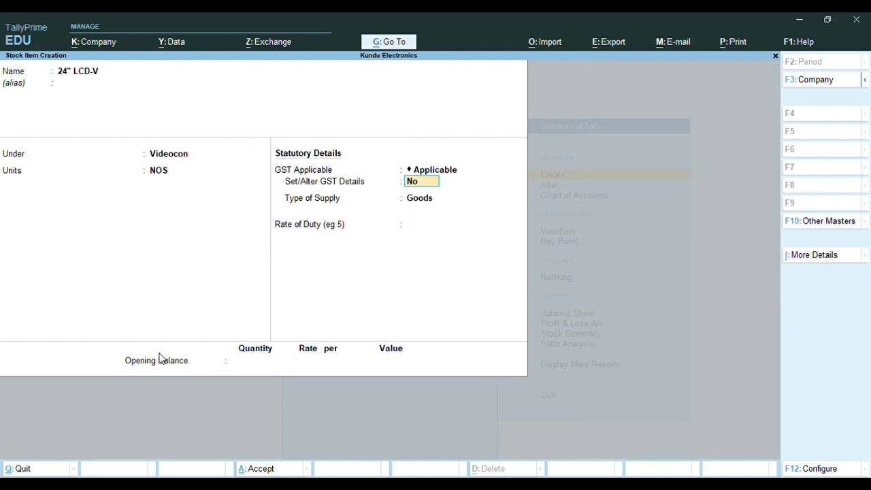
{"action": "type", "text": "y"}
{"action": "key", "text": "Return"}
Enter description ELECTRICAL GOODS and HSN 85030010 for 24" LCD-V
{"action": "type", "text": "E"}
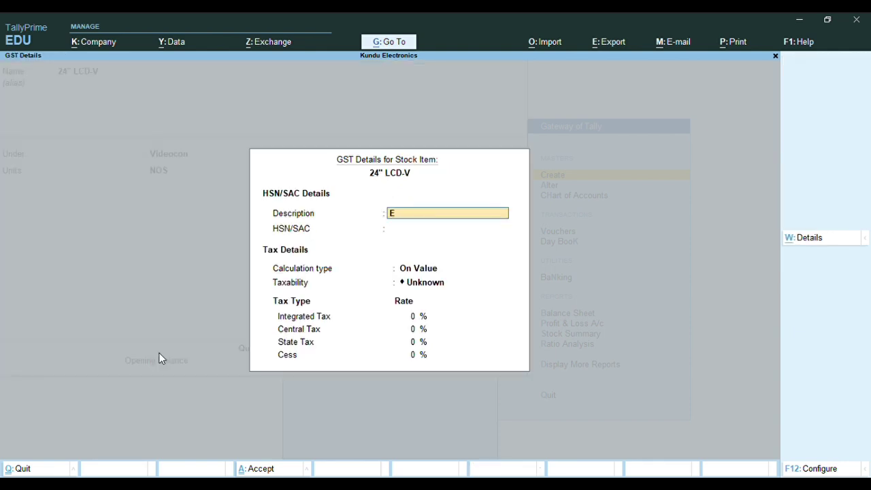
{"action": "type", "text": "LECTRICAL GOODS"}
{"action": "key", "text": "Return"}
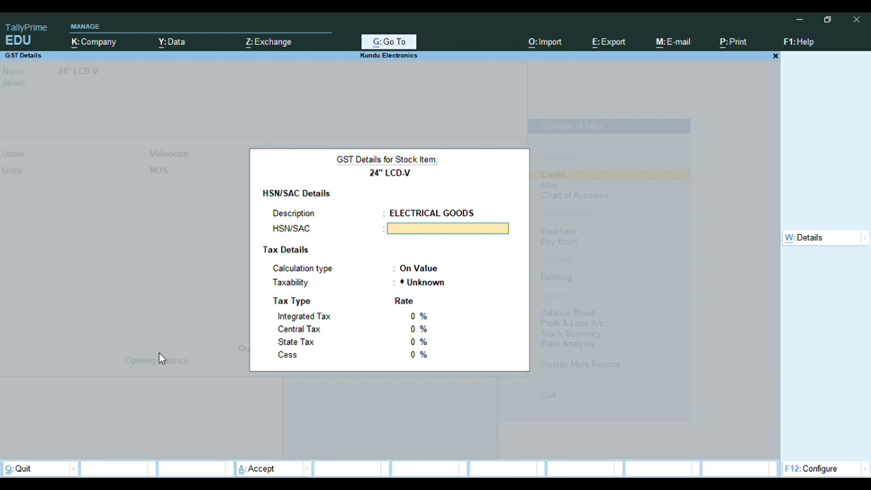
{"action": "type", "text": "85030010"}
{"action": "key", "text": "Return"}
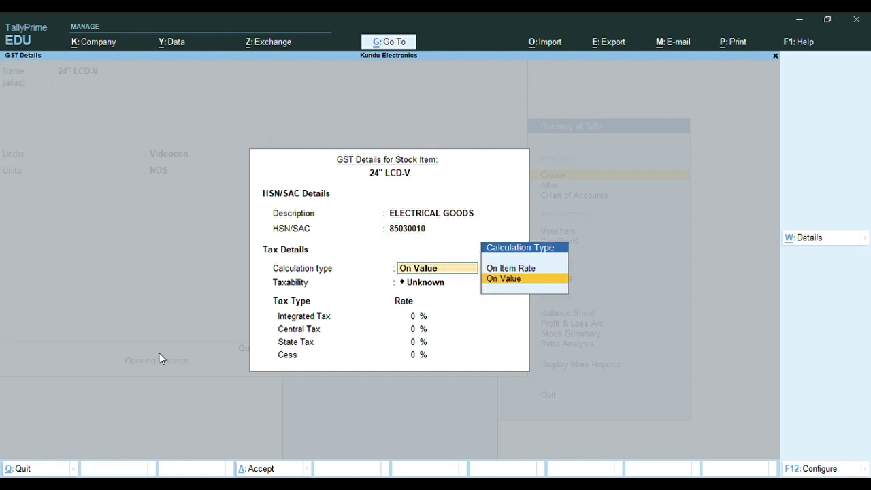
Keep On Value, mark it Taxable at 18% integrated tax, keep Goods, and accept the item
{"action": "key", "text": "Return"}
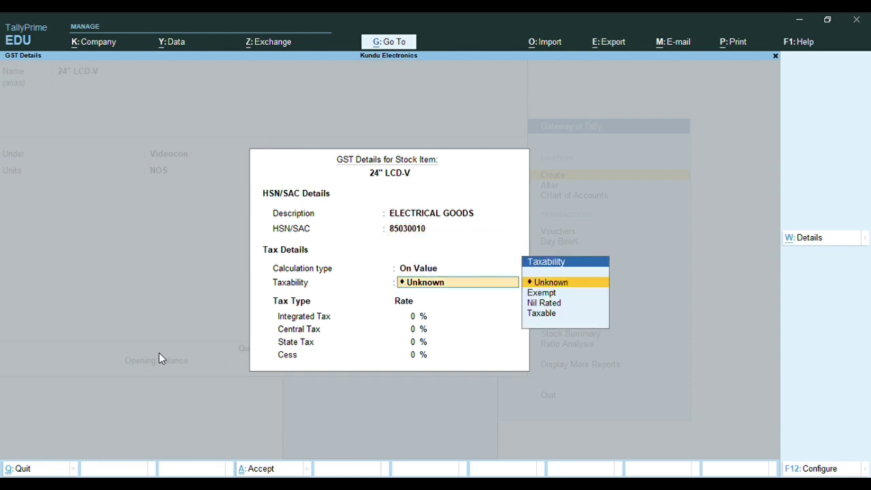
{"action": "key", "text": "Down"}
{"action": "key", "text": "Down"}
{"action": "key", "text": "Down"}
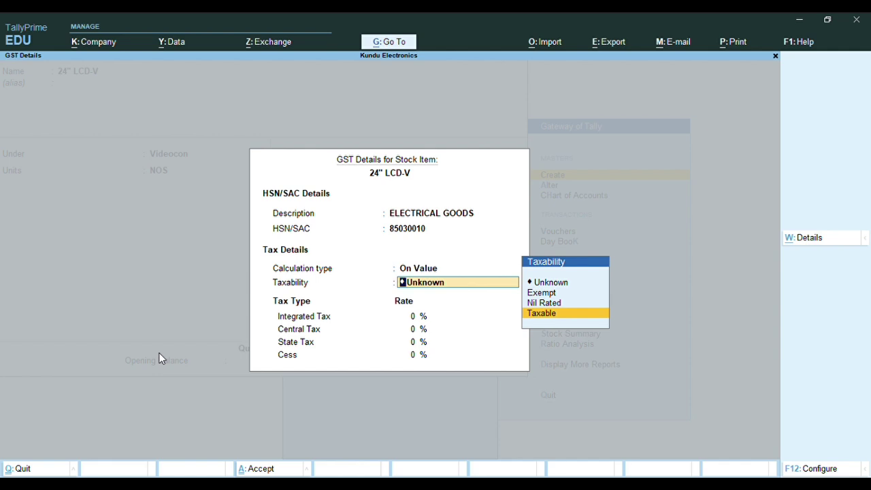
{"action": "key", "text": "Return"}
{"action": "type", "text": "18"}
{"action": "key", "text": "Return"}
{"action": "key", "text": "Return"}
{"action": "key", "text": "Return"}
{"action": "key", "text": "Return"}
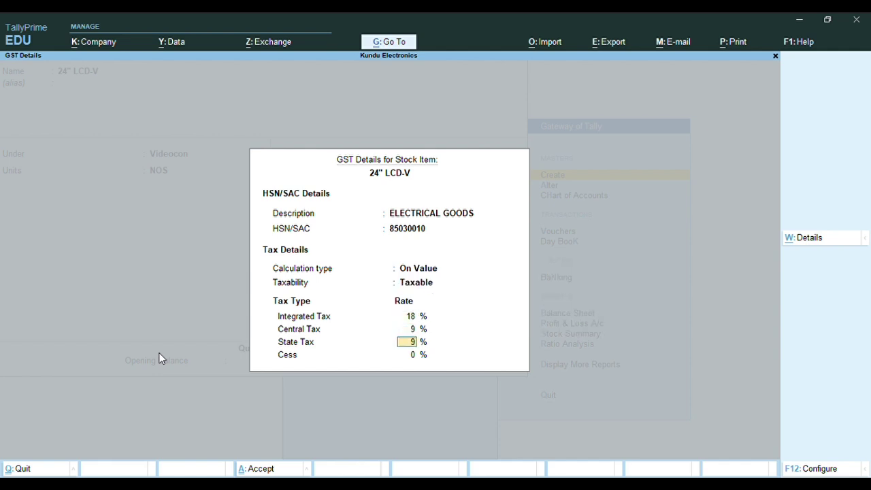
{"action": "key", "text": "Return"}
{"action": "key", "text": "Return"}
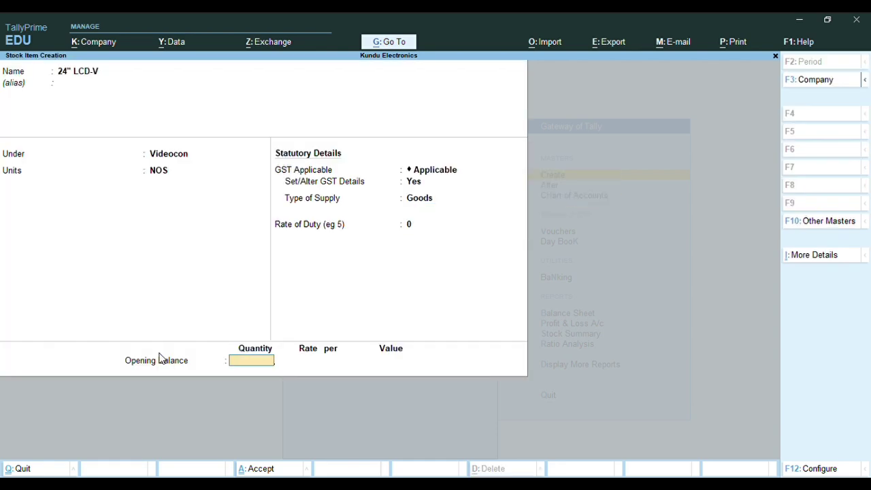
{"action": "key", "text": "Return"}
{"action": "key", "text": "Return"}
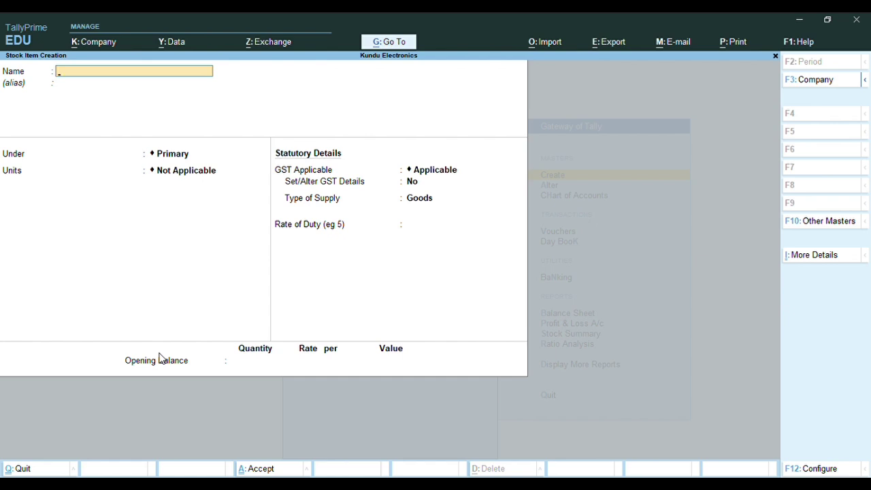
Close the blank item form and open 36"LED-LG for alteration from the stock item list
{"action": "key", "text": "Escape"}
{"action": "key", "text": "Down"}
{"action": "key", "text": "Return"}
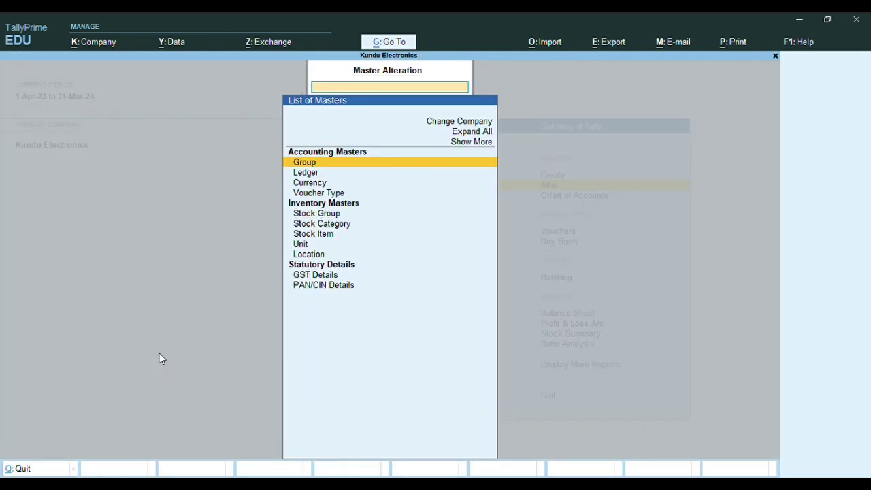
{"action": "key", "text": "Down"}
{"action": "key", "text": "Down"}
{"action": "key", "text": "Down"}
{"action": "key", "text": "Down"}
{"action": "key", "text": "Down"}
{"action": "key", "text": "Down"}
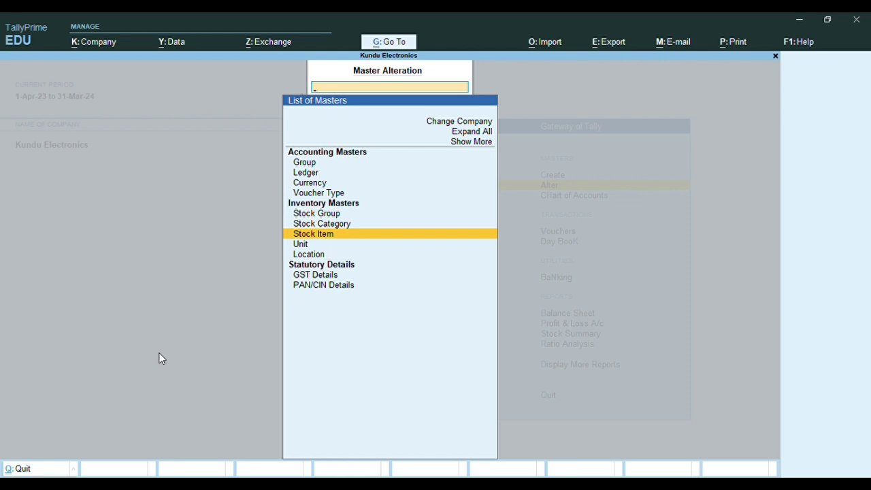
{"action": "key", "text": "Return"}
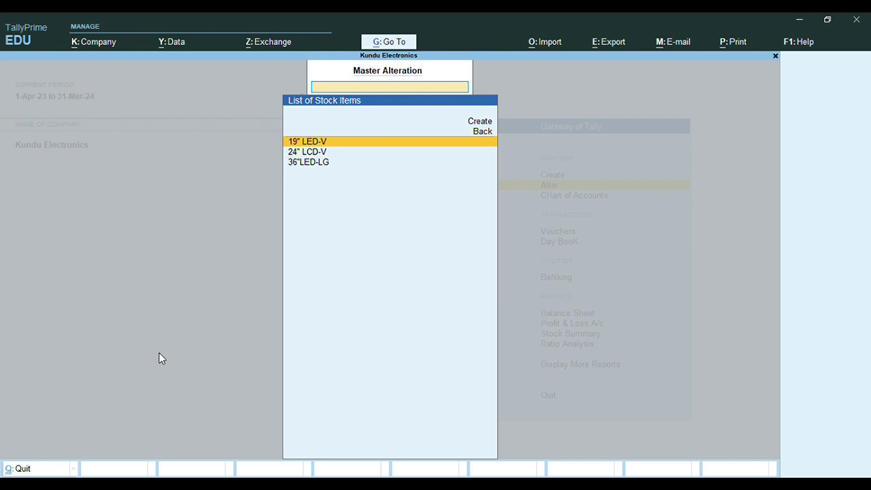
{"action": "key", "text": "Down"}
{"action": "key", "text": "Down"}
{"action": "key", "text": "Return"}
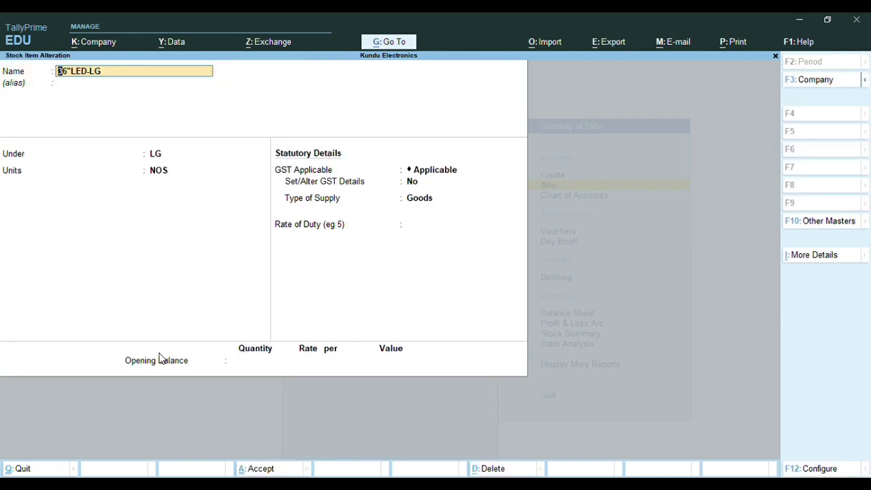
Keep the LG group and NOS units, change HSN/SAC to 85121000, and accept the rates
{"action": "key", "text": "Return"}
{"action": "key", "text": "Return"}
{"action": "key", "text": "Return"}
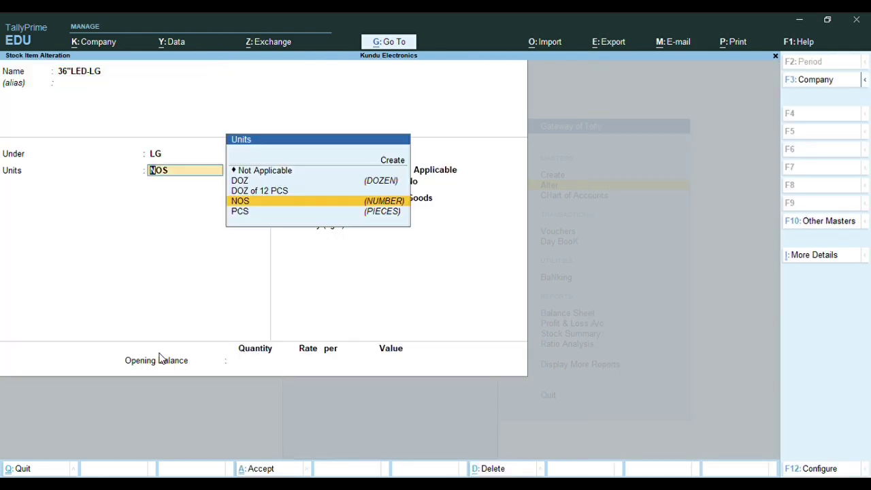
{"action": "key", "text": "Return"}
{"action": "key", "text": "Return"}
{"action": "type", "text": "Y"}
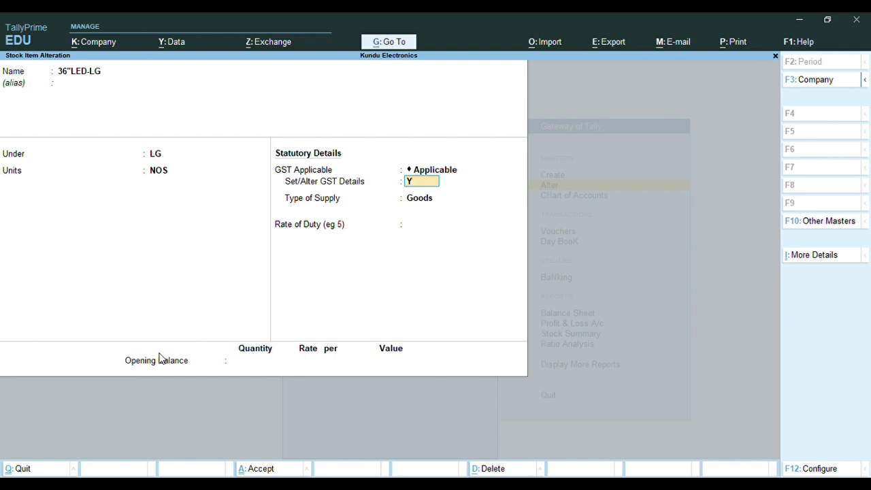
{"action": "key", "text": "Return"}
{"action": "key", "text": "Return"}
{"action": "key", "text": "Return"}
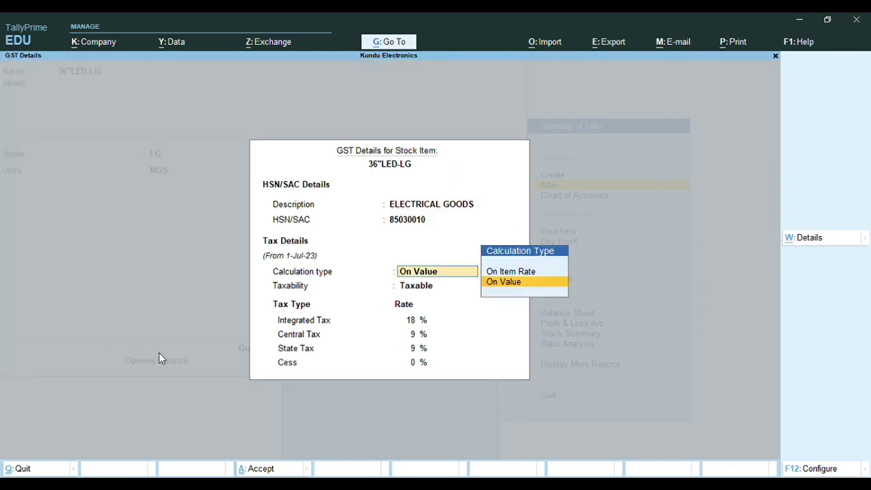
{"action": "key", "text": "BackSpace"}
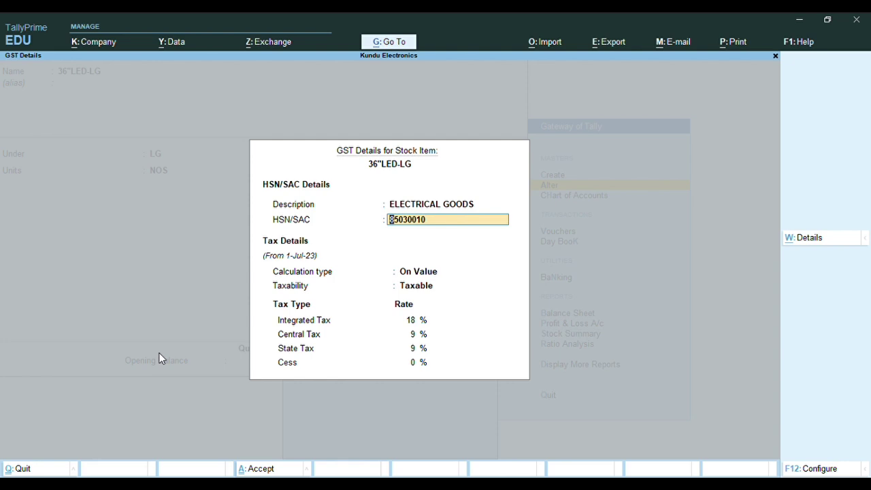
{"action": "type", "text": "85121000"}
{"action": "key", "text": "Return"}
{"action": "key", "text": "Return"}
{"action": "key", "text": "Return"}
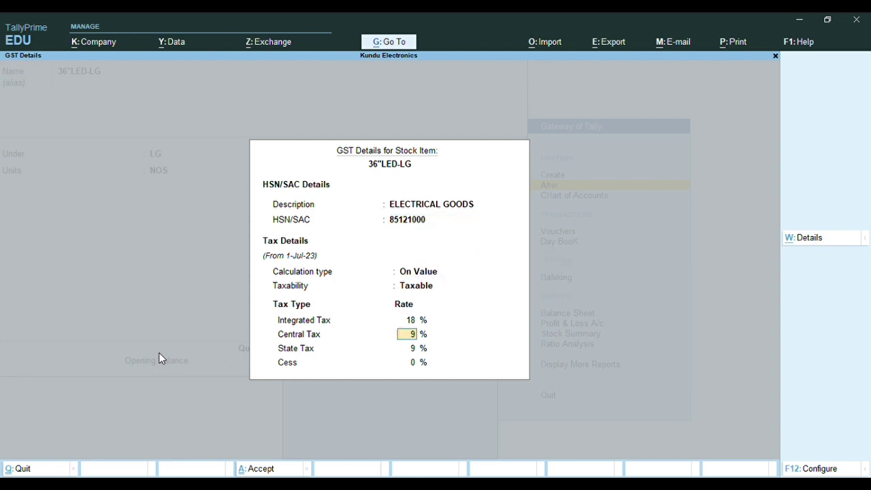
{"action": "key", "text": "Return"}
{"action": "key", "text": "Return"}
{"action": "key", "text": "Return"}
{"action": "key", "text": "Return"}
{"action": "key", "text": "Return"}
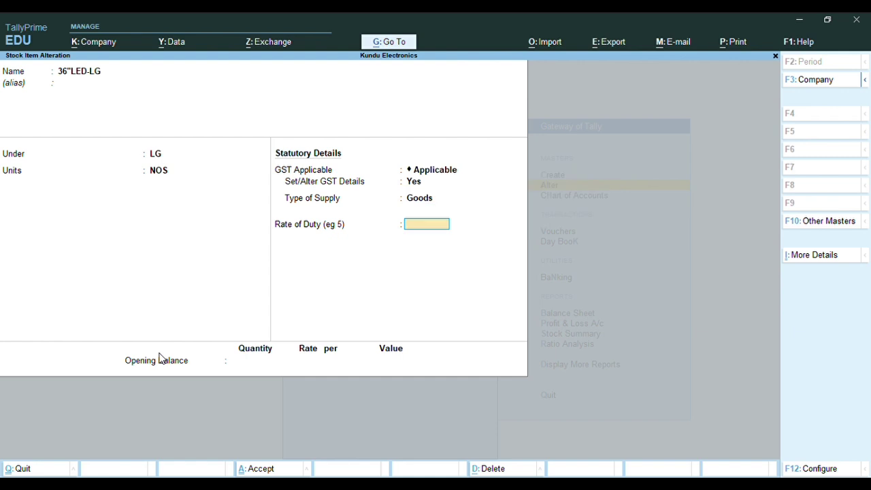
{"action": "key", "text": "Return"}
{"action": "key", "text": "Return"}
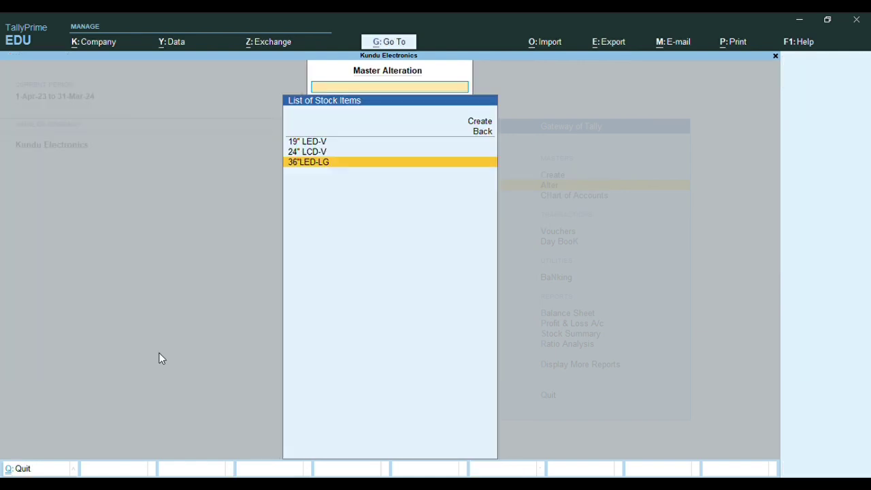
Back out of the item and view the existing stock groups and stock categories
{"action": "key", "text": "Escape"}
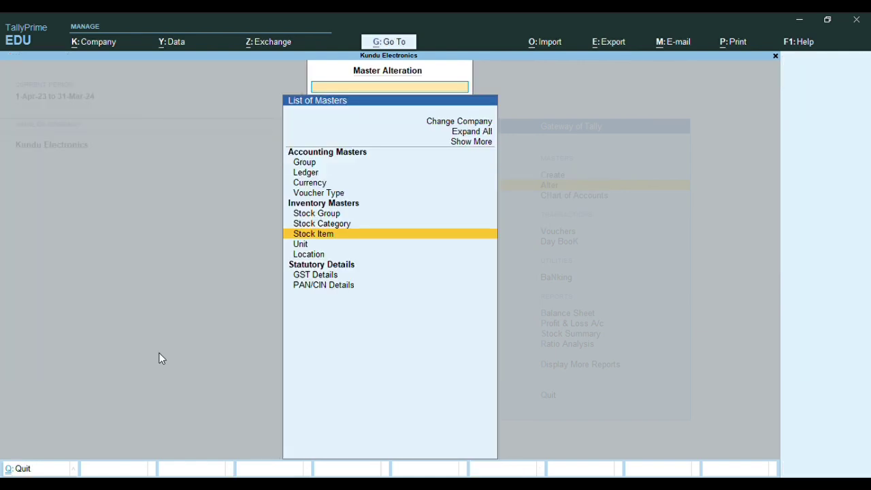
{"action": "key", "text": "Escape"}
{"action": "key", "text": "Escape"}
{"action": "key", "text": "Escape"}
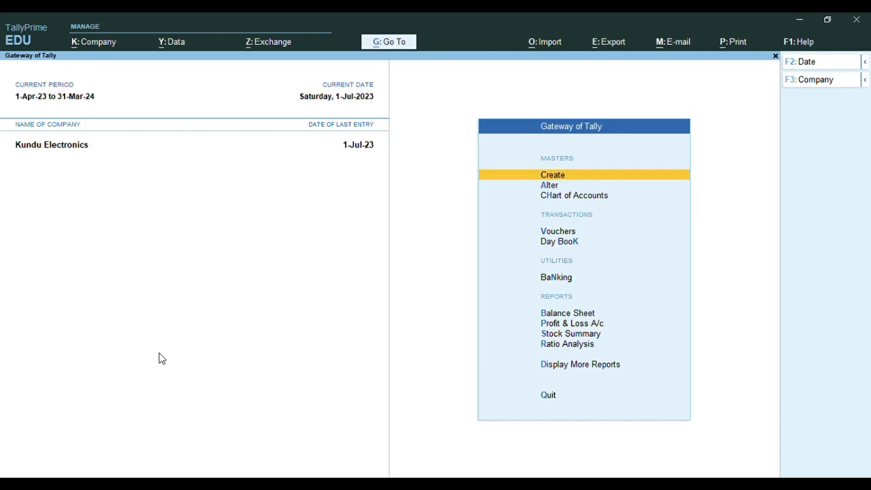
{"action": "key", "text": "Down"}
{"action": "key", "text": "Return"}
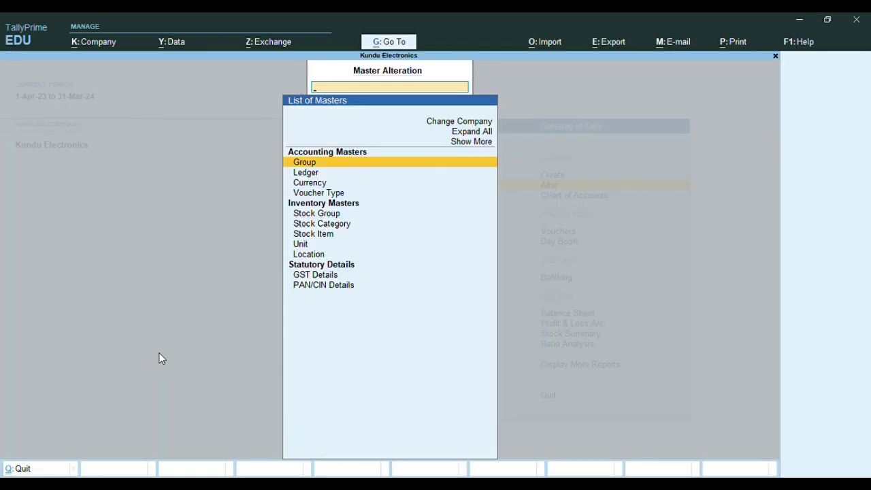
{"action": "key", "text": "Down"}
{"action": "key", "text": "Down"}
{"action": "key", "text": "Down"}
{"action": "key", "text": "Down"}
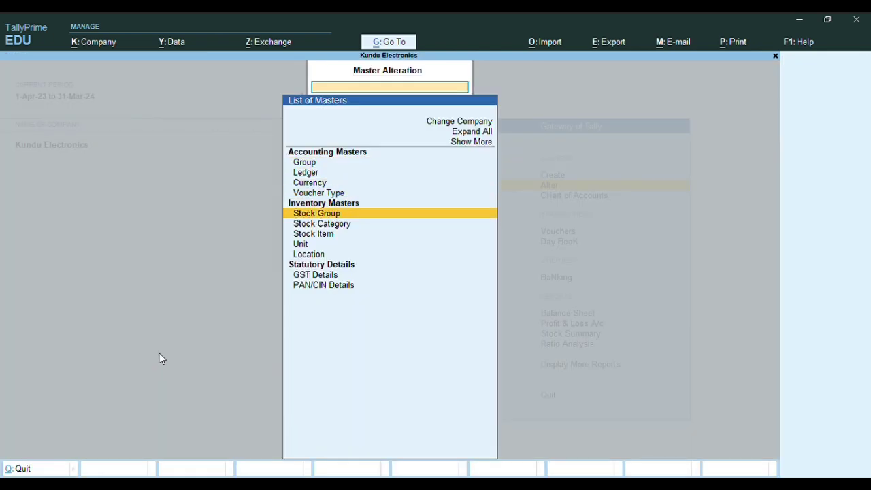
{"action": "key", "text": "Return"}
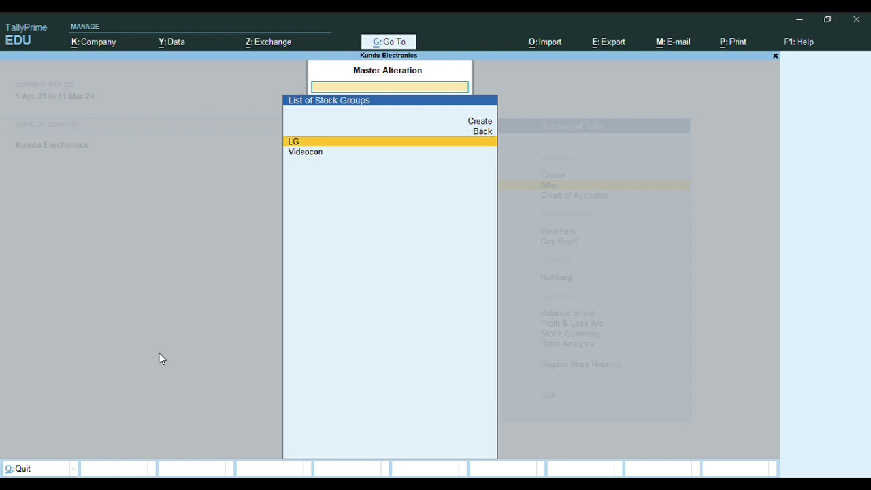
{"action": "key", "text": "Escape"}
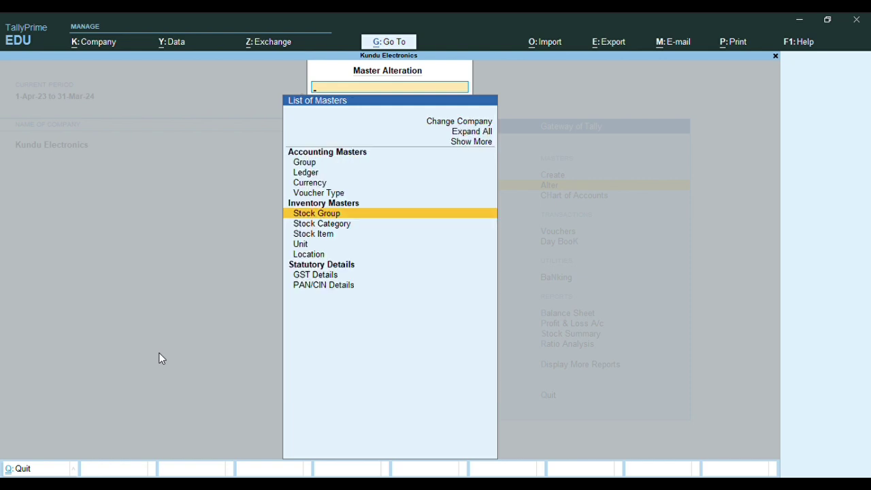
{"action": "key", "text": "Down"}
{"action": "key", "text": "Return"}
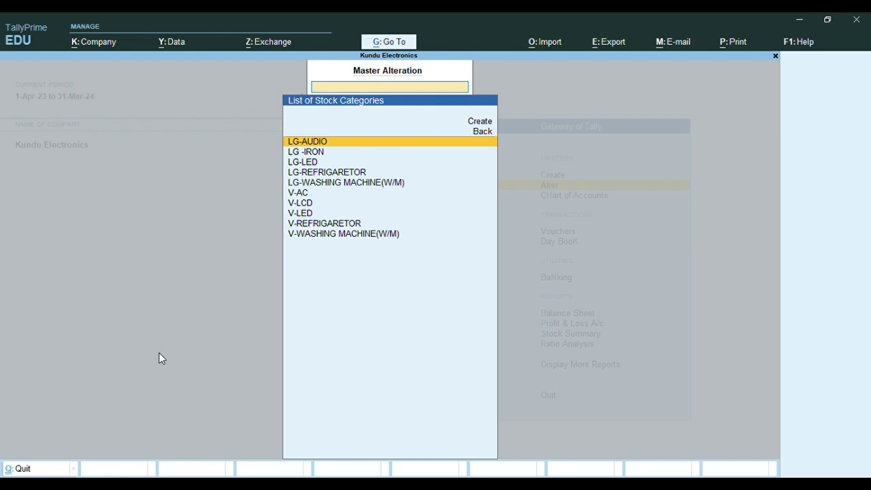
View the existing stock items, units and SHOWROOM/WAREHOUSE locations, then return to Gateway
{"action": "key", "text": "Escape"}
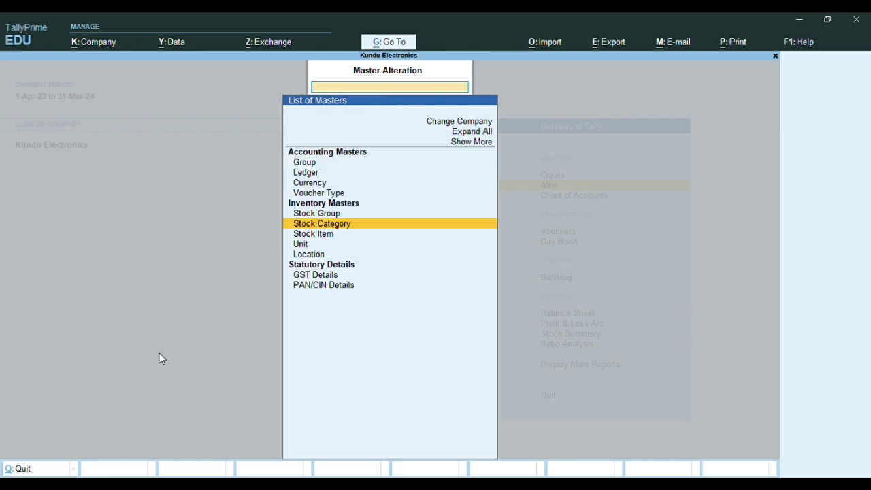
{"action": "key", "text": "Down"}
{"action": "key", "text": "Return"}
{"action": "key", "text": "Escape"}
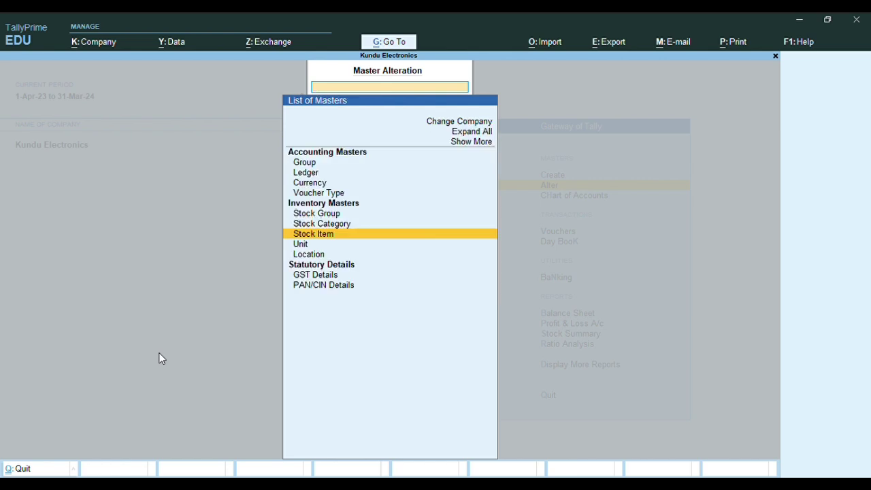
{"action": "key", "text": "Down"}
{"action": "key", "text": "Return"}
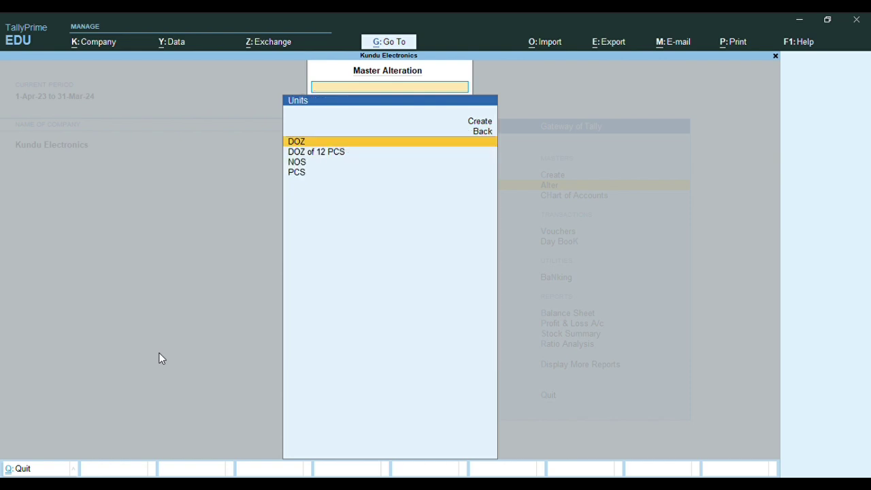
{"action": "key", "text": "Escape"}
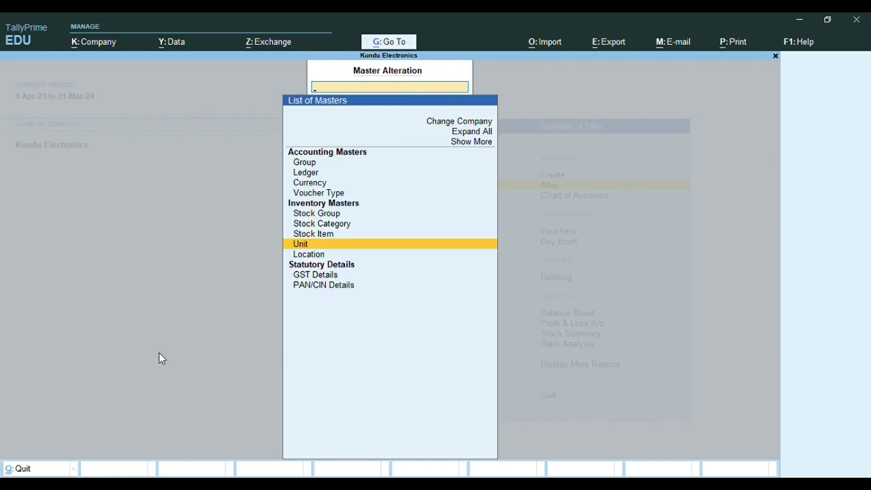
{"action": "key", "text": "Down"}
{"action": "key", "text": "Return"}
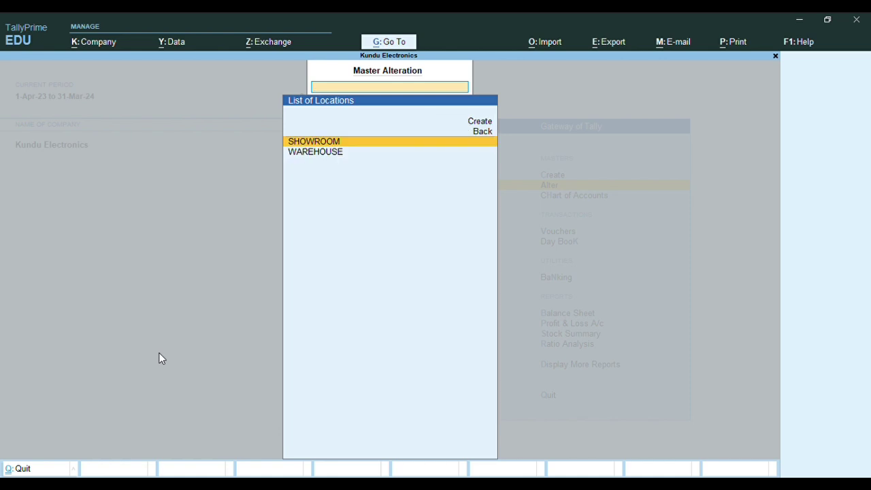
{"action": "key", "text": "Escape"}
{"action": "key", "text": "Escape"}
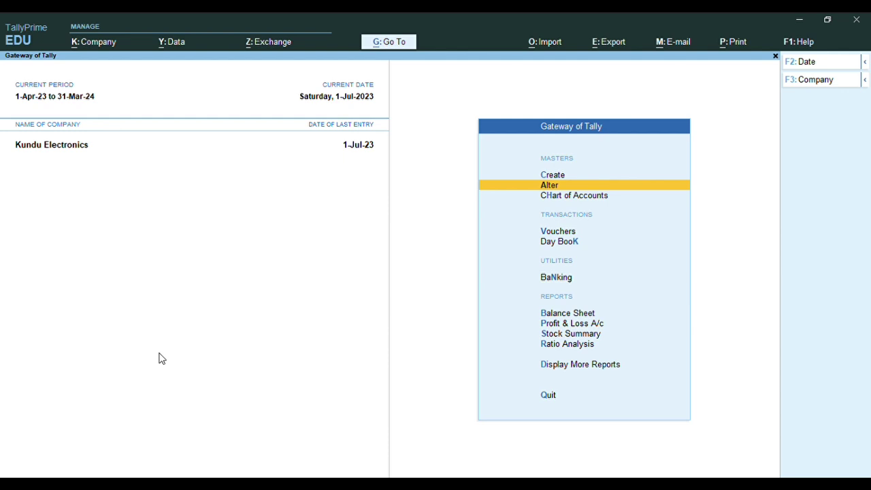
Start a new ledger named LG INDIA LTD
{"action": "key", "text": "c"}
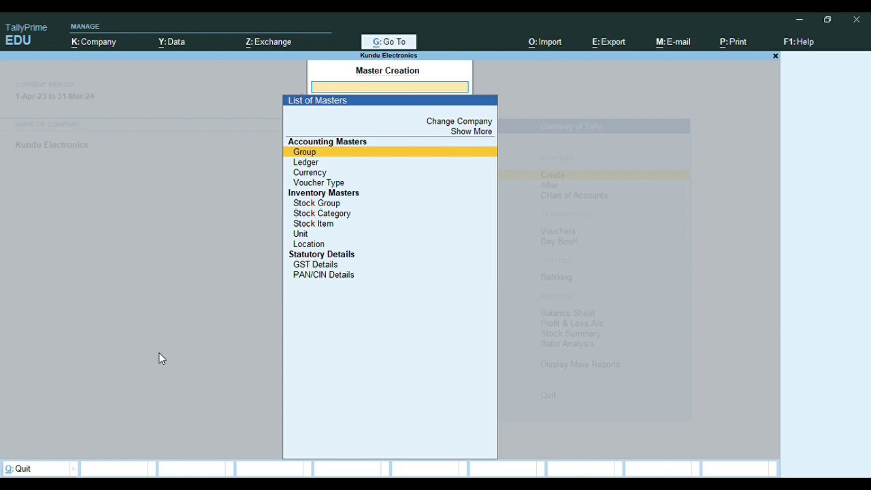
{"action": "key", "text": "Down"}
{"action": "key", "text": "Return"}
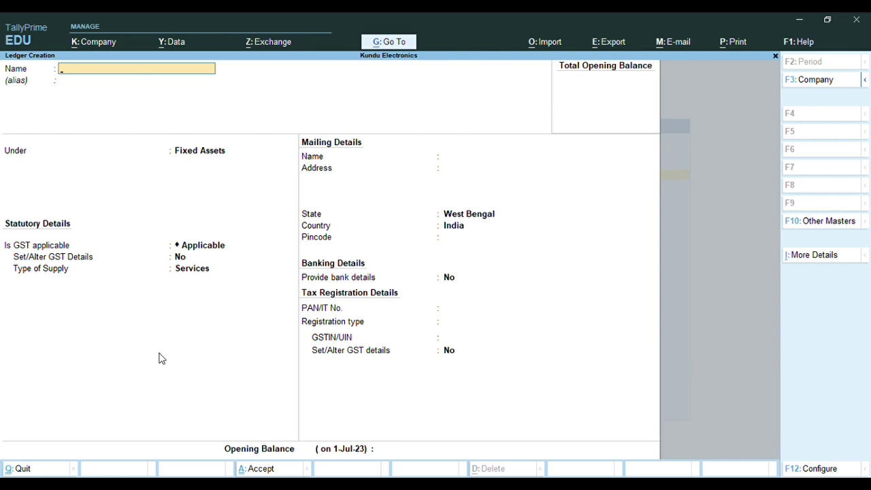
{"action": "type", "text": "L"}
{"action": "type", "text": "NDIA LTD"}
{"action": "key", "text": "Return"}
{"action": "key", "text": "Return"}
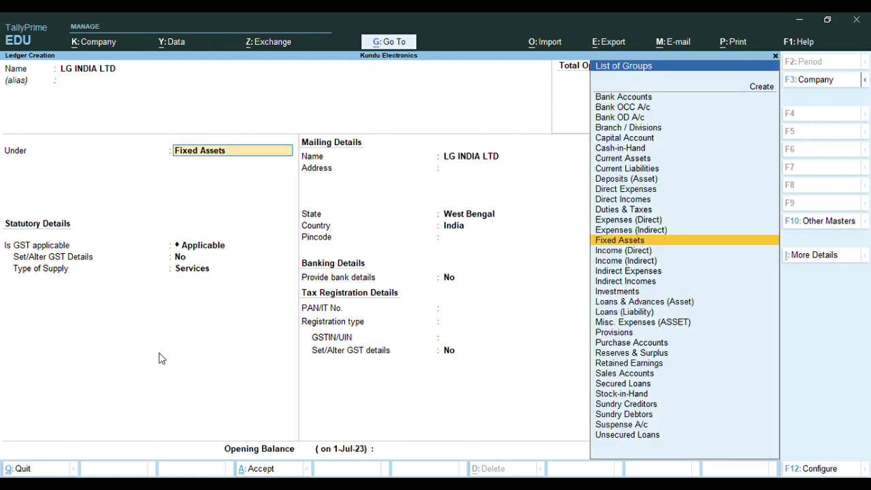
Place it under Sundry Creditors with bill-by-bill on, skipping ahead to the mailing details
{"action": "type", "text": "SUND"}
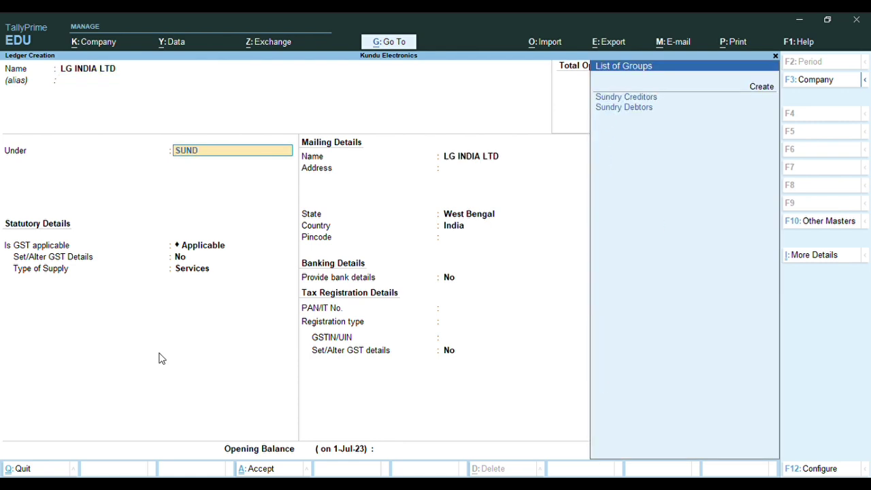
{"action": "key", "text": "Return"}
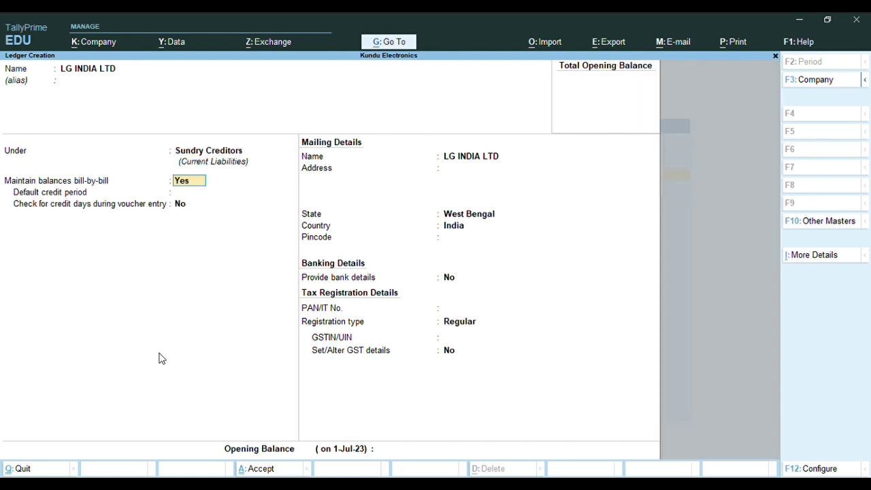
{"action": "key", "text": "Return"}
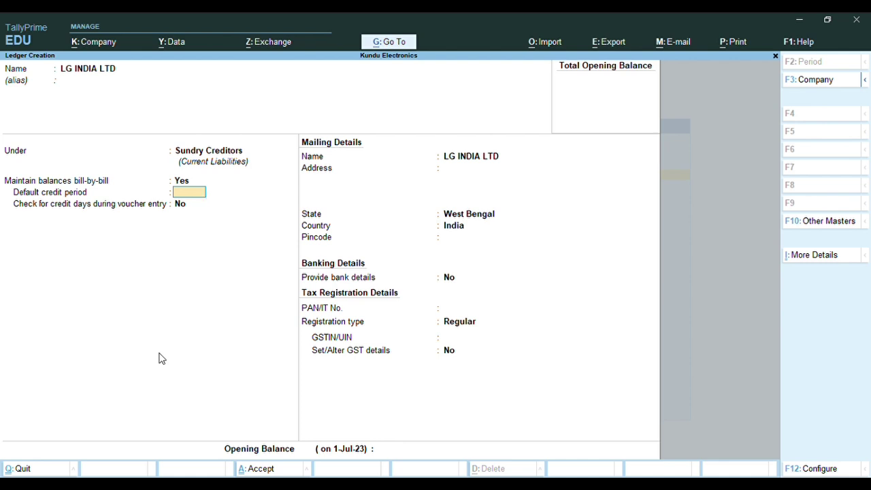
{"action": "key", "text": "Return"}
{"action": "key", "text": "Return"}
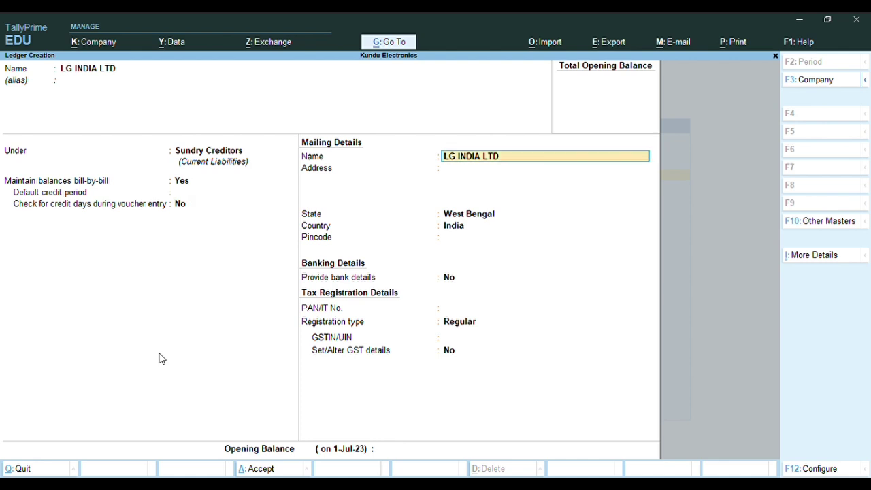
{"action": "key", "text": "Return"}
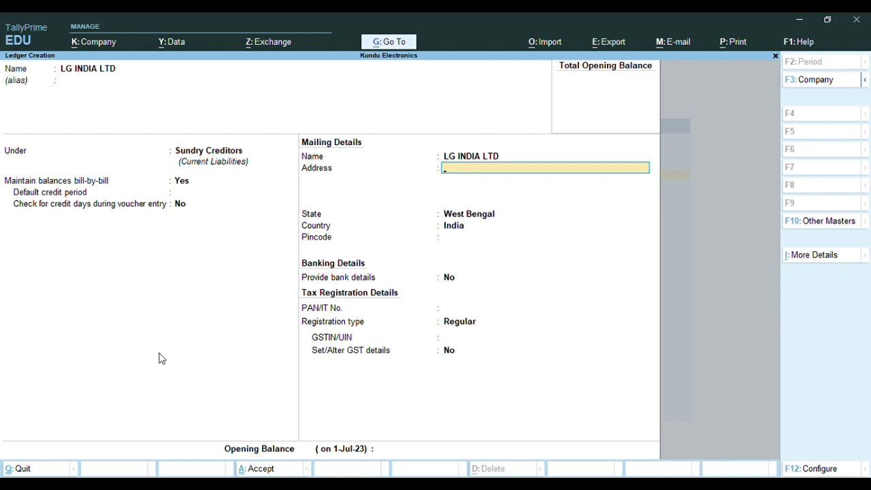
Enter address HOWRAH and pincode 700023, leaving bank details and PAN blank under Regular registration
{"action": "type", "text": "HOWRAH"}
{"action": "key", "text": "Return"}
{"action": "key", "text": "Return"}
{"action": "key", "text": "Return"}
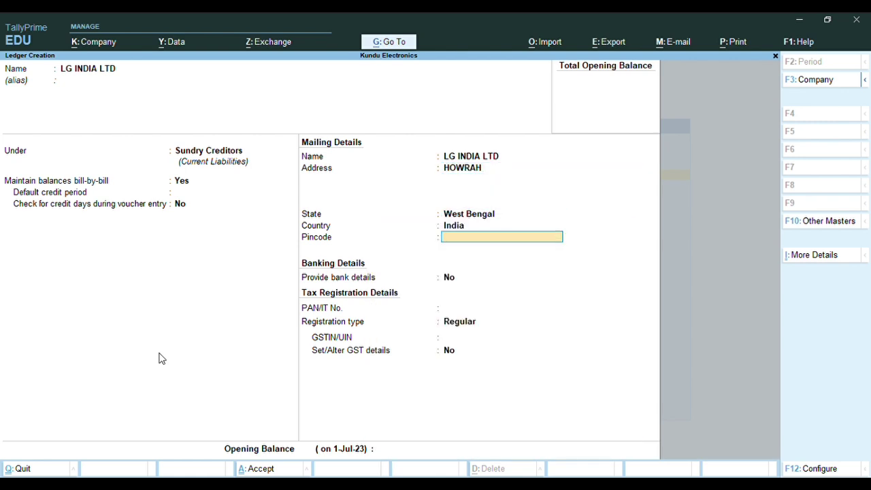
{"action": "type", "text": "700023"}
{"action": "key", "text": "Return"}
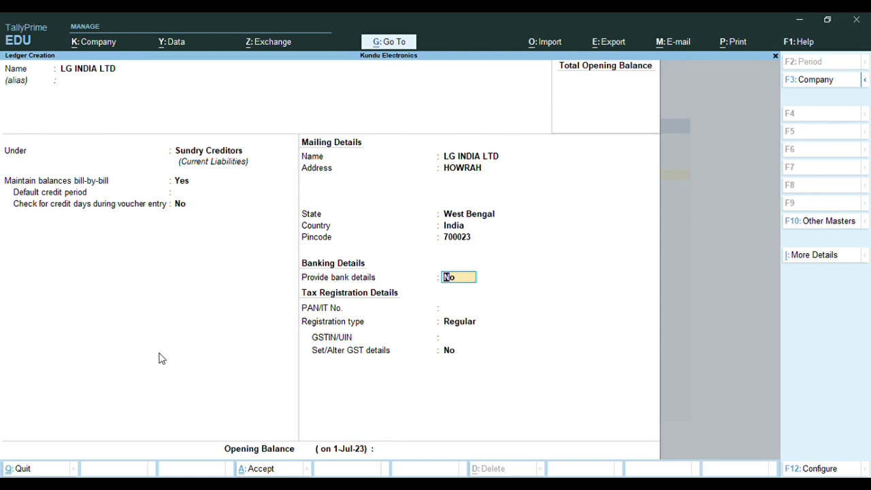
{"action": "key", "text": "Return"}
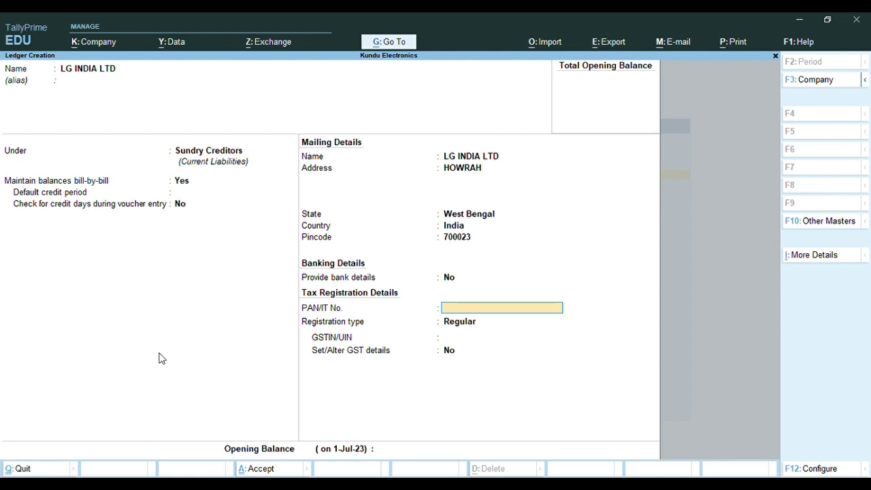
{"action": "key", "text": "Return"}
{"action": "key", "text": "Return"}
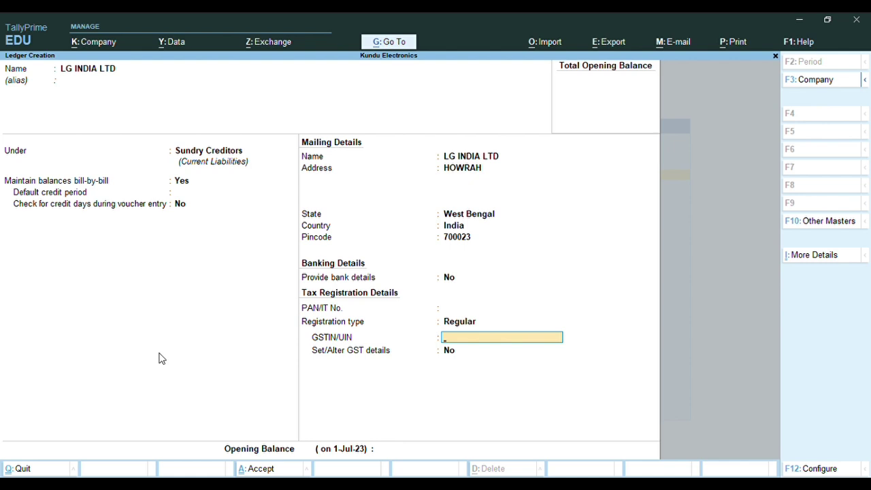
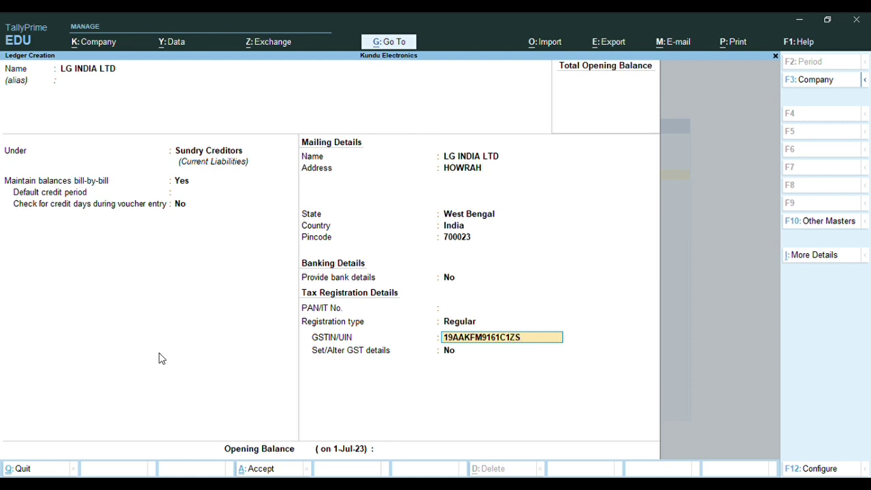
Enter the party's GSTIN, keep Set/Alter GST details as No, and accept the ledger
{"action": "key", "text": "Return"}
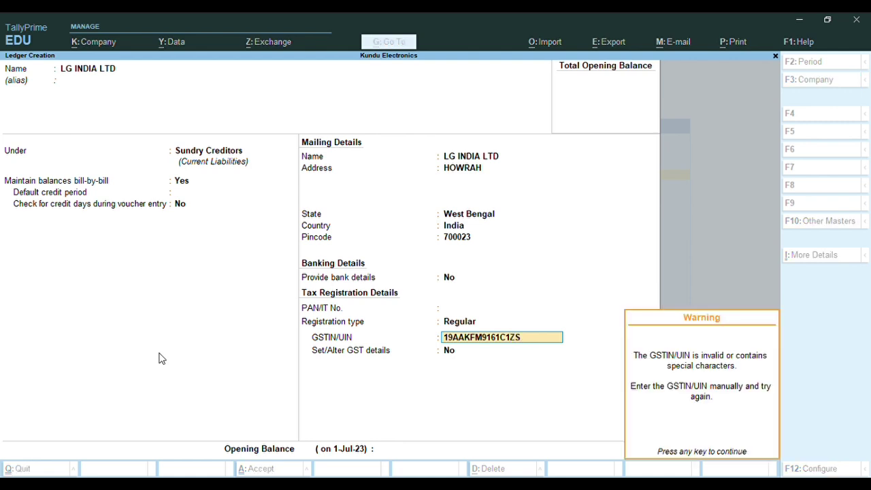
{"action": "key", "text": "Return"}
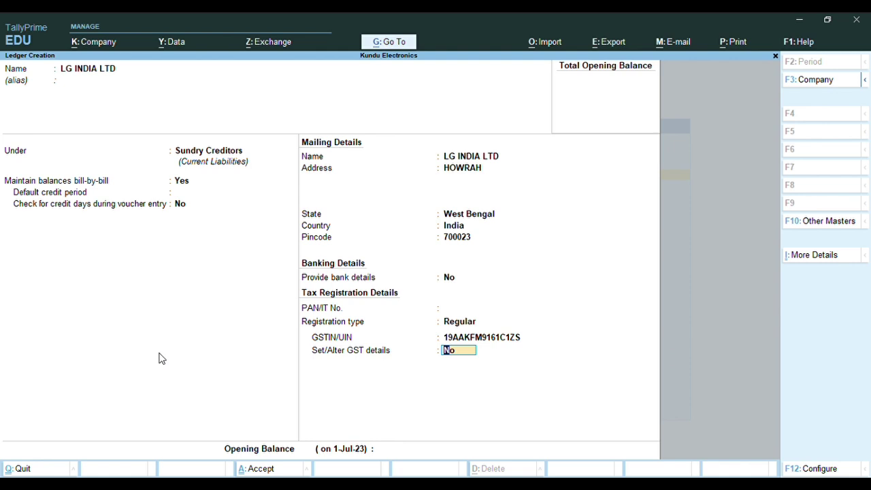
{"action": "type", "text": "y"}
{"action": "key", "text": "Return"}
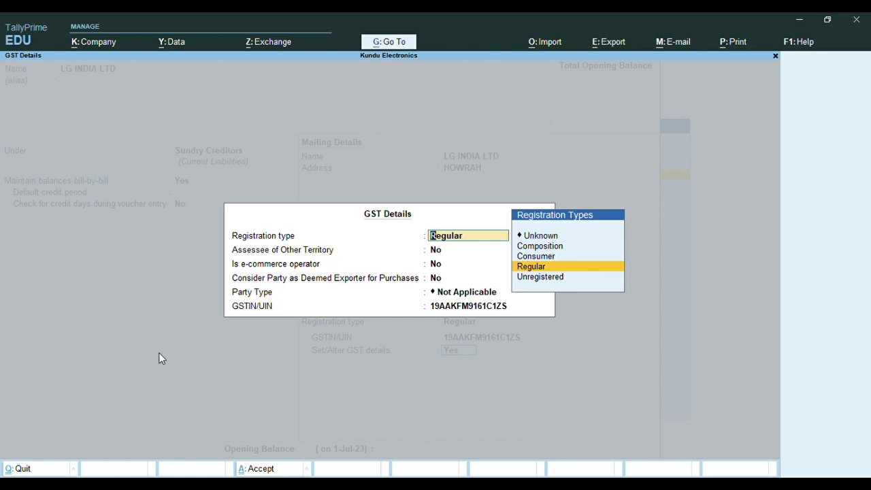
{"action": "key", "text": "BackSpace"}
{"action": "key", "text": "Escape"}
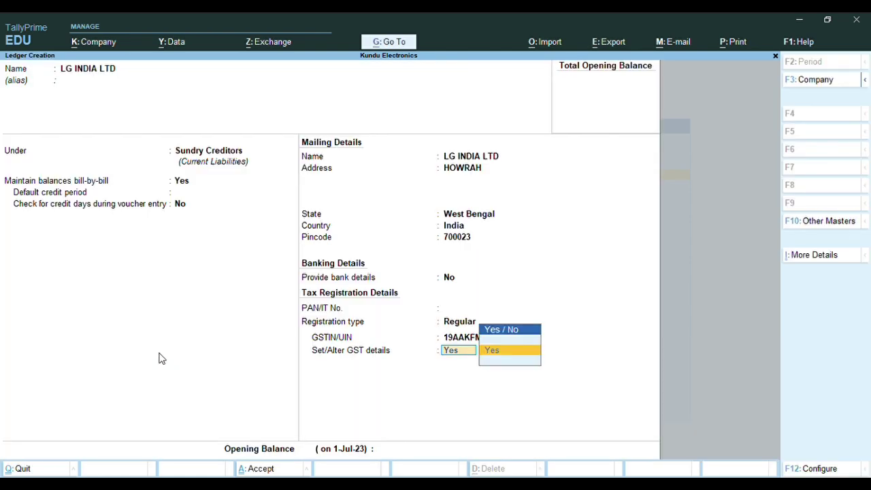
{"action": "key", "text": "Return"}
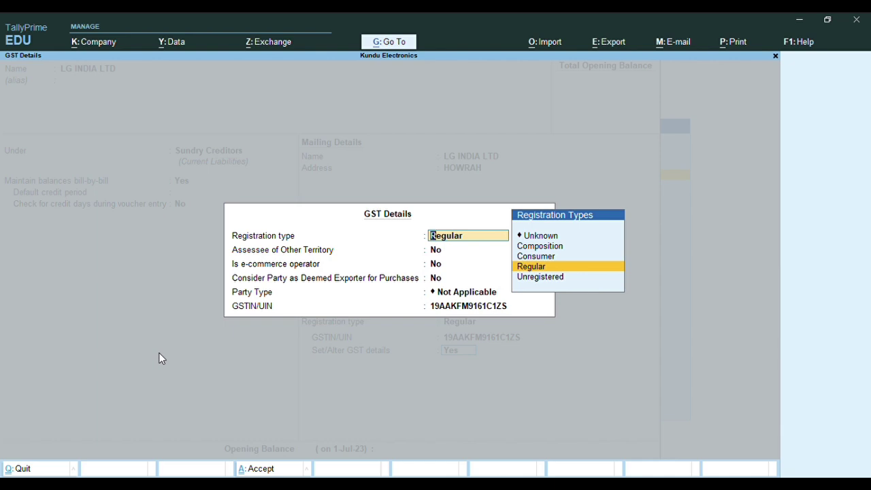
{"action": "key", "text": "BackSpace"}
{"action": "key", "text": "Escape"}
{"action": "key", "text": "y"}
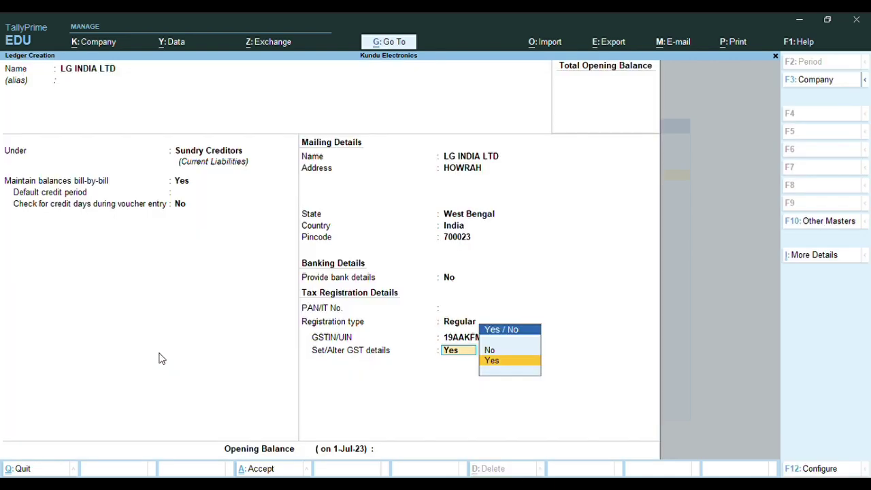
{"action": "key", "text": "Up"}
{"action": "key", "text": "Return"}
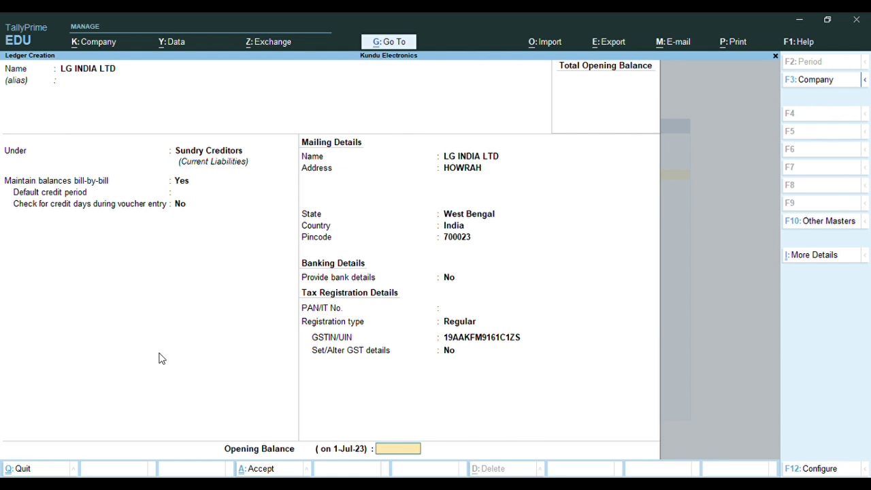
{"action": "key", "text": "Return"}
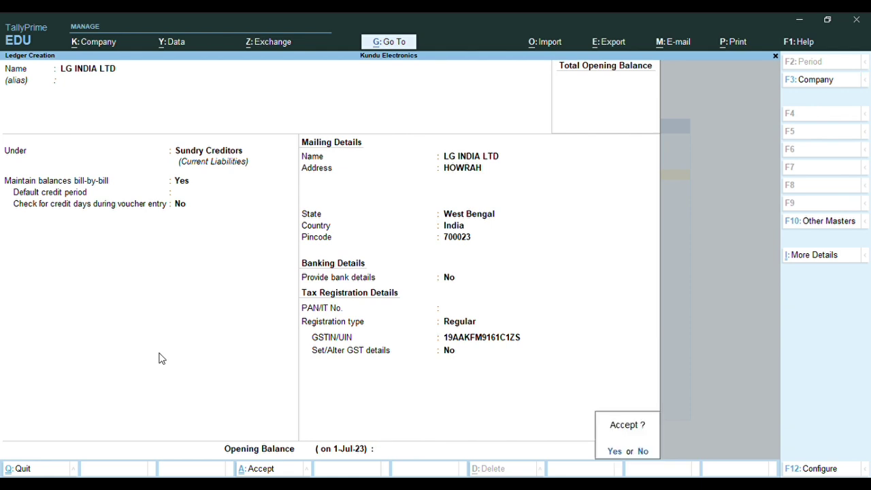
Save LG INDIA LTD and name the next creditor ledger VIDEOCON INDIA LTD
{"action": "key", "text": "y"}
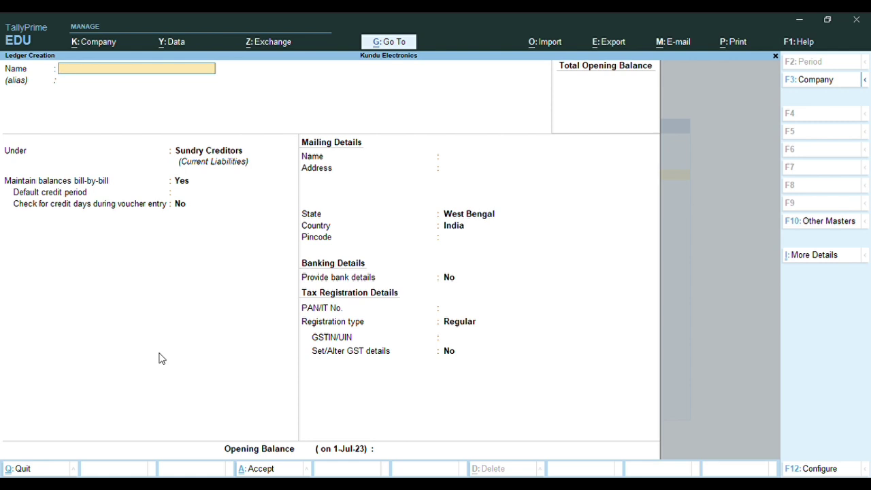
{"action": "type", "text": "VIDEOCON INDIA"}
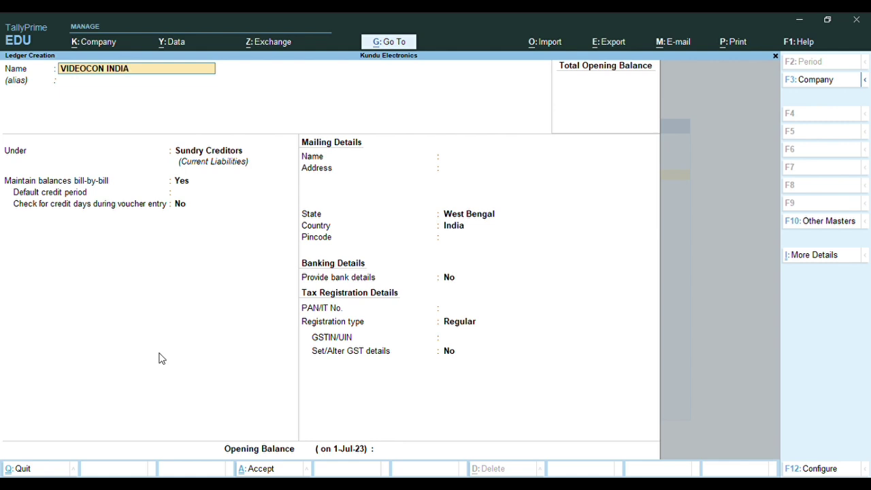
{"action": "type", "text": " LTD"}
{"action": "key", "text": "Return"}
{"action": "key", "text": "Return"}
{"action": "key", "text": "Return"}
{"action": "key", "text": "Return"}
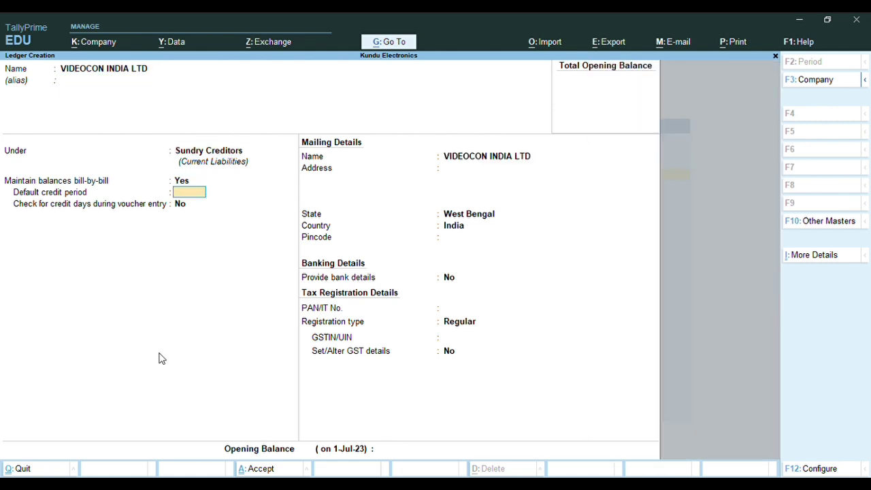
Enter pincode 700023 and address HOOGLEY for VIDEOCON INDIA LTD
{"action": "key", "text": "Return"}
{"action": "key", "text": "Return"}
{"action": "key", "text": "Return"}
{"action": "key", "text": "Return"}
{"action": "key", "text": "Return"}
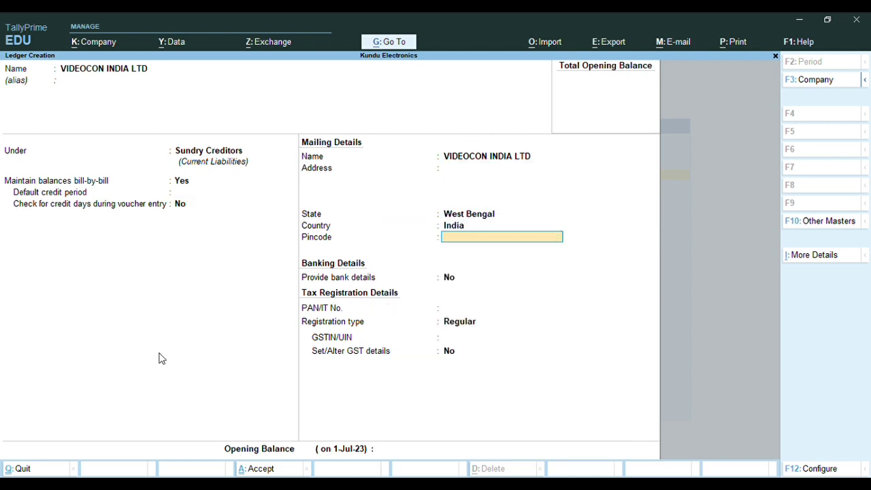
{"action": "type", "text": "700023"}
{"action": "key", "text": "shift+Tab"}
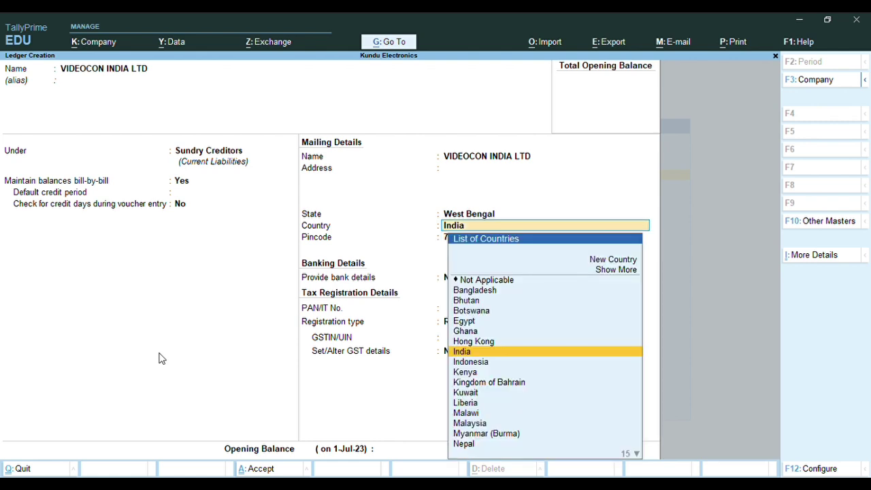
{"action": "key", "text": "shift+Tab"}
{"action": "key", "text": "shift+Tab"}
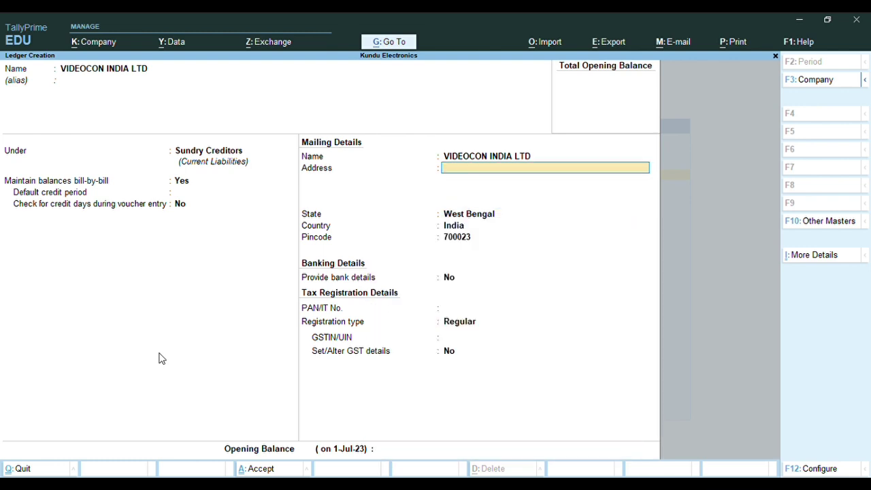
{"action": "type", "text": "HOOGLEY"}
Keep Regular registration, enter VIDEOCON INDIA LTD's GSTIN past the warning, and accept the ledger
{"action": "key", "text": "Return"}
{"action": "key", "text": "Return"}
{"action": "key", "text": "Return"}
{"action": "key", "text": "Return"}
{"action": "key", "text": "Return"}
{"action": "key", "text": "Return"}
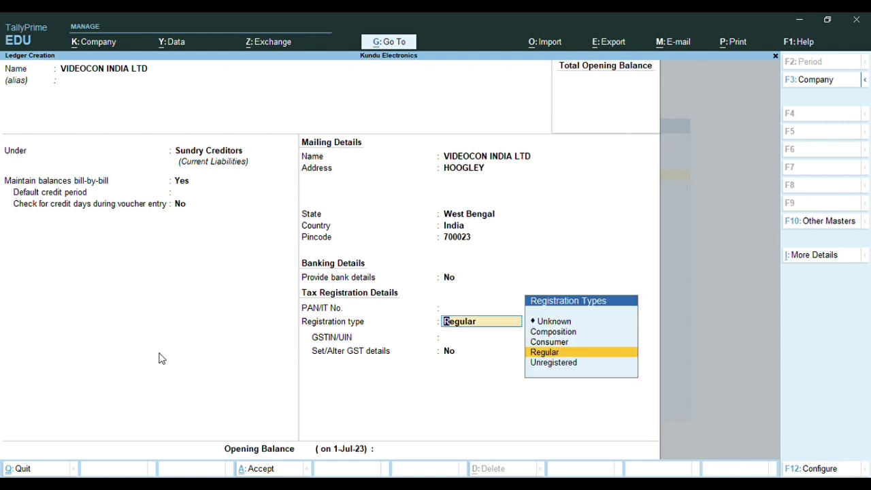
{"action": "key", "text": "Return"}
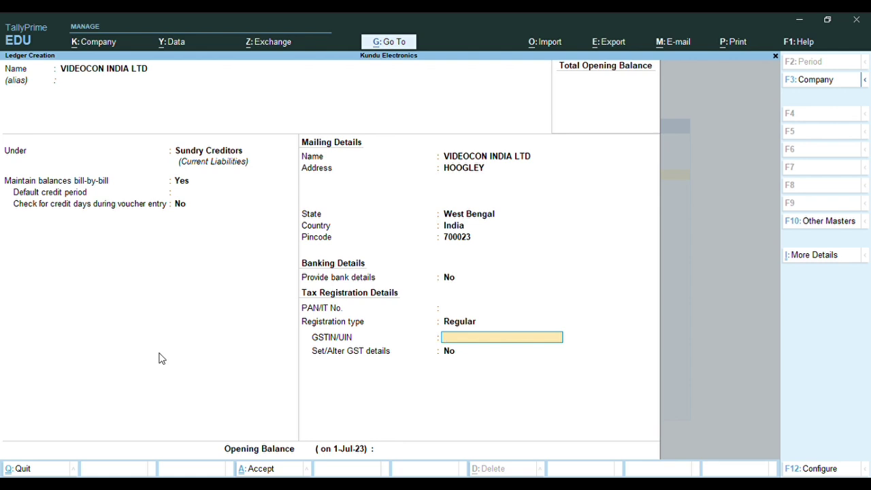
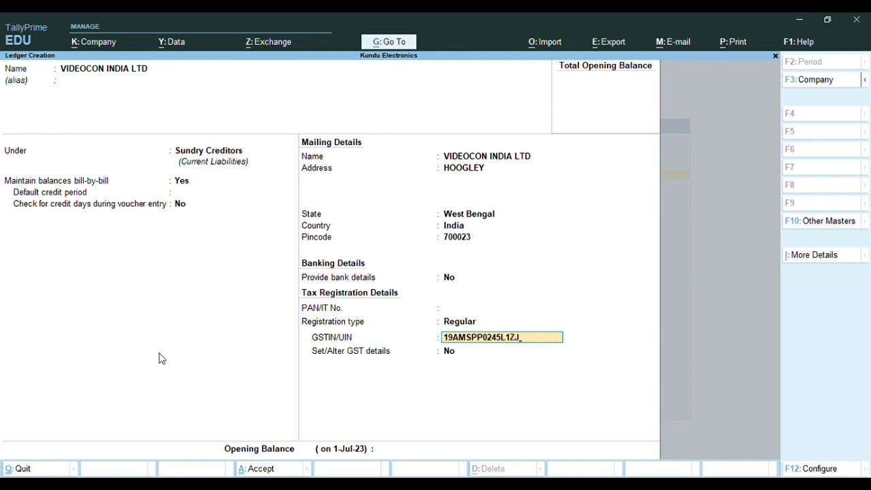
{"action": "key", "text": "Return"}
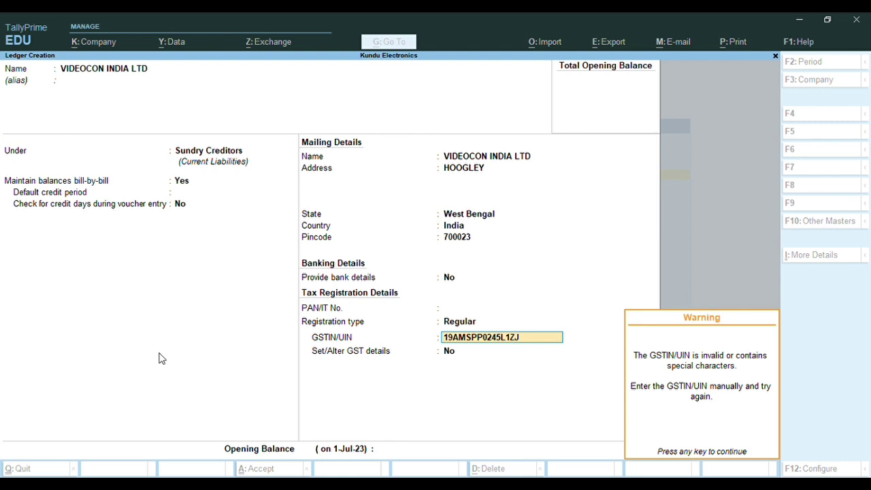
{"action": "key", "text": "Return"}
{"action": "key", "text": "Return"}
{"action": "key", "text": "Return"}
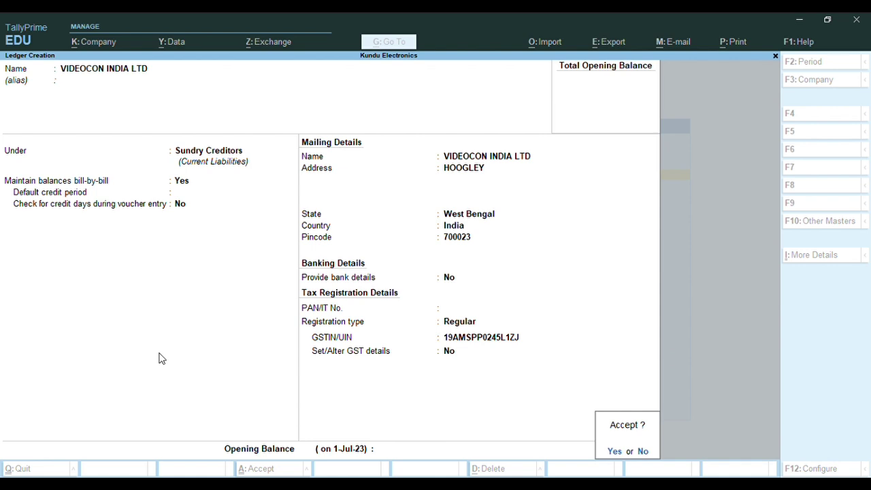
{"action": "key", "text": "Return"}
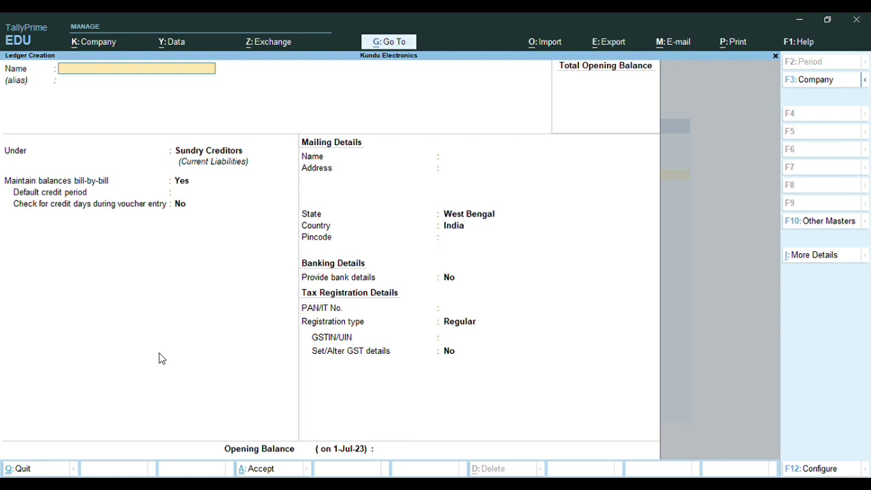
Leave ledger creation, open a blank Purchase voucher, then quit it unsaved to Gateway
{"action": "key", "text": "Escape"}
{"action": "key", "text": "Escape"}
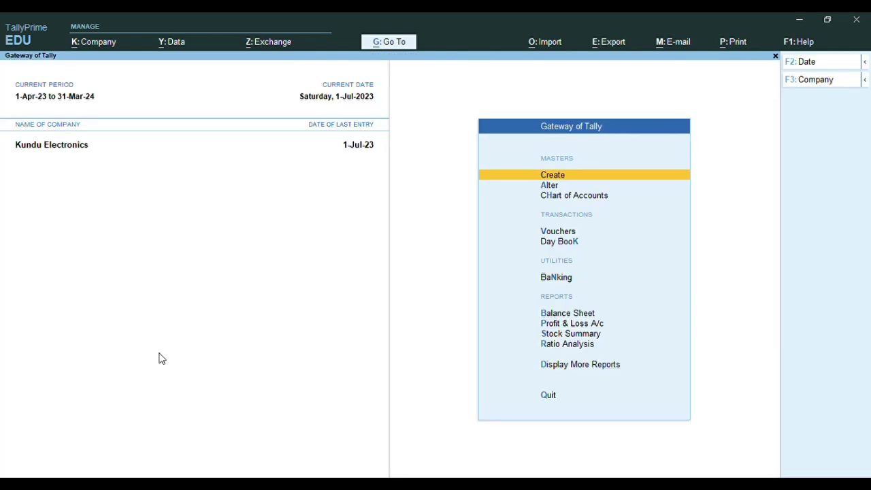
{"action": "key", "text": "v"}
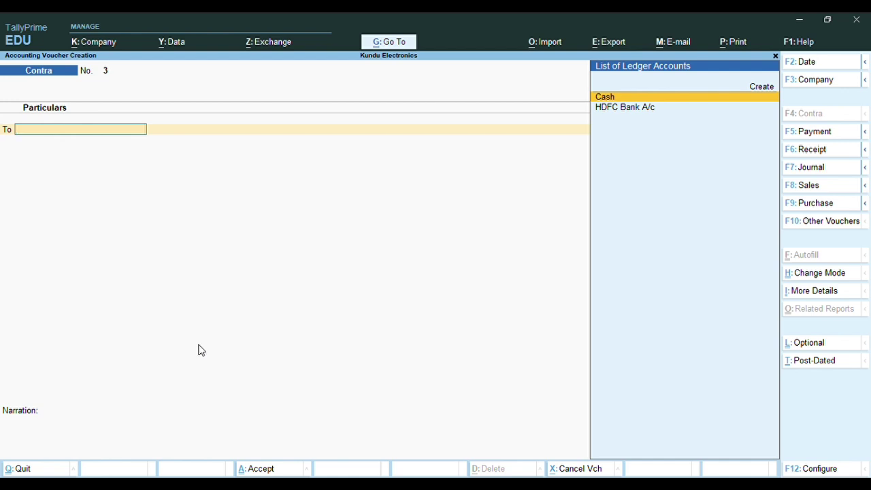
{"action": "left_click", "coordinate": [828, 204]}
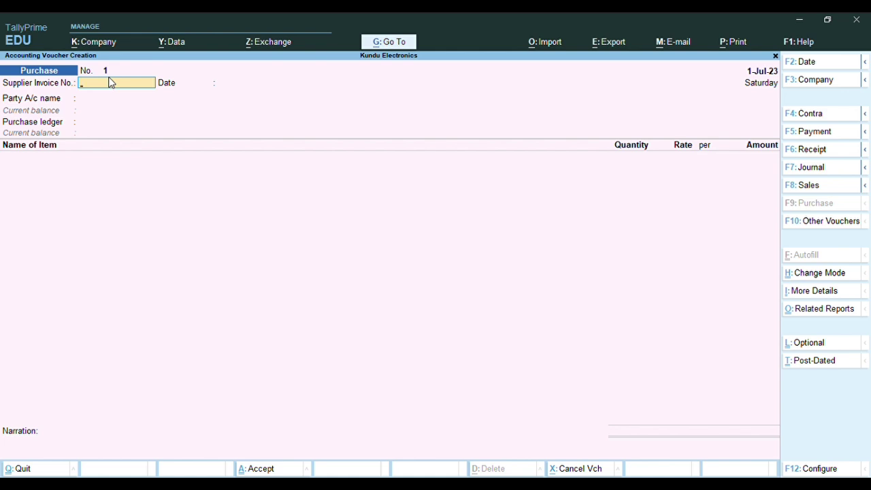
{"action": "key", "text": "Escape"}
{"action": "key", "text": "y"}
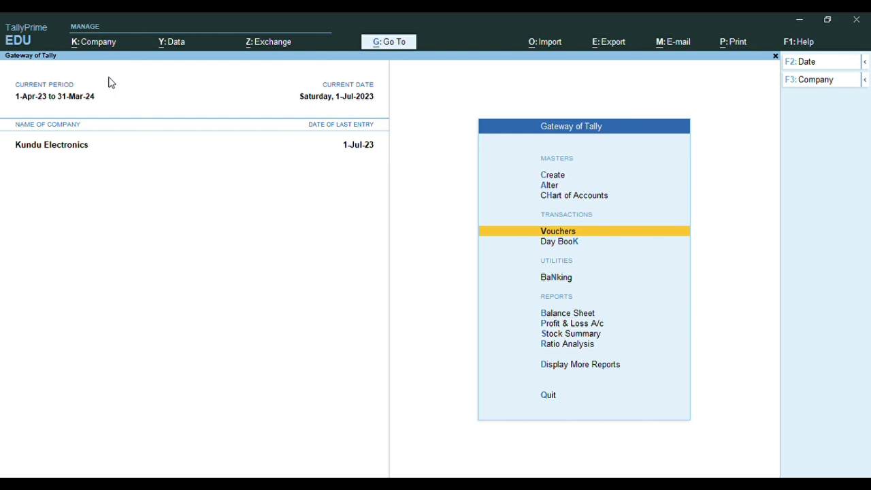
Open a Purchase voucher from Gateway and quit it without saving
{"action": "key", "text": "Up"}
{"action": "key", "text": "Up"}
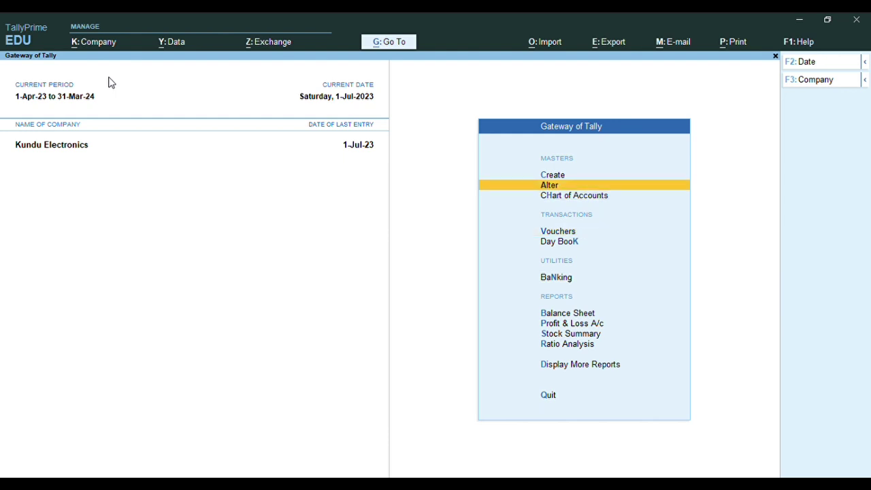
{"action": "key", "text": "Down"}
{"action": "key", "text": "Down"}
{"action": "key", "text": "Down"}
{"action": "key", "text": "Up"}
{"action": "key", "text": "Return"}
{"action": "key", "text": "Escape"}
{"action": "key", "text": "y"}
Set the Purchase voucher type's numbering method to Automatic (Manual Override) and save it
{"action": "key", "text": "Up"}
{"action": "key", "text": "Up"}
{"action": "key", "text": "Return"}
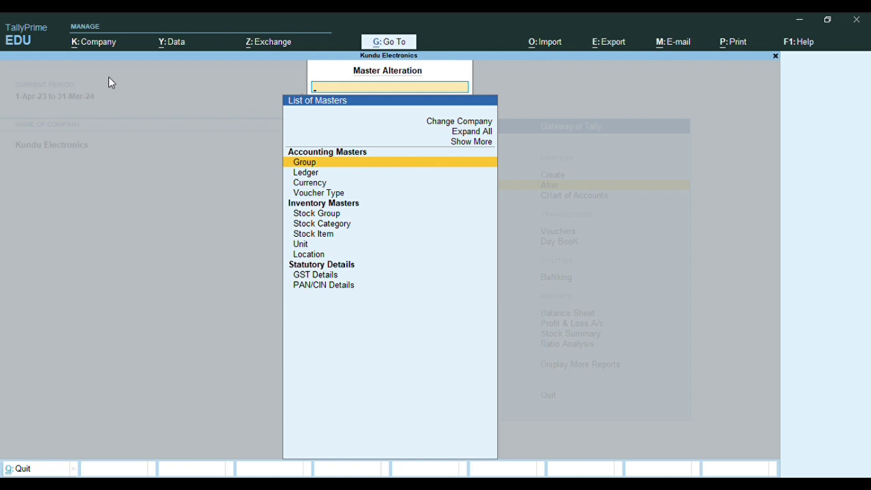
{"action": "key", "text": "Down"}
{"action": "key", "text": "Down"}
{"action": "key", "text": "Down"}
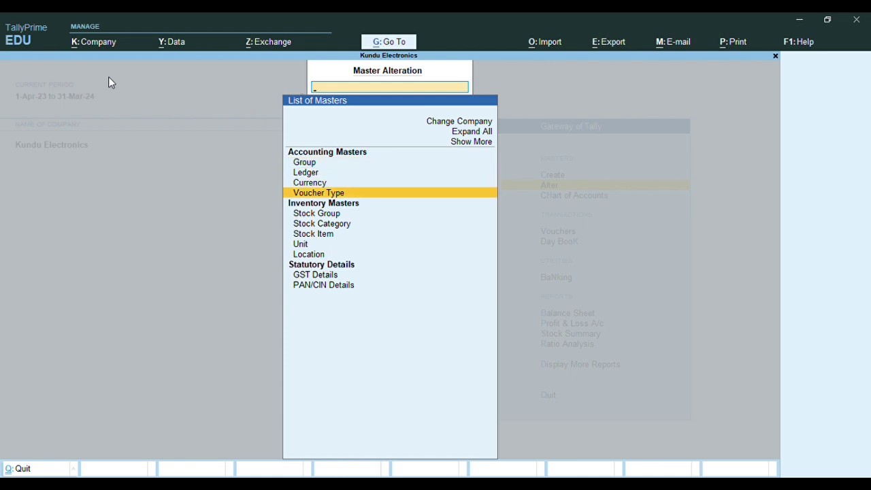
{"action": "key", "text": "Return"}
{"action": "key", "text": "Down"}
{"action": "key", "text": "Down"}
{"action": "key", "text": "Down"}
{"action": "key", "text": "Down"}
{"action": "key", "text": "Down"}
{"action": "key", "text": "Down"}
{"action": "key", "text": "Down"}
{"action": "key", "text": "Down"}
{"action": "key", "text": "Down"}
{"action": "key", "text": "Down"}
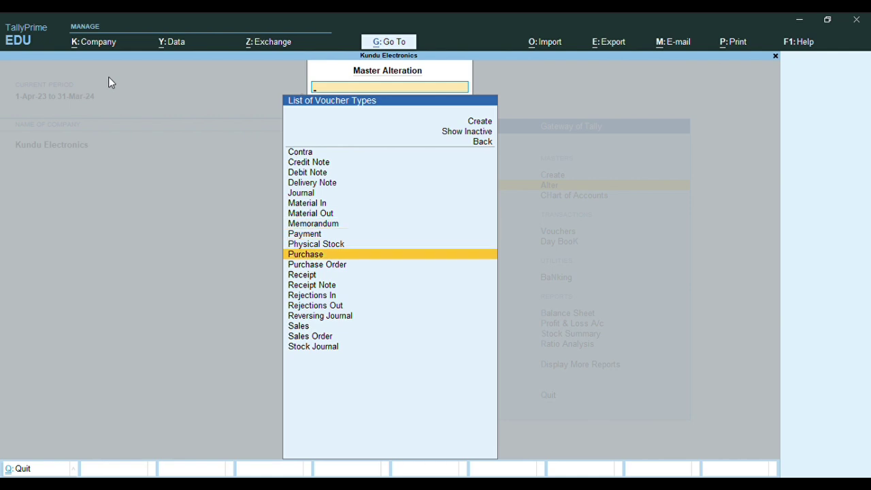
{"action": "key", "text": "Return"}
{"action": "key", "text": "Return"}
{"action": "key", "text": "Return"}
{"action": "key", "text": "Return"}
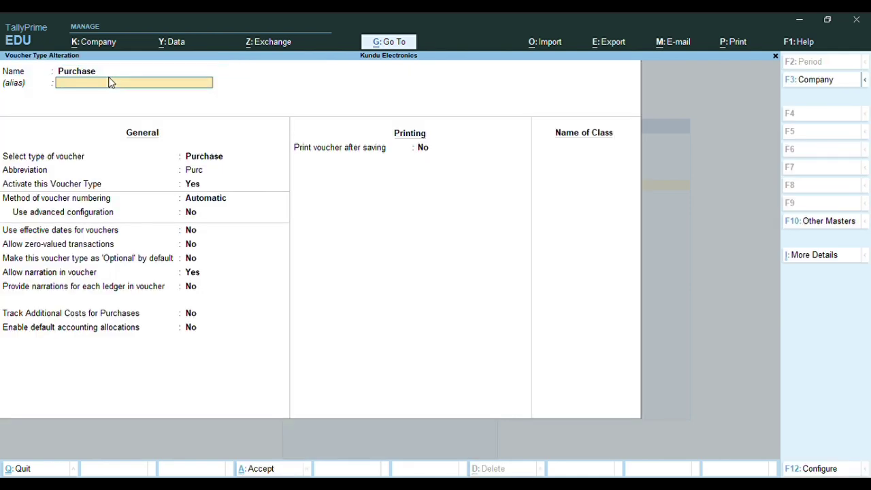
{"action": "key", "text": "Return"}
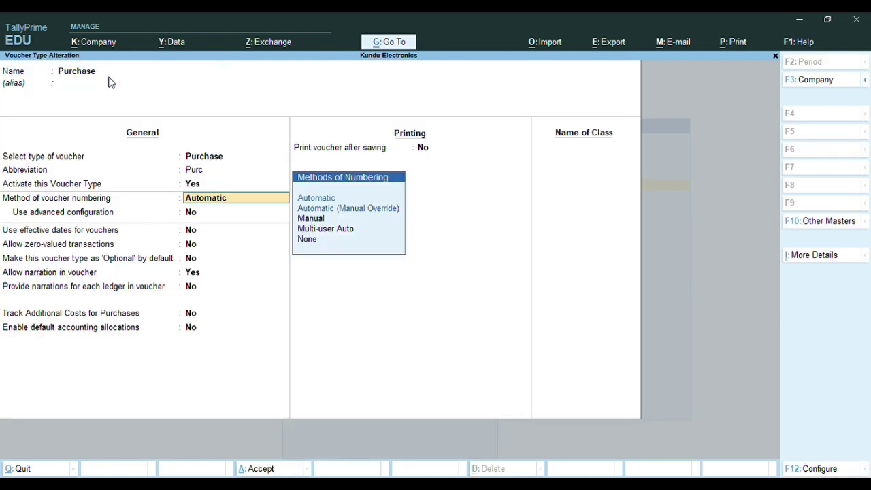
{"action": "key", "text": "Down"}
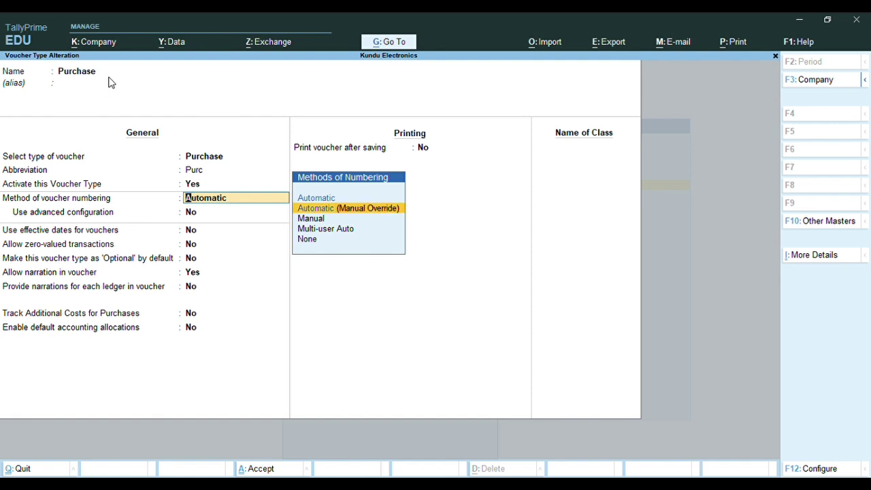
{"action": "key", "text": "Return"}
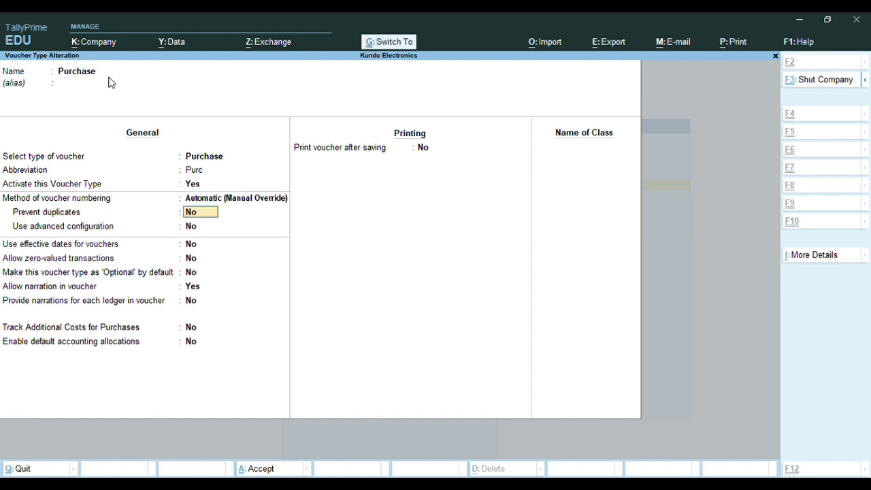
{"action": "key", "text": "ctrl+a"}
Recheck the Purchase voucher type's numbering, then open a new Purchase voucher
{"action": "key", "text": "Escape"}
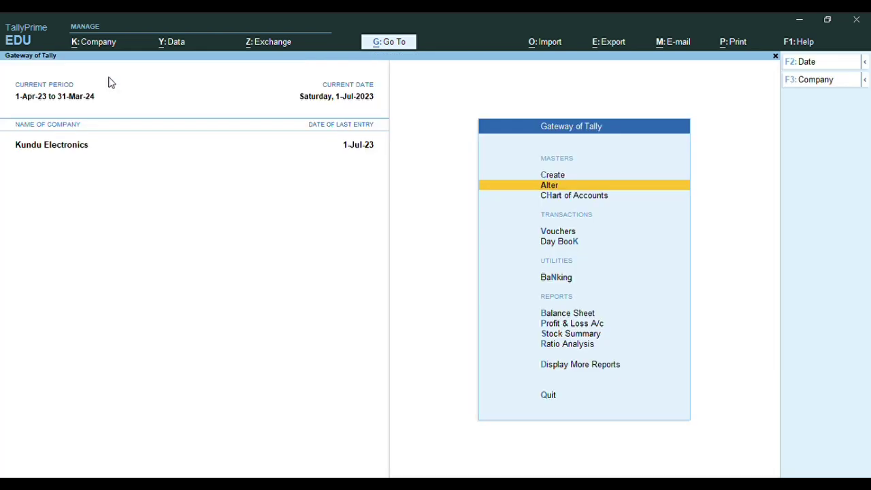
{"action": "key", "text": "F9"}
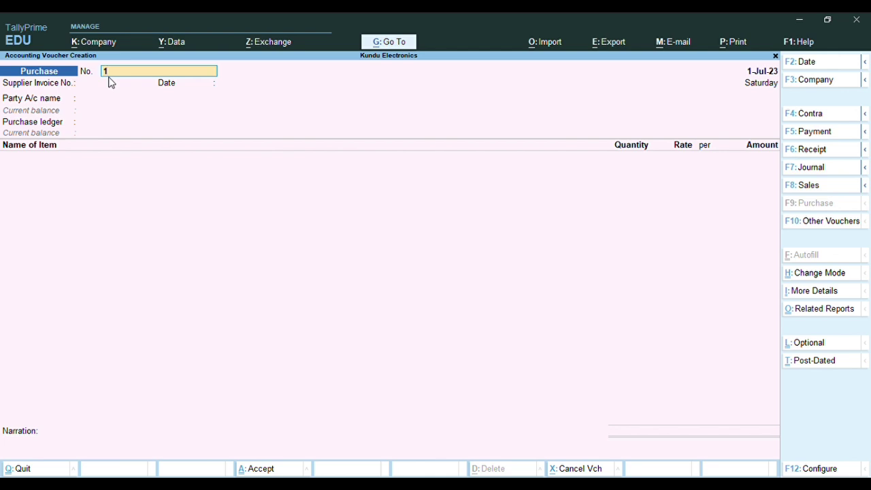
{"action": "key", "text": "Escape"}
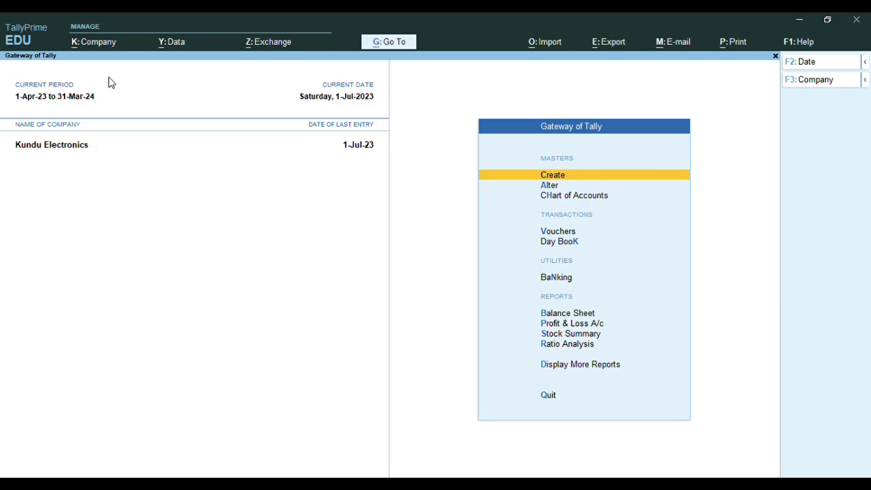
{"action": "key", "text": "a"}
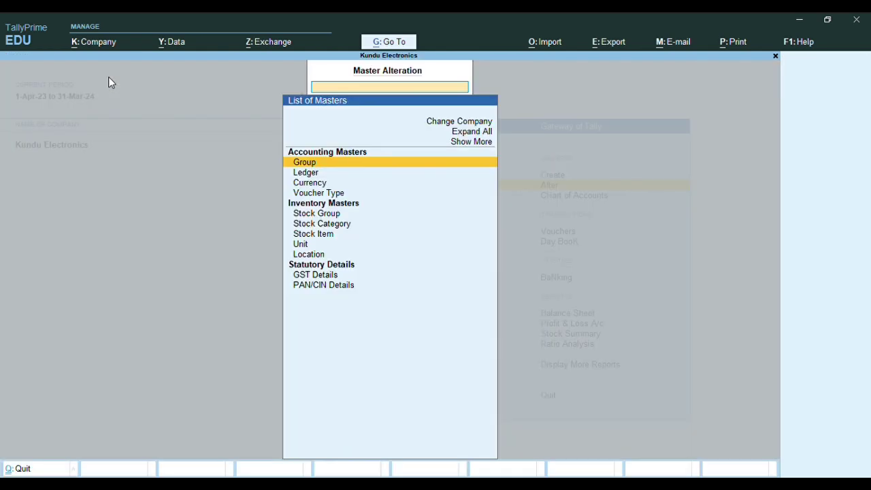
{"action": "key", "text": "Down"}
{"action": "key", "text": "Down"}
{"action": "key", "text": "Down"}
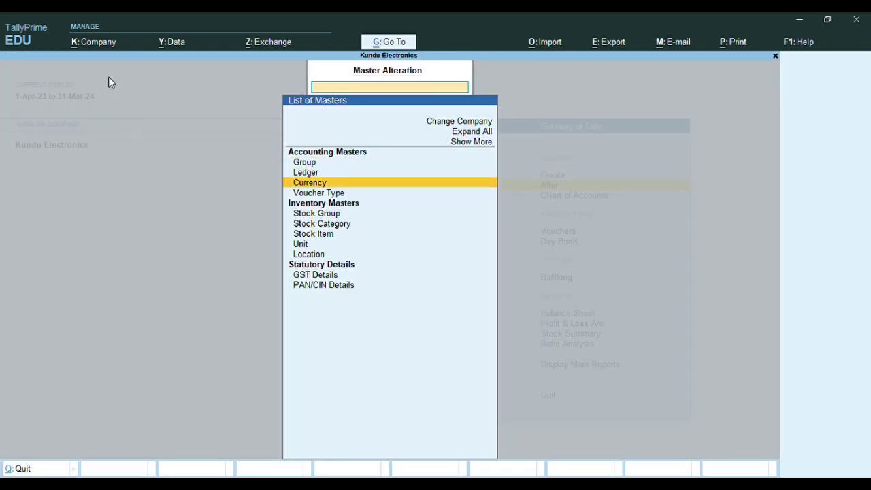
{"action": "key", "text": "Return"}
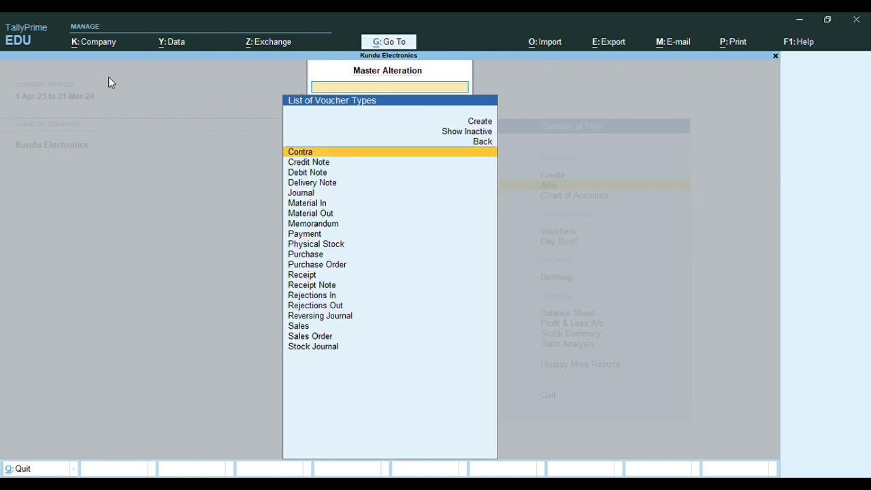
{"action": "type", "text": "PU"}
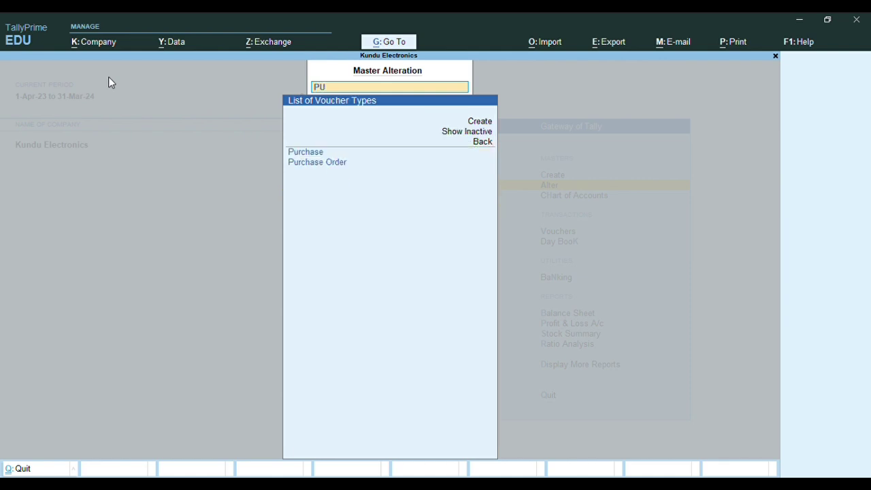
{"action": "key", "text": "Return"}
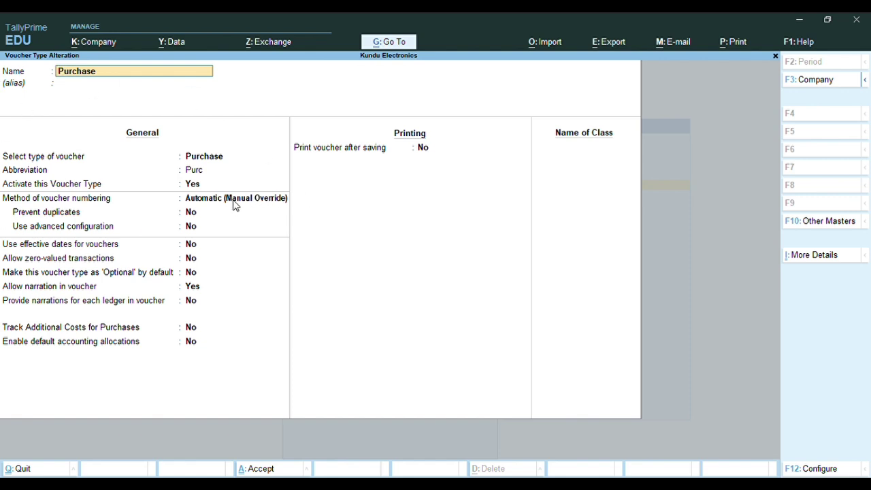
{"action": "key", "text": "Escape"}
{"action": "key", "text": "Escape"}
{"action": "key", "text": "Up"}
{"action": "key", "text": "v"}
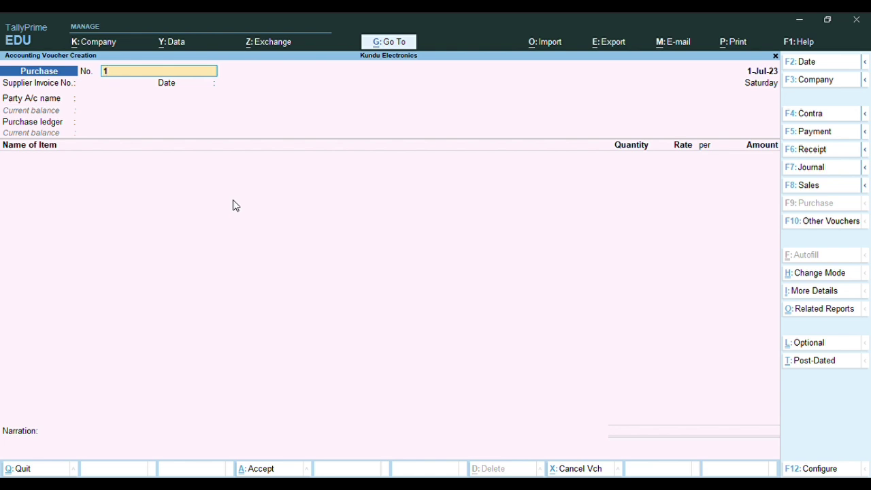
Enter VL/01 as voucher and supplier invoice number, with invoice and voucher dates 2-Jul-23
{"action": "type", "text": "VL/01"}
{"action": "key", "text": "Return"}
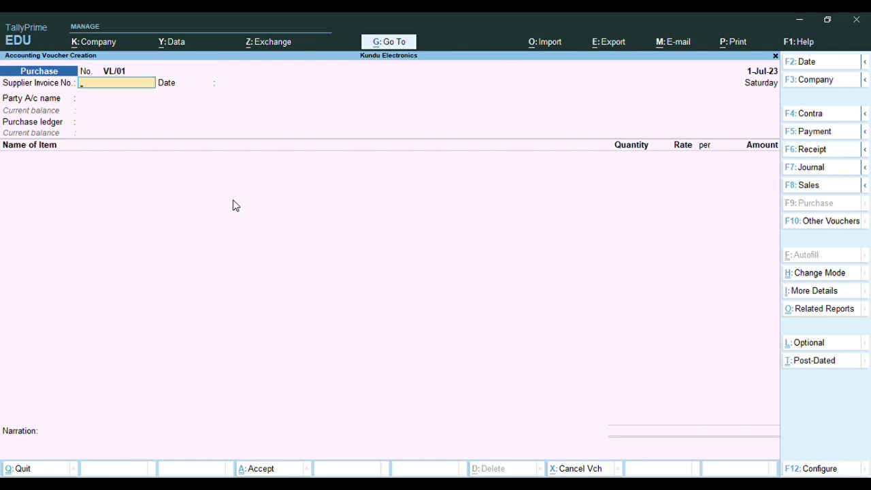
{"action": "type", "text": "VL/01"}
{"action": "key", "text": "Return"}
{"action": "type", "text": "2.7"}
{"action": "key", "text": "Return"}
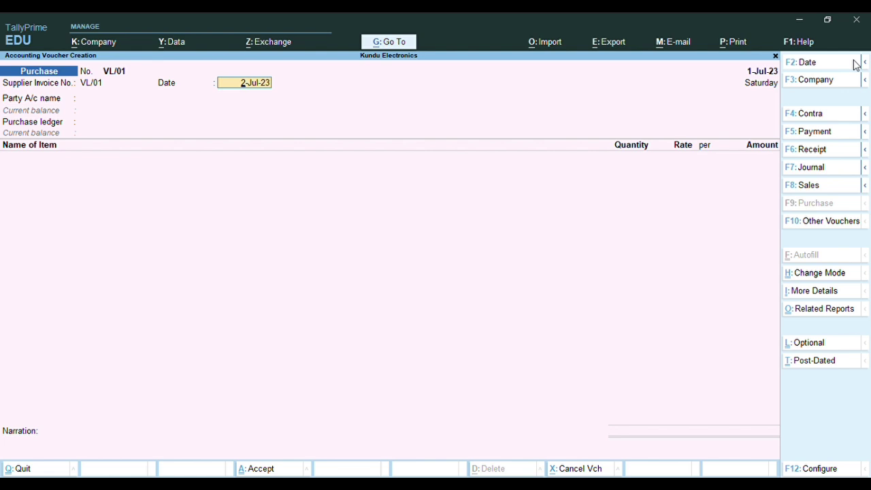
{"action": "left_click", "coordinate": [856, 65]}
{"action": "key", "text": "Return"}
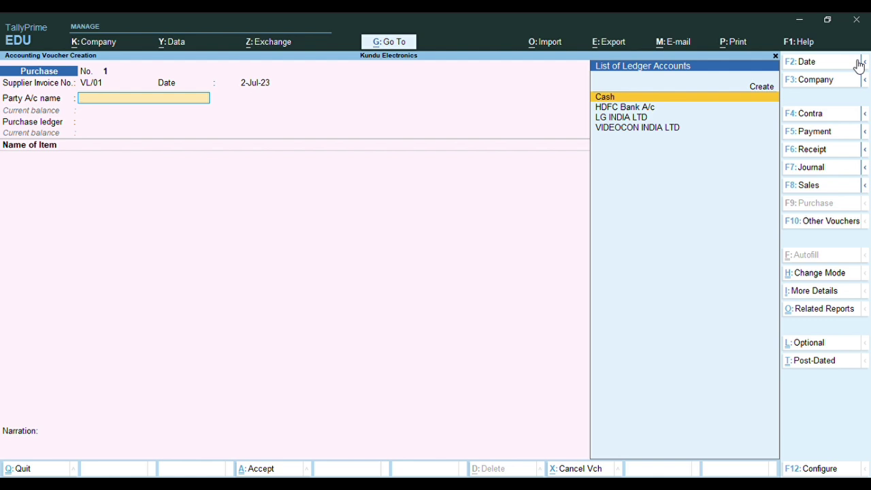
Choose VIDEOCON INDIA LTD as party, accepting receipt and party details unchanged
{"action": "key", "text": "Down"}
{"action": "key", "text": "Down"}
{"action": "key", "text": "Down"}
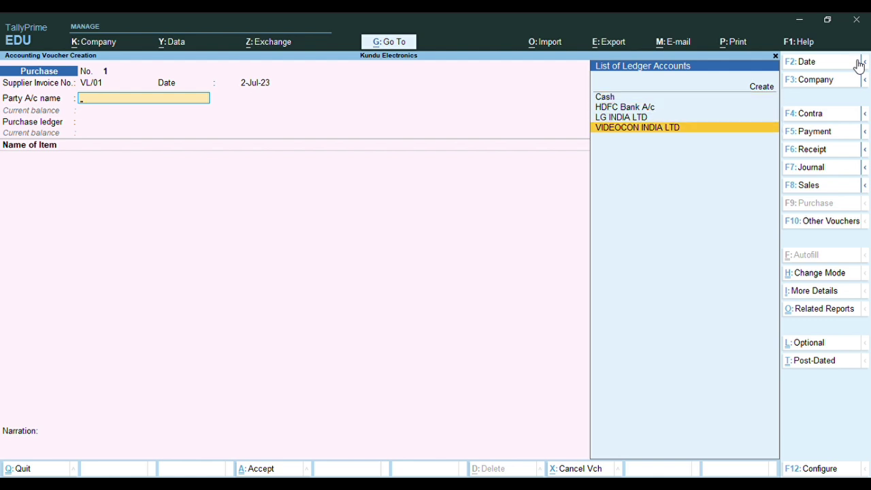
{"action": "key", "text": "Return"}
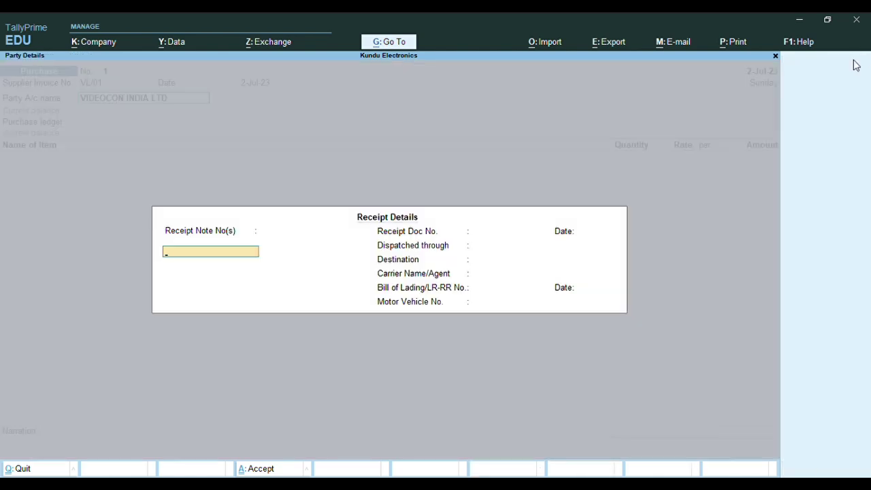
{"action": "key", "text": "Return"}
{"action": "key", "text": "Return"}
{"action": "key", "text": "Return"}
{"action": "key", "text": "Return"}
{"action": "key", "text": "Return"}
{"action": "key", "text": "Return"}
{"action": "key", "text": "Return"}
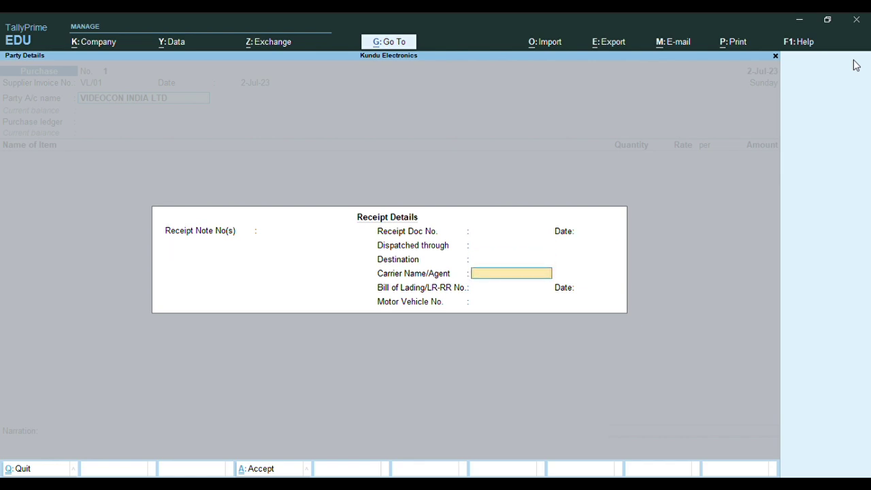
{"action": "key", "text": "Return"}
{"action": "key", "text": "Return"}
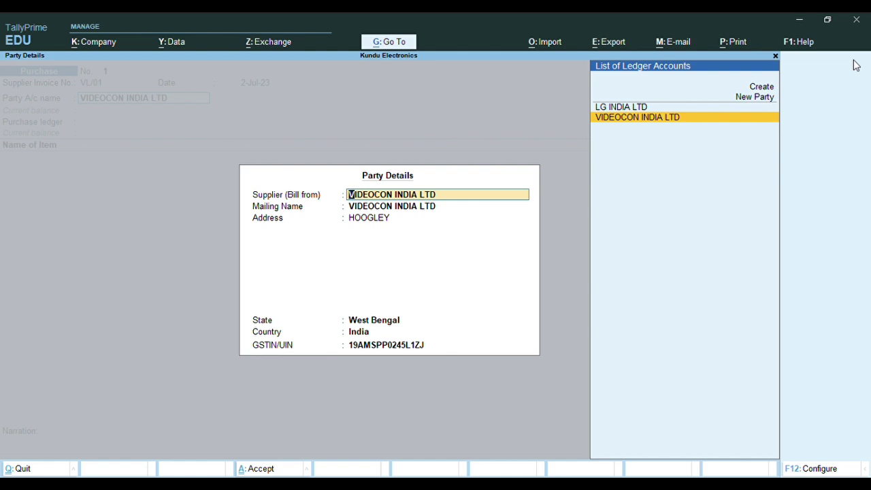
{"action": "key", "text": "Return"}
{"action": "key", "text": "Return"}
{"action": "key", "text": "Return"}
{"action": "key", "text": "Return"}
{"action": "key", "text": "Return"}
{"action": "key", "text": "Return"}
{"action": "key", "text": "Return"}
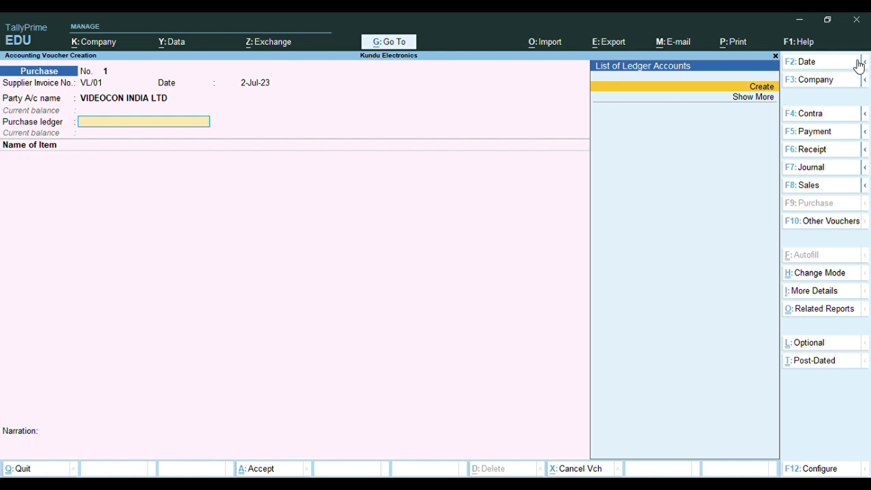
Create ledger PURCHASE A/C under Purchase Accounts with supply type Goods and save it
{"action": "key", "text": "alt+c"}
{"action": "type", "text": "PURCHASE A/C"}
{"action": "key", "text": "Return"}
{"action": "key", "text": "Return"}
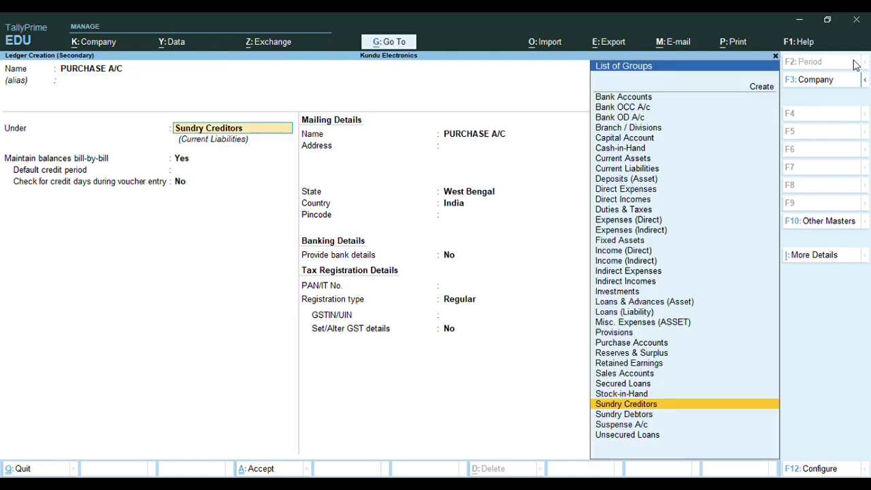
{"action": "type", "text": "PUR"}
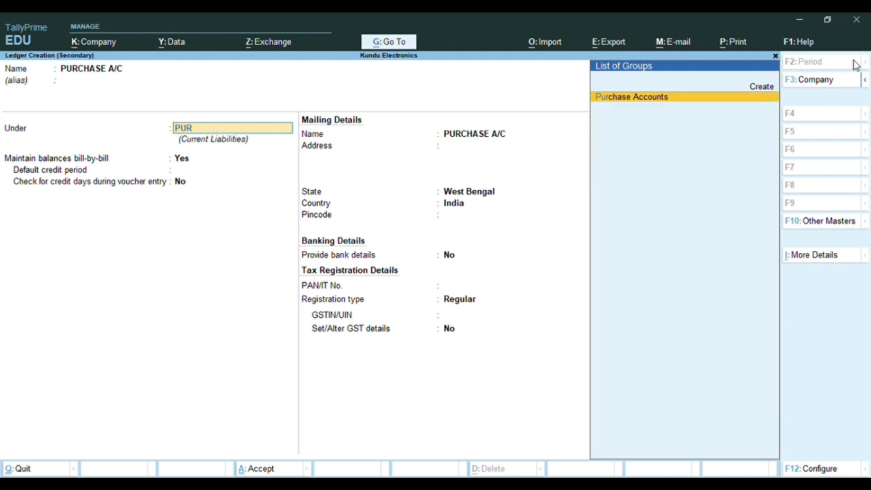
{"action": "key", "text": "Return"}
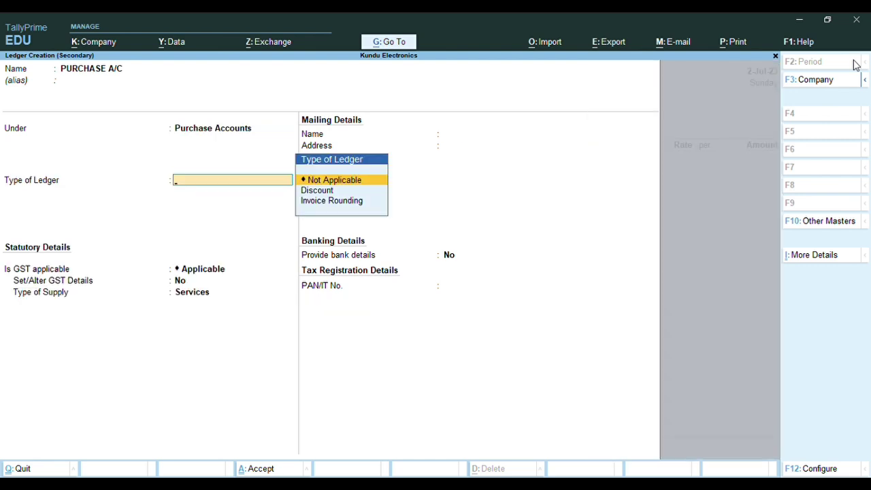
{"action": "key", "text": "Return"}
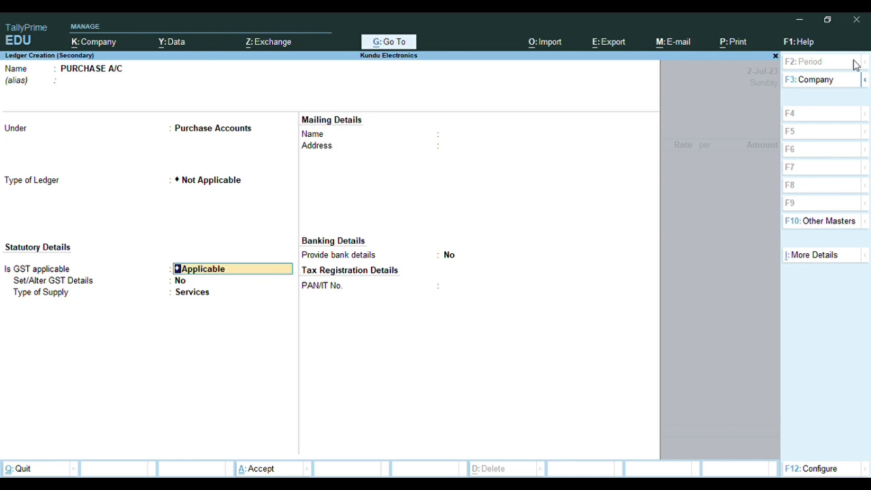
{"action": "key", "text": "Return"}
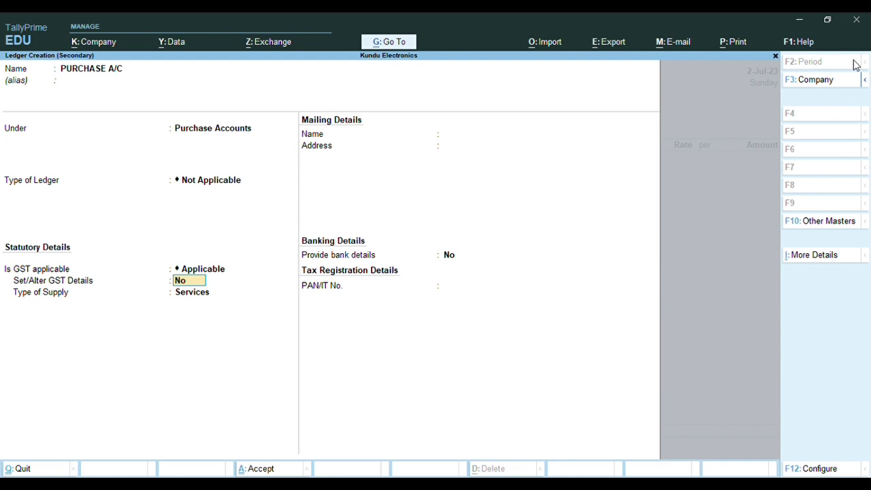
{"action": "key", "text": "Return"}
{"action": "key", "text": "Return"}
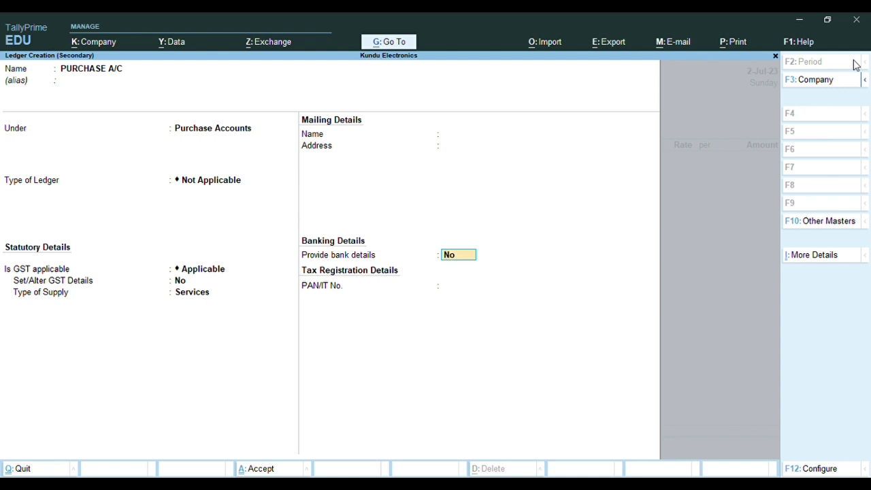
{"action": "key", "text": "BackSpace"}
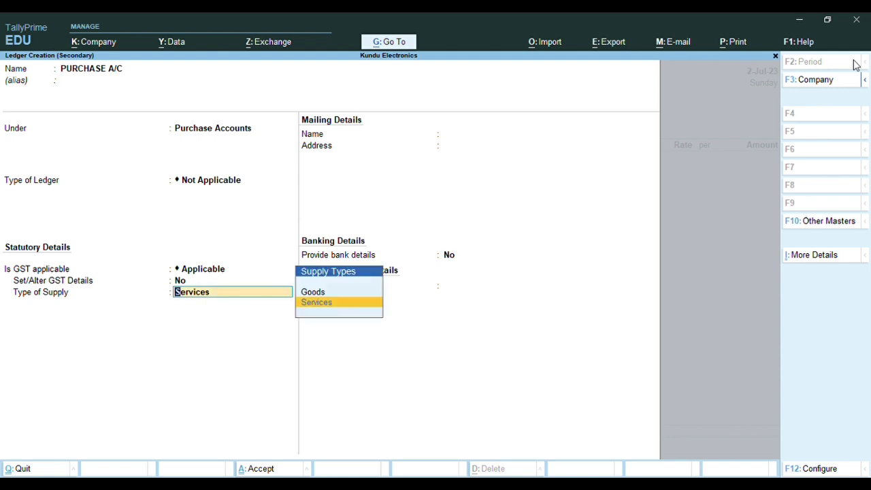
{"action": "key", "text": "Up"}
{"action": "key", "text": "Return"}
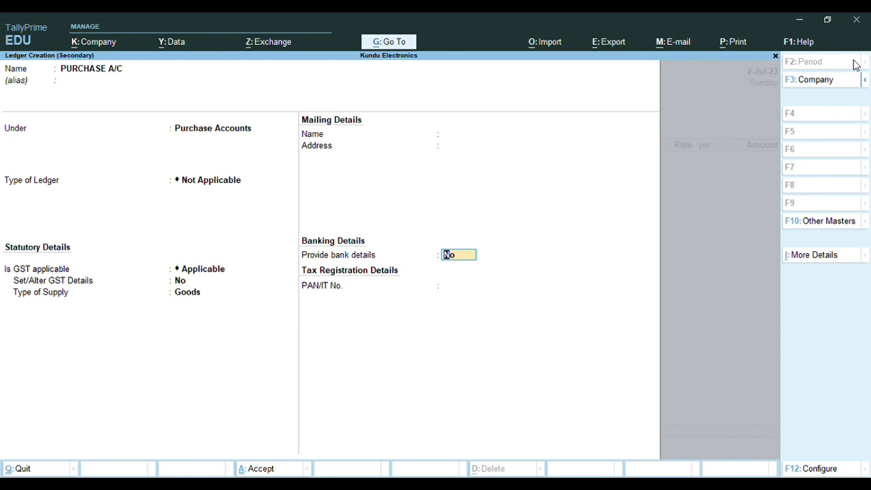
{"action": "key", "text": "Return"}
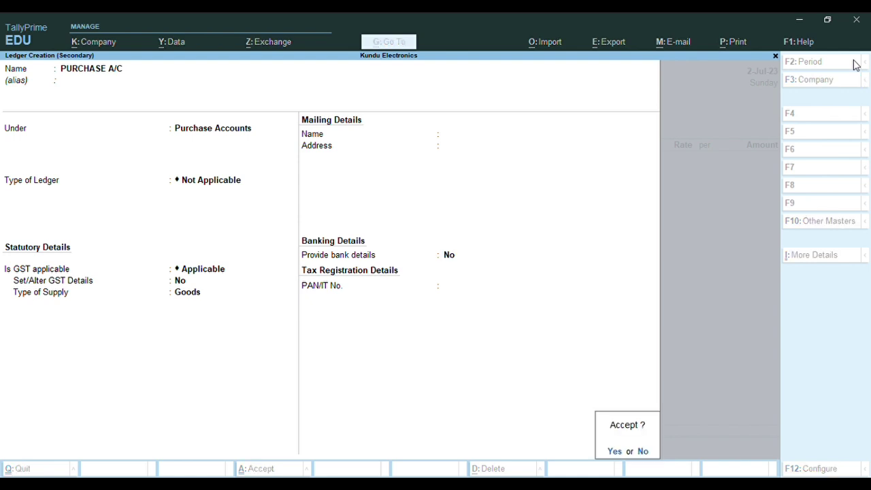
{"action": "key", "text": "Return"}
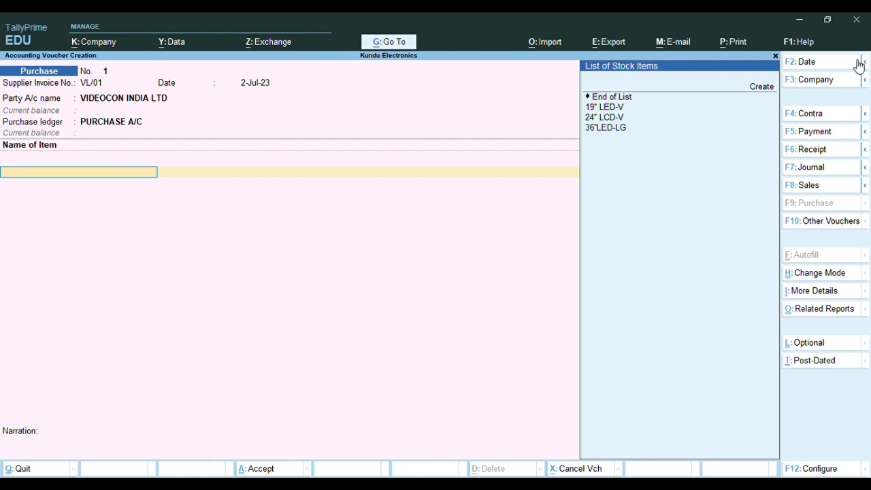
Select item 19" LED-V and allocate it to the SHOWROOM location
{"action": "key", "text": "Down"}
{"action": "key", "text": "Down"}
{"action": "key", "text": "Down"}
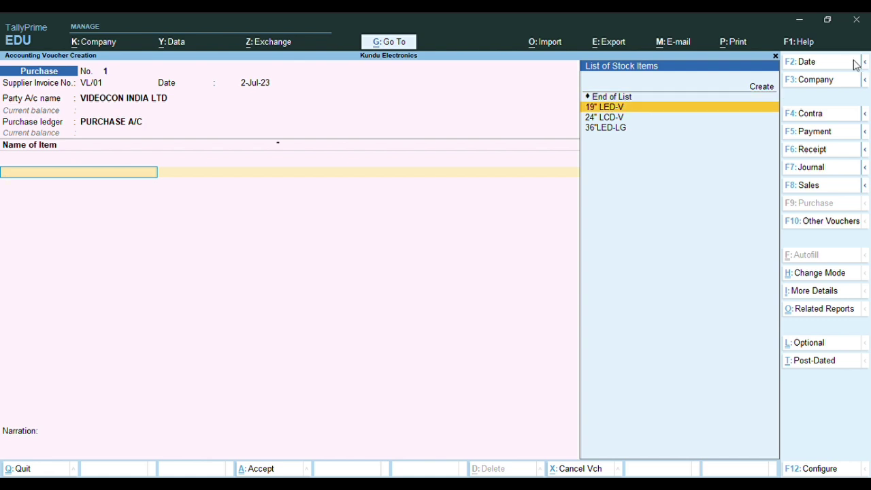
{"action": "key", "text": "Return"}
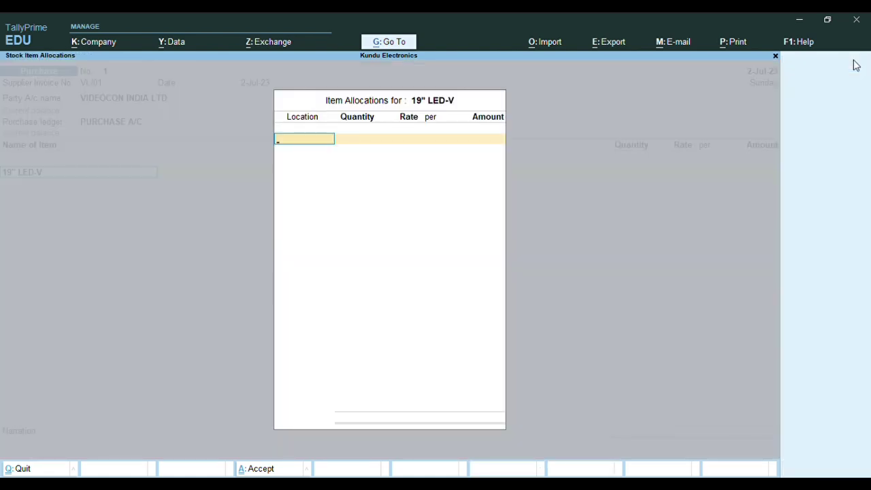
{"action": "key", "text": "Up"}
{"action": "key", "text": "Return"}
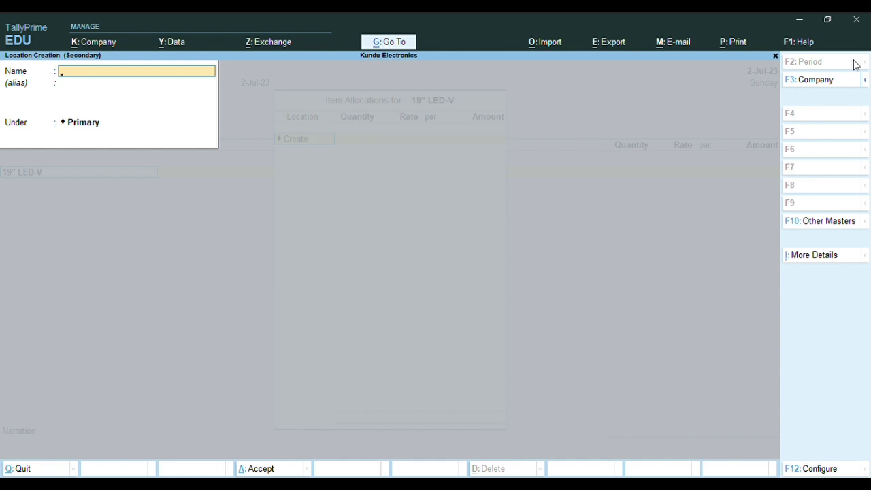
{"action": "key", "text": "Escape"}
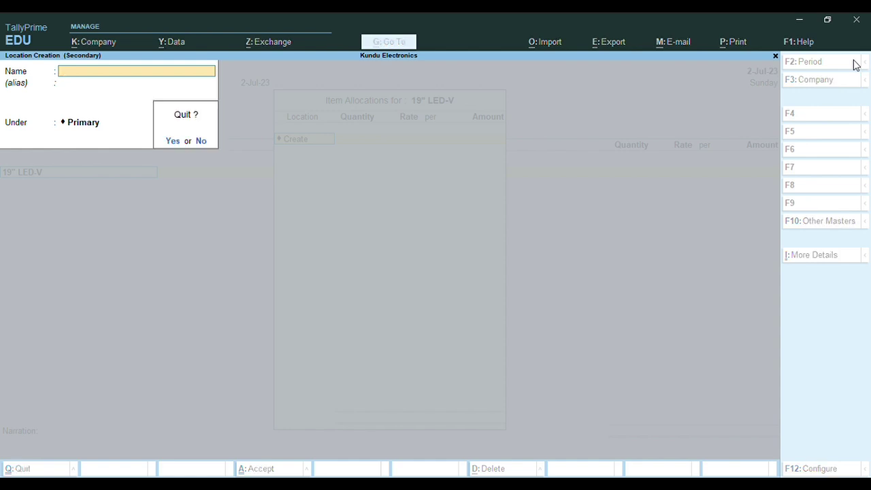
{"action": "key", "text": "y"}
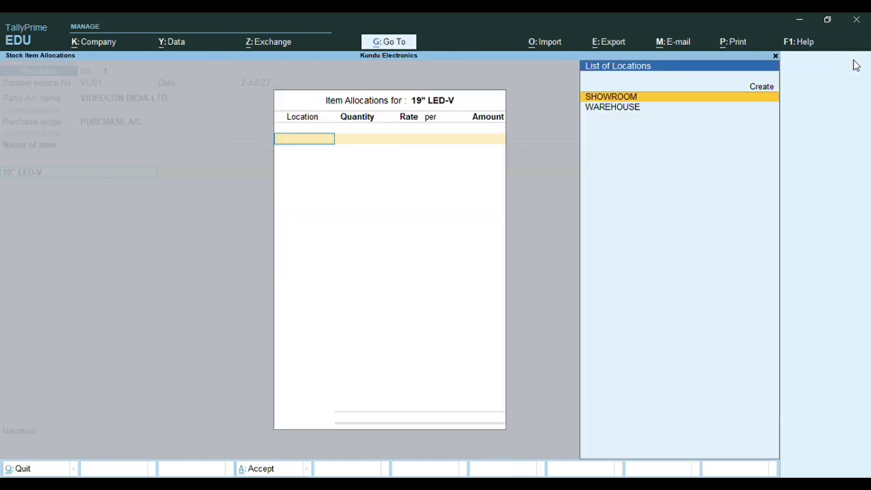
{"action": "key", "text": "Return"}
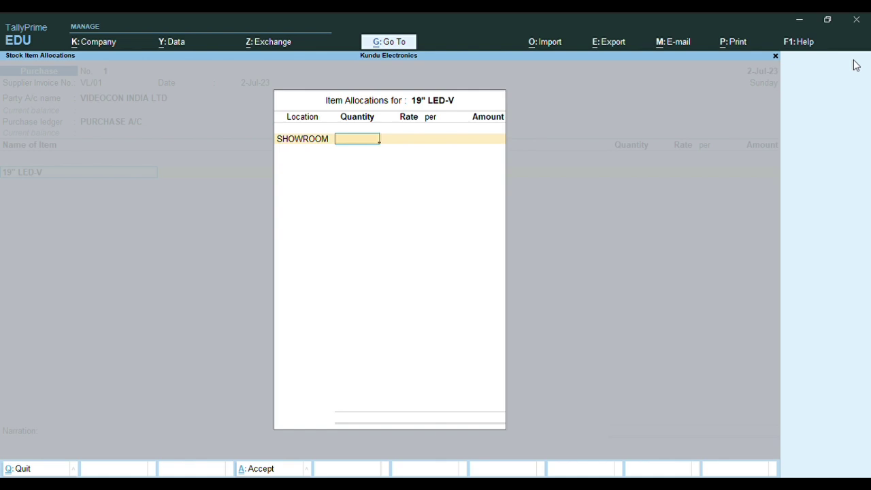
Enter quantity 5 NOS at rate 6,500 in SHOWROOM, giving a 32,500.00 line
{"action": "key", "text": "Escape"}
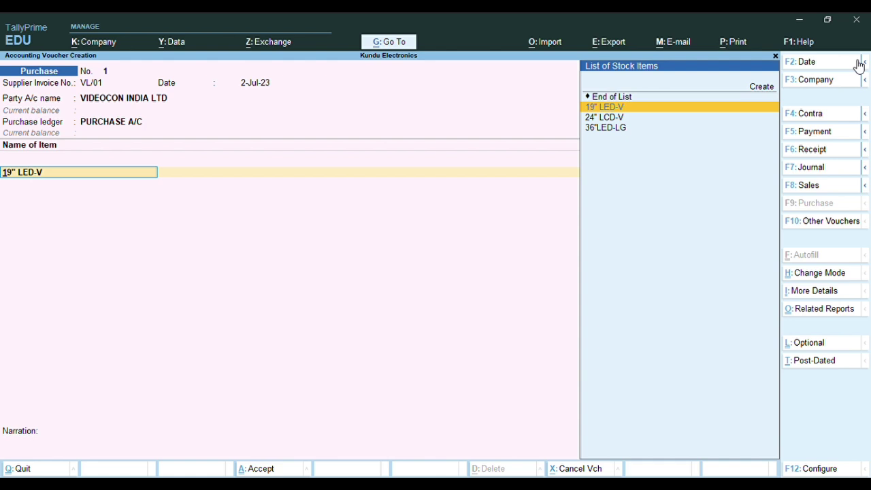
{"action": "key", "text": "Return"}
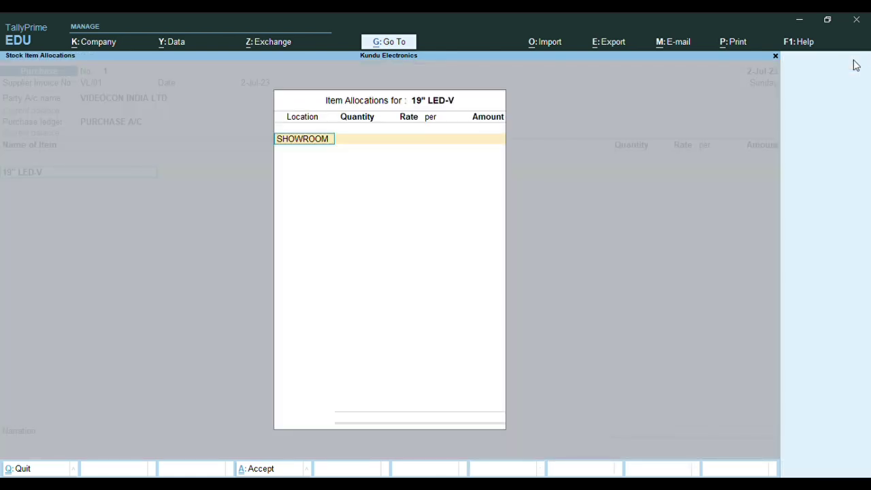
{"action": "key", "text": "Return"}
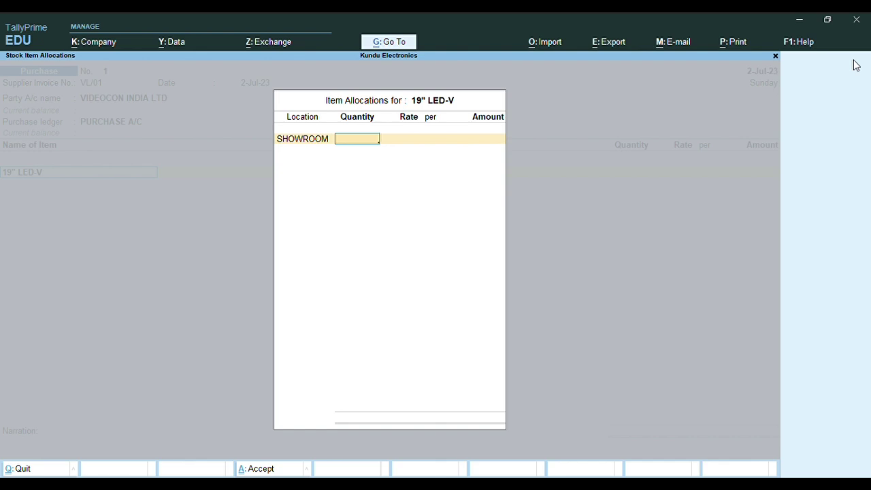
{"action": "type", "text": "5"}
{"action": "key", "text": "Return"}
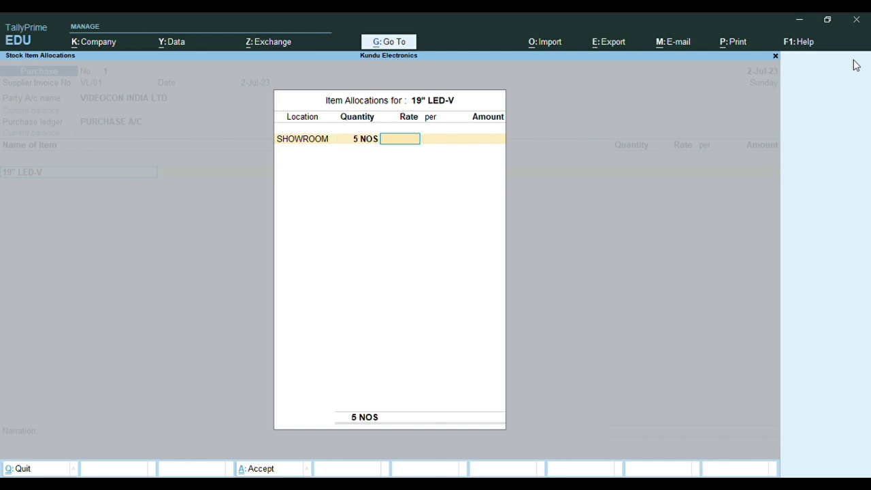
{"action": "type", "text": "6500"}
{"action": "key", "text": "Return"}
{"action": "key", "text": "Return"}
{"action": "key", "text": "Return"}
{"action": "key", "text": "Return"}
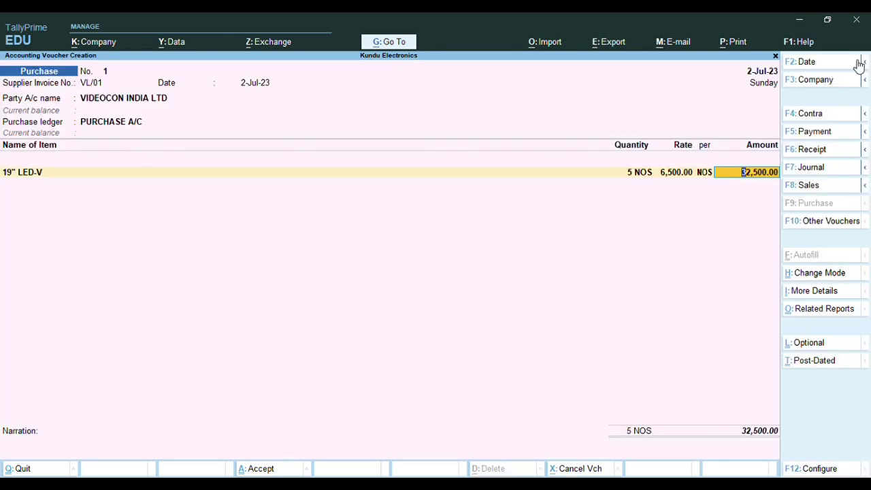
{"action": "key", "text": "Return"}
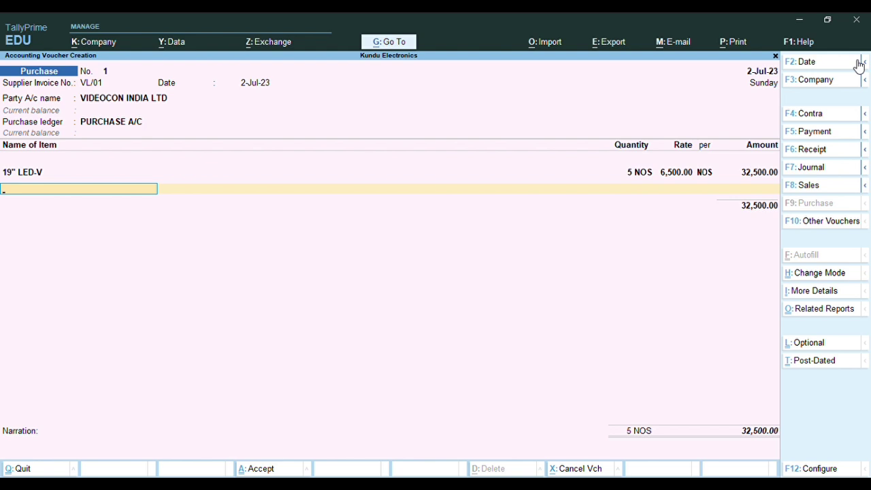
Add 24" LCD-V into SHOWROOM: 5 NOS at 10,500 for 52,500.00
{"action": "type", "text": "24"}
{"action": "key", "text": "Return"}
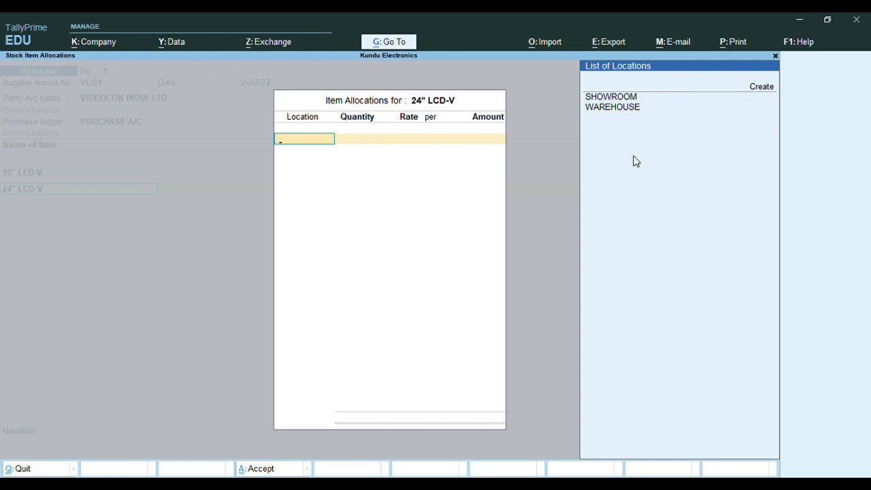
{"action": "key", "text": "Down"}
{"action": "key", "text": "Up"}
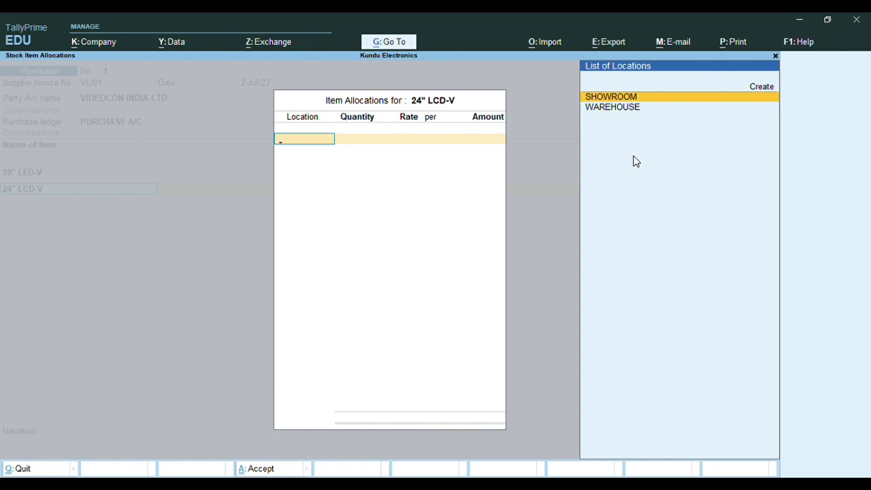
{"action": "key", "text": "Up"}
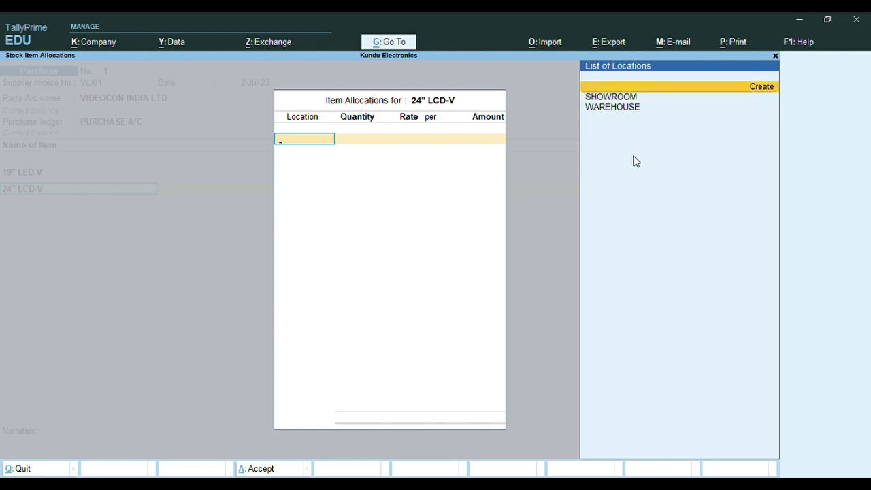
{"action": "key", "text": "Down"}
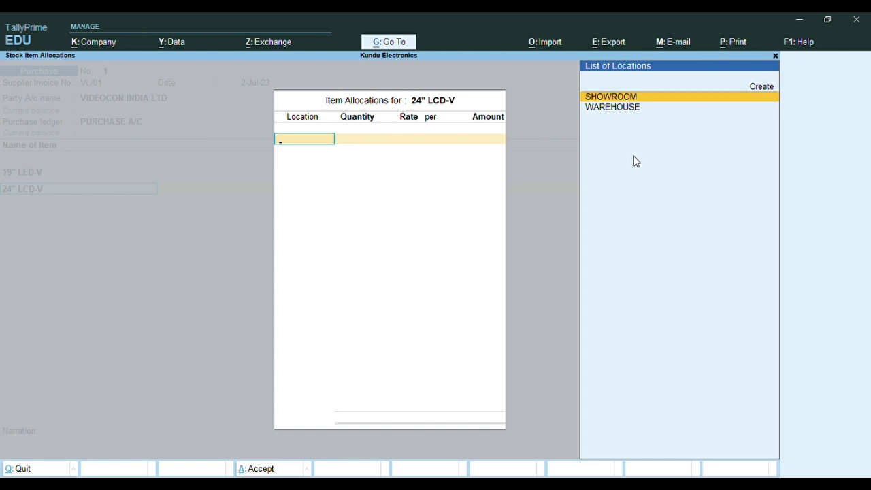
{"action": "key", "text": "Return"}
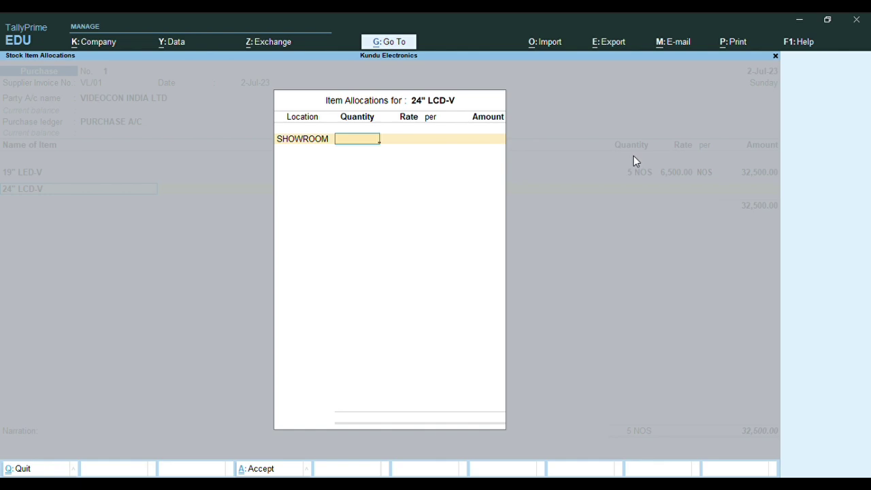
{"action": "type", "text": "5"}
{"action": "key", "text": "Return"}
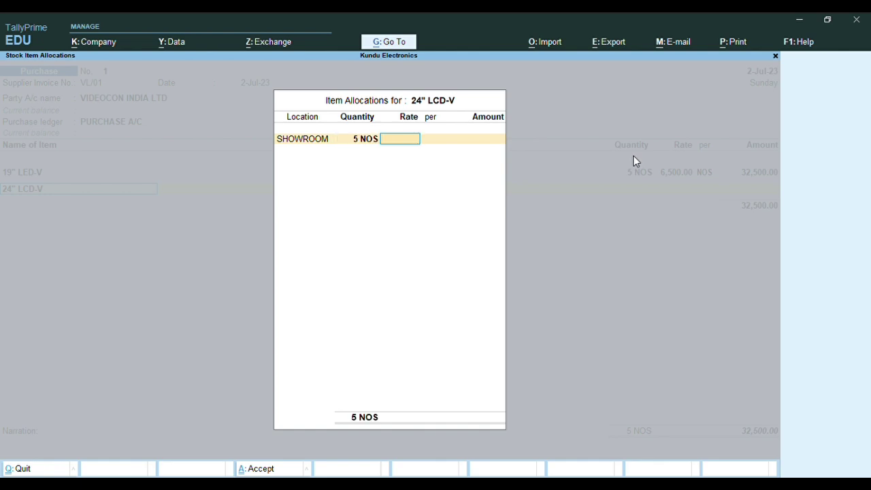
{"action": "type", "text": "10,"}
{"action": "type", "text": "500"}
{"action": "key", "text": "Return"}
{"action": "key", "text": "Return"}
{"action": "key", "text": "Return"}
{"action": "key", "text": "Return"}
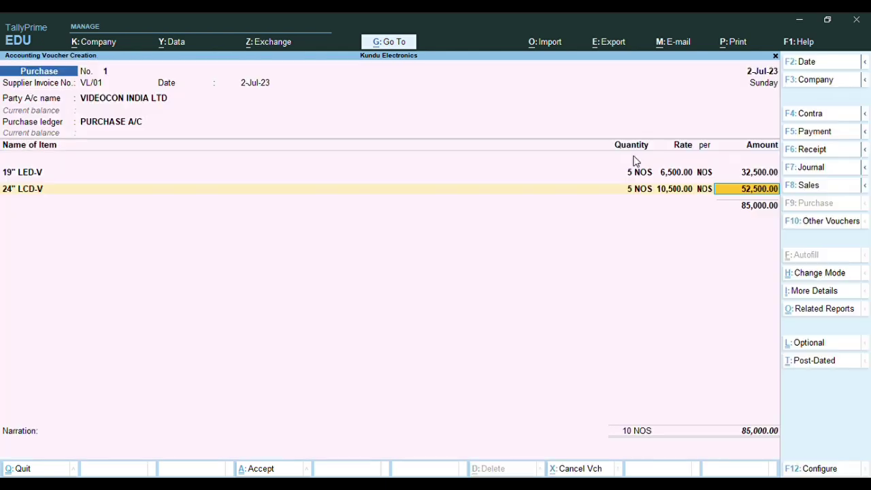
{"action": "key", "text": "Return"}
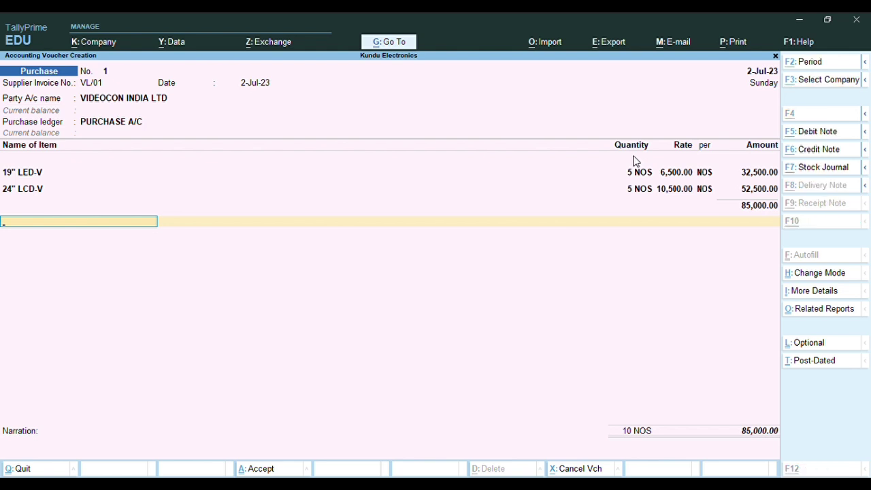
Start a new ledger named CGST under Duties & Taxes from the voucher
{"action": "key", "text": "alt+c"}
{"action": "type", "text": "CGST"}
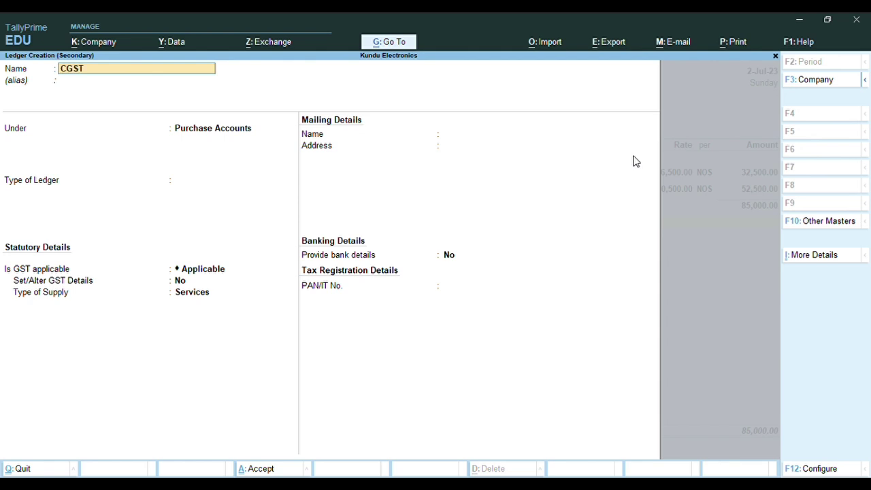
{"action": "key", "text": "Return"}
{"action": "key", "text": "Return"}
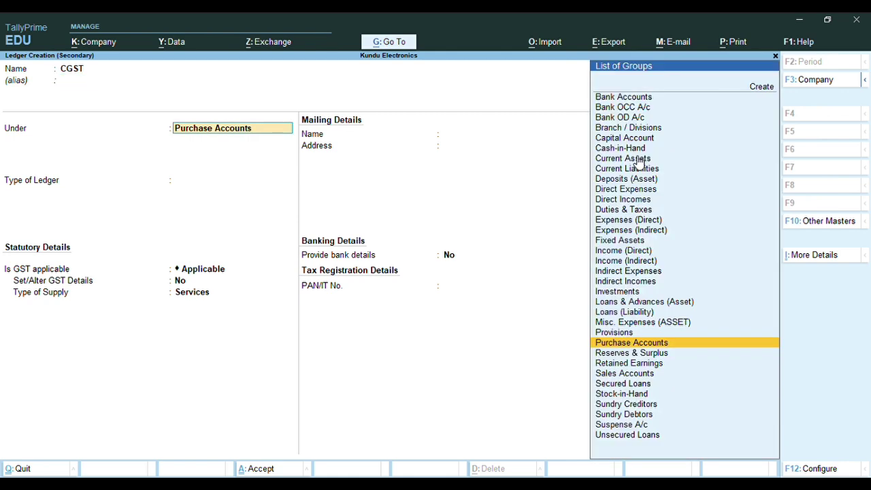
{"action": "type", "text": "DUT"}
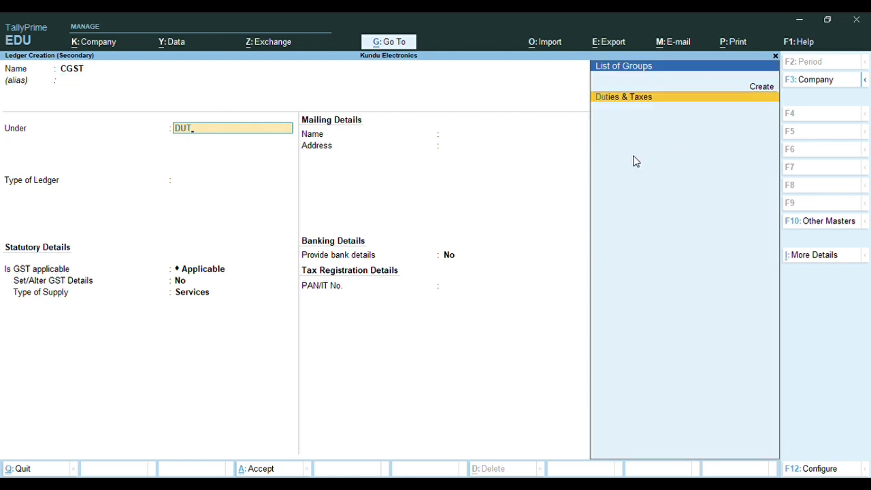
{"action": "key", "text": "Return"}
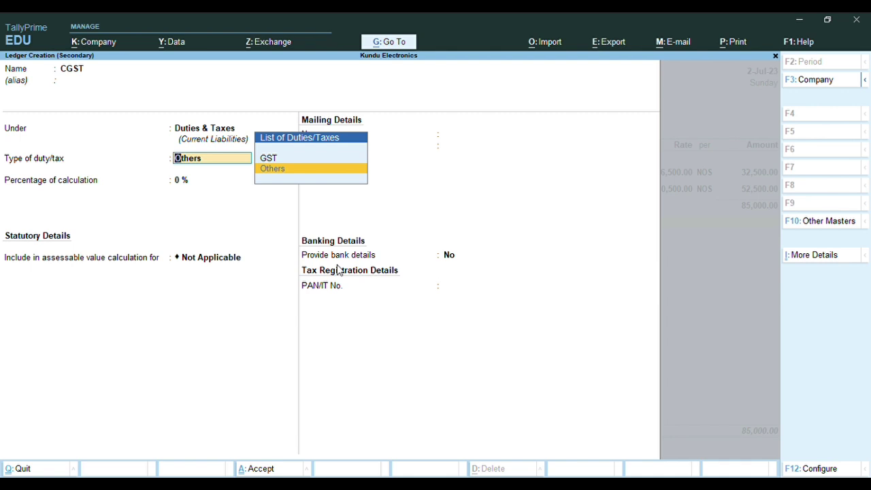
Make CGST a GST Central Tax at 9% with no rounding, save it, and accept 7,650.00
{"action": "key", "text": "Up"}
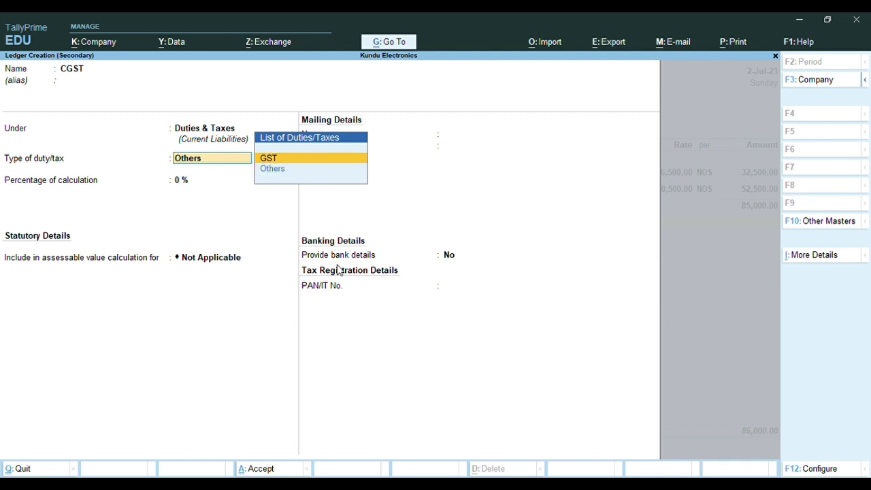
{"action": "key", "text": "Return"}
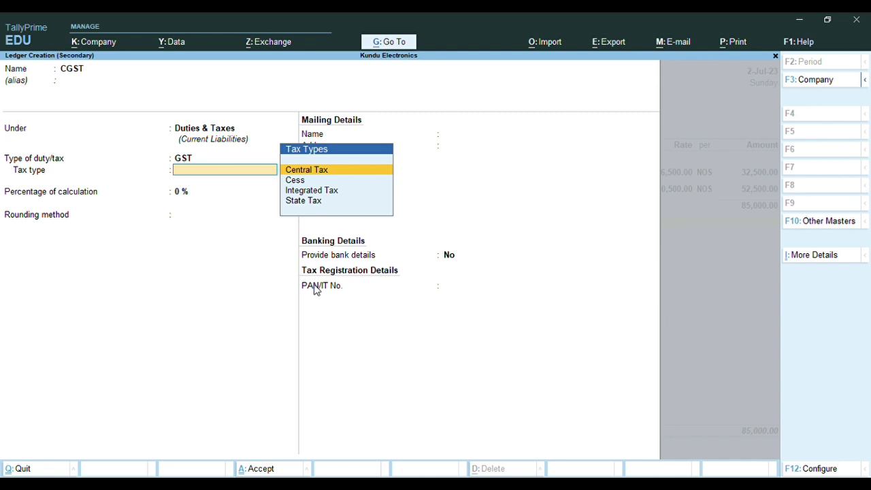
{"action": "key", "text": "Return"}
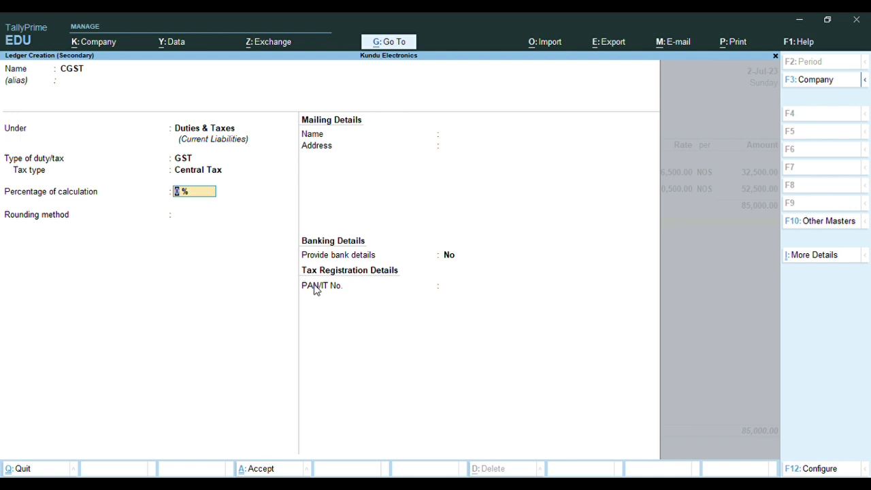
{"action": "type", "text": "9"}
{"action": "key", "text": "Return"}
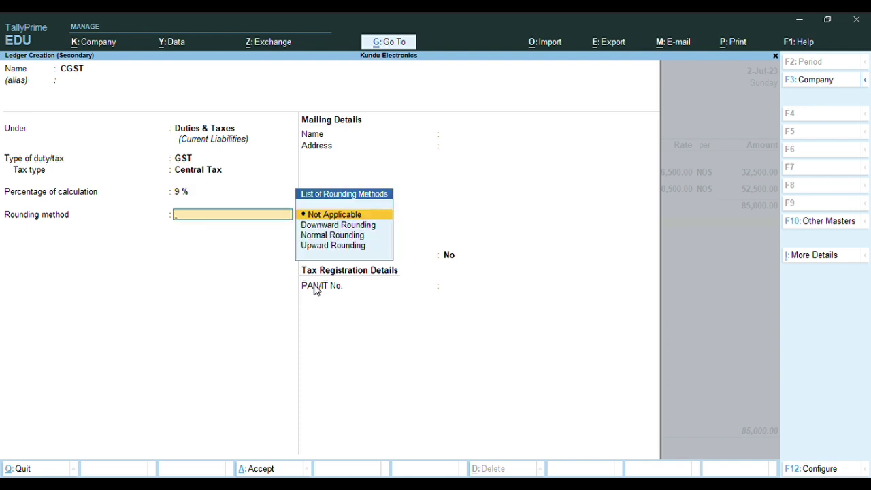
{"action": "key", "text": "Return"}
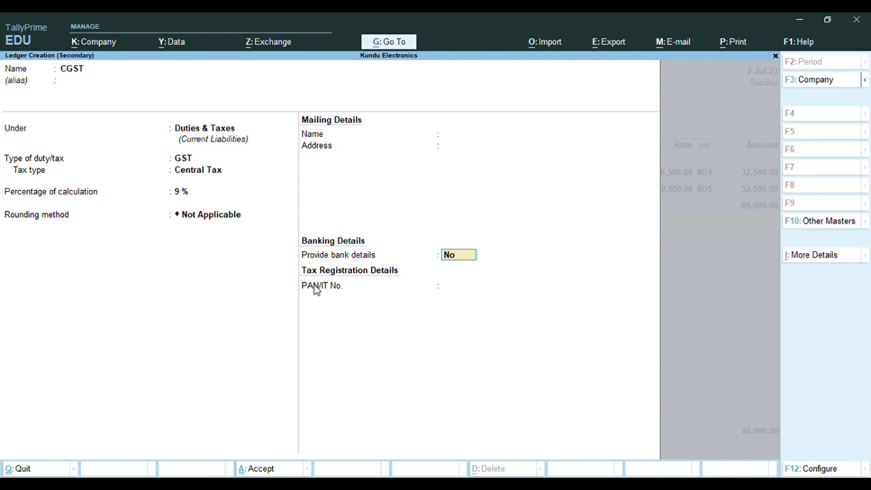
{"action": "key", "text": "Return"}
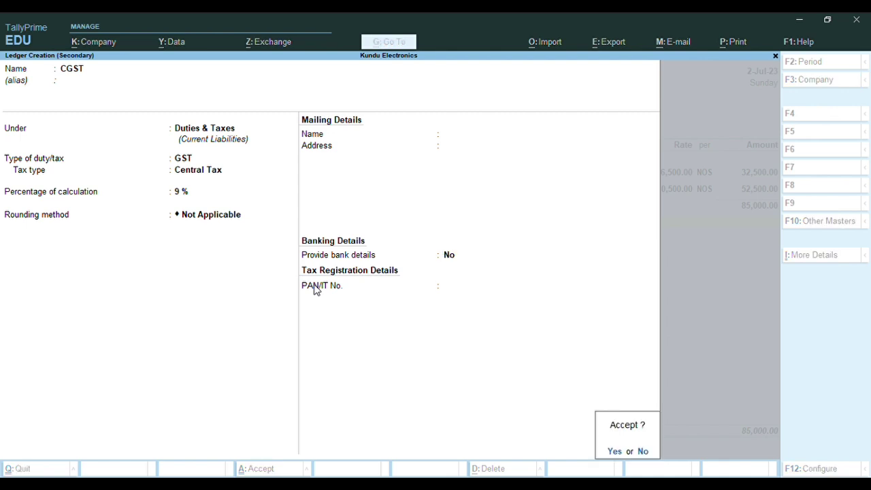
{"action": "key", "text": "Return"}
{"action": "key", "text": "Return"}
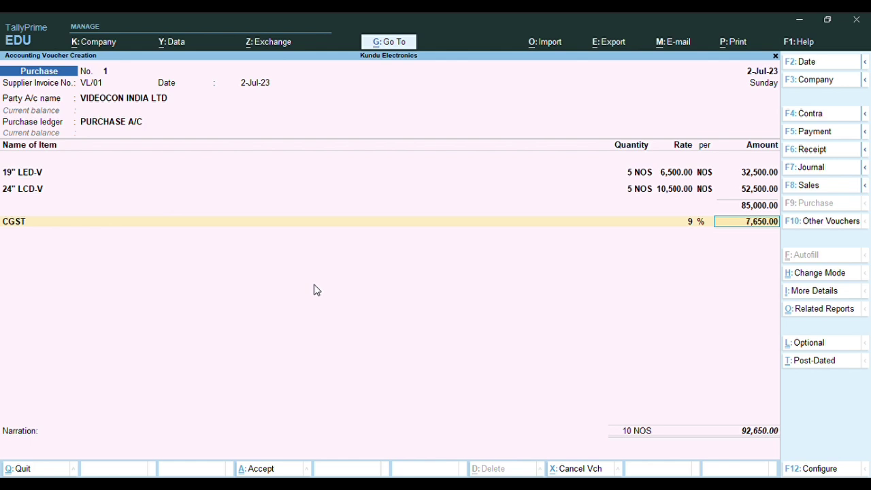
{"action": "key", "text": "Return"}
Create ledger SGST as 9% GST State Tax, no rounding, bringing the voucher to 1,00,300.00
{"action": "key", "text": "alt"}
{"action": "key", "text": "alt+c"}
{"action": "type", "text": "S"}
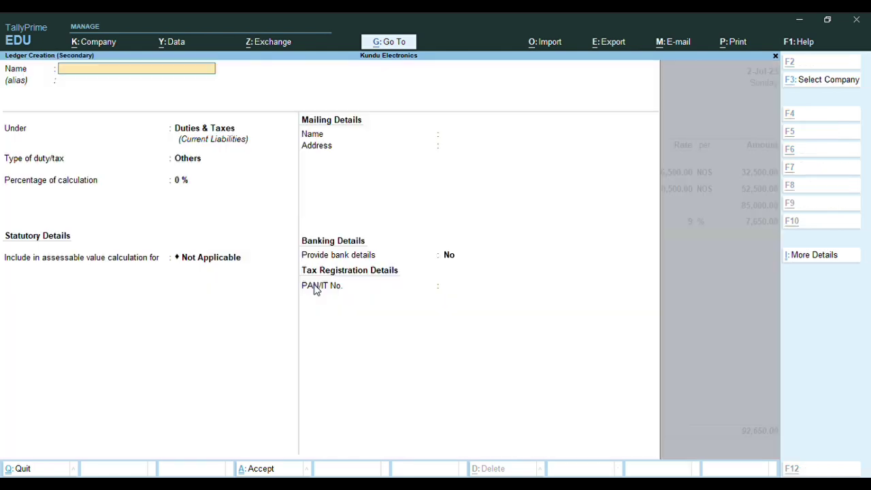
{"action": "type", "text": "GS"}
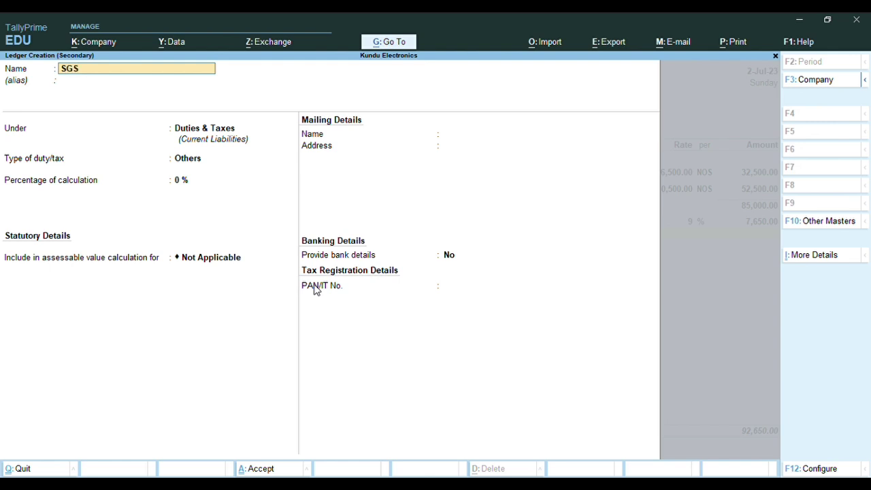
{"action": "key", "text": "Return"}
{"action": "key", "text": "Return"}
{"action": "key", "text": "Return"}
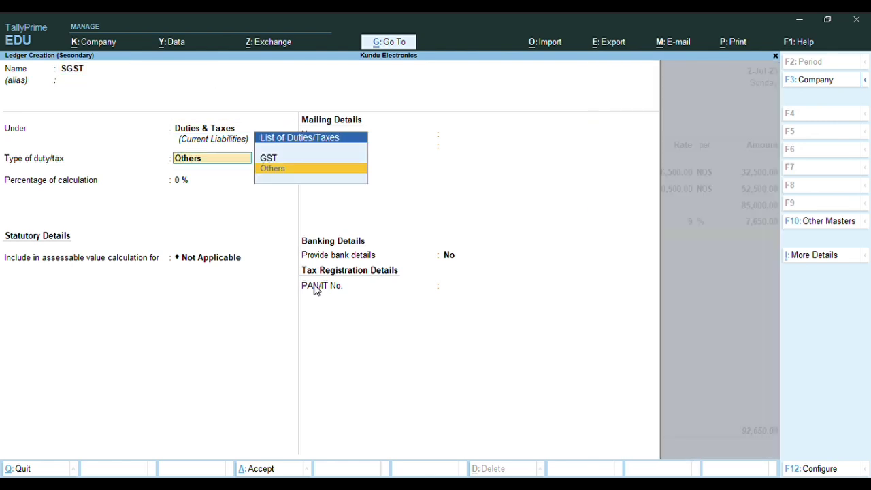
{"action": "key", "text": "Up"}
{"action": "key", "text": "Return"}
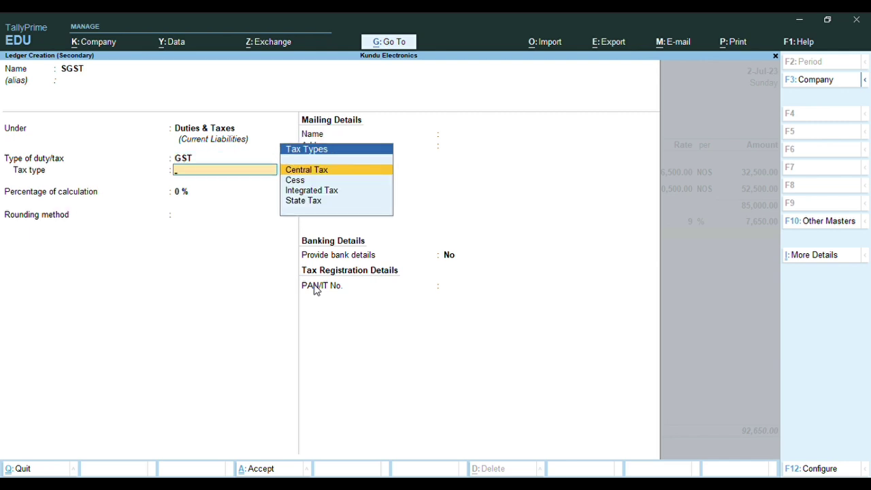
{"action": "key", "text": "Down"}
{"action": "key", "text": "Down"}
{"action": "key", "text": "Down"}
{"action": "key", "text": "Return"}
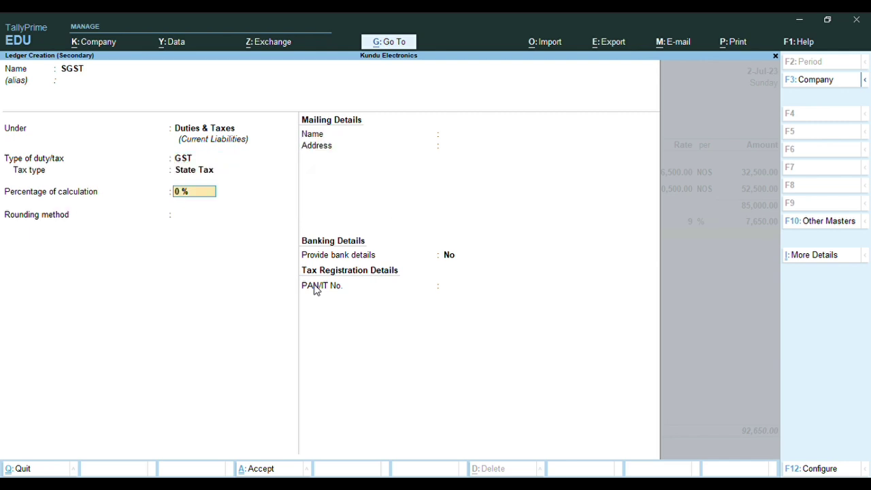
{"action": "type", "text": "9"}
{"action": "key", "text": "Return"}
{"action": "key", "text": "Return"}
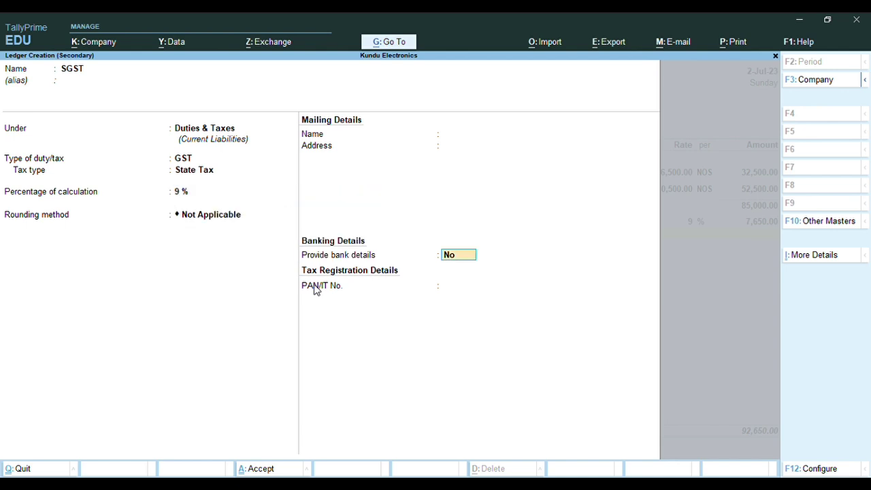
{"action": "key", "text": "Return"}
{"action": "key", "text": "Return"}
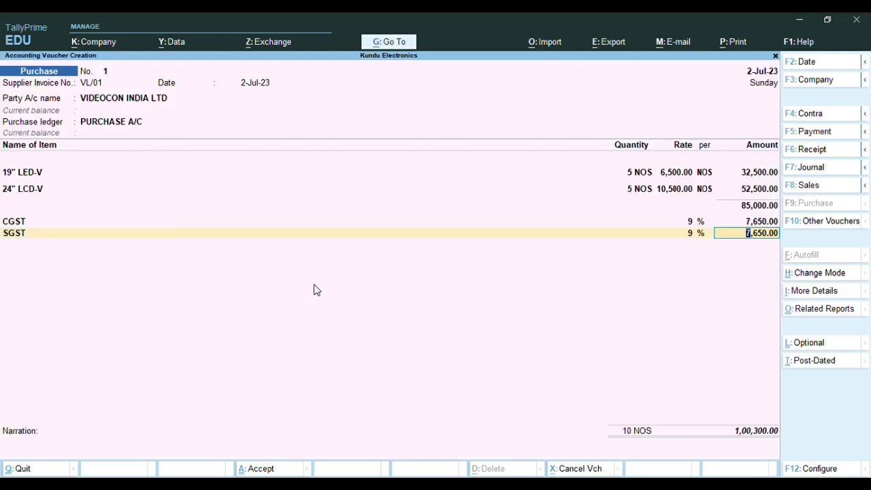
{"action": "key", "text": "Return"}
{"action": "key", "text": "Return"}
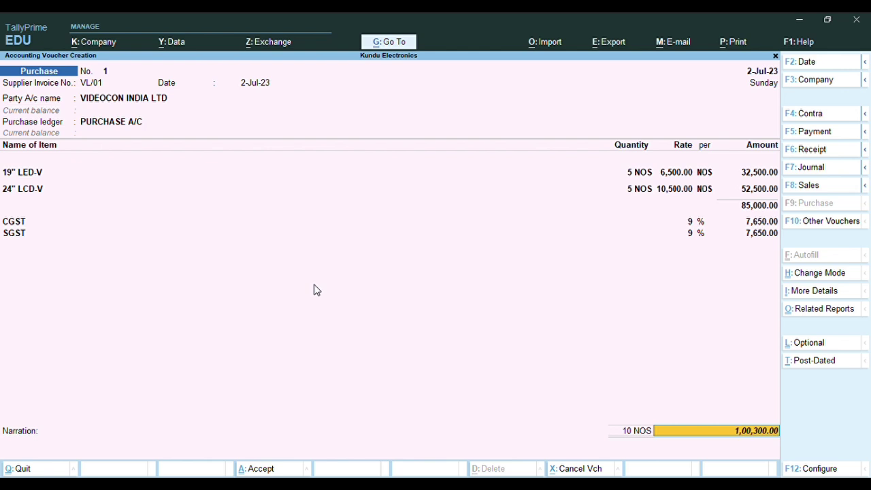
Record bill VL/01 as a new reference for 1,00,300.00 Cr and save voucher No. 1
{"action": "key", "text": "Return"}
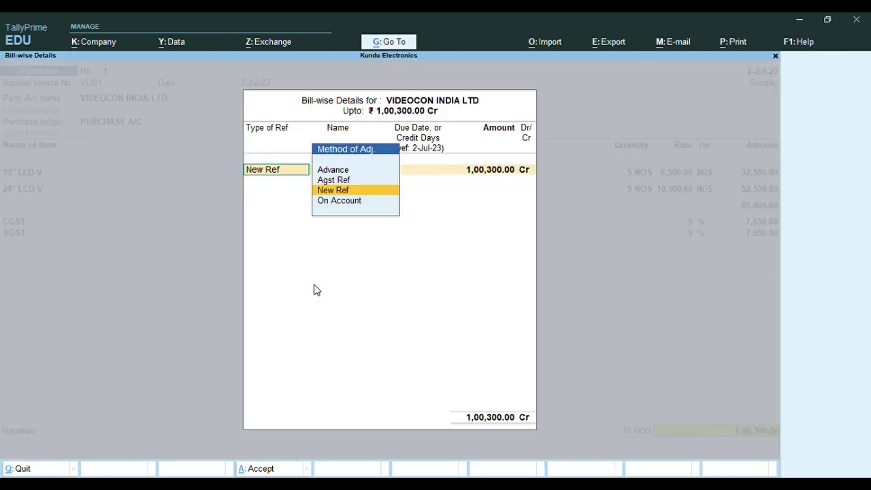
{"action": "key", "text": "Return"}
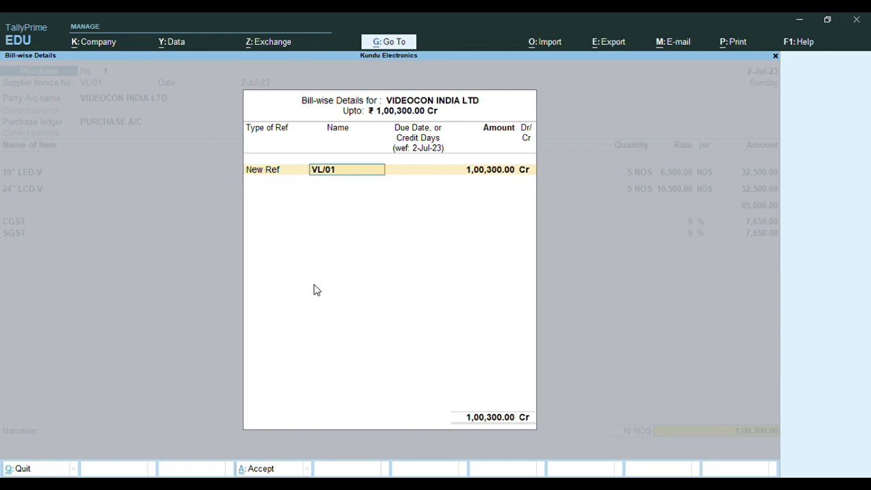
{"action": "key", "text": "Return"}
{"action": "key", "text": "Return"}
{"action": "key", "text": "Return"}
{"action": "key", "text": "Return"}
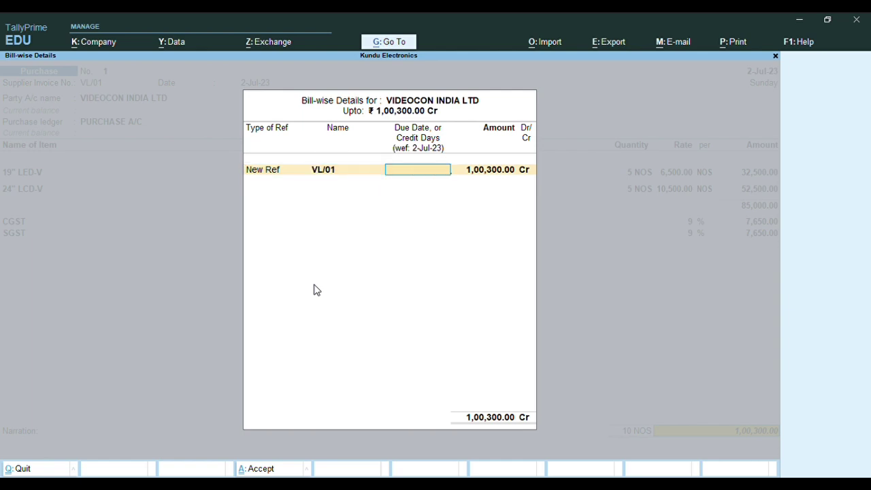
{"action": "key", "text": "Return"}
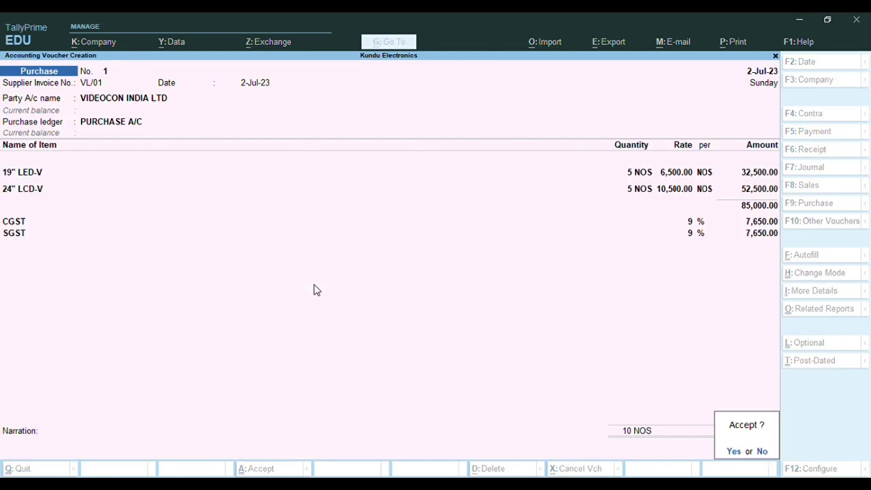
{"action": "key", "text": "Return"}
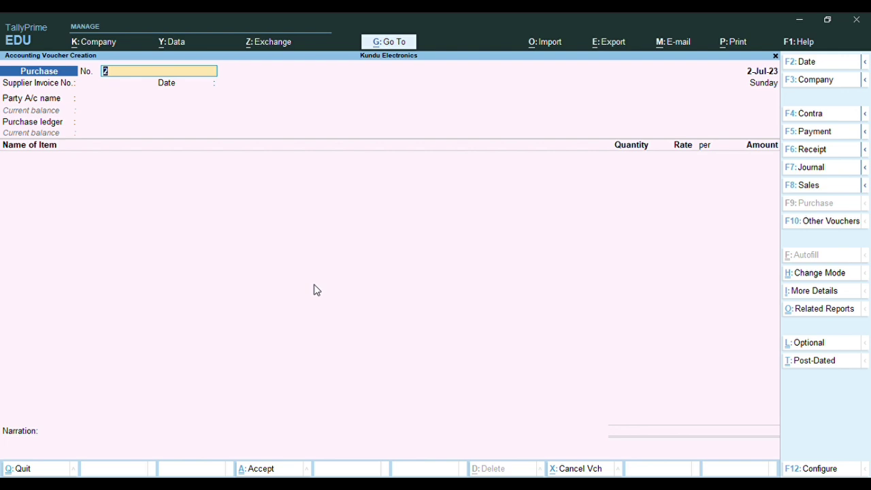
Reopen purchase voucher No. 1 and show its INVOICE print options with one copy
{"action": "key", "text": "Page_Up"}
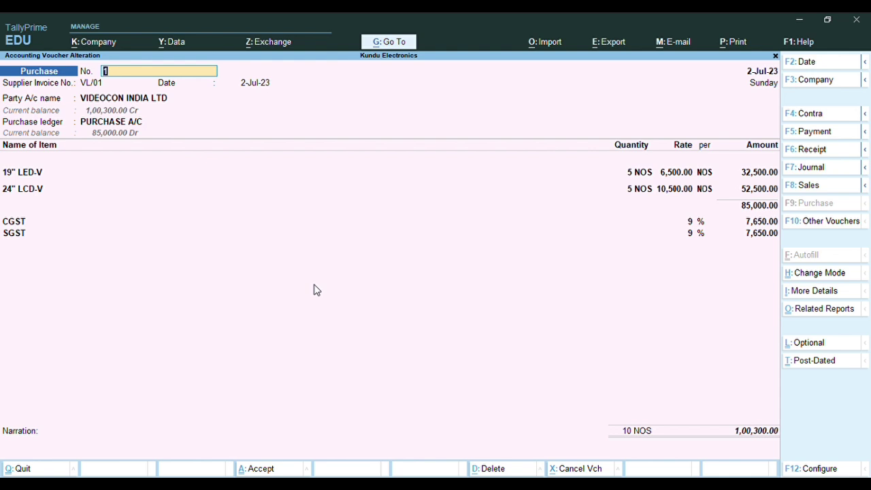
{"action": "key", "text": "alt+p"}
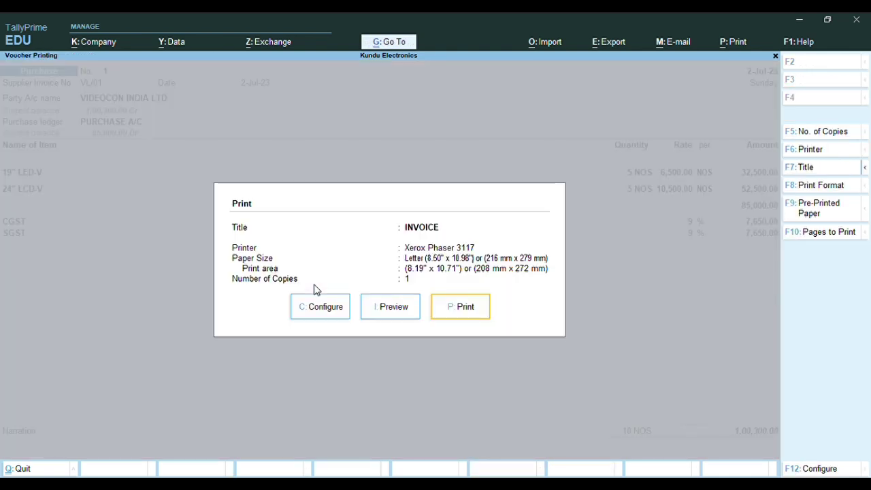
{"action": "left_click", "coordinate": [386, 317]}
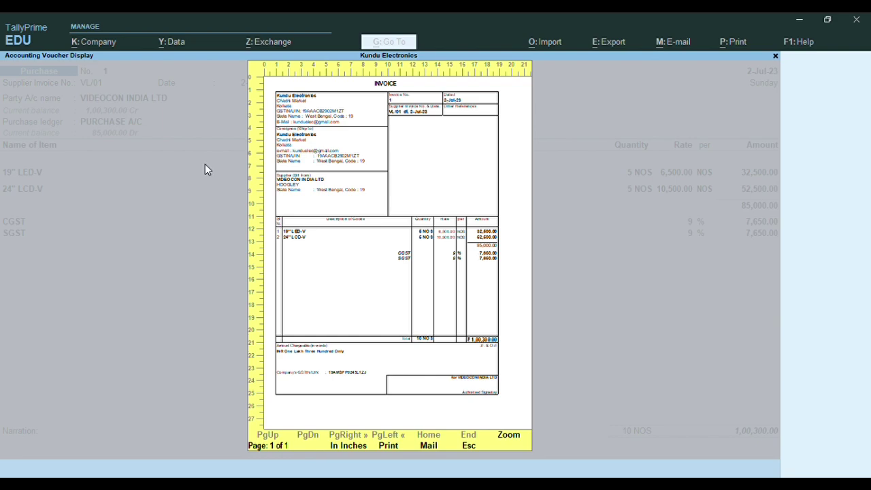
{"action": "key", "text": "alt+z"}
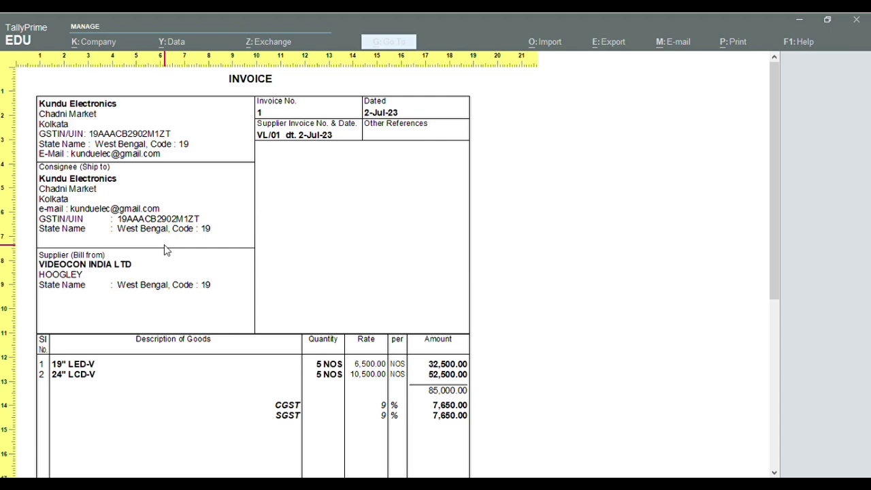
{"action": "scroll", "coordinate": [164, 246], "scroll_direction": "down", "scroll_amount": 3}
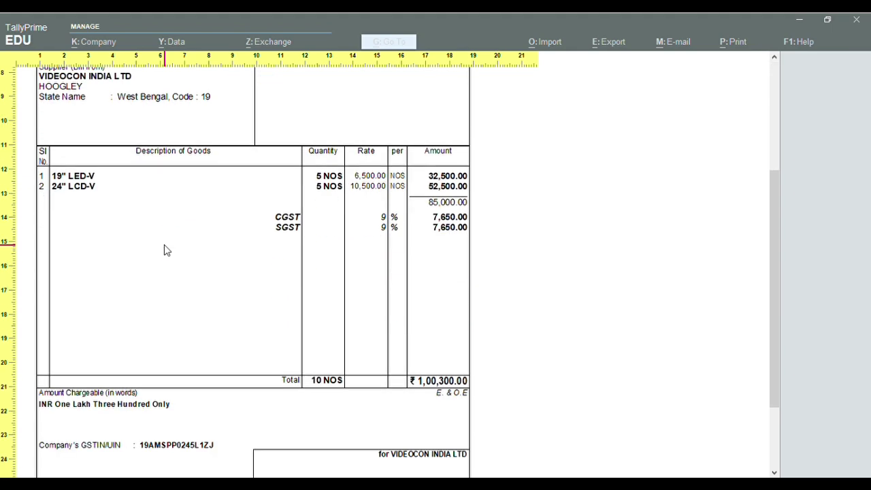
{"action": "scroll", "coordinate": [164, 250], "scroll_direction": "down", "scroll_amount": 2}
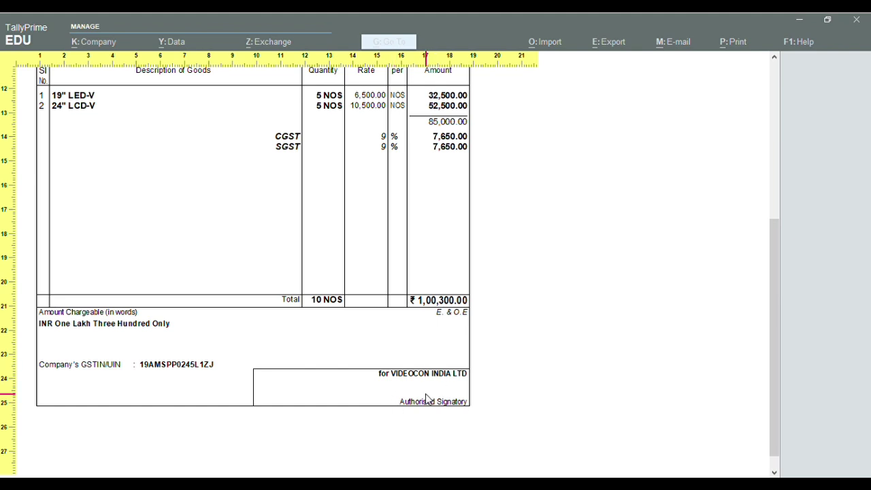
{"action": "left_click", "coordinate": [428, 399]}
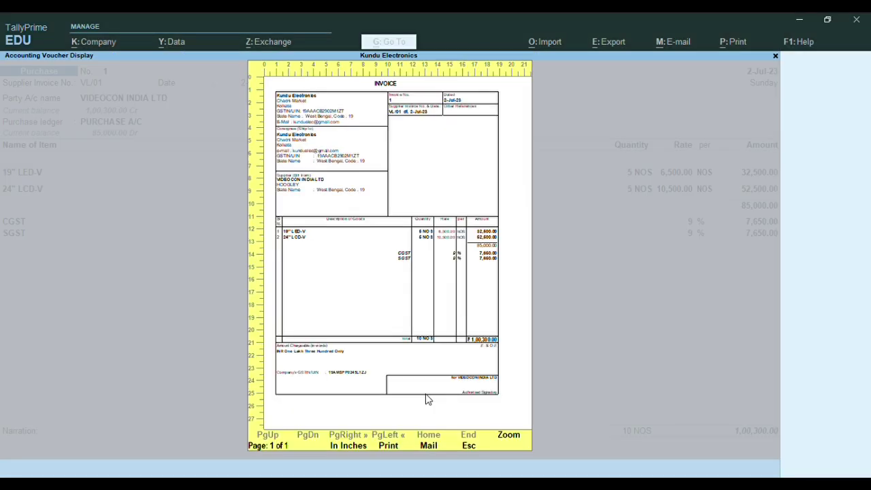
{"action": "key", "text": "Escape"}
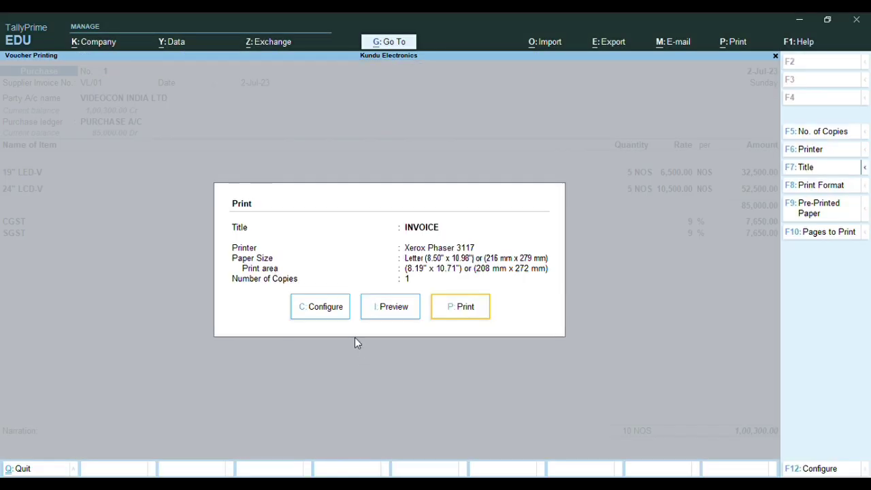
View the print configuration list, then close it and the Print dialog
{"action": "left_click", "coordinate": [327, 311]}
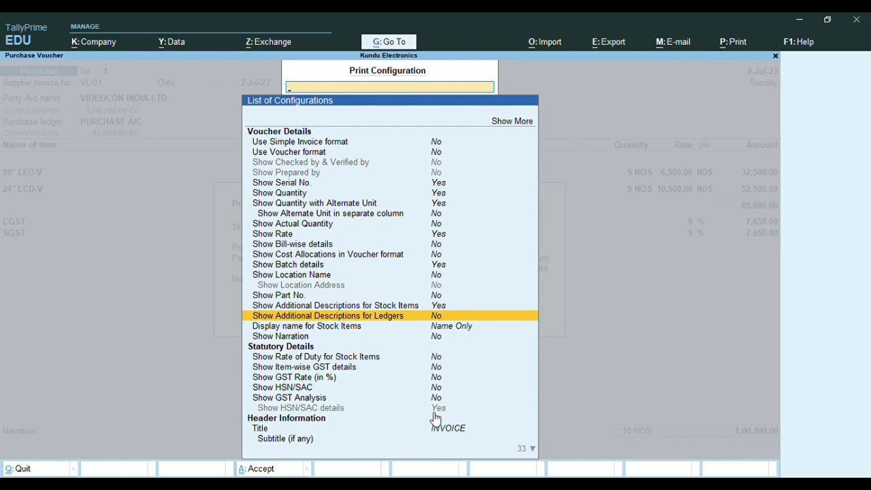
{"action": "key", "text": "Escape"}
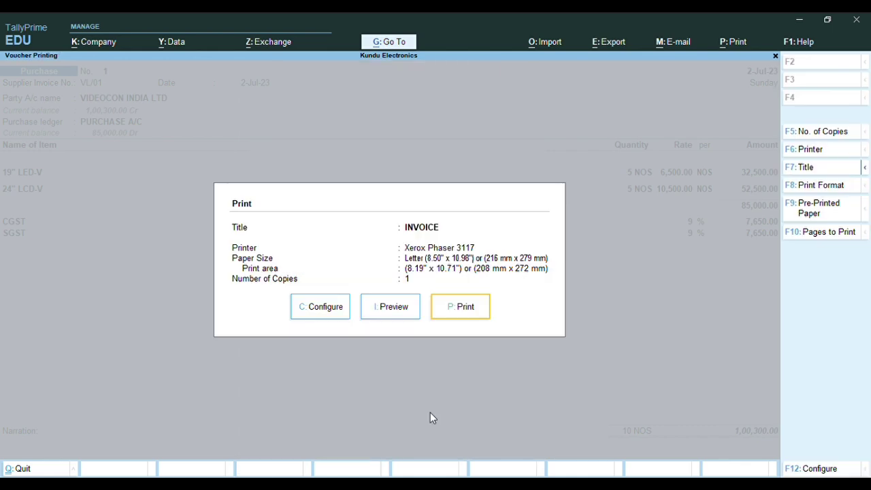
{"action": "key", "text": "Escape"}
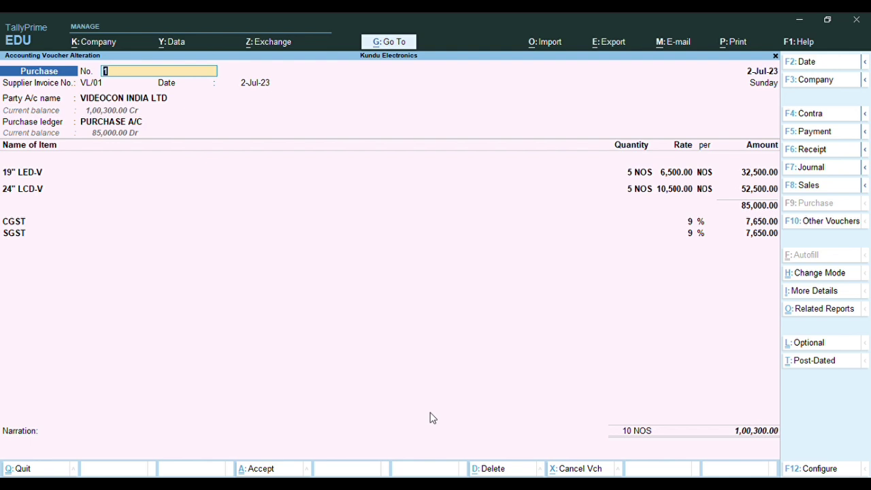
Start a fresh purchase voucher with voucher number and supplier invoice number LG/01
{"action": "key", "text": "Escape"}
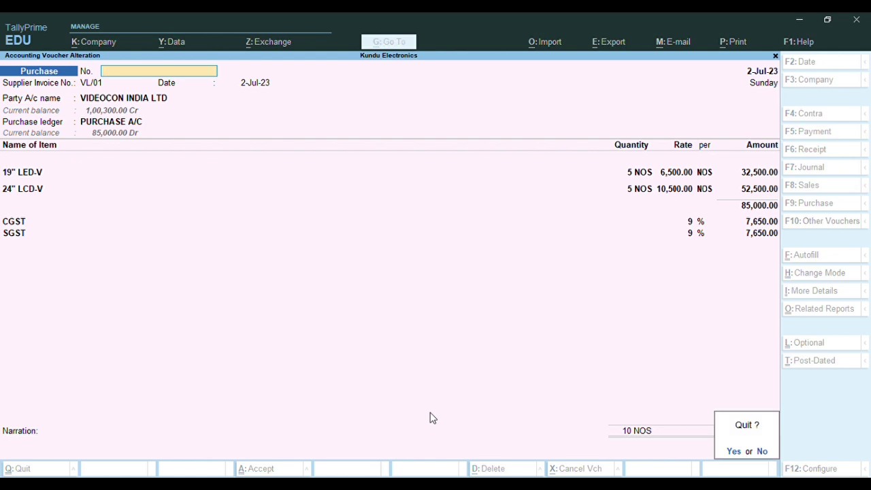
{"action": "key", "text": "y"}
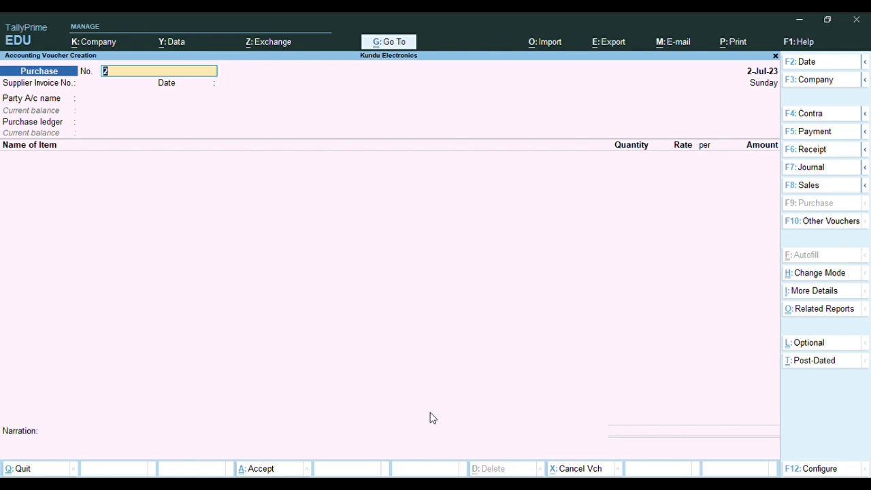
{"action": "type", "text": "LG/01"}
{"action": "key", "text": "Return"}
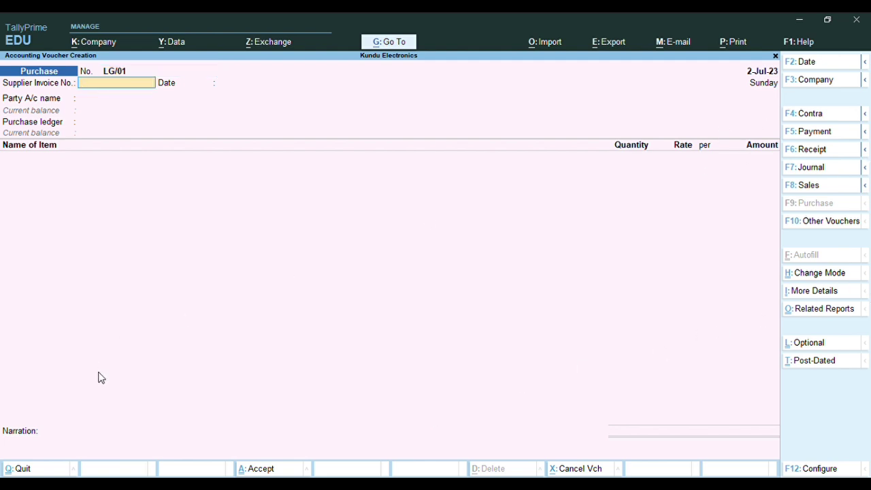
{"action": "type", "text": "LG/01"}
{"action": "key", "text": "Return"}
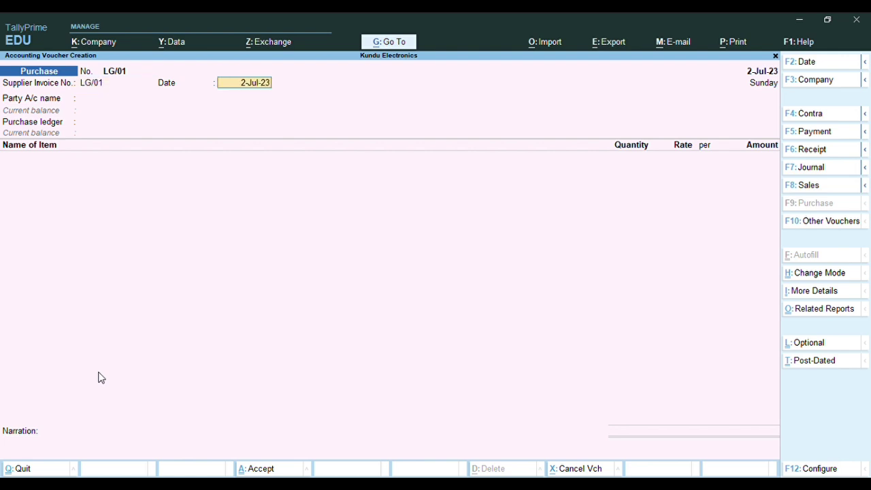
Select LG INDIA LTD as party, PURCHASE A/C as ledger, and stock item 36"LED-LG
{"action": "key", "text": "Return"}
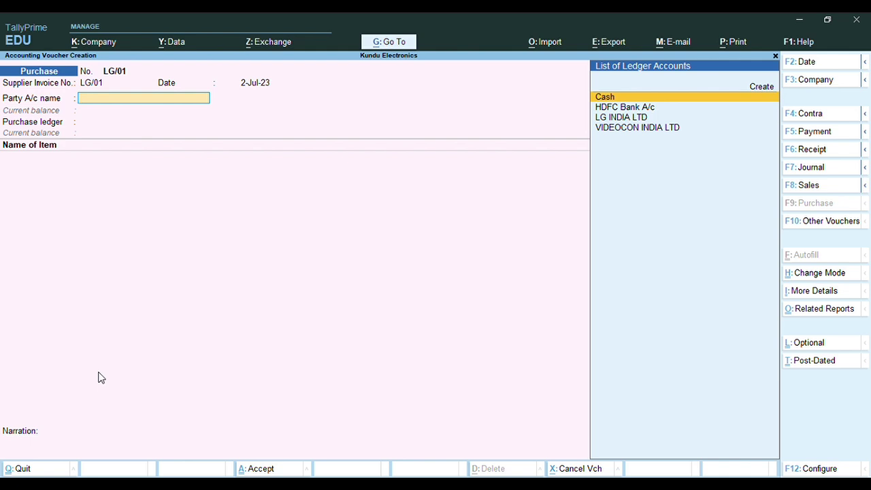
{"action": "key", "text": "Down"}
{"action": "key", "text": "Down"}
{"action": "key", "text": "Return"}
{"action": "key", "text": "Return"}
{"action": "key", "text": "Return"}
{"action": "key", "text": "Return"}
{"action": "key", "text": "Return"}
{"action": "key", "text": "Return"}
{"action": "key", "text": "Return"}
{"action": "key", "text": "Return"}
{"action": "key", "text": "Return"}
{"action": "key", "text": "Return"}
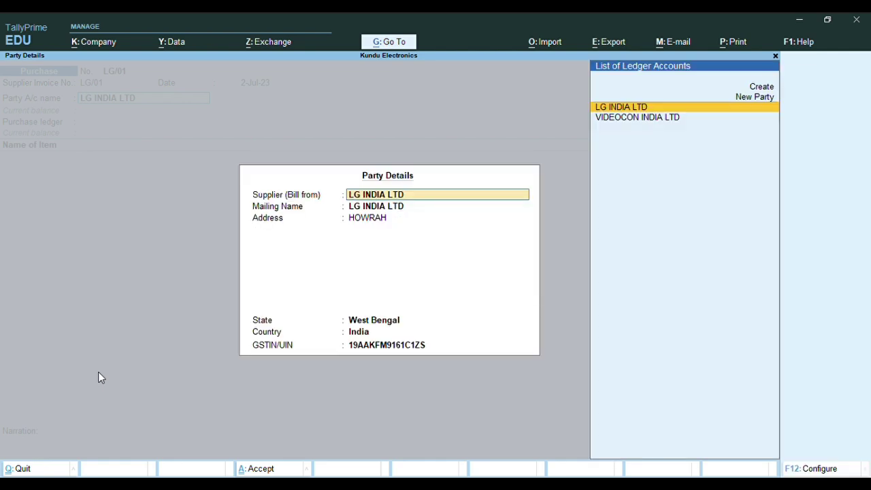
{"action": "key", "text": "Return"}
{"action": "key", "text": "Return"}
{"action": "key", "text": "Return"}
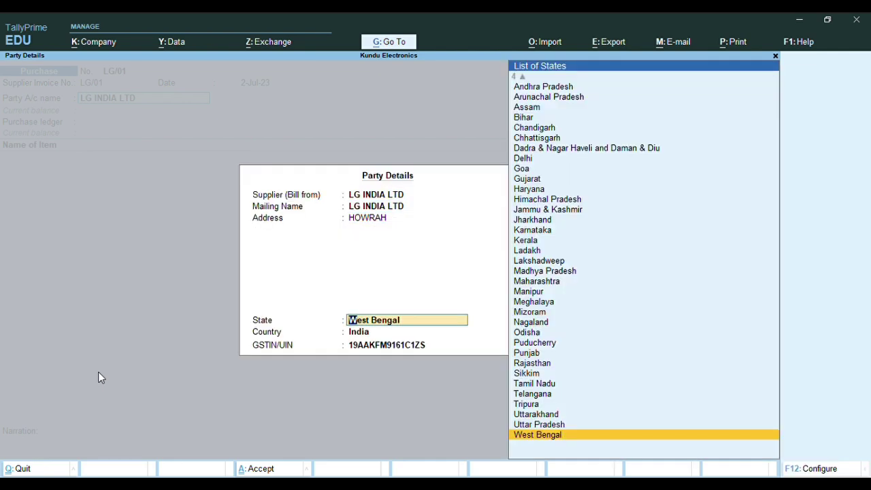
{"action": "key", "text": "Return"}
{"action": "key", "text": "Return"}
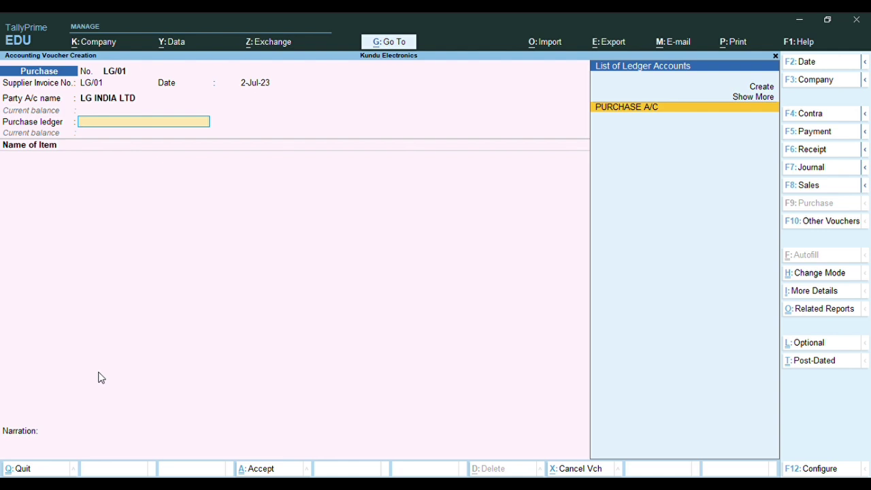
{"action": "key", "text": "Return"}
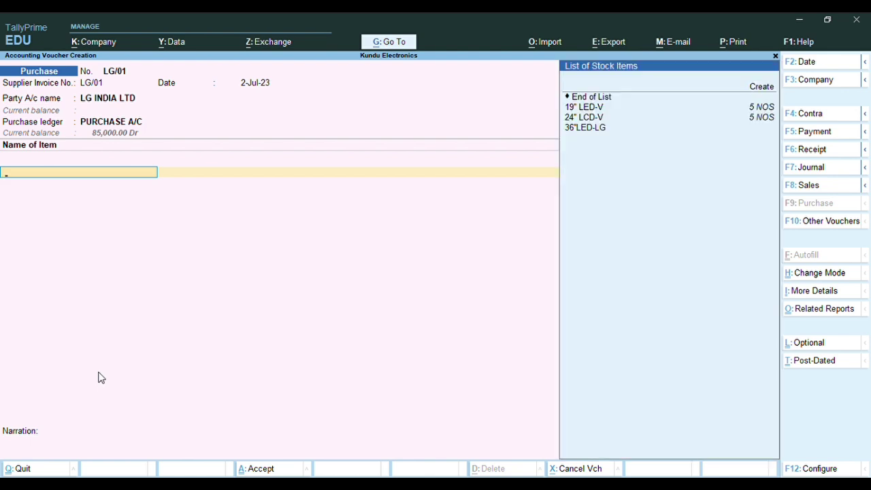
{"action": "key", "text": "Down"}
{"action": "key", "text": "Down"}
{"action": "key", "text": "Down"}
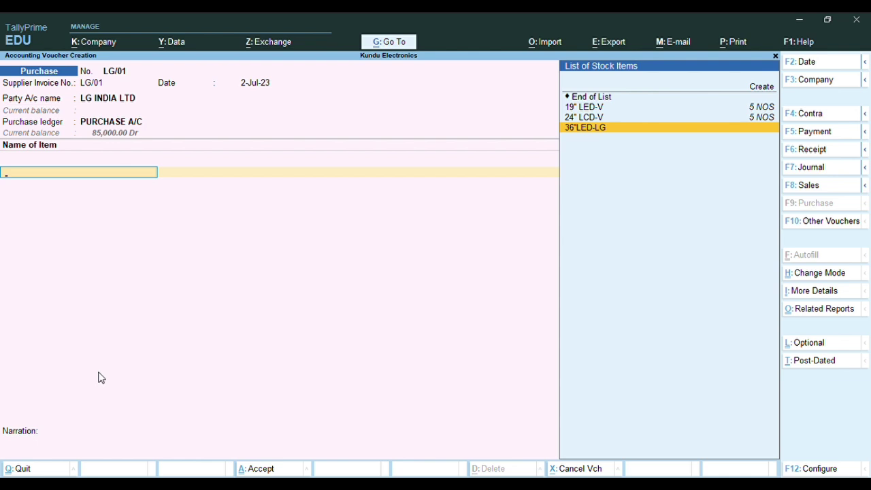
{"action": "key", "text": "Return"}
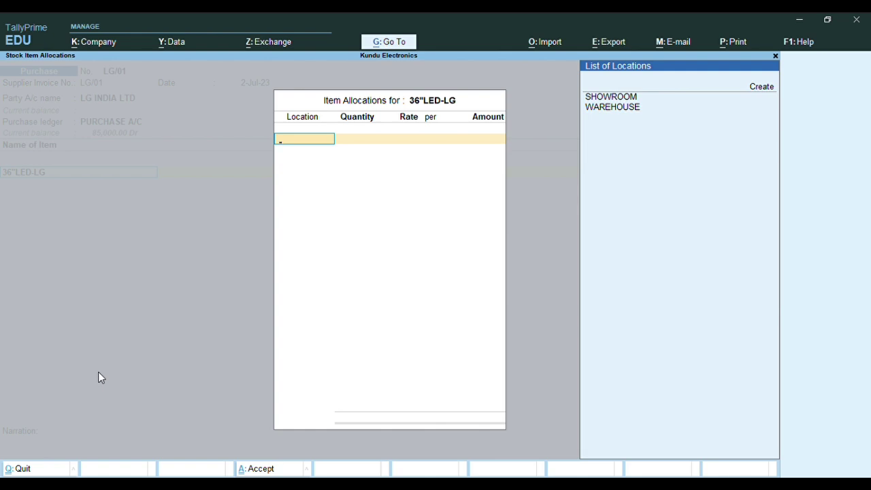
Allocate 5 NOS of 36"LED-LG at 18,000 to the SHOWROOM location
{"action": "key", "text": "Down"}
{"action": "key", "text": "Down"}
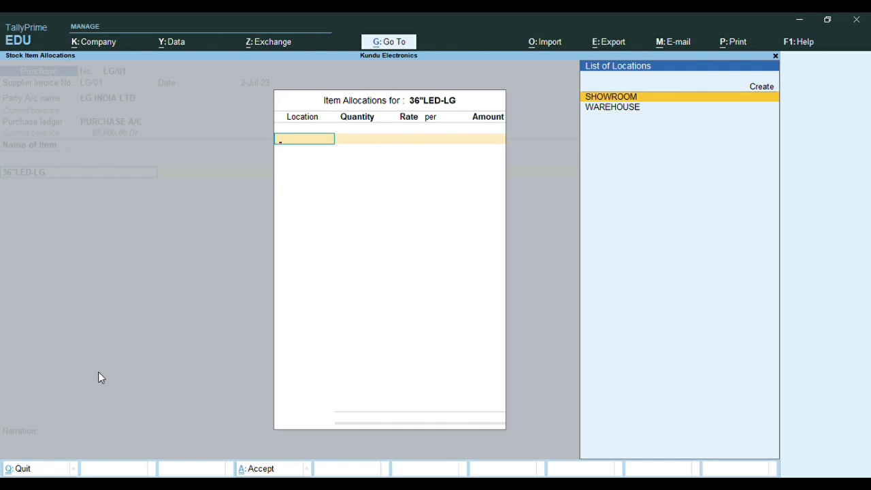
{"action": "key", "text": "Return"}
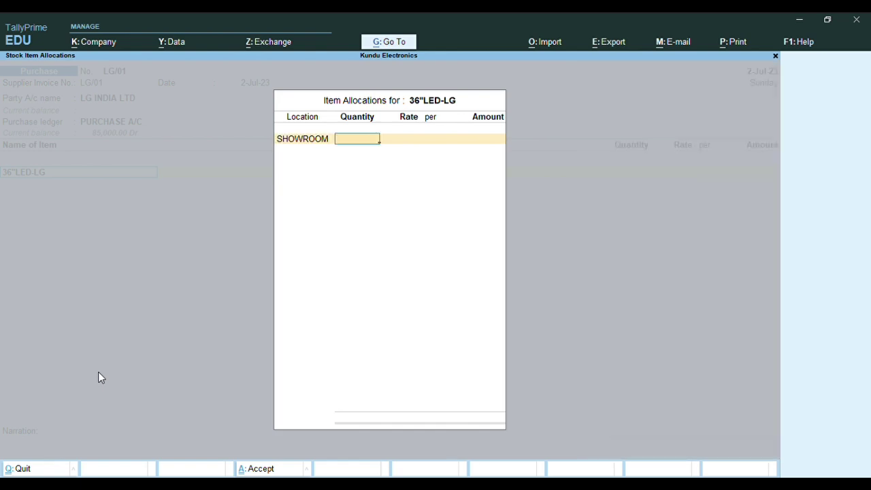
{"action": "type", "text": "5"}
{"action": "key", "text": "Return"}
{"action": "type", "text": "18,000"}
{"action": "key", "text": "Return"}
{"action": "key", "text": "Return"}
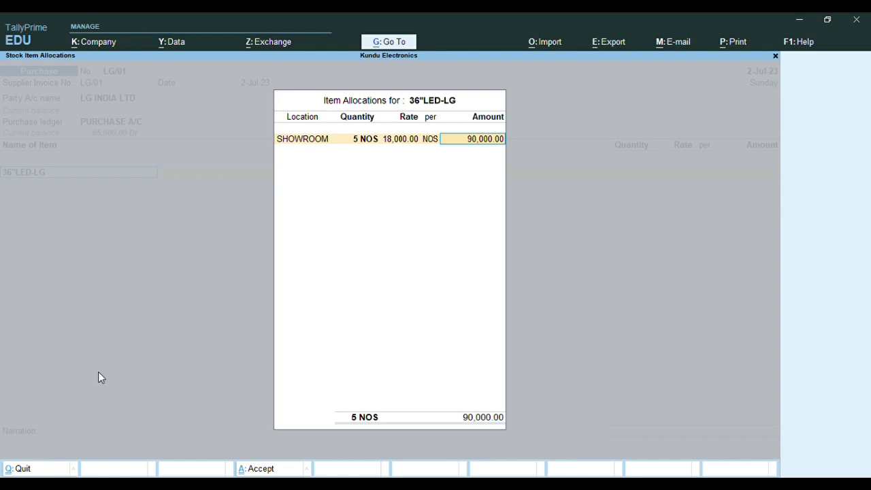
{"action": "key", "text": "Return"}
{"action": "key", "text": "Return"}
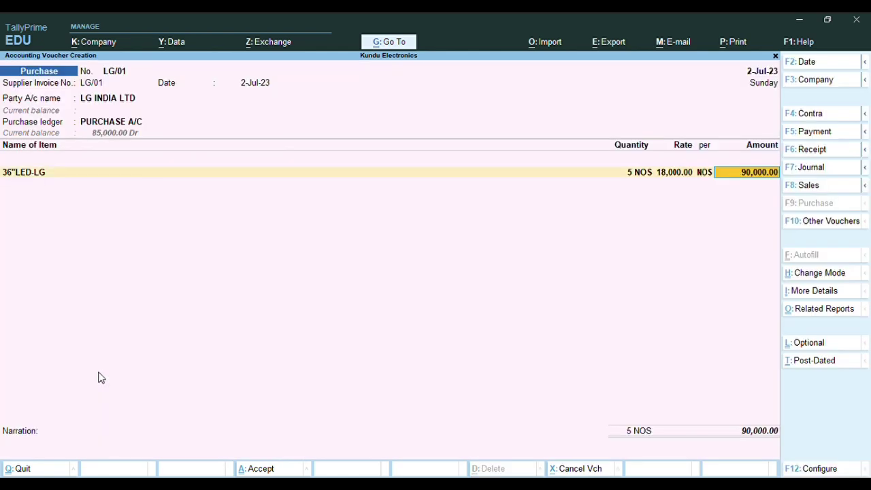
{"action": "key", "text": "Return"}
{"action": "key", "text": "Return"}
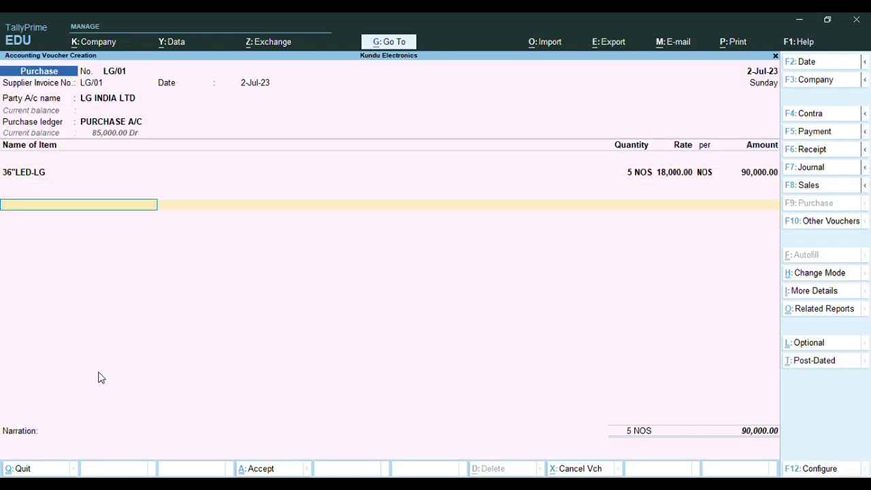
Add the CGST and SGST ledgers at 8,100.00 each
{"action": "type", "text": "CGS"}
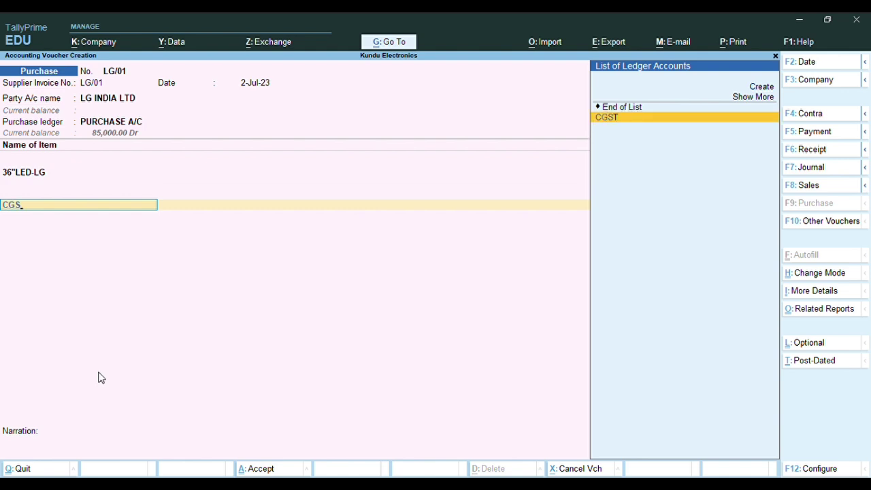
{"action": "key", "text": "Return"}
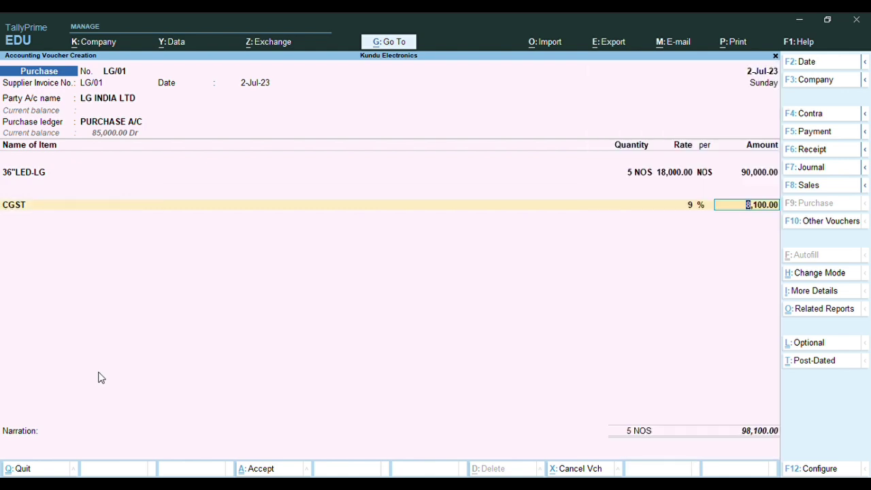
{"action": "key", "text": "Return"}
{"action": "type", "text": "SG"}
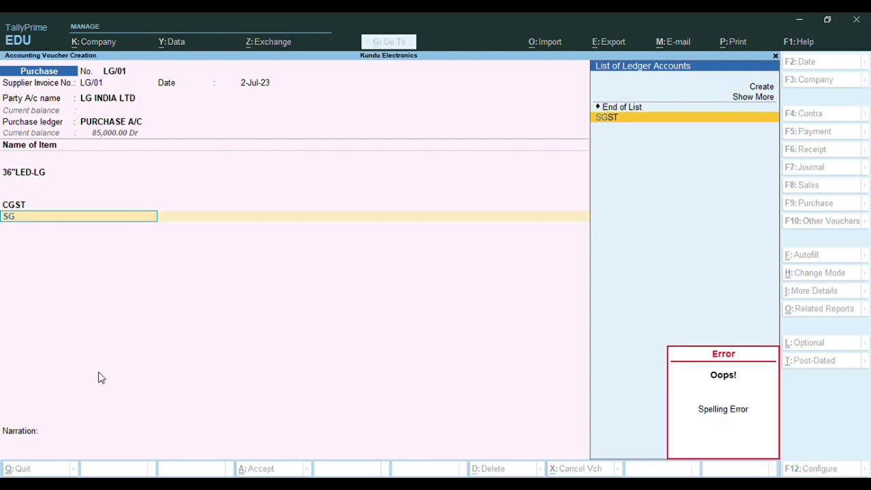
{"action": "key", "text": "Return"}
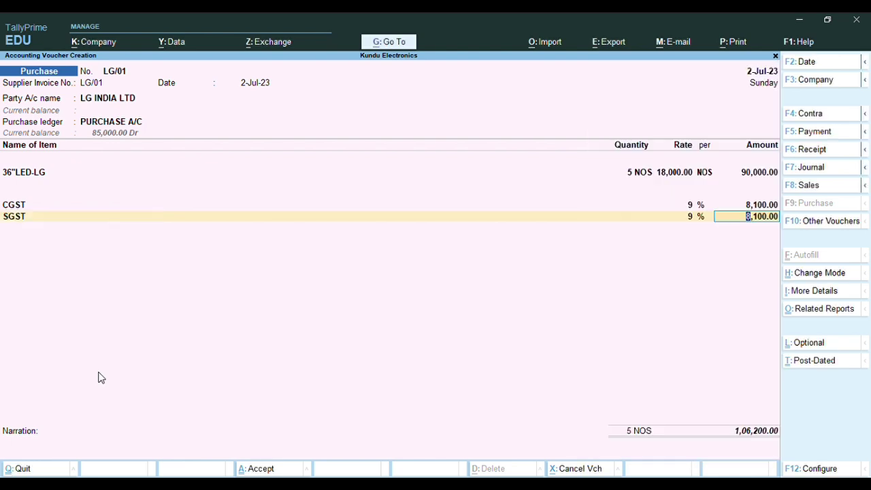
{"action": "key", "text": "Return"}
{"action": "key", "text": "Return"}
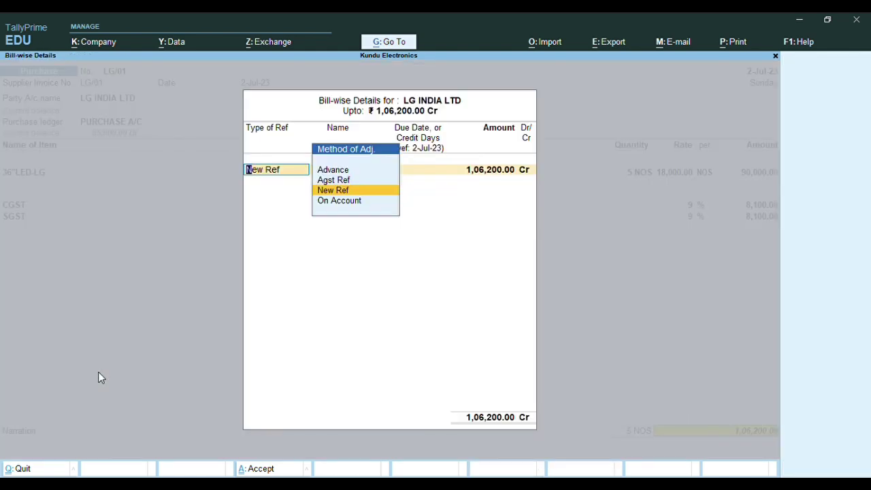
Record bill LG/01 as a new reference for 1,06,200 and save the voucher
{"action": "key", "text": "Return"}
{"action": "key", "text": "Return"}
{"action": "key", "text": "Return"}
{"action": "key", "text": "Return"}
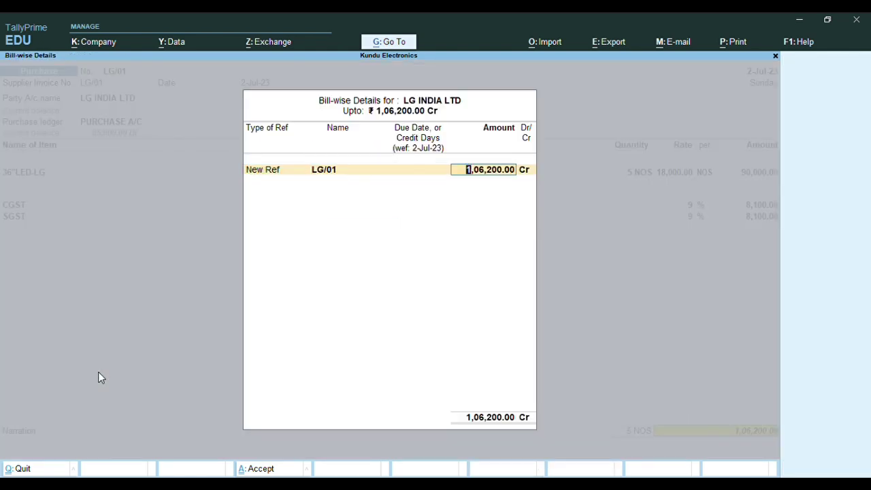
{"action": "key", "text": "Return"}
{"action": "key", "text": "Return"}
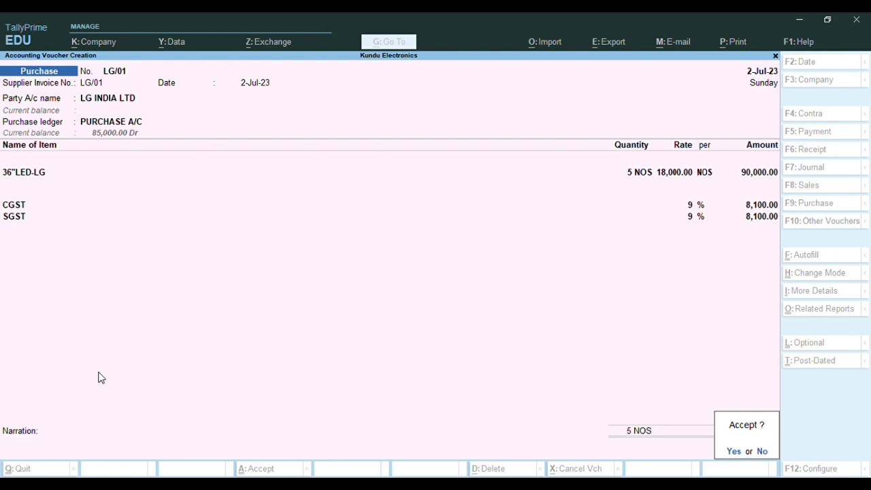
{"action": "key", "text": "Return"}
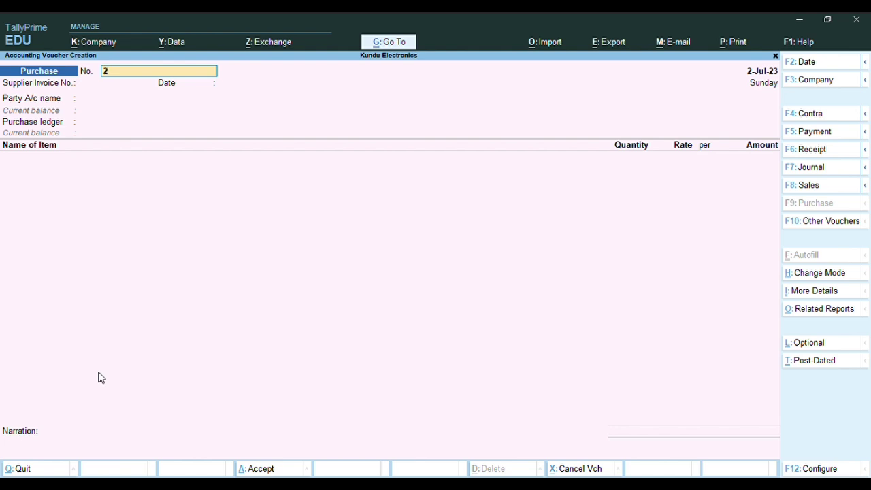
Quit the blank voucher and open the Purchase Register's July vouchers totalling 2,06,500.00
{"action": "key", "text": "Escape"}
{"action": "key", "text": "y"}
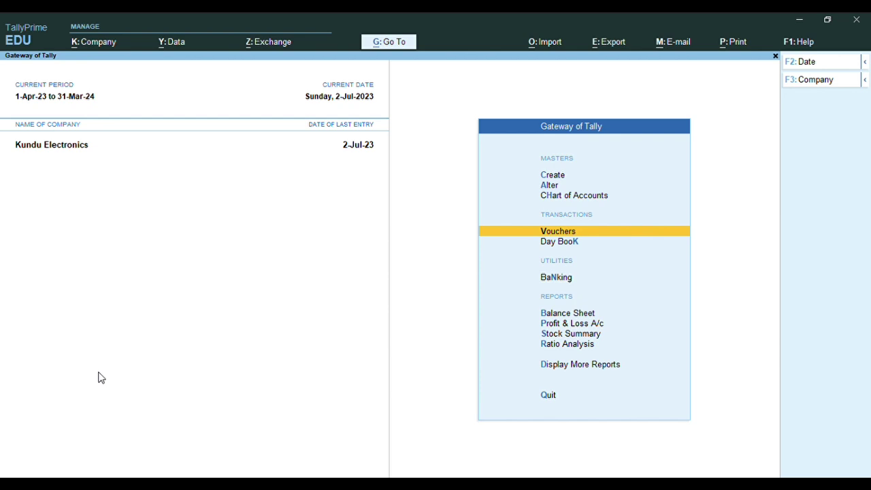
{"action": "key", "text": "d"}
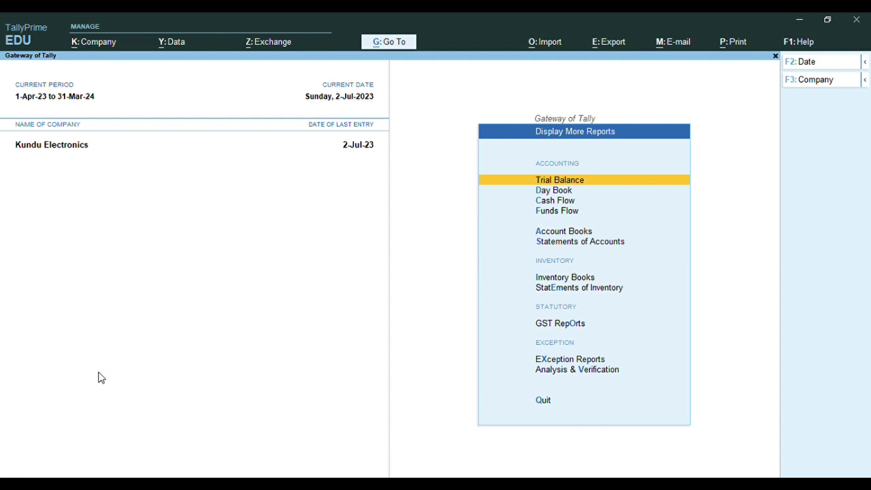
{"action": "key", "text": "a"}
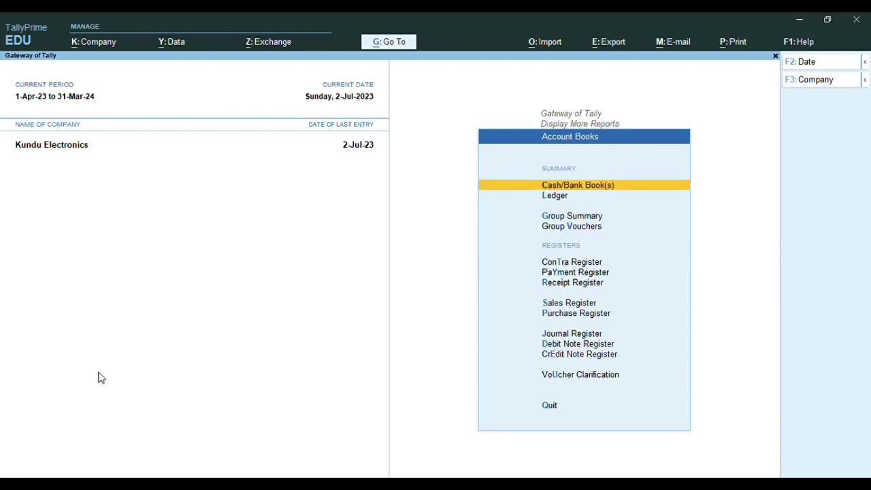
{"action": "key", "text": "Down"}
{"action": "key", "text": "Down"}
{"action": "key", "text": "Down"}
{"action": "key", "text": "Down"}
{"action": "key", "text": "Down"}
{"action": "key", "text": "Down"}
{"action": "key", "text": "Down"}
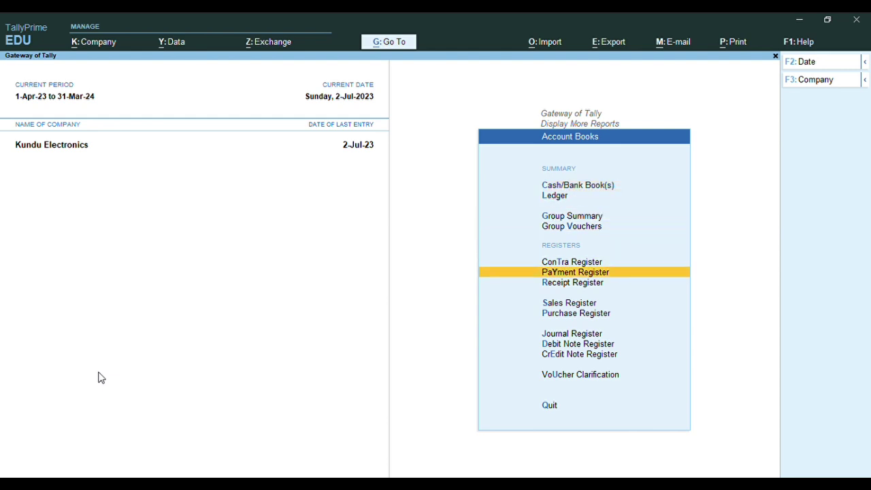
{"action": "key", "text": "Down"}
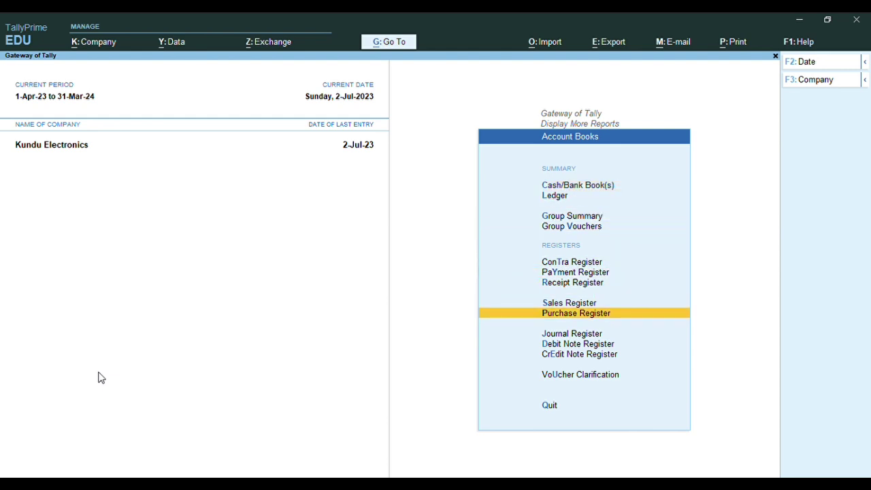
{"action": "key", "text": "Return"}
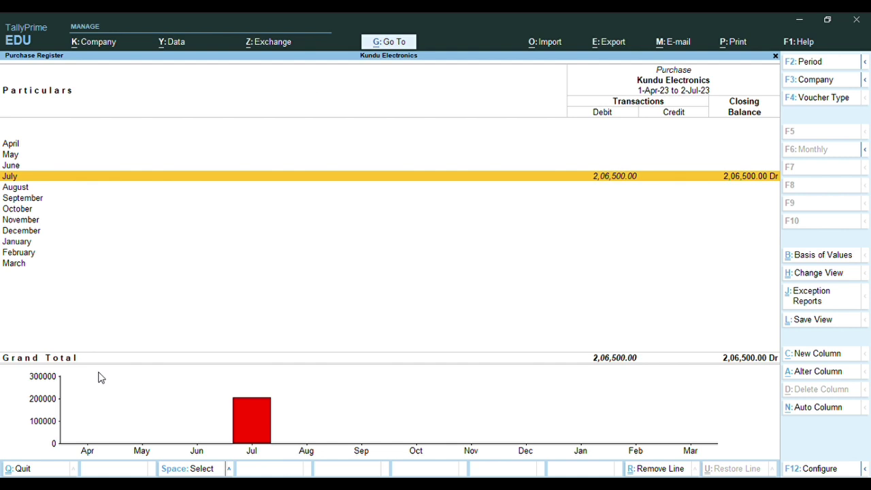
{"action": "key", "text": "Return"}
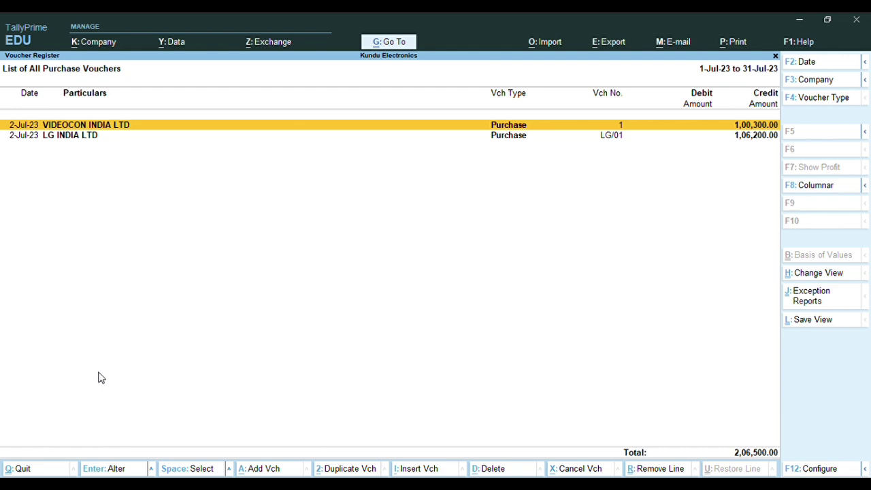
From the Gateway, view Bills Payable outstandings of 2,06,500.00, then close the report
{"action": "key", "text": "Escape"}
{"action": "key", "text": "Escape"}
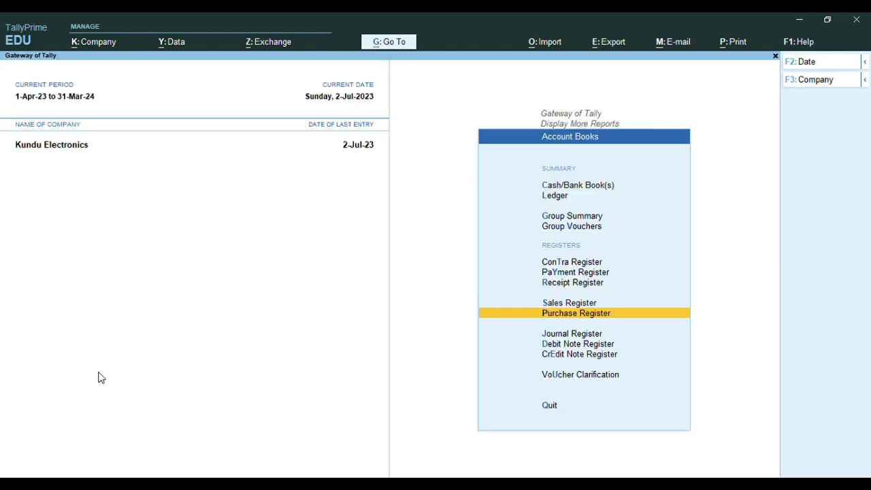
{"action": "key", "text": "Escape"}
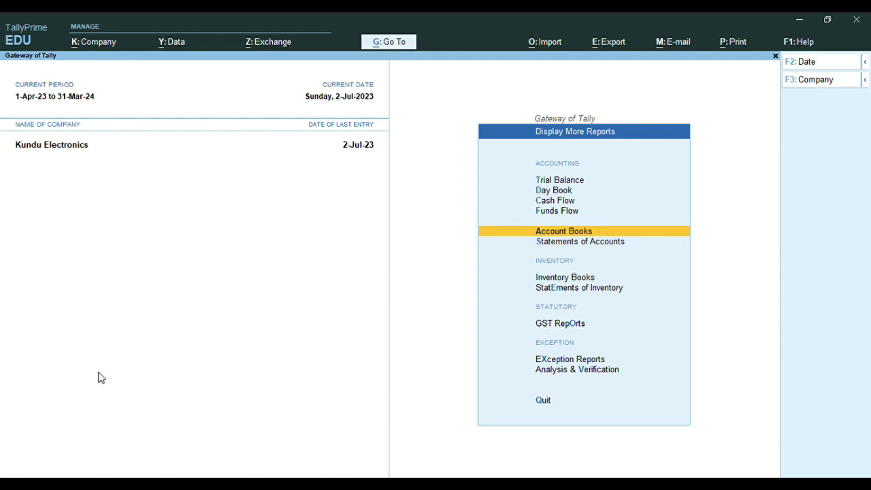
{"action": "key", "text": "Escape"}
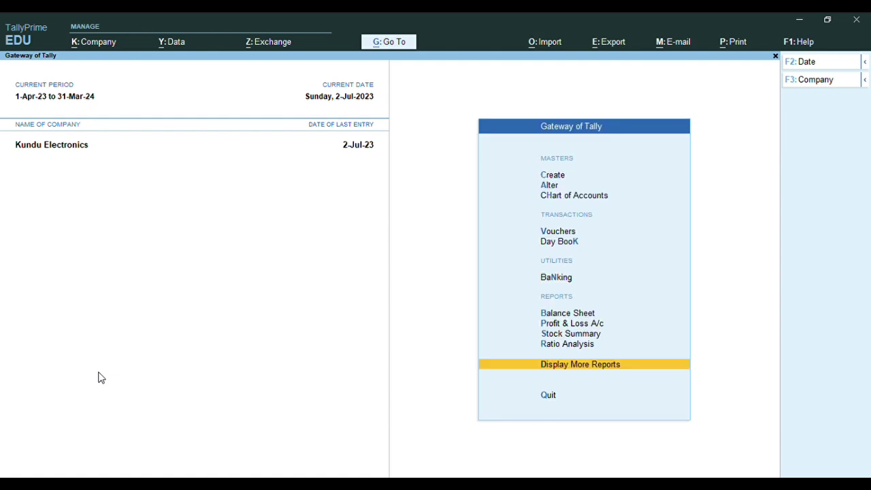
{"action": "key", "text": "Return"}
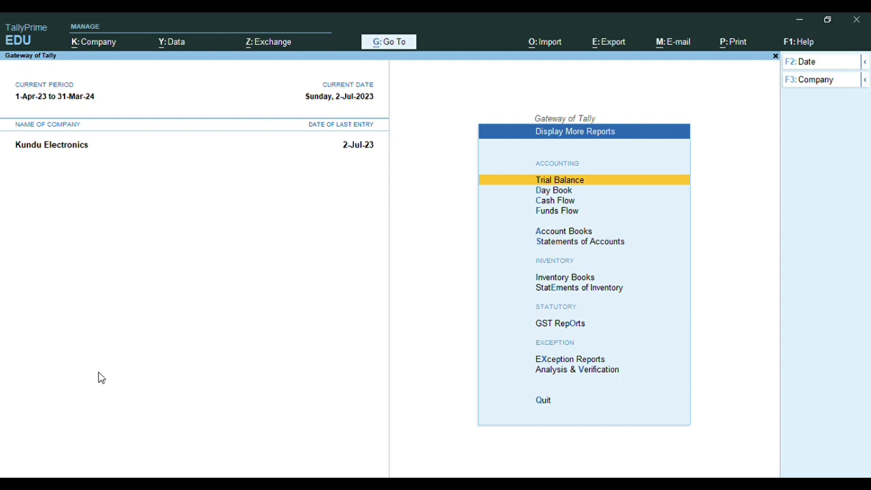
{"action": "key", "text": "Down"}
{"action": "key", "text": "Down"}
{"action": "key", "text": "Down"}
{"action": "key", "text": "Down"}
{"action": "key", "text": "Down"}
{"action": "key", "text": "Down"}
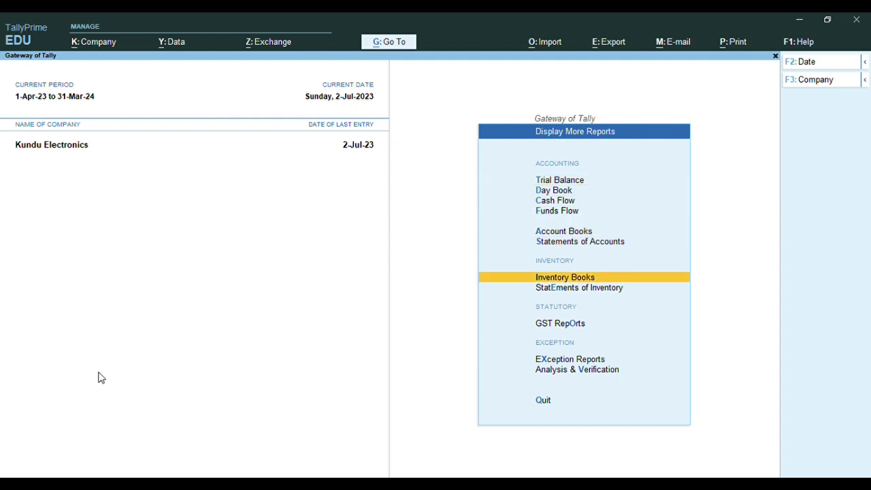
{"action": "key", "text": "Up"}
{"action": "key", "text": "Return"}
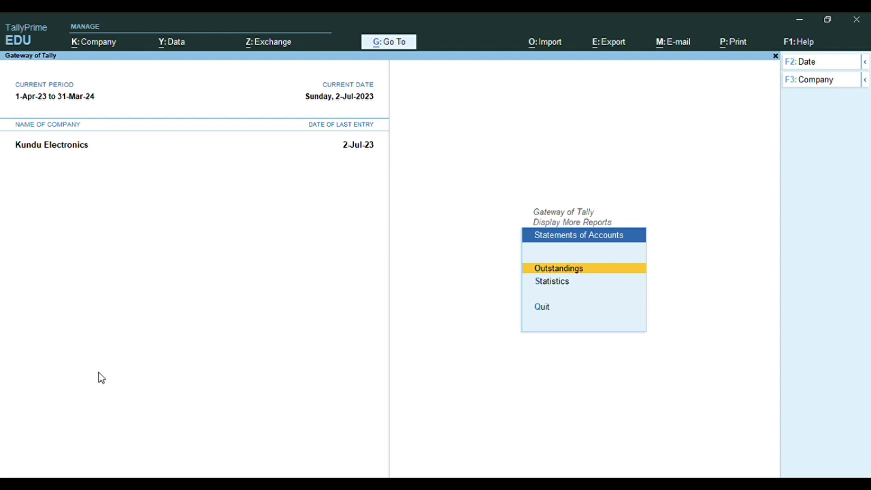
{"action": "key", "text": "Return"}
{"action": "key", "text": "Down"}
{"action": "key", "text": "Return"}
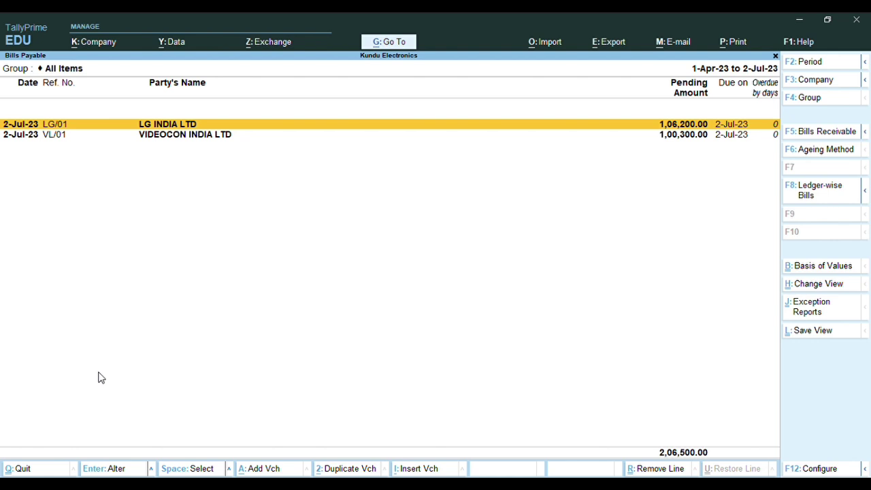
{"action": "key", "text": "Escape"}
{"action": "key", "text": "Escape"}
{"action": "key", "text": "Escape"}
{"action": "key", "text": "Escape"}
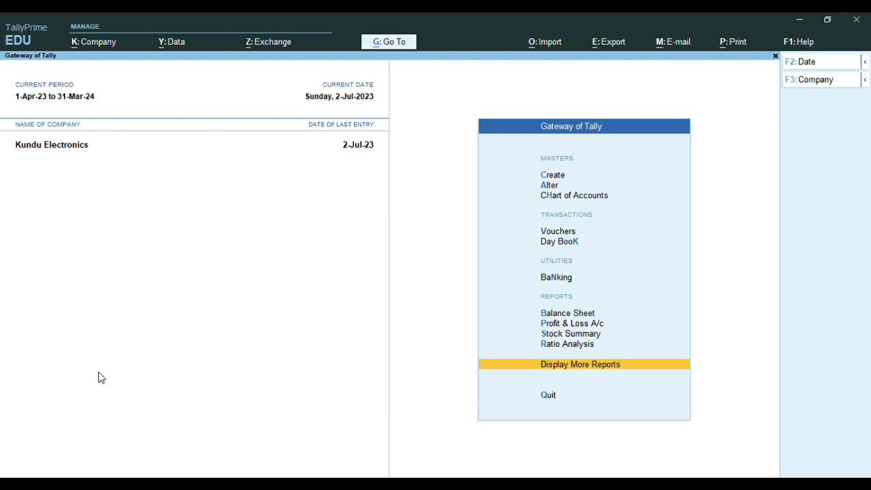
Open the Bills Payable report through Go To
{"action": "left_click", "coordinate": [380, 44]}
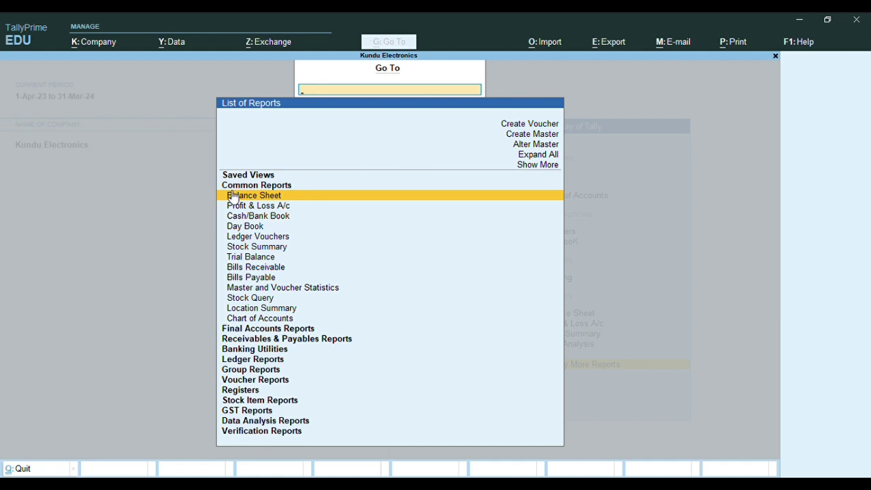
{"action": "key", "text": "Down"}
{"action": "key", "text": "Down"}
{"action": "key", "text": "Down"}
{"action": "key", "text": "Down"}
{"action": "key", "text": "Down"}
{"action": "key", "text": "Down"}
{"action": "key", "text": "Down"}
{"action": "key", "text": "Down"}
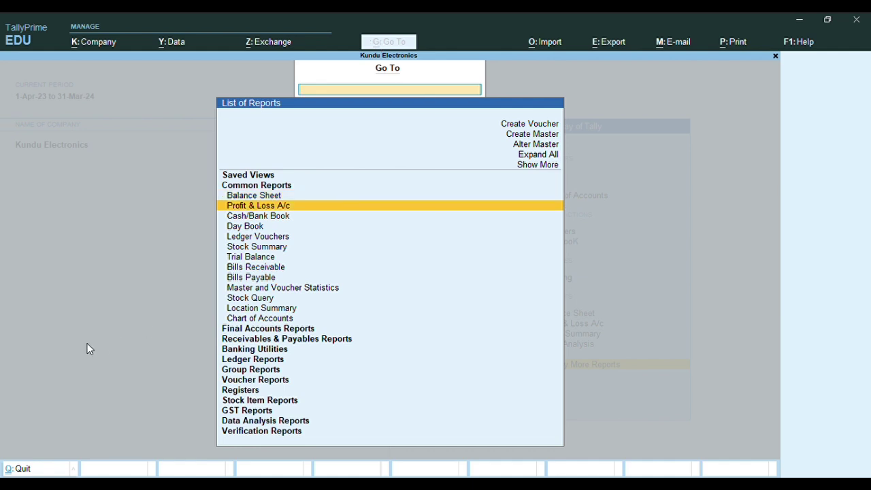
{"action": "key", "text": "Return"}
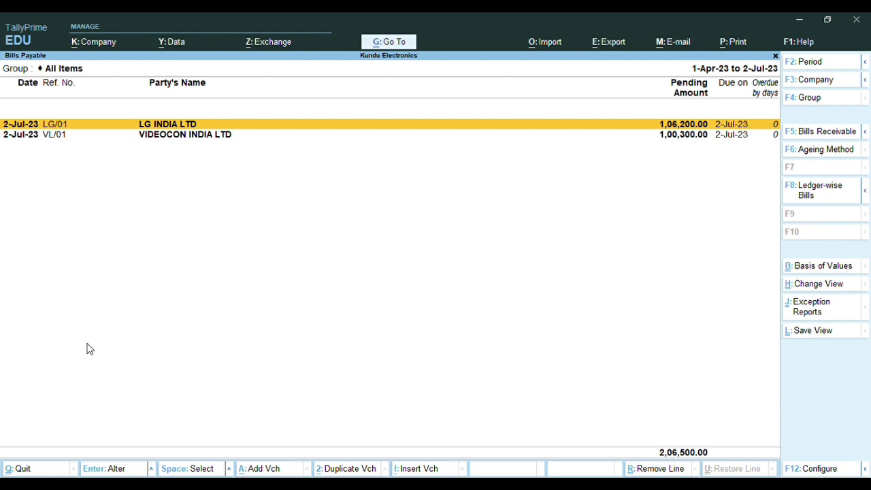
Open the Purchase Vouchers register under Voucher Reports, showing both 2-Jul-23 purchases
{"action": "left_click", "coordinate": [385, 43]}
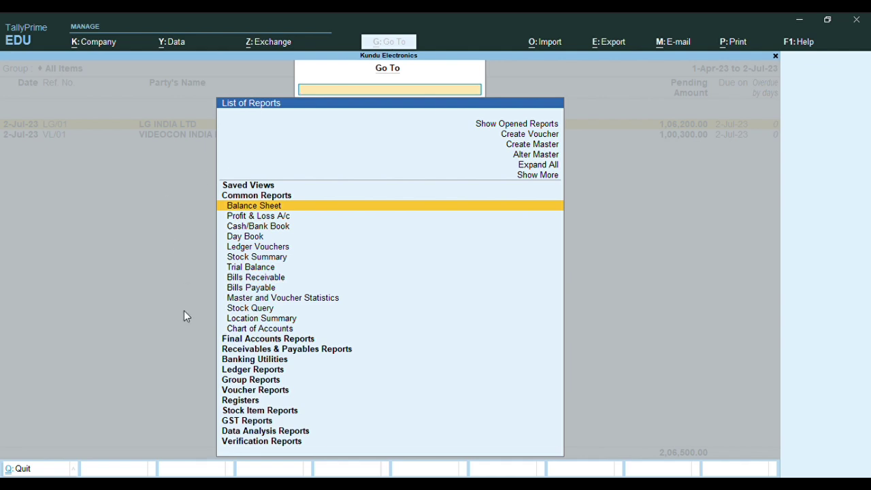
{"action": "key", "text": "Down"}
{"action": "key", "text": "Down"}
{"action": "key", "text": "Down"}
{"action": "key", "text": "Down"}
{"action": "key", "text": "Down"}
{"action": "key", "text": "Down"}
{"action": "key", "text": "Down"}
{"action": "key", "text": "Down"}
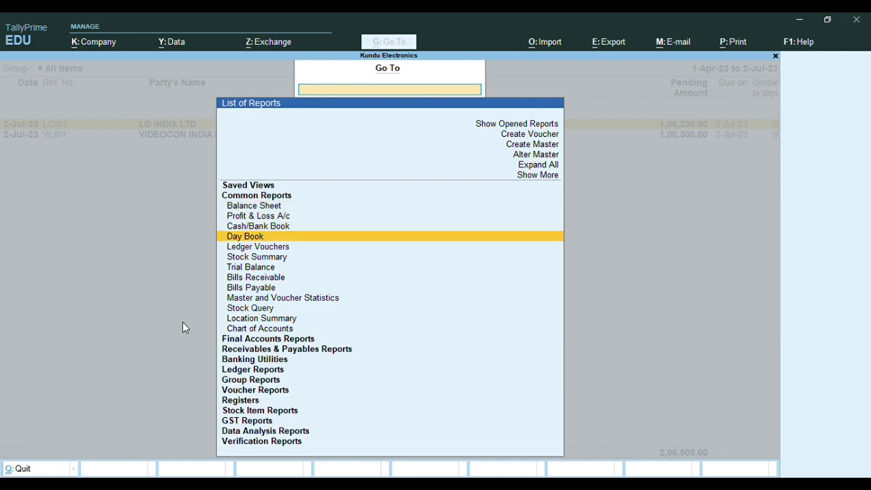
{"action": "key", "text": "Down"}
{"action": "key", "text": "Down"}
{"action": "key", "text": "Down"}
{"action": "key", "text": "Down"}
{"action": "key", "text": "Down"}
{"action": "key", "text": "Down"}
{"action": "key", "text": "Down"}
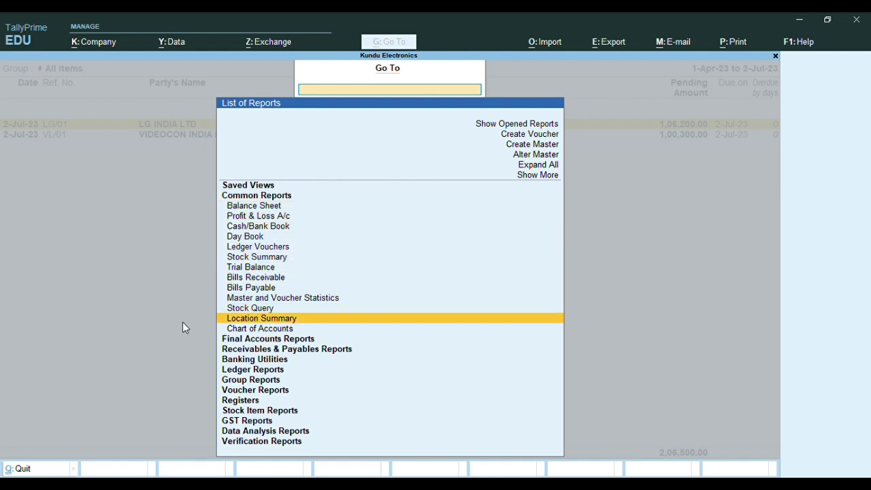
{"action": "key", "text": "Down"}
{"action": "key", "text": "Down"}
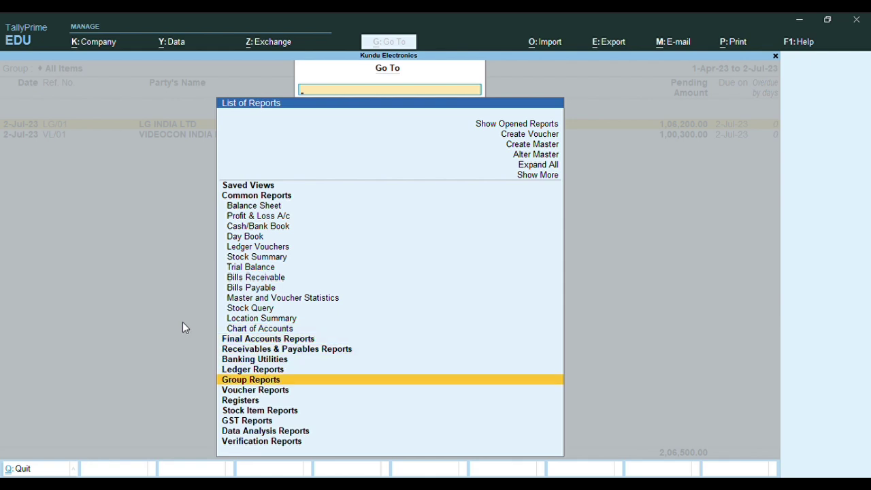
{"action": "key", "text": "Down"}
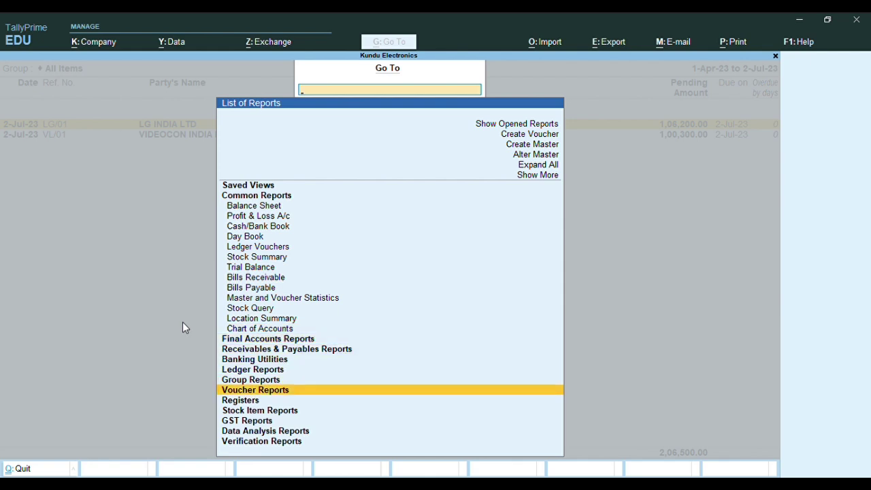
{"action": "key", "text": "Return"}
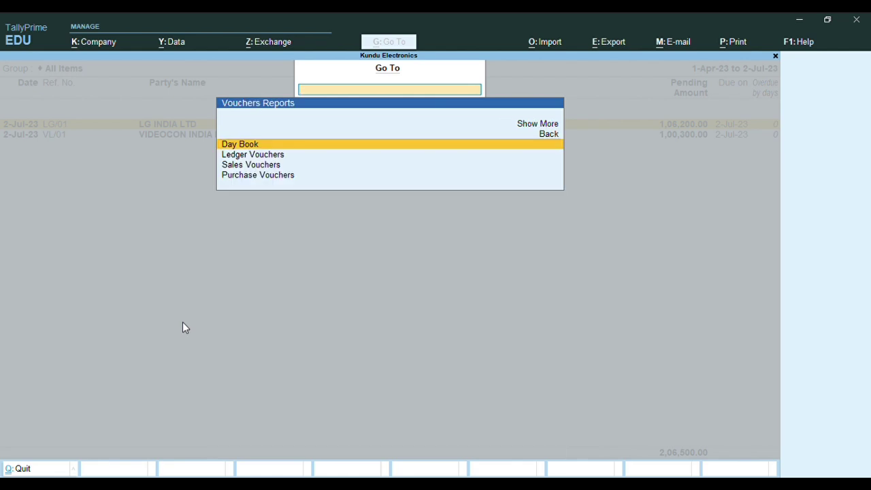
{"action": "key", "text": "Down"}
{"action": "key", "text": "Down"}
{"action": "key", "text": "Down"}
{"action": "key", "text": "Return"}
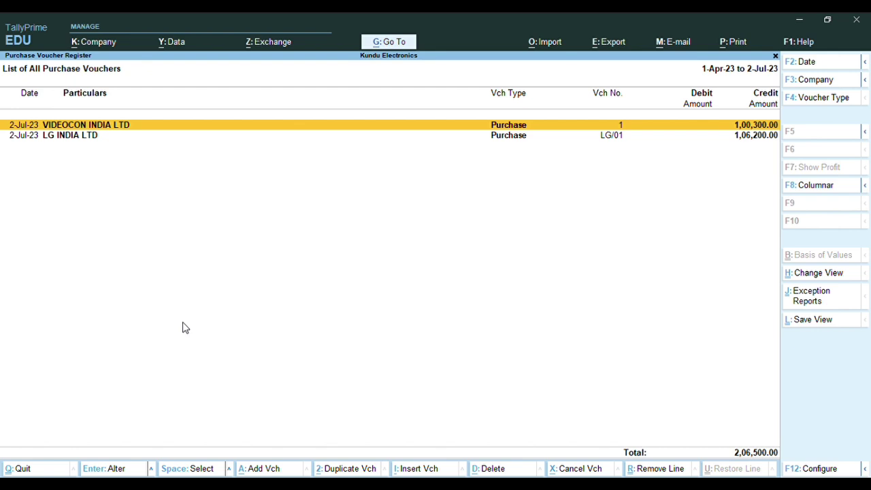
Close the Purchase Voucher Register and go back to the Gateway of Tally
{"action": "key", "text": "Escape"}
{"action": "key", "text": "Escape"}
{"action": "key", "text": "Escape"}
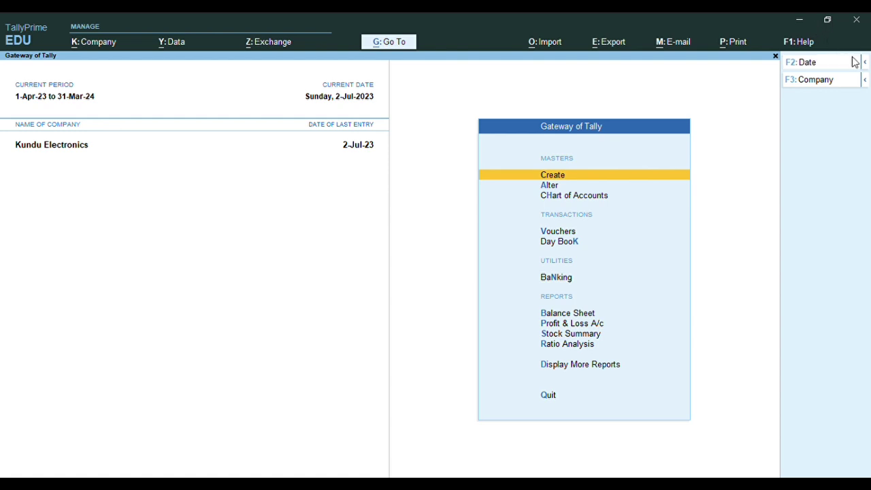
Change the current date to 1-8 (1-Aug-2023) and start a new accounting voucher
{"action": "left_click", "coordinate": [858, 63]}
{"action": "type", "text": "1-8"}
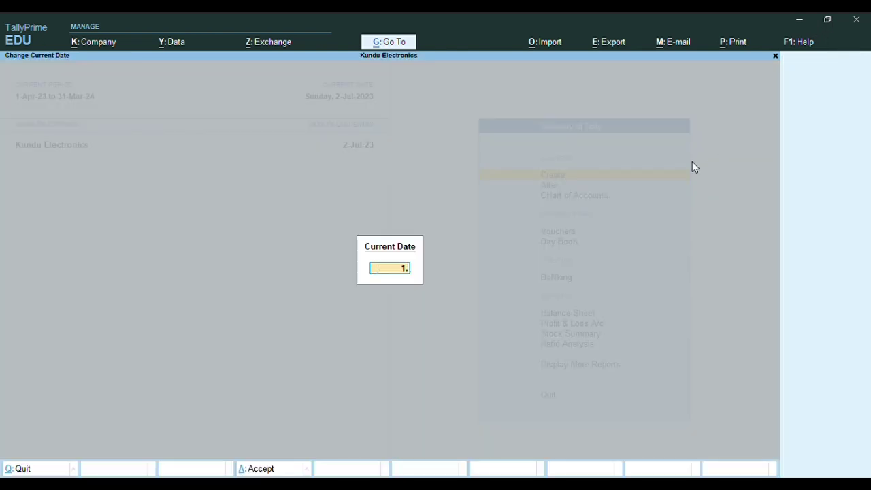
{"action": "key", "text": "Return"}
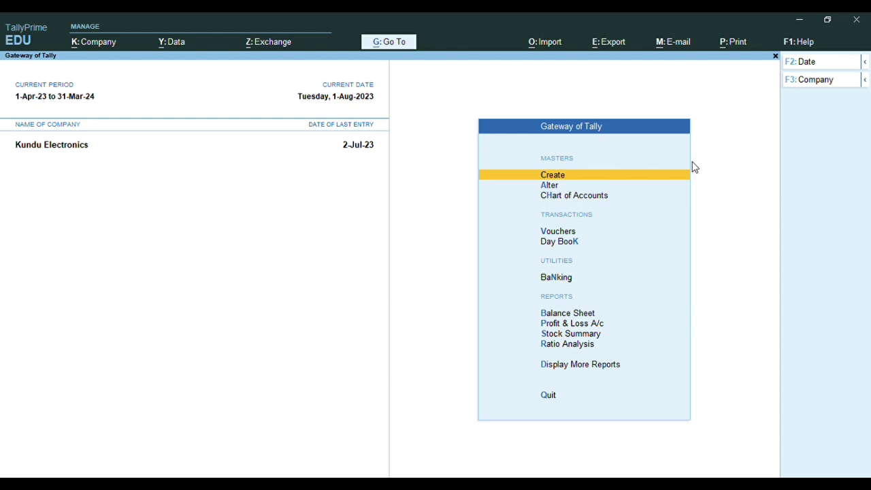
{"action": "key", "text": "v"}
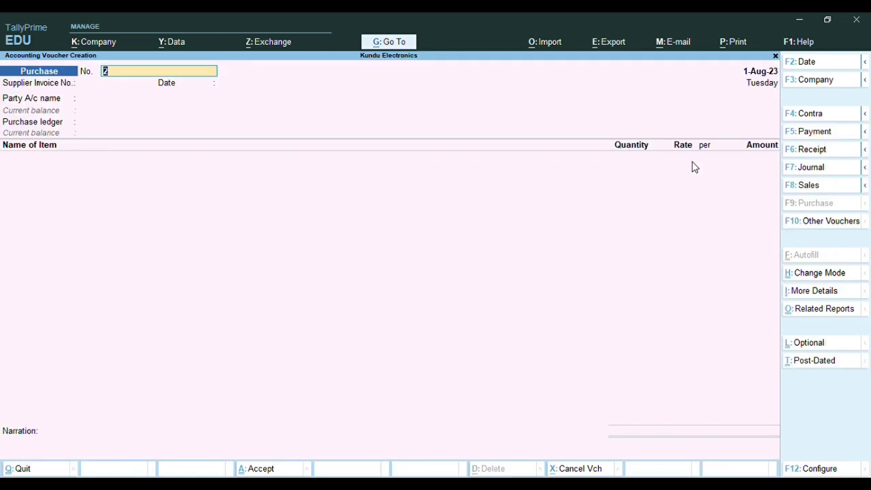
Make it a Payment voucher debiting VIDEOCON INDIA LTD 1,00,300 against bill VL/01
{"action": "left_click", "coordinate": [809, 133]}
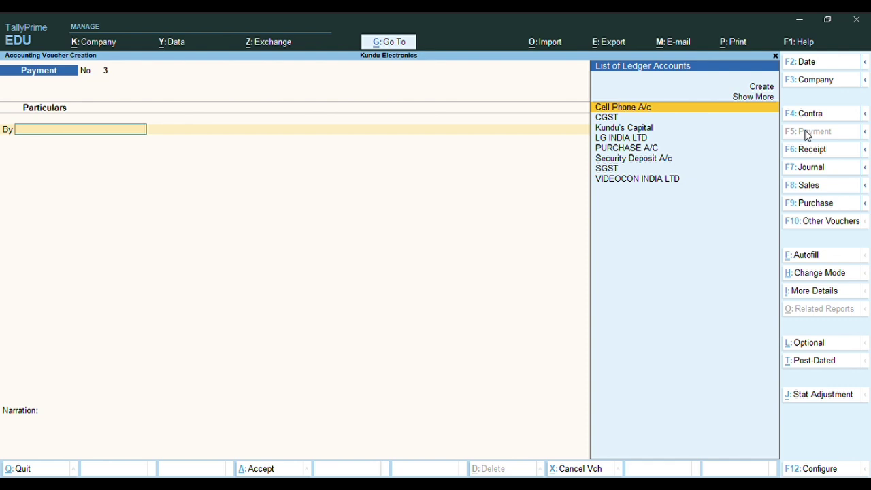
{"action": "key", "text": "Down"}
{"action": "key", "text": "Down"}
{"action": "key", "text": "Down"}
{"action": "key", "text": "Down"}
{"action": "key", "text": "Down"}
{"action": "key", "text": "Down"}
{"action": "key", "text": "Down"}
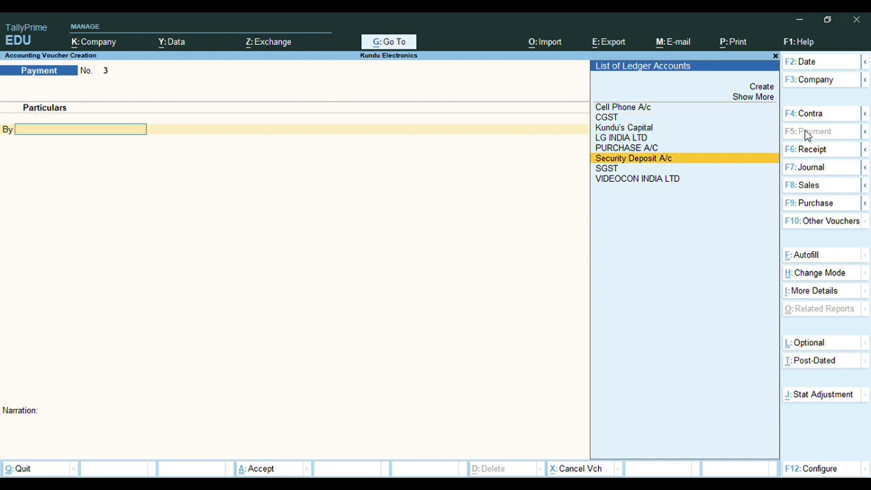
{"action": "key", "text": "Return"}
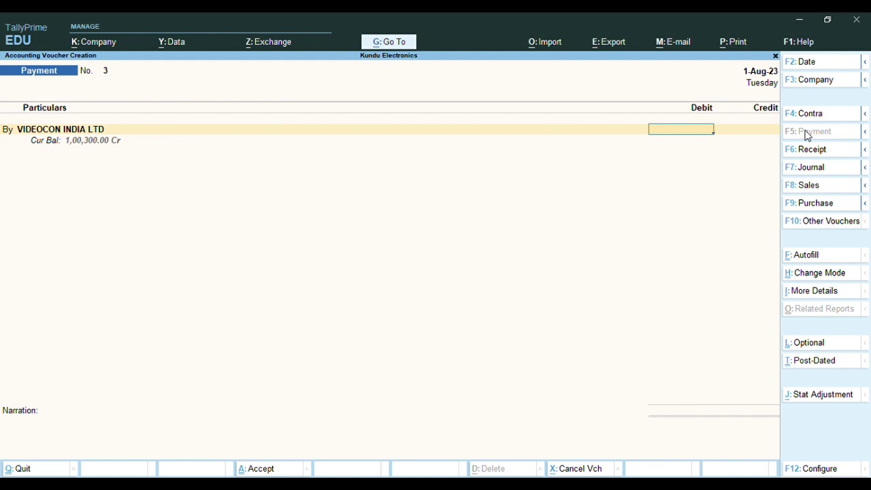
{"action": "type", "text": "1,00,300"}
{"action": "key", "text": "Return"}
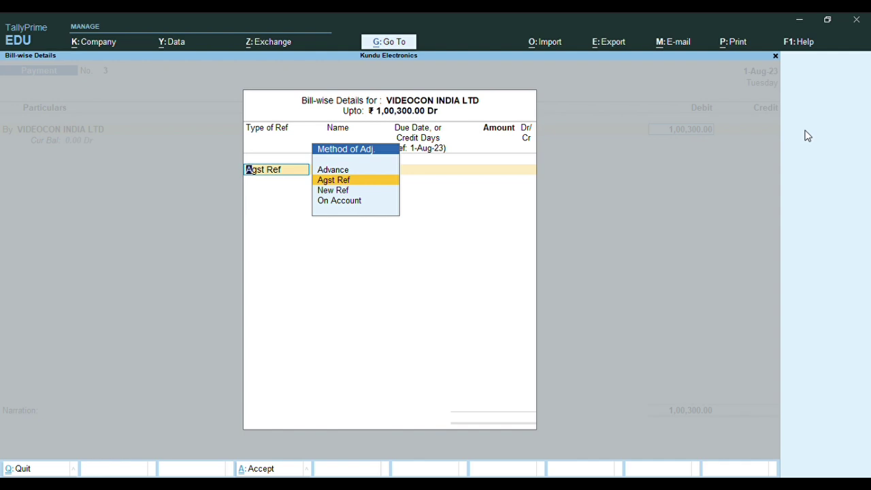
{"action": "key", "text": "Return"}
{"action": "key", "text": "Return"}
{"action": "key", "text": "Return"}
{"action": "key", "text": "Return"}
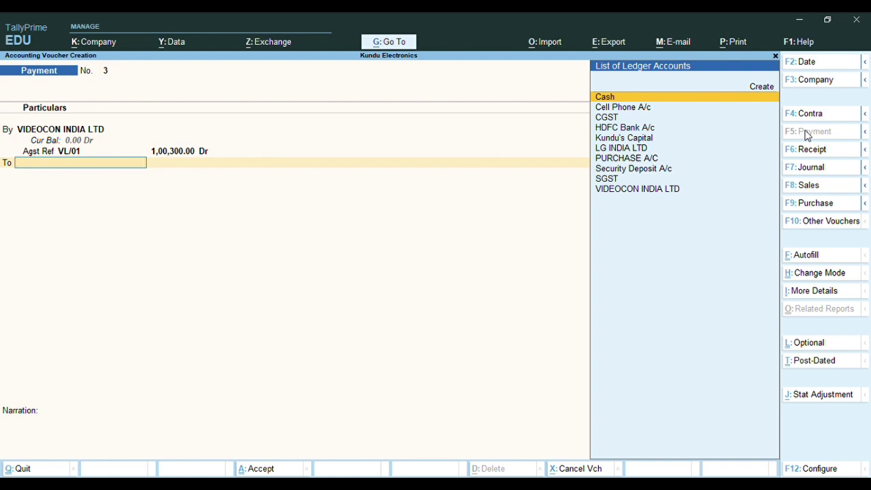
Credit HDFC Bank A/c with cheque no. 2100013 and accept payment voucher 3
{"action": "key", "text": "Down"}
{"action": "key", "text": "Down"}
{"action": "key", "text": "Down"}
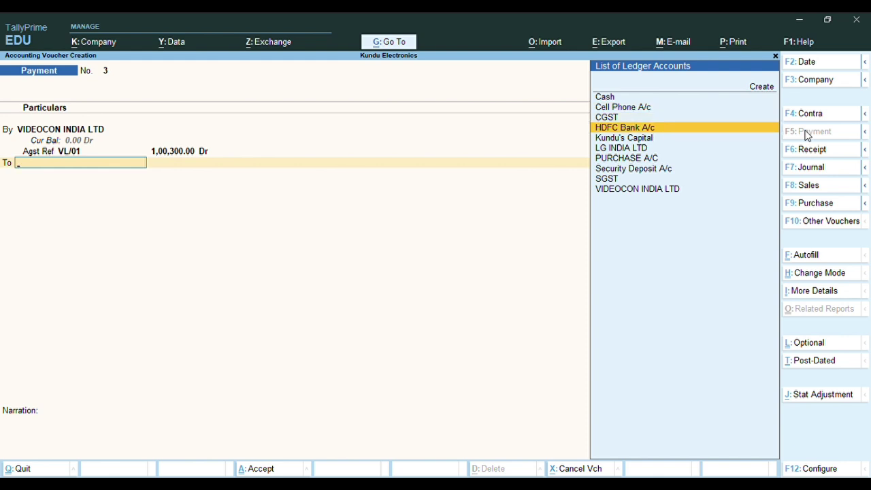
{"action": "key", "text": "Return"}
{"action": "key", "text": "Return"}
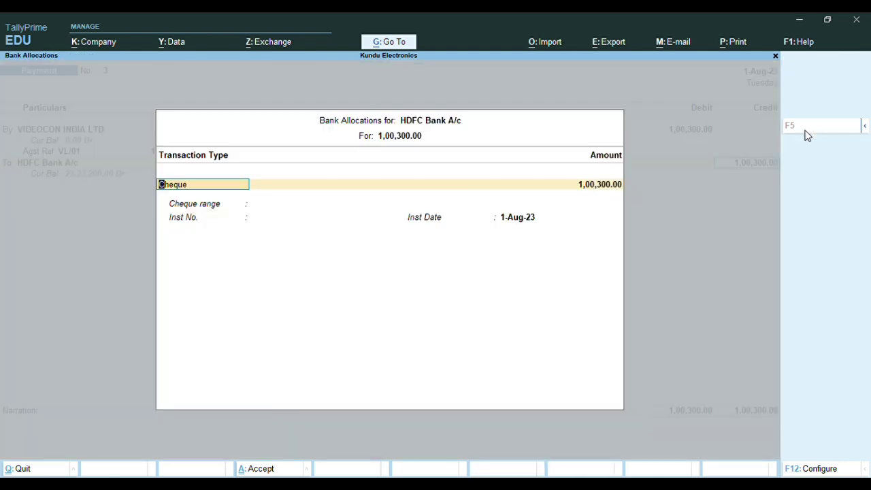
{"action": "key", "text": "Return"}
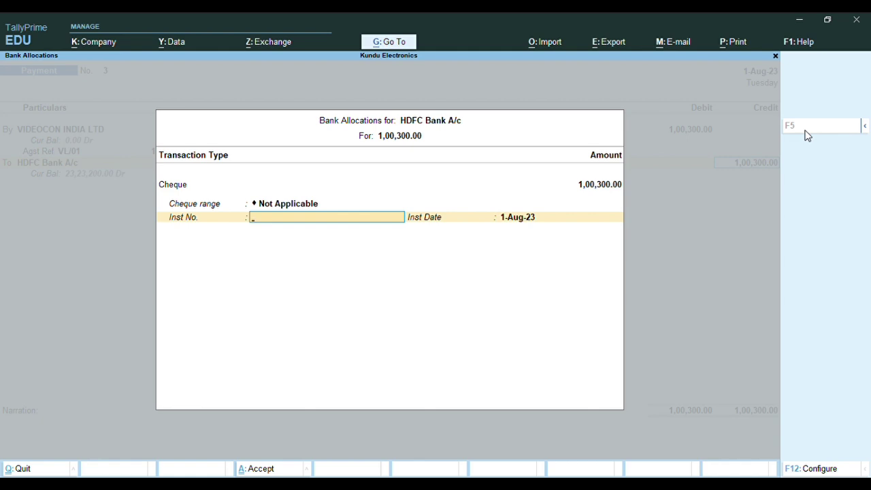
{"action": "type", "text": "2100013"}
{"action": "key", "text": "Return"}
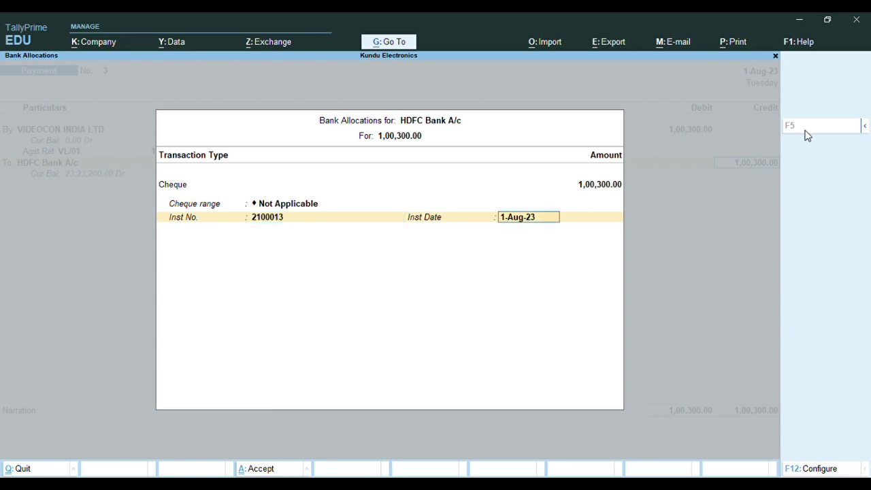
{"action": "key", "text": "Return"}
{"action": "key", "text": "Return"}
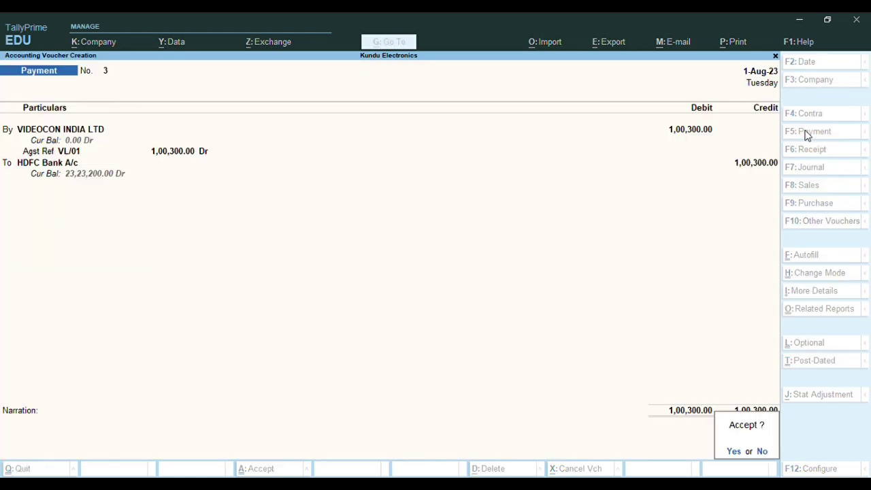
{"action": "key", "text": "y"}
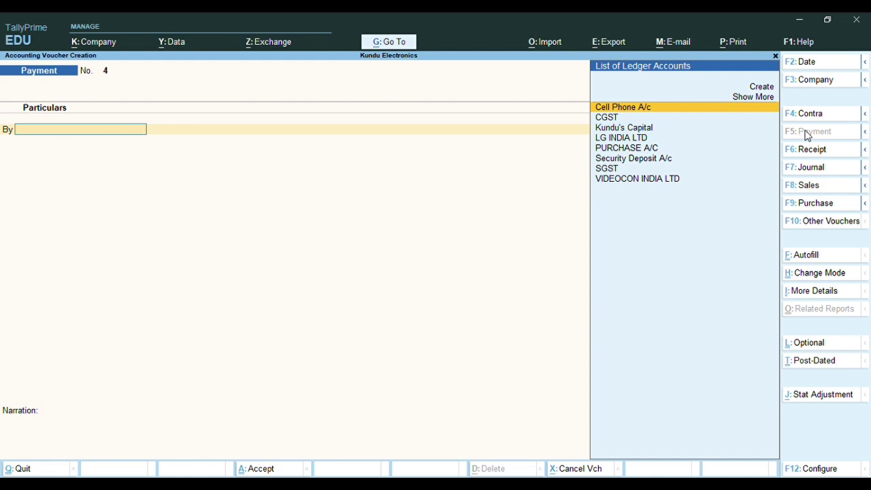
Debit LG INDIA LTD 1,06,200 against its existing LG/01 bill reference
{"action": "type", "text": "LG"}
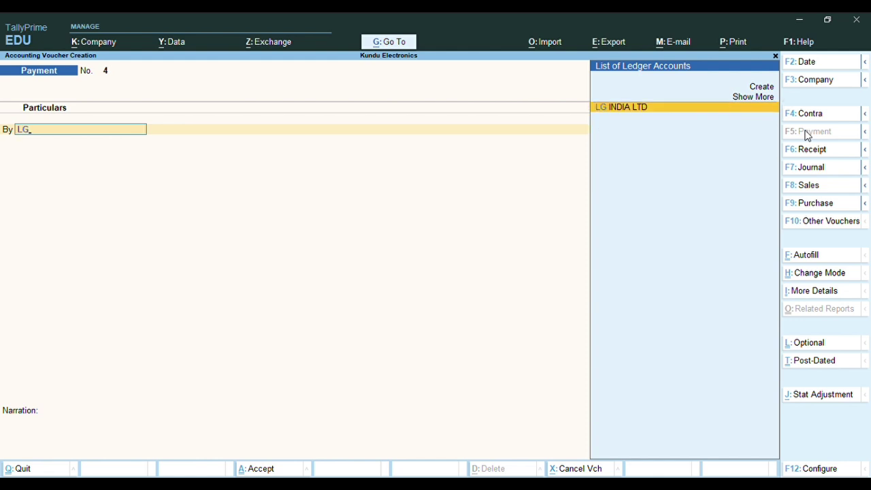
{"action": "key", "text": "Return"}
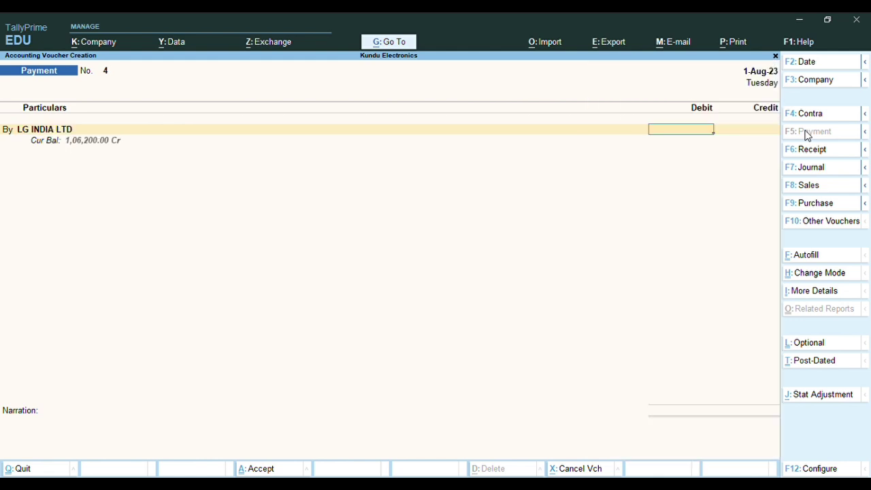
{"action": "type", "text": "106200"}
{"action": "key", "text": "Return"}
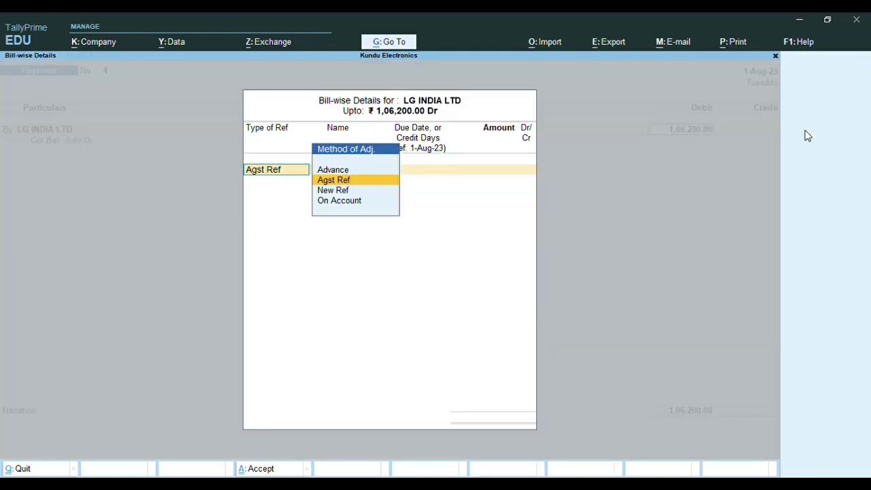
{"action": "key", "text": "Return"}
{"action": "key", "text": "Return"}
{"action": "key", "text": "Return"}
{"action": "key", "text": "Return"}
{"action": "key", "text": "Return"}
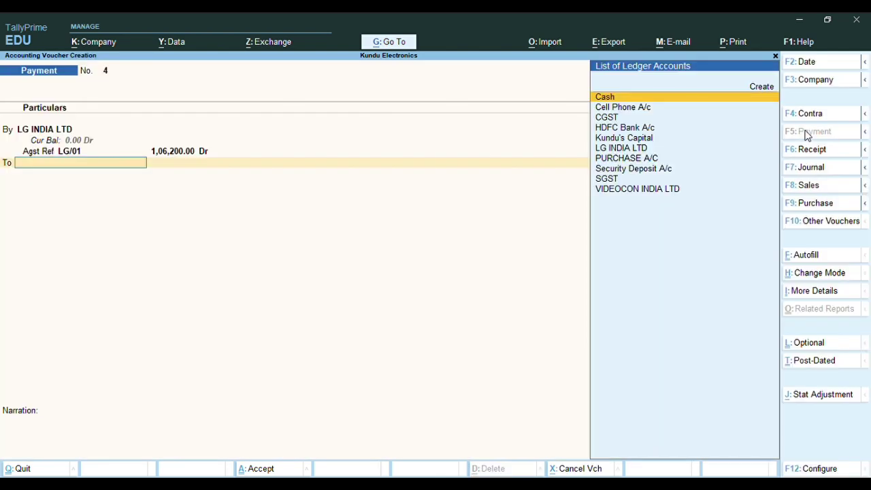
Credit HDFC Bank A/c with cheque no. 2100014 and finish payment voucher 4
{"action": "type", "text": "HDFC Bank A/c"}
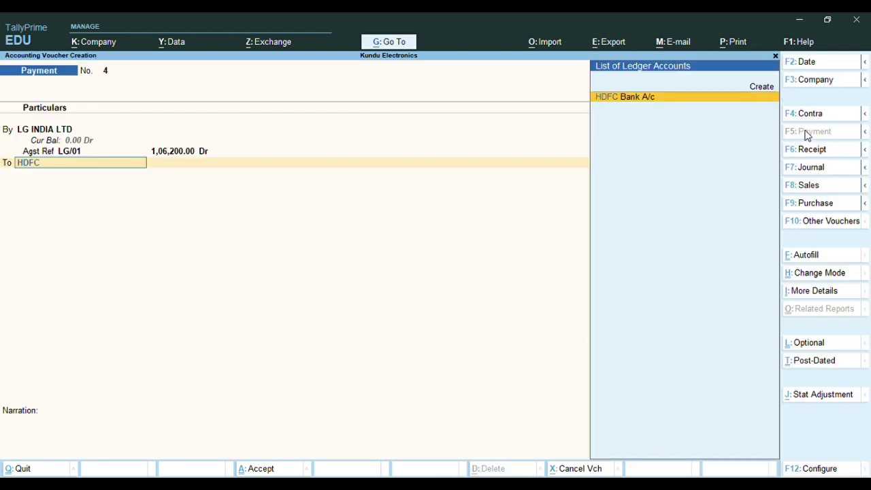
{"action": "key", "text": "Return"}
{"action": "key", "text": "Return"}
{"action": "key", "text": "Return"}
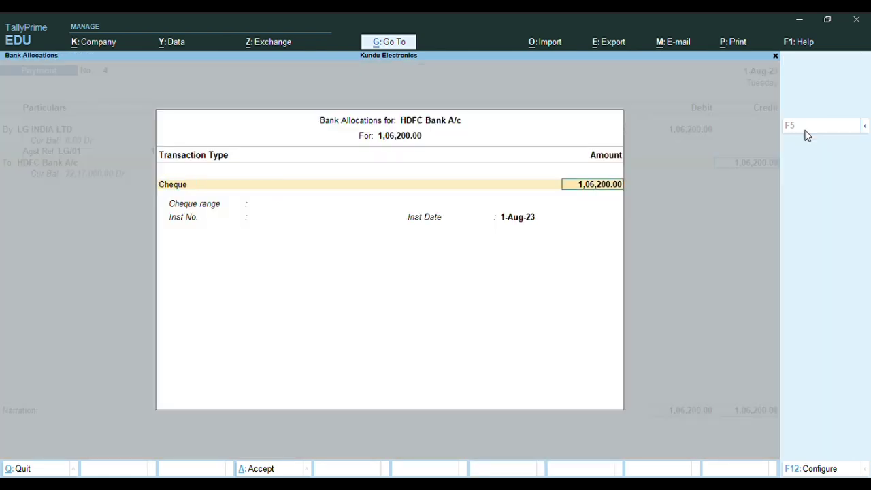
{"action": "key", "text": "Return"}
{"action": "type", "text": "21000"}
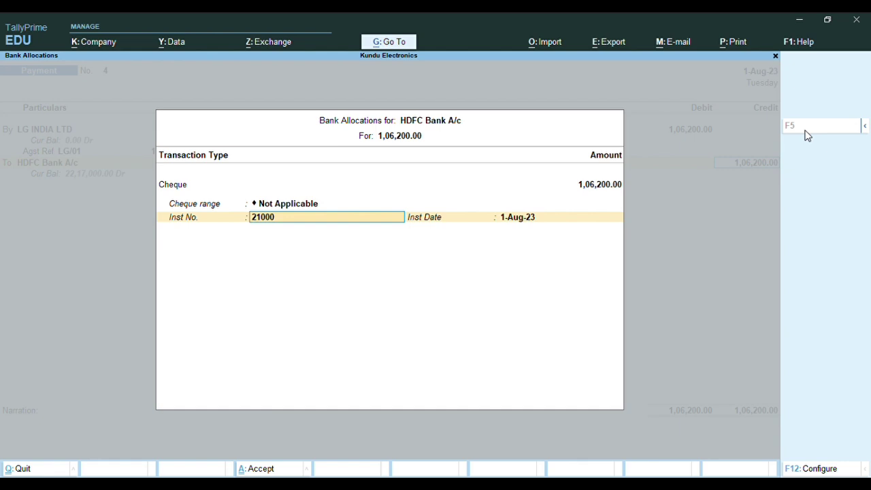
{"action": "type", "text": "14"}
{"action": "key", "text": "Return"}
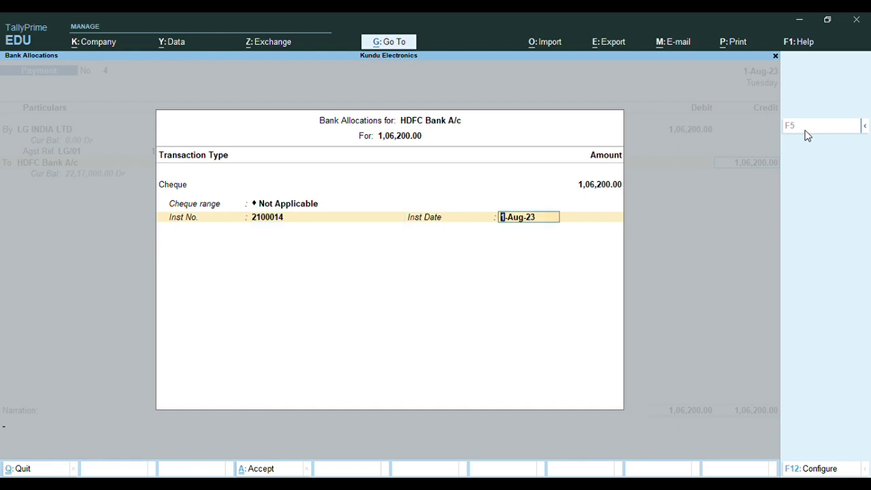
{"action": "key", "text": "Return"}
{"action": "key", "text": "Return"}
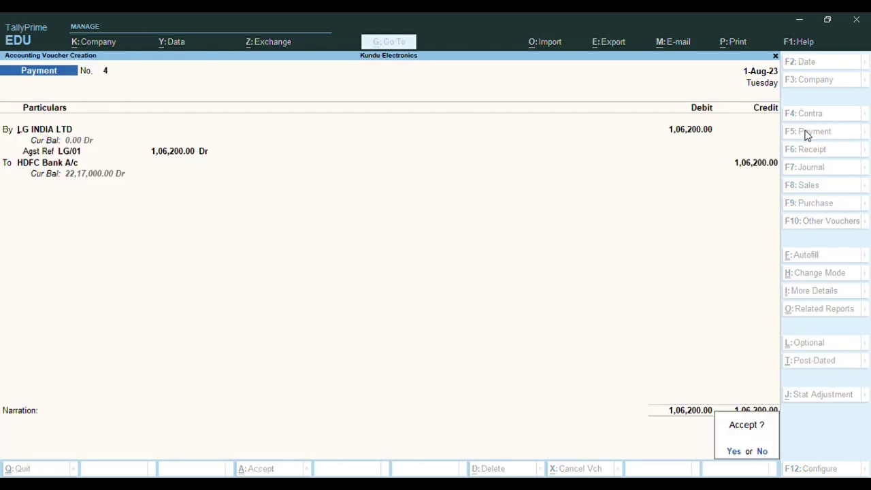
{"action": "key", "text": "Return"}
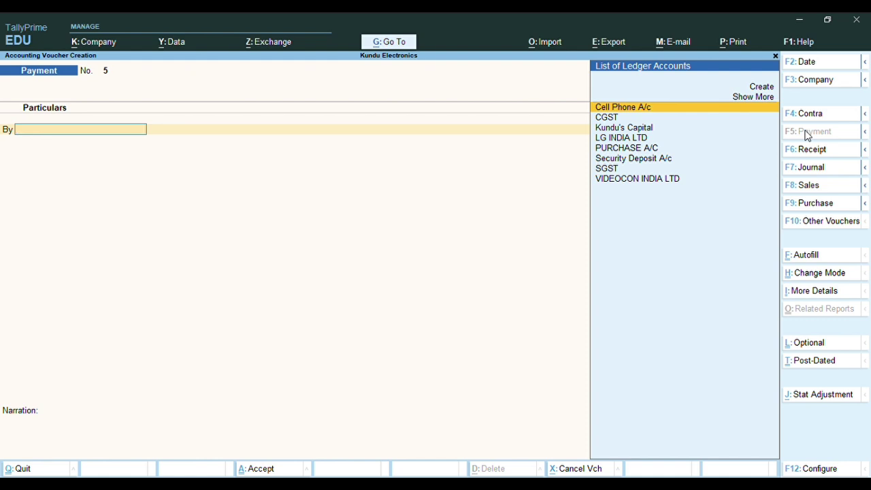
Quit the blank payment voucher, open the Chart of Accounts ledger list, and call up Multi-Masters
{"action": "key", "text": "Escape"}
{"action": "key", "text": "Return"}
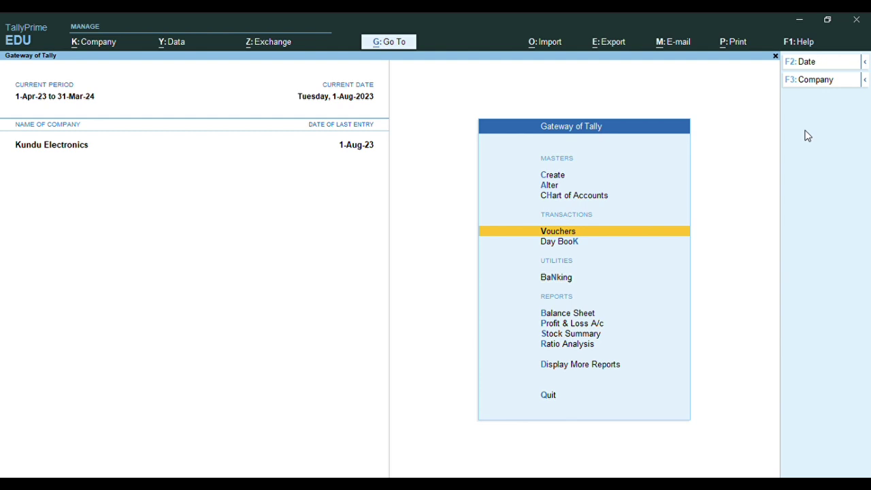
{"action": "key", "text": "Up"}
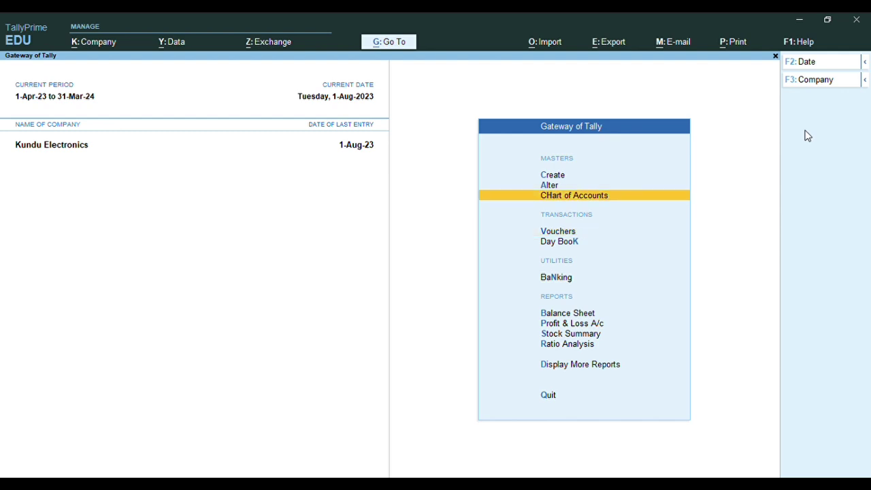
{"action": "key", "text": "Return"}
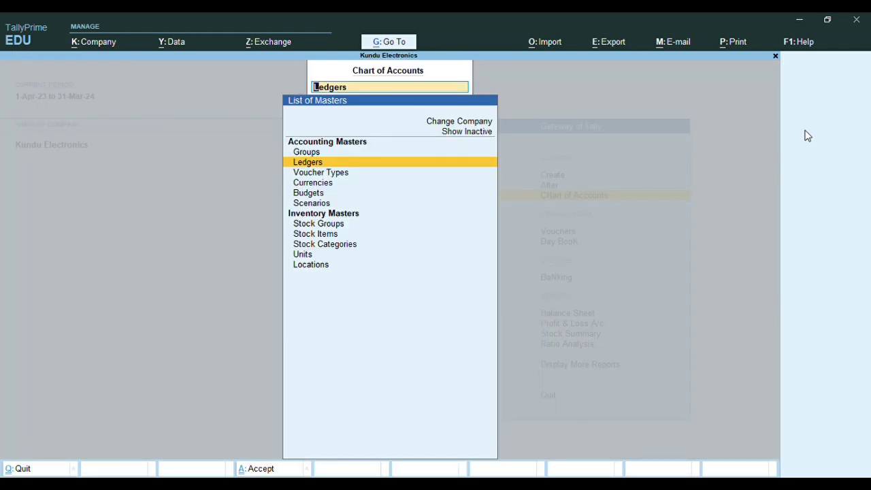
{"action": "key", "text": "Return"}
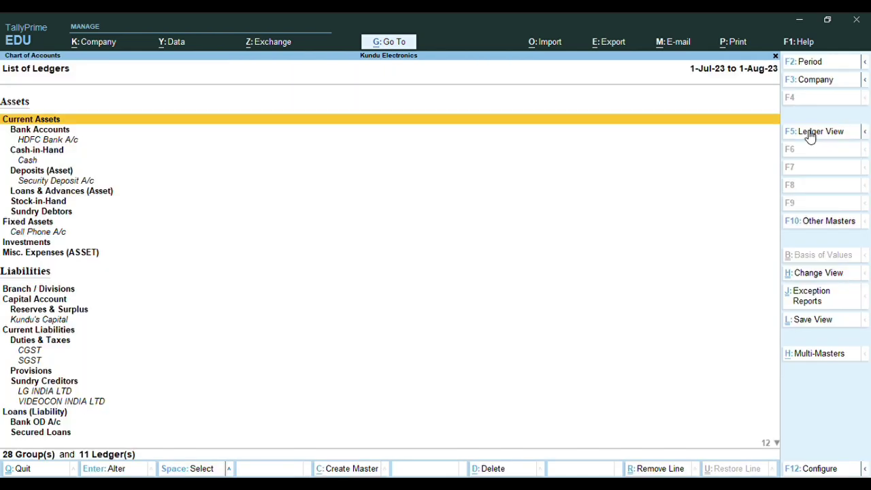
{"action": "key", "text": "alt"}
{"action": "key", "text": "ctrl+h"}
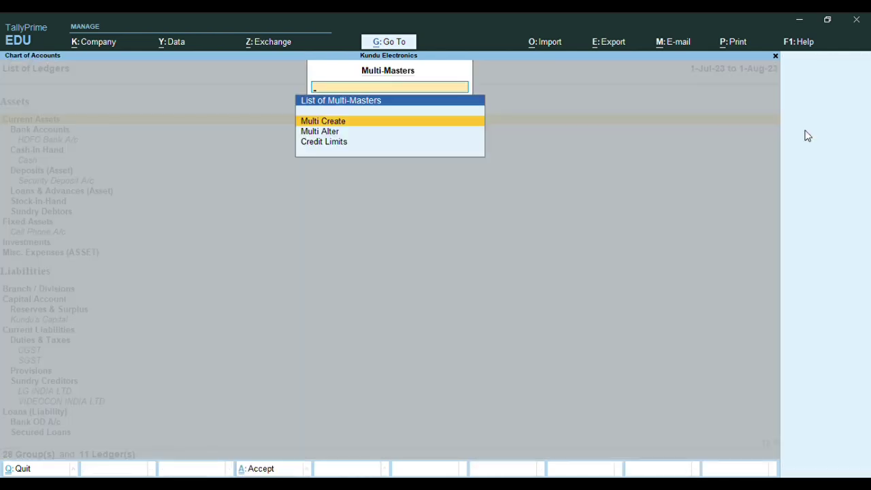
Multi-create ledgers under Fixed Assets: FURNITURE AND FIXTURE A/C and AIR CONDITIONAR A/C
{"action": "key", "text": "Return"}
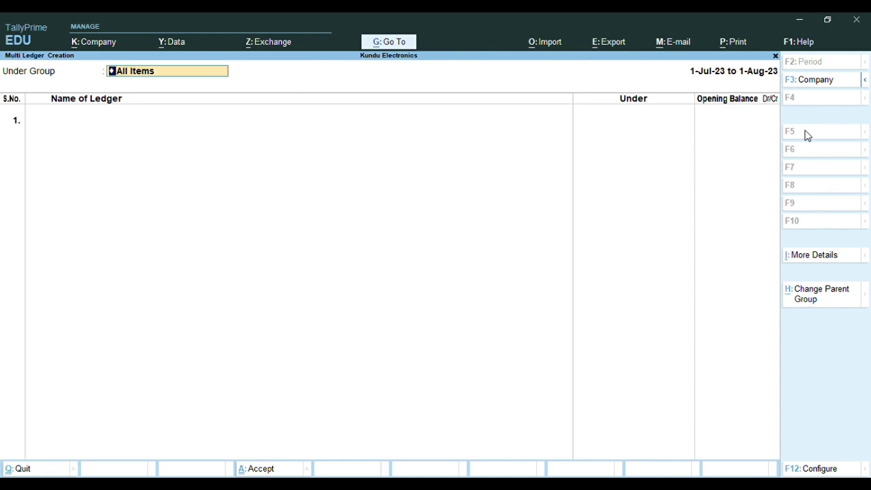
{"action": "type", "text": "FI"}
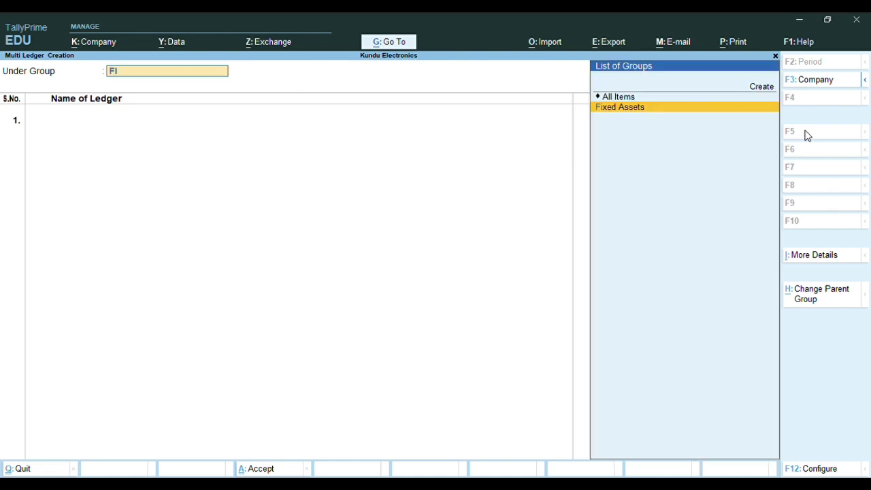
{"action": "type", "text": "XED"}
{"action": "key", "text": "Return"}
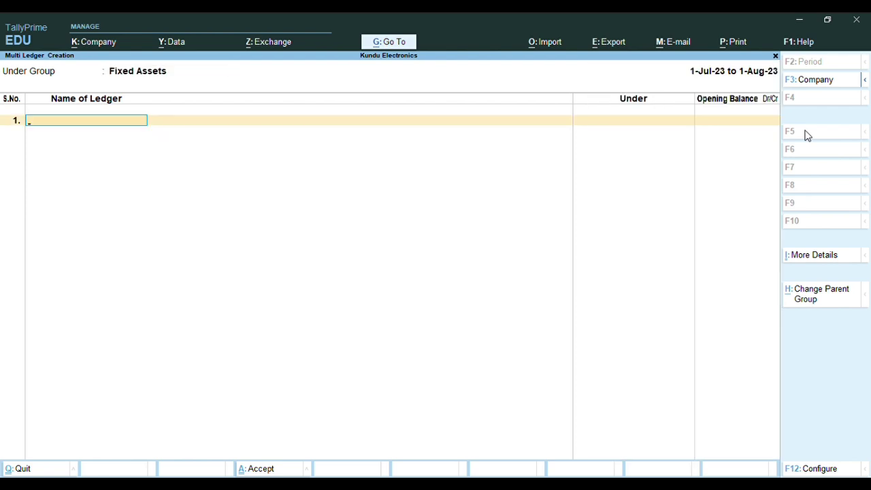
{"action": "type", "text": "FURNITURE AND FIX"}
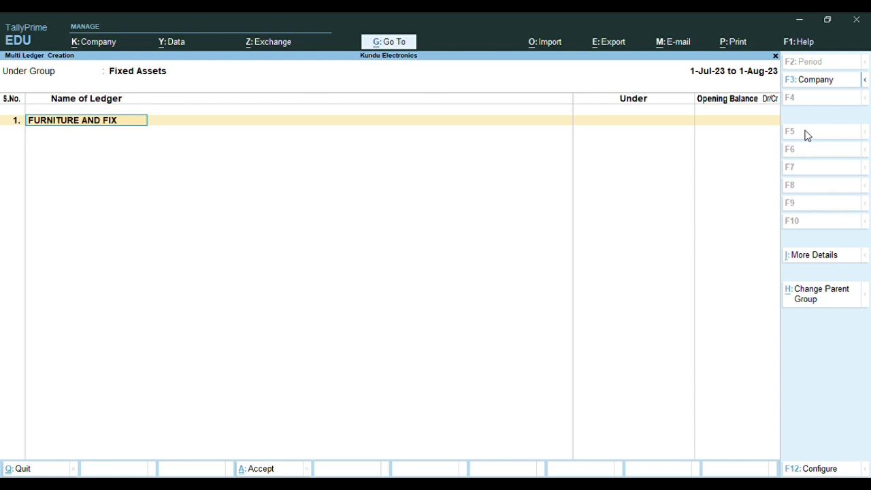
{"action": "type", "text": "TURE A/C"}
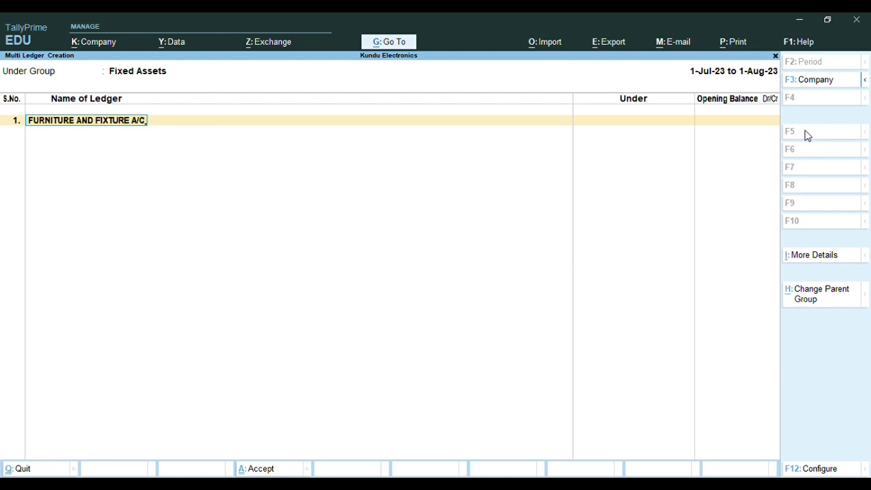
{"action": "key", "text": "Return"}
{"action": "key", "text": "Return"}
{"action": "type", "text": "AIR CO"}
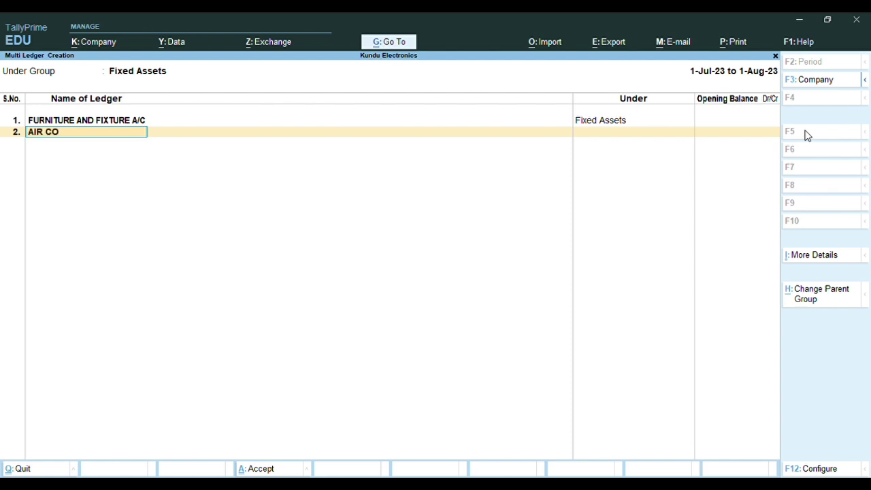
{"action": "type", "text": "NDITIONAR A/C"}
{"action": "key", "text": "Return"}
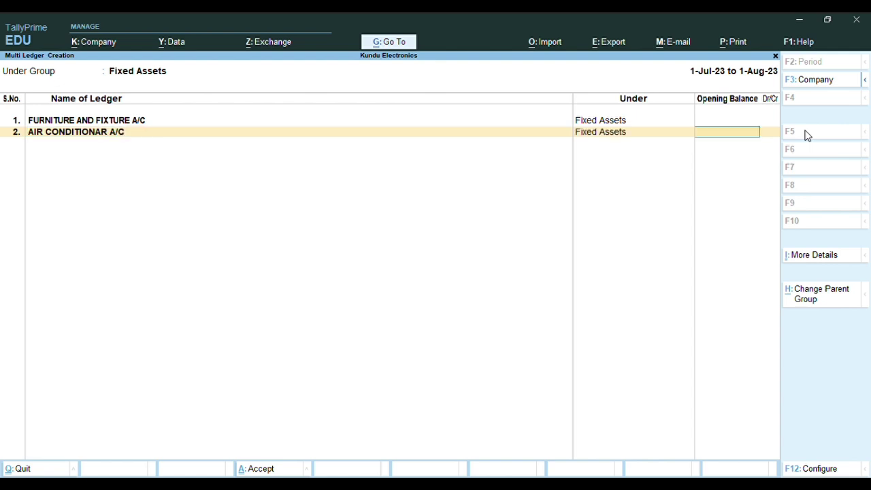
{"action": "key", "text": "Return"}
Add ELECTRONIC FITTINGS A/C and COMPUTER A/C, then save all four ledgers
{"action": "type", "text": "ELECTRONIC FITTING"}
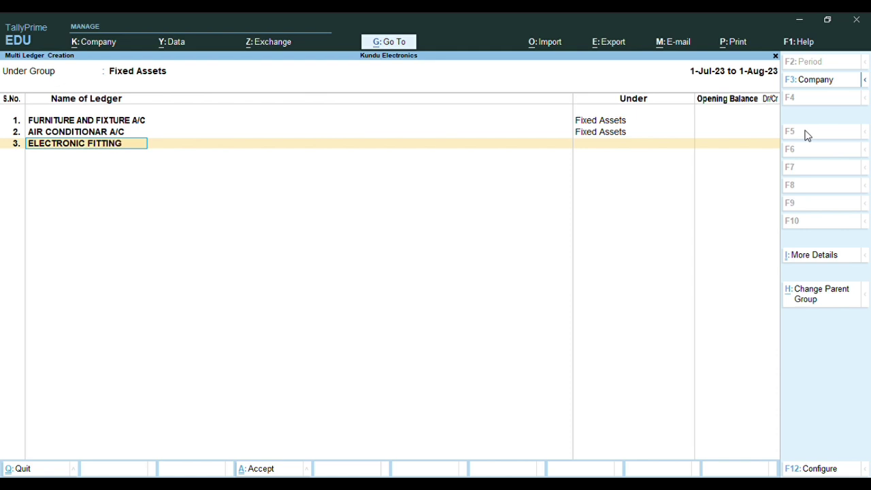
{"action": "type", "text": "S A/C"}
{"action": "key", "text": "Return"}
{"action": "key", "text": "Return"}
{"action": "key", "text": "Return"}
{"action": "type", "text": "C"}
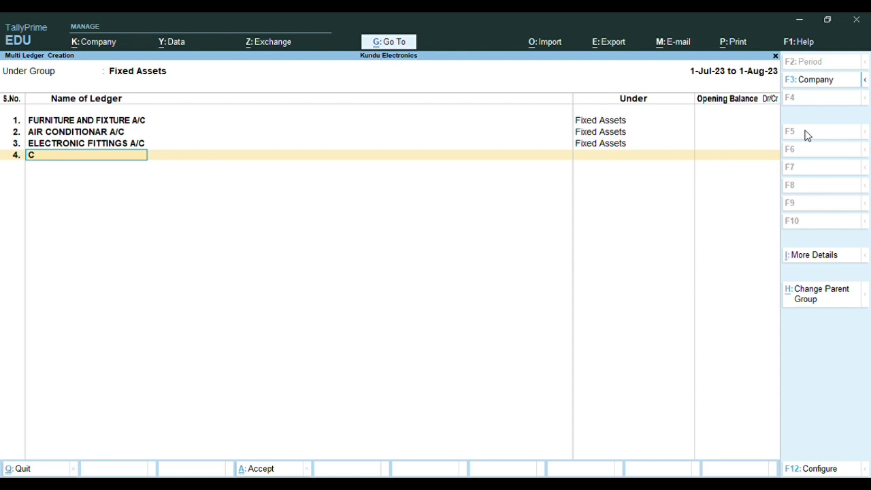
{"action": "type", "text": "OMPUTER A/C"}
{"action": "key", "text": "Return"}
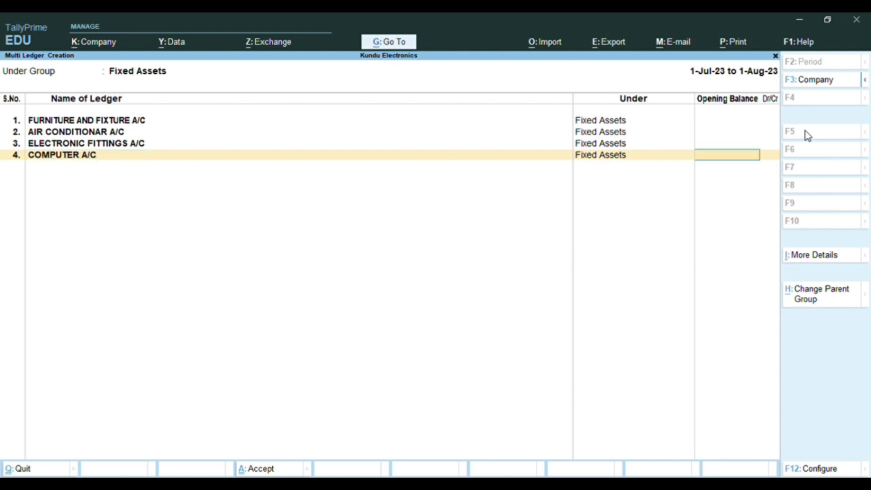
{"action": "key", "text": "Return"}
{"action": "key", "text": "Return"}
{"action": "key", "text": "y"}
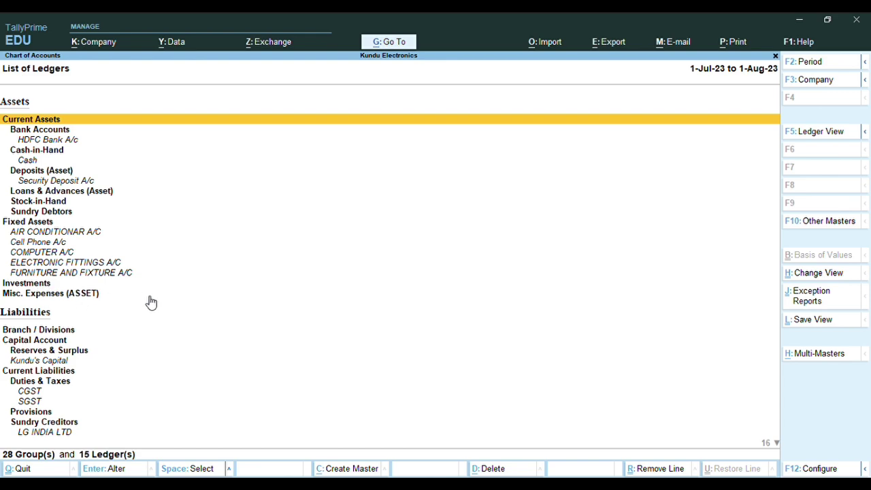
{"action": "key", "text": "Escape"}
{"action": "key", "text": "Escape"}
{"action": "key", "text": "Escape"}
{"action": "key", "text": "Escape"}
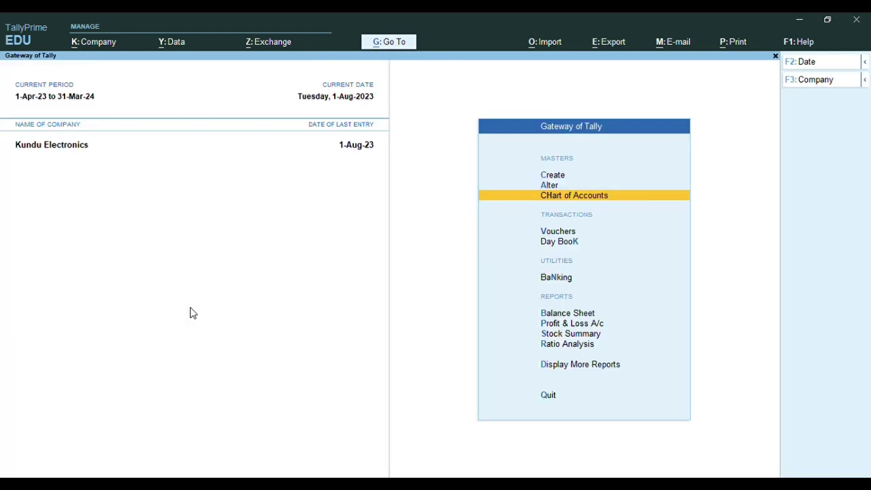
Start a payment voucher debiting FURNITURE AND FIXTURE A/C 75,000 and AIR CONDITIONAR A/C 45,000
{"action": "key", "text": "v"}
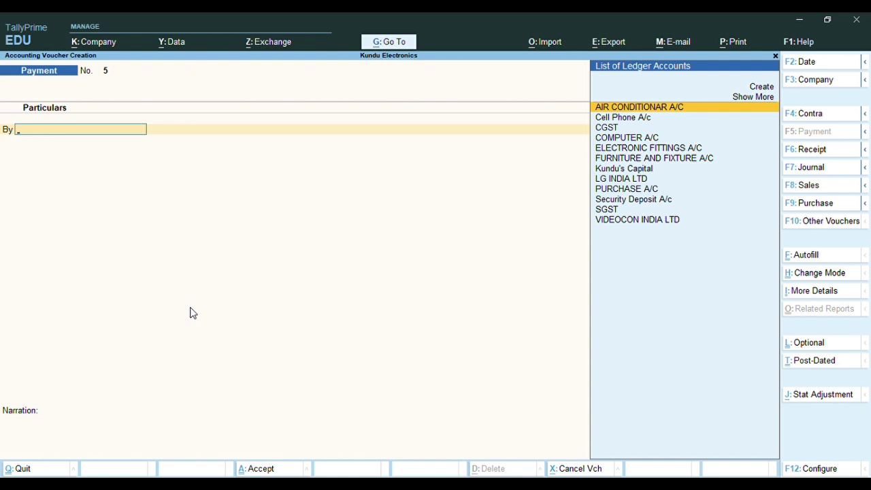
{"action": "key", "text": "Down"}
{"action": "key", "text": "Down"}
{"action": "key", "text": "Down"}
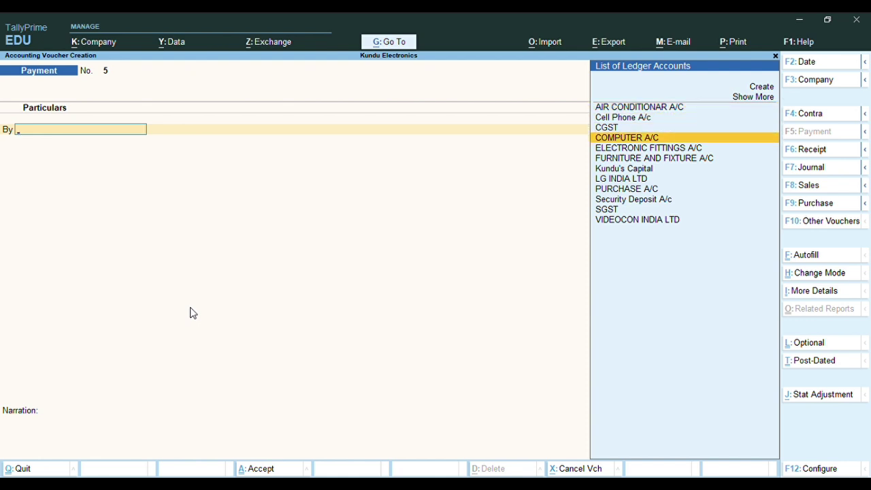
{"action": "type", "text": "G"}
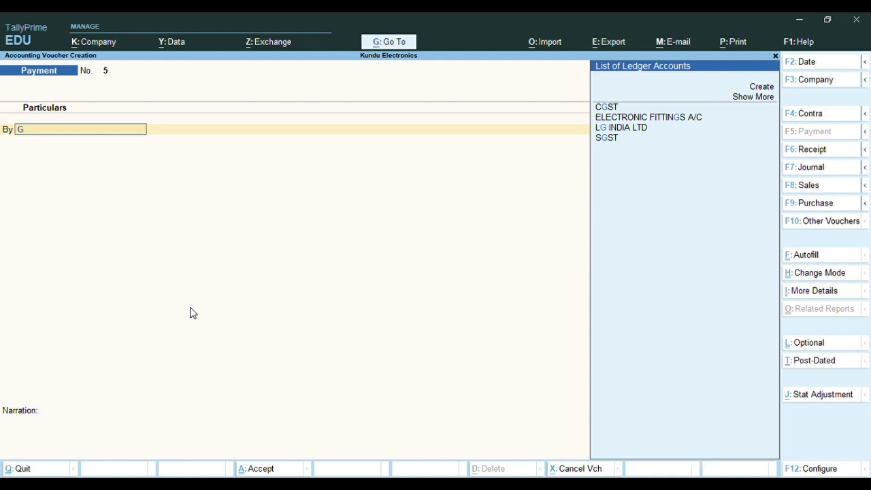
{"action": "key", "text": "BackSpace"}
{"action": "type", "text": "F"}
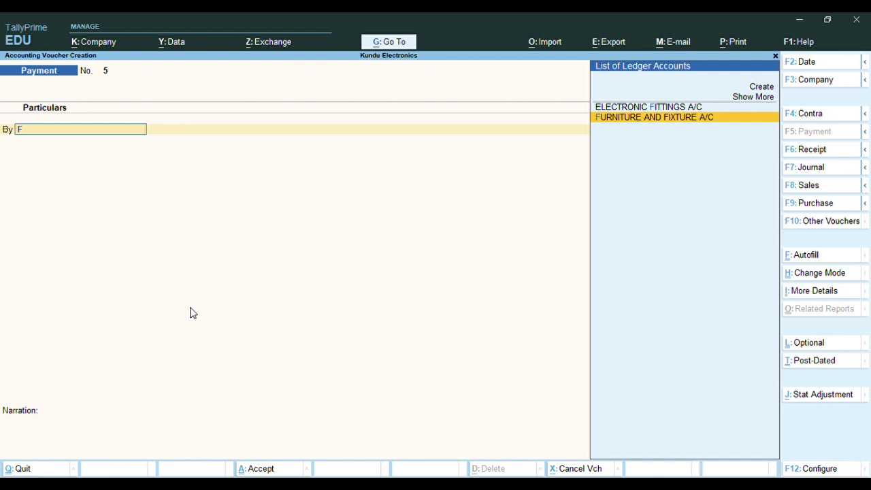
{"action": "key", "text": "Return"}
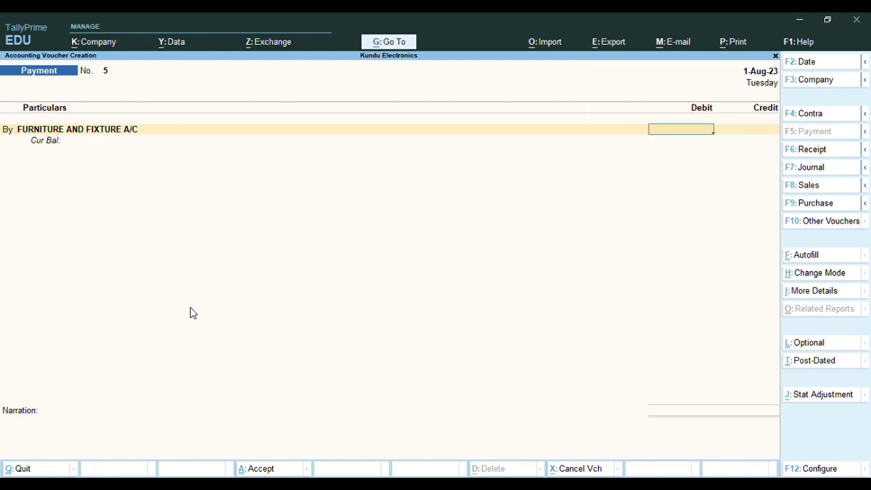
{"action": "type", "text": "75000"}
{"action": "key", "text": "Return"}
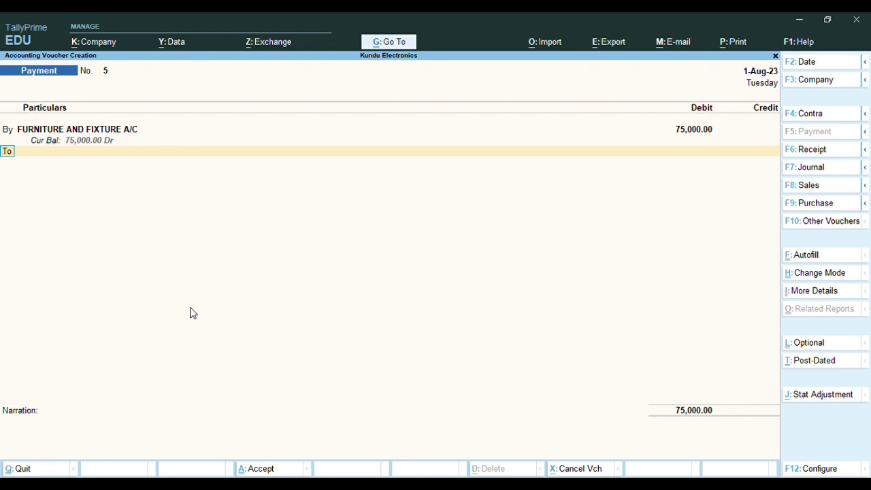
{"action": "type", "text": "b"}
{"action": "key", "text": "Return"}
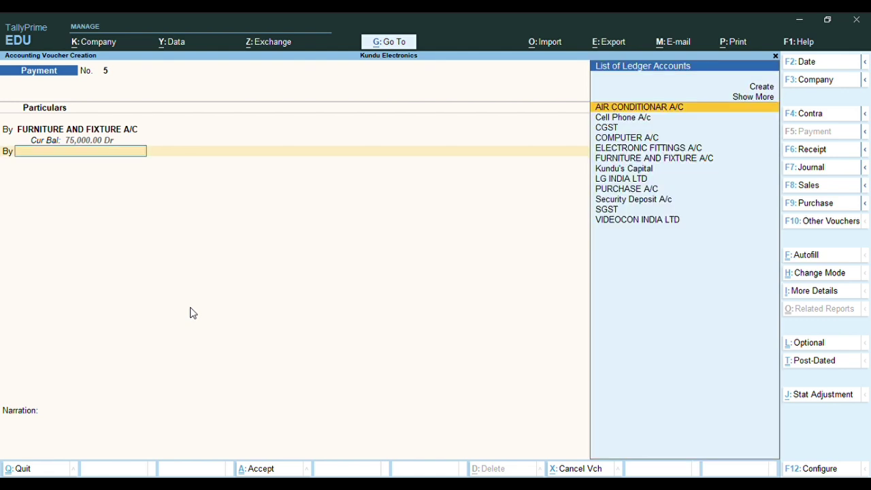
{"action": "key", "text": "Return"}
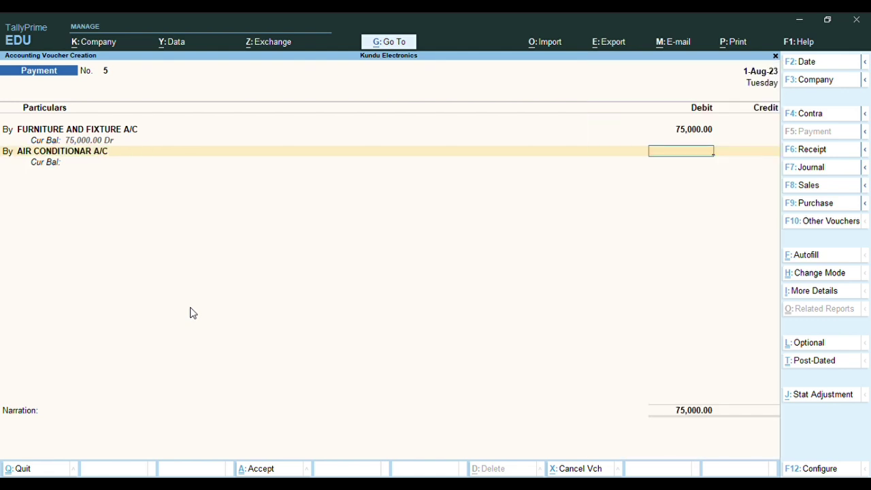
{"action": "type", "text": "45000"}
{"action": "key", "text": "Return"}
Add debits of 10,000 to ELECTRONIC FITTINGS A/C and 22,000 to COMPUTER A/C
{"action": "type", "text": "b"}
{"action": "key", "text": "Return"}
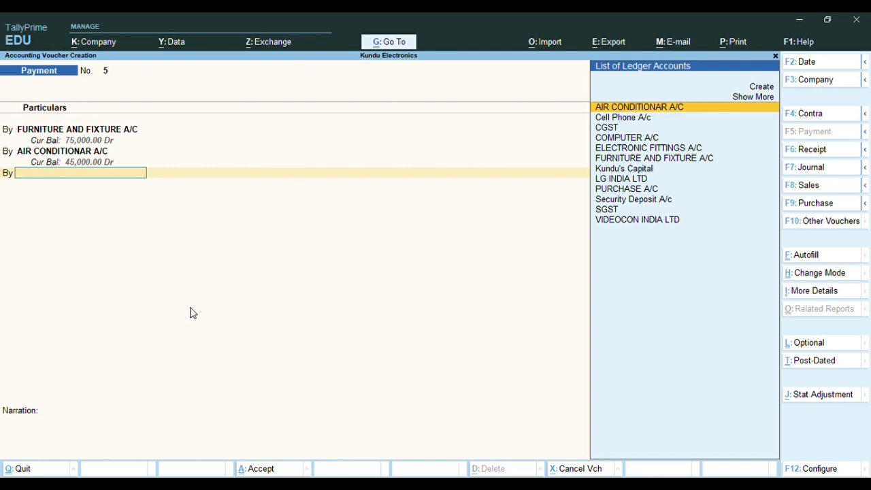
{"action": "key", "text": "Down"}
{"action": "key", "text": "Down"}
{"action": "key", "text": "Down"}
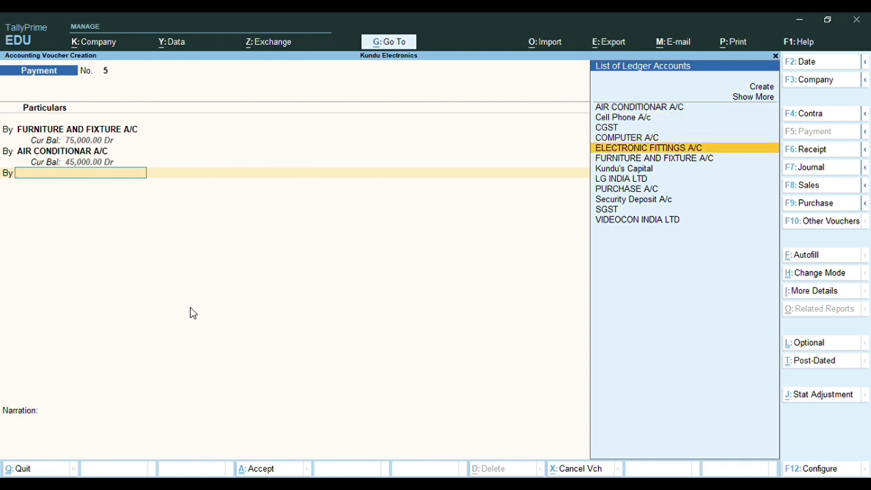
{"action": "key", "text": "Return"}
{"action": "type", "text": "4"}
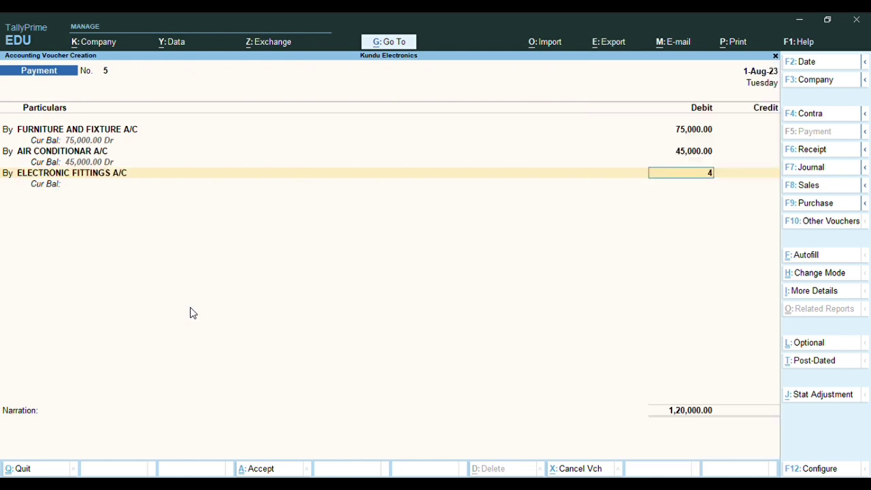
{"action": "type", "text": "1"}
{"action": "key", "text": "BackSpace"}
{"action": "key", "text": "BackSpace"}
{"action": "type", "text": "10000"}
{"action": "key", "text": "Return"}
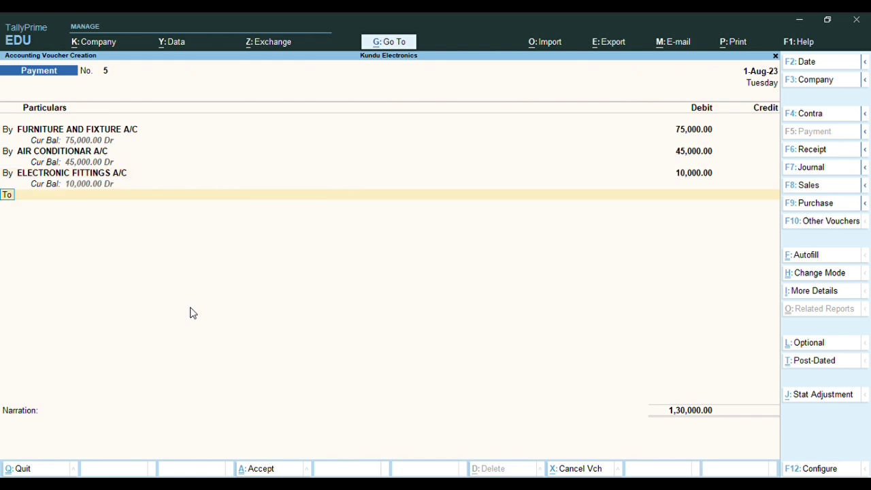
{"action": "type", "text": "b"}
{"action": "key", "text": "Return"}
{"action": "type", "text": "COMPU"}
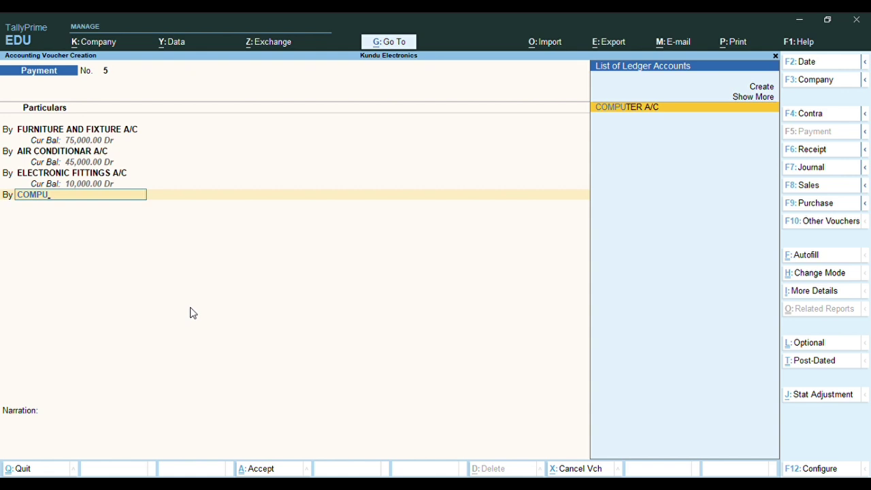
{"action": "key", "text": "Return"}
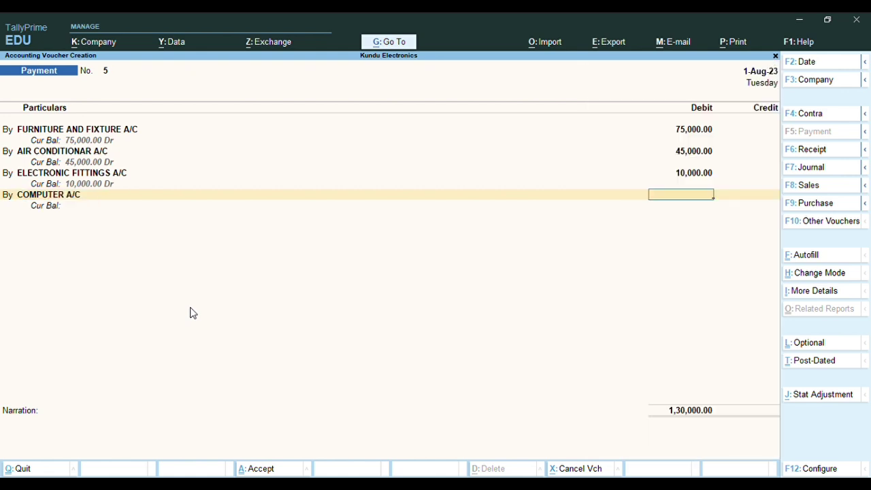
{"action": "type", "text": "22000"}
{"action": "key", "text": "Return"}
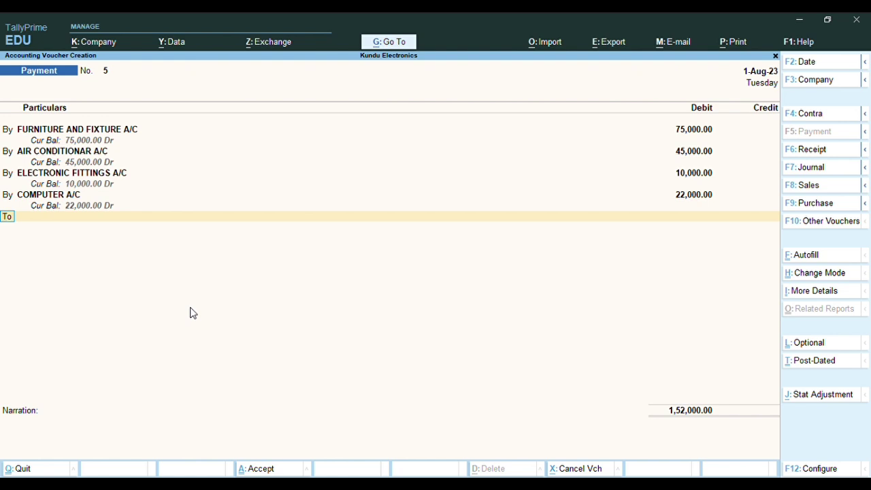
{"action": "key", "text": "Return"}
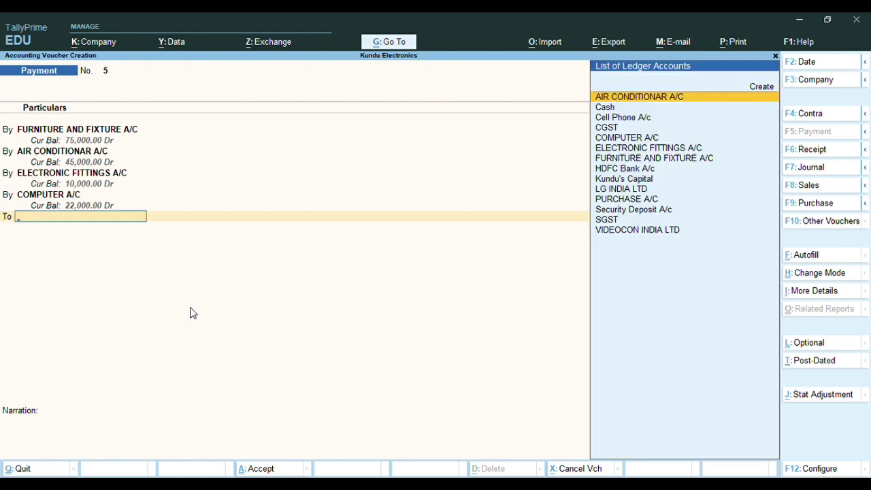
Credit HDFC Bank A/c 1,52,000 by cheque no. 2100015
{"action": "type", "text": "HDFC"}
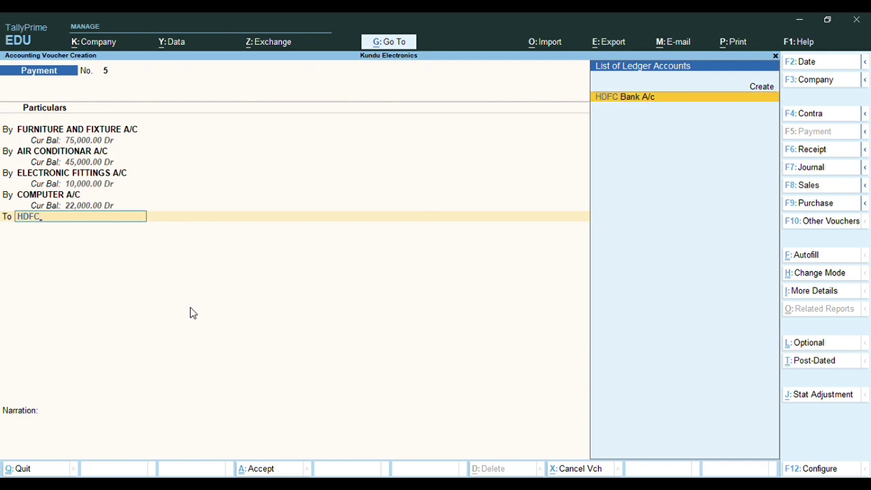
{"action": "key", "text": "Return"}
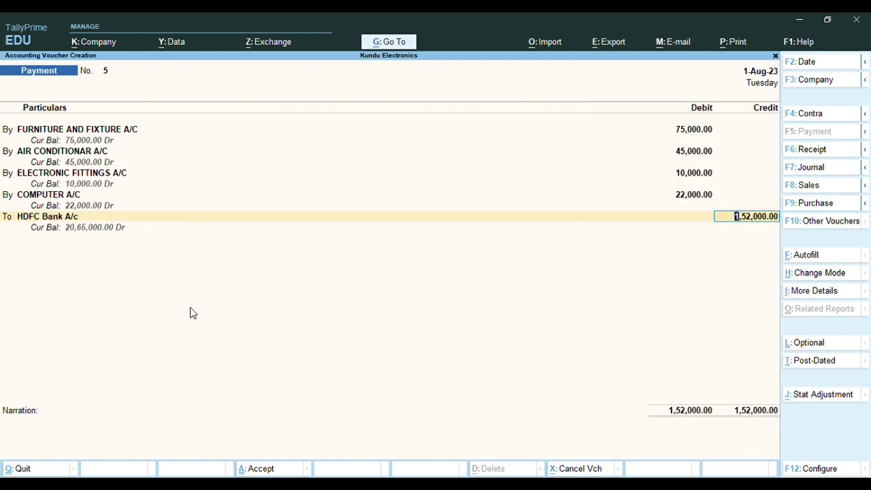
{"action": "key", "text": "Return"}
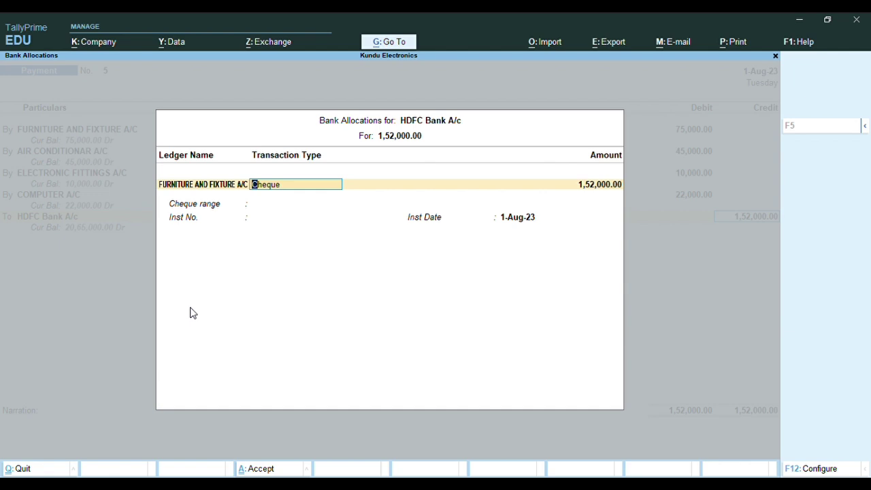
{"action": "key", "text": "Return"}
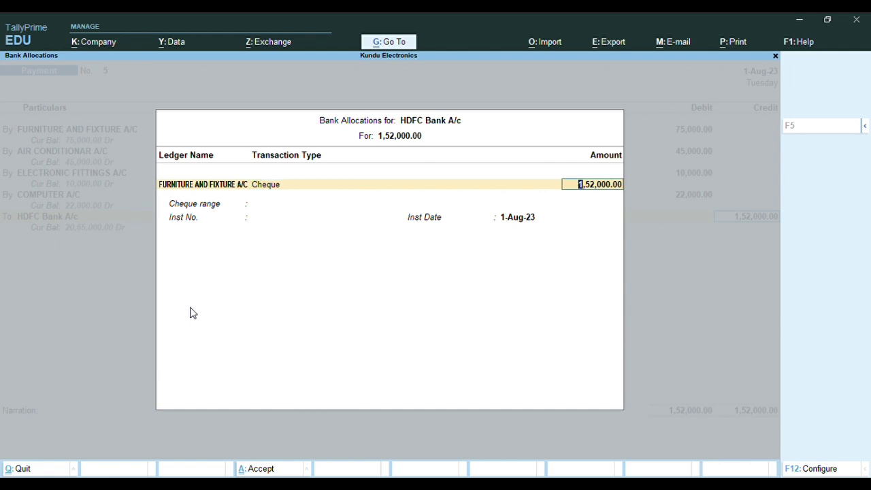
{"action": "key", "text": "Return"}
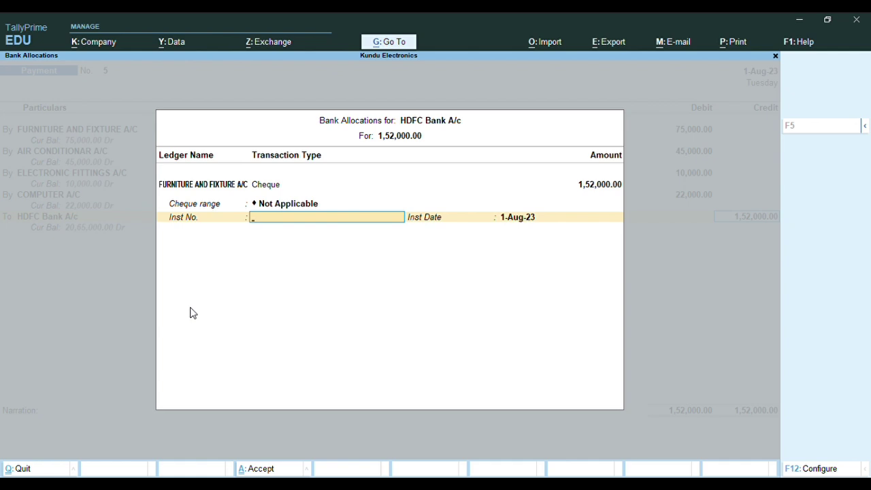
{"action": "type", "text": "2100015"}
{"action": "key", "text": "Return"}
{"action": "key", "text": "Return"}
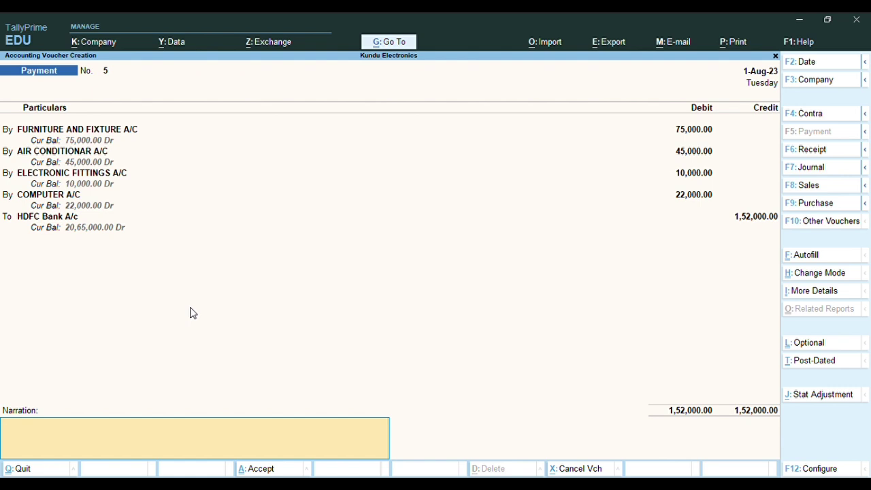
Recheck the HDFC Bank allocation details and finish payment voucher 5
{"action": "left_click", "coordinate": [41, 222]}
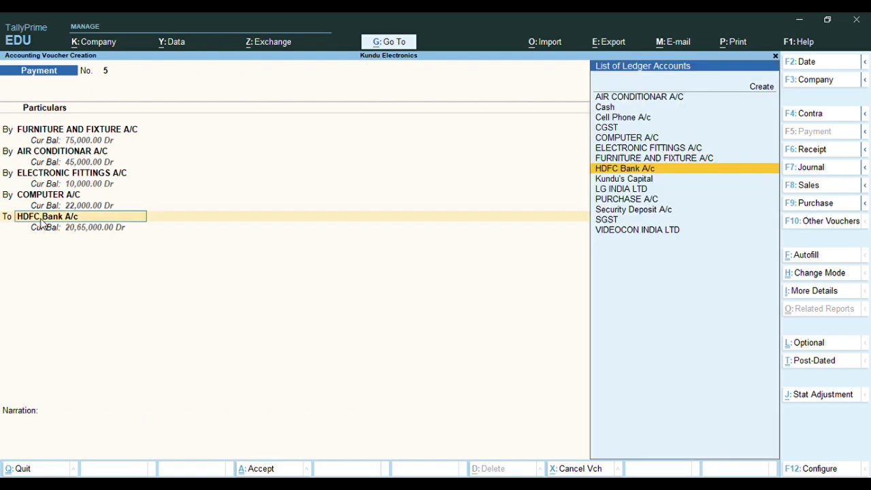
{"action": "key", "text": "Return"}
{"action": "key", "text": "Return"}
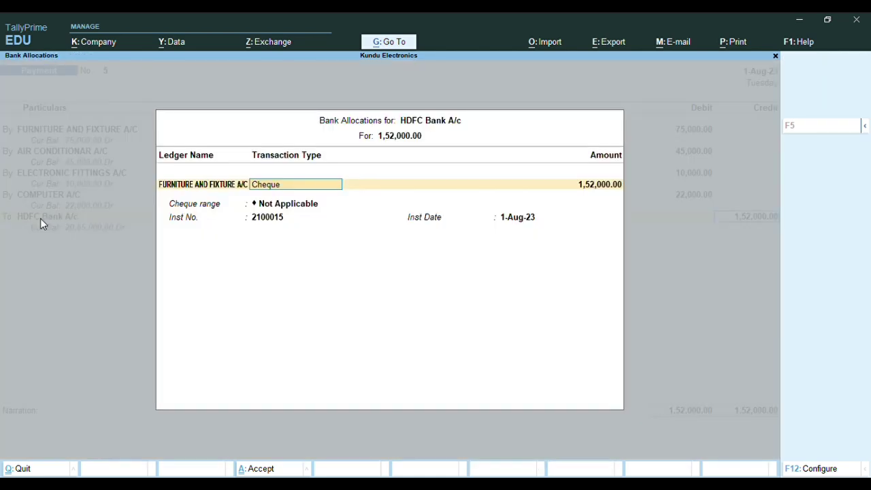
{"action": "key", "text": "BackSpace"}
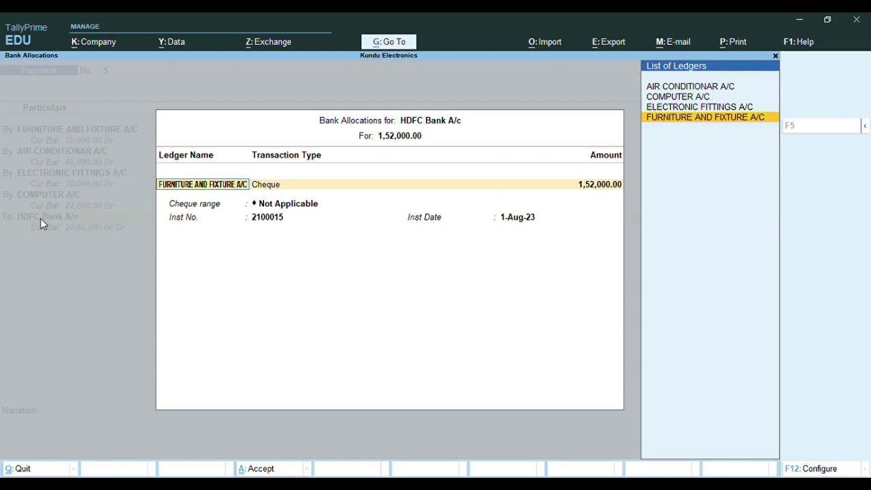
{"action": "key", "text": "BackSpace"}
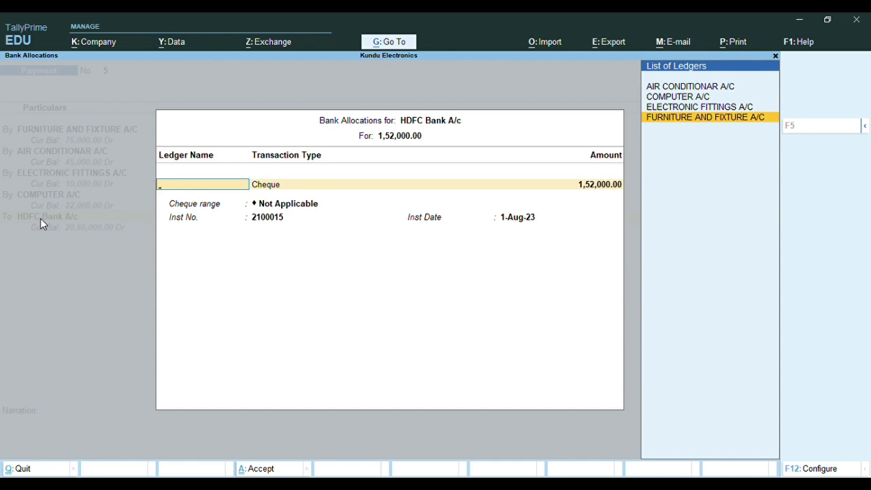
{"action": "key", "text": "Return"}
{"action": "key", "text": "Return"}
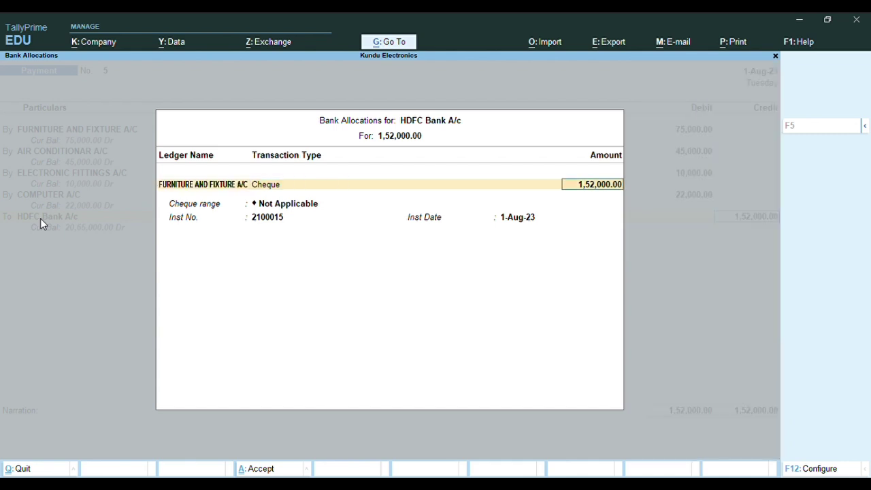
{"action": "key", "text": "Return"}
{"action": "key", "text": "Return"}
{"action": "key", "text": "Return"}
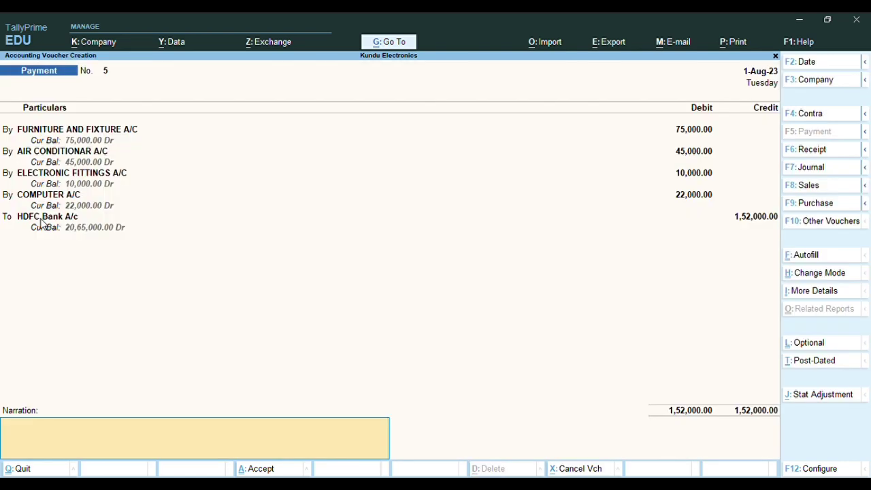
{"action": "key", "text": "Return"}
{"action": "key", "text": "Return"}
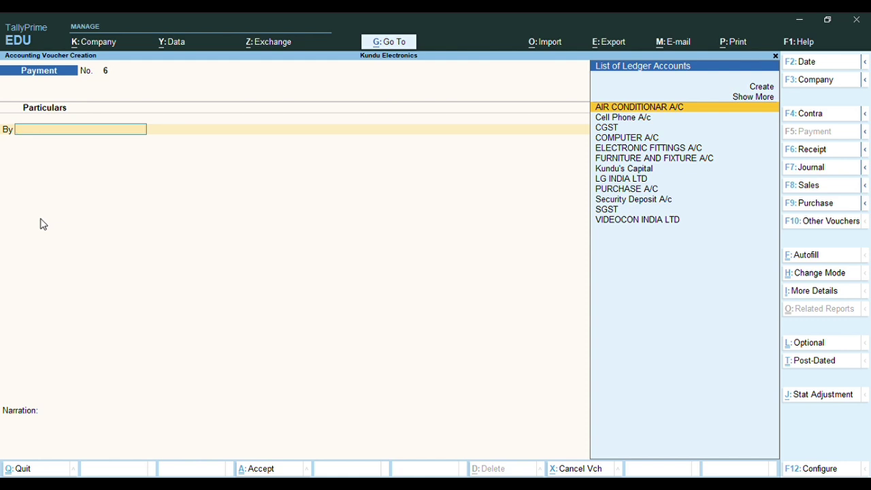
Enter a Contra voucher crediting HDFC Bank A/c 50,000 on cheque 2100016, debiting Cash, and save
{"action": "left_click", "coordinate": [795, 116]}
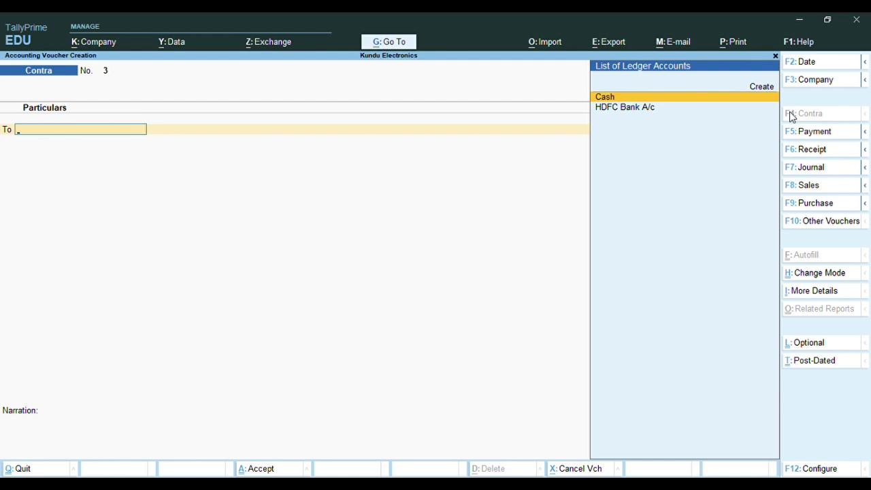
{"action": "key", "text": "Down"}
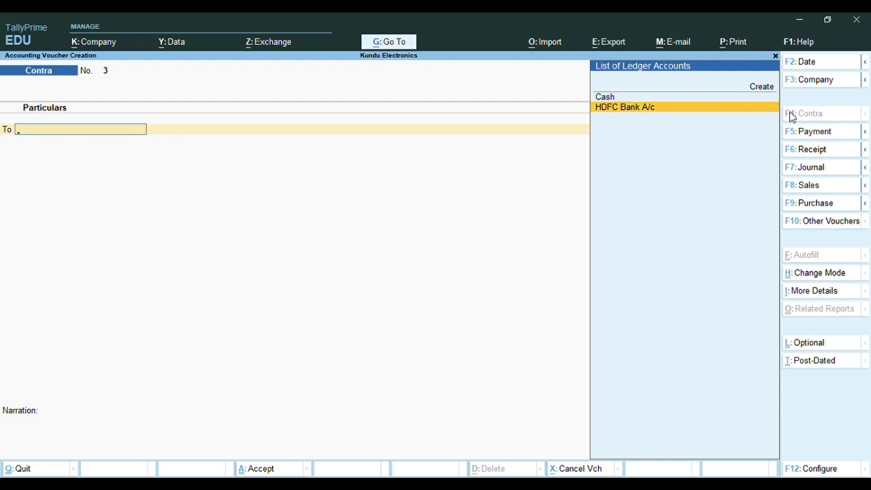
{"action": "key", "text": "Return"}
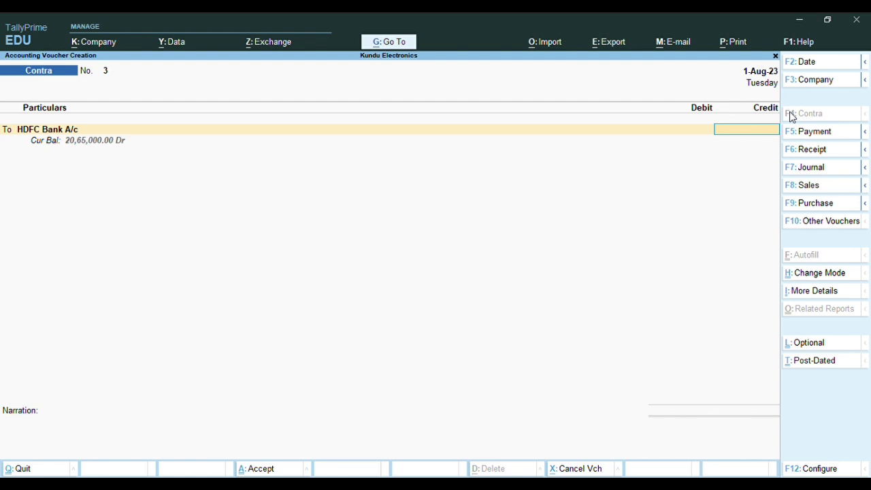
{"action": "type", "text": "50000"}
{"action": "key", "text": "Return"}
{"action": "key", "text": "Return"}
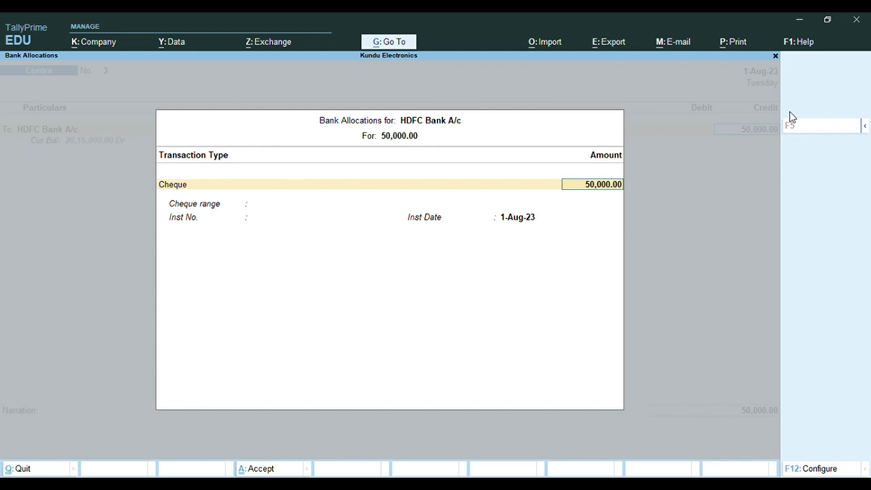
{"action": "key", "text": "Return"}
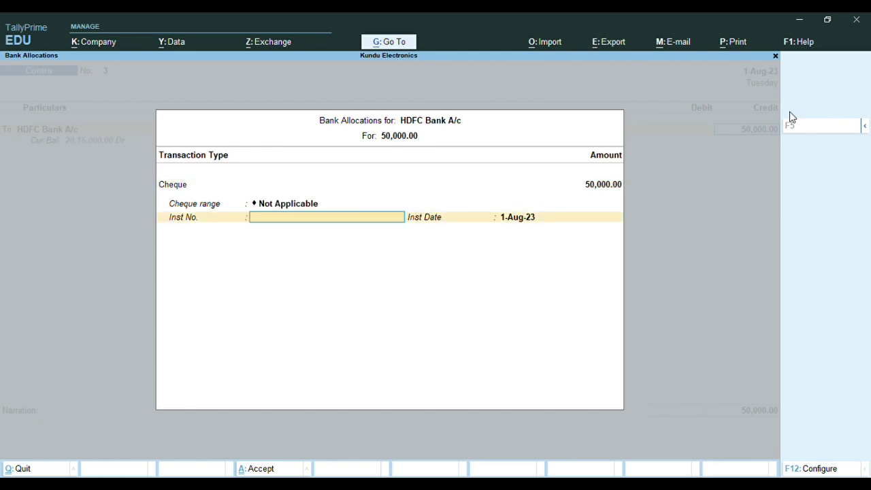
{"action": "type", "text": "2100016"}
{"action": "key", "text": "Return"}
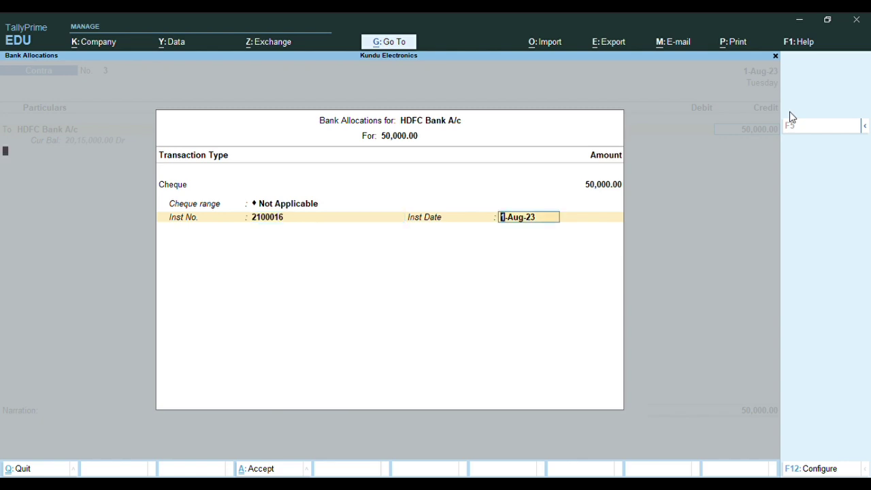
{"action": "key", "text": "Return"}
{"action": "key", "text": "Return"}
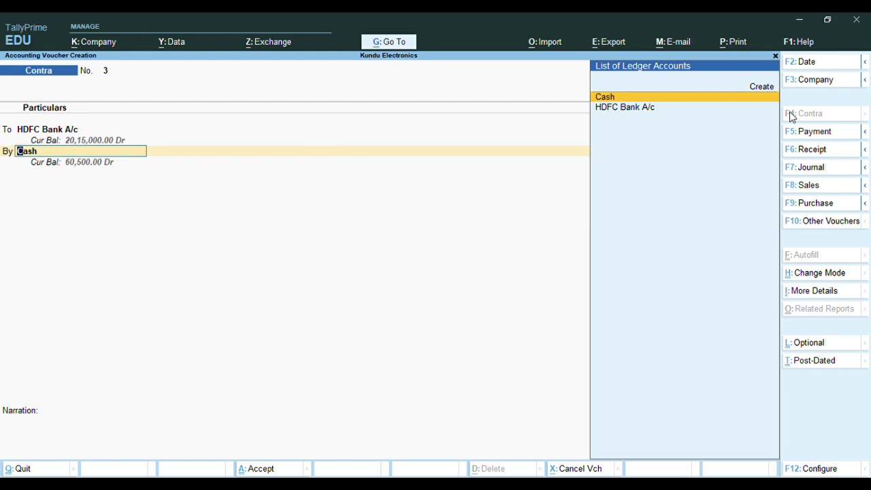
{"action": "key", "text": "Return"}
{"action": "key", "text": "Return"}
{"action": "key", "text": "Return"}
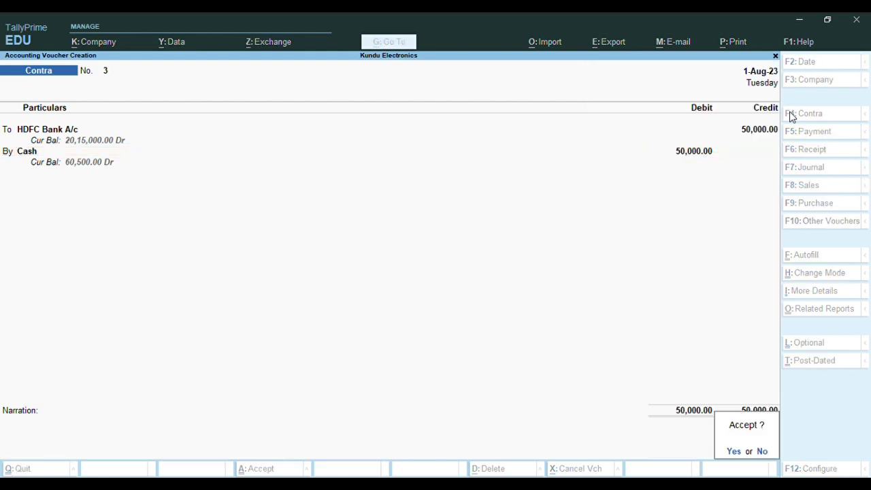
{"action": "key", "text": "Return"}
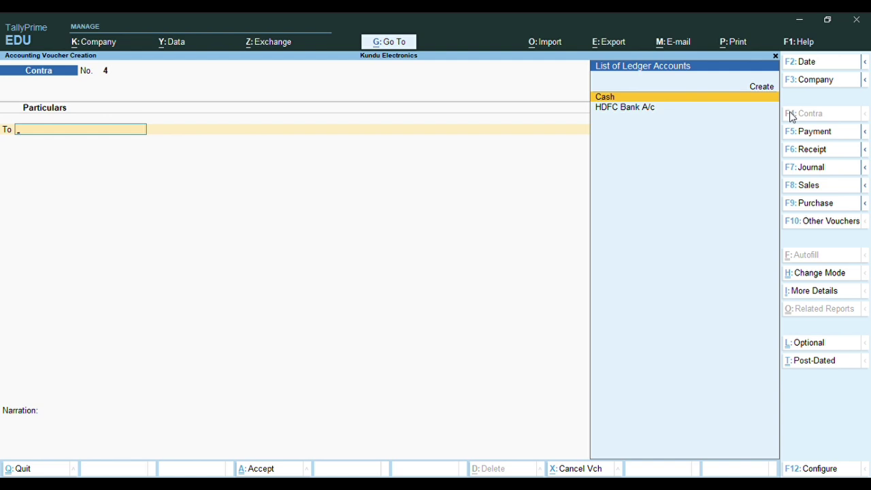
Start Payment voucher No. 6 and create ledger SALARY A/C under Indirect Expenses
{"action": "left_click", "coordinate": [793, 136]}
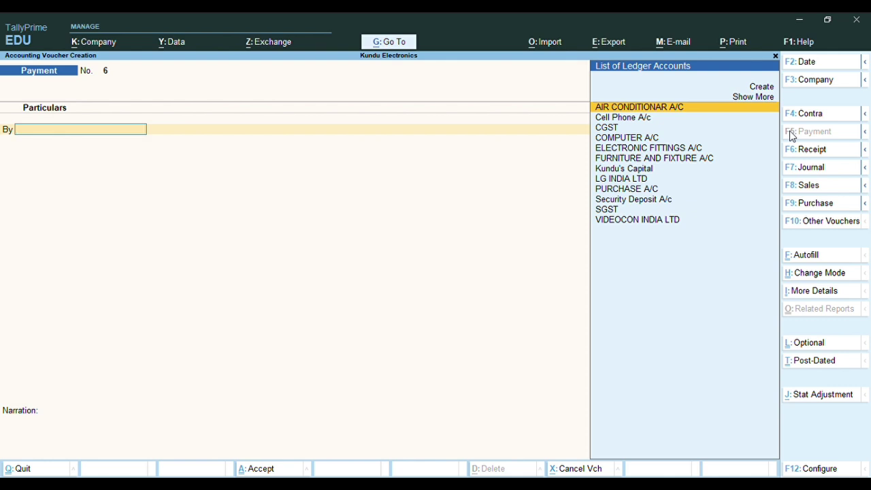
{"action": "key", "text": "alt+c"}
{"action": "type", "text": "SA"}
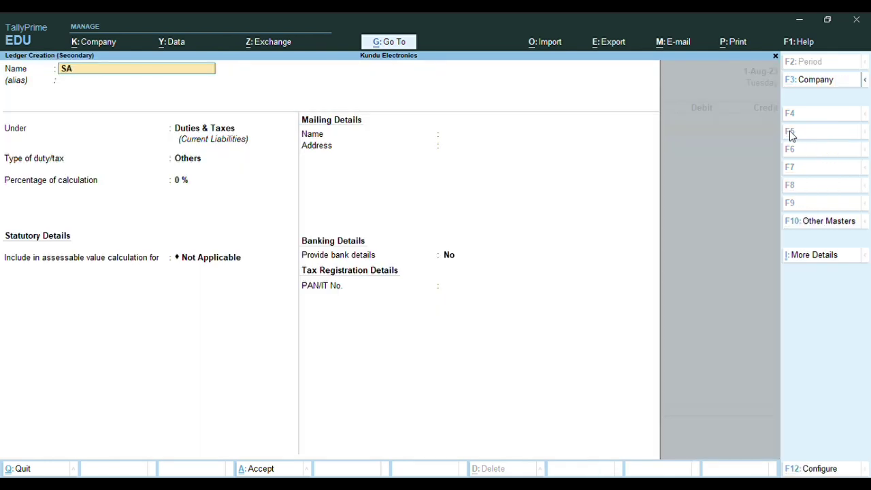
{"action": "type", "text": "LARY A/C"}
{"action": "key", "text": "Return"}
{"action": "key", "text": "Return"}
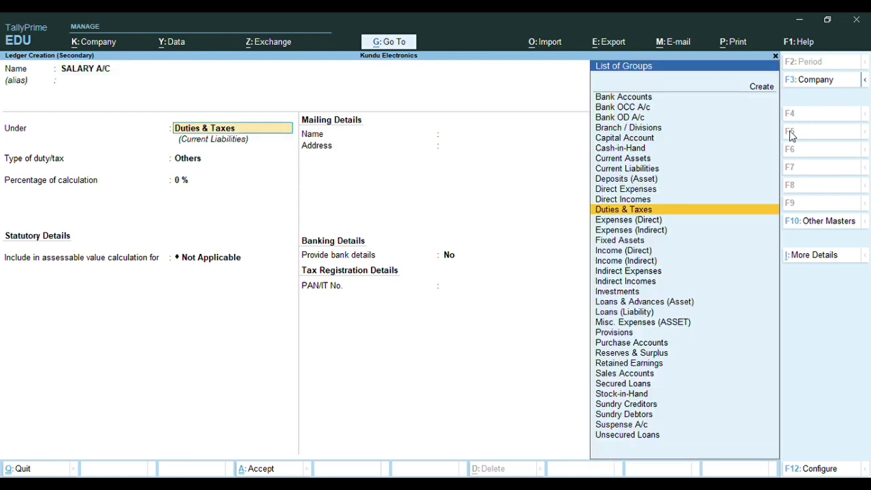
{"action": "type", "text": "ind"}
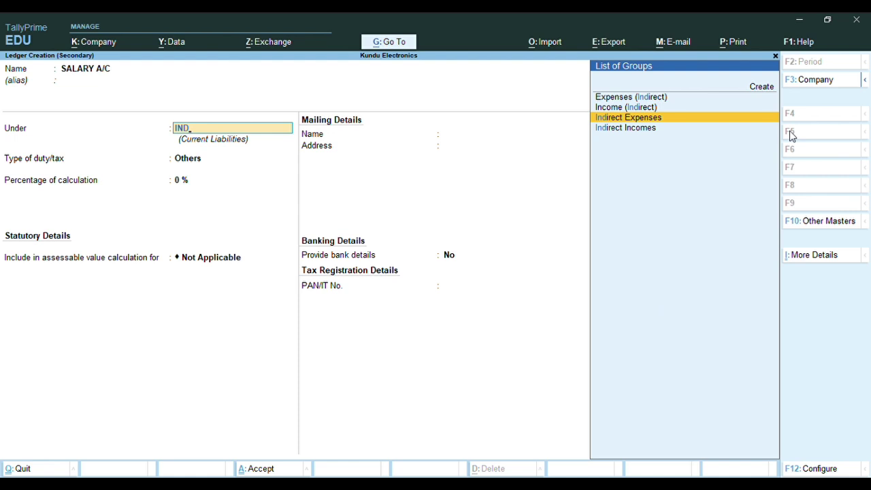
{"action": "key", "text": "Return"}
{"action": "key", "text": "Return"}
{"action": "key", "text": "Return"}
{"action": "key", "text": "Return"}
{"action": "key", "text": "Return"}
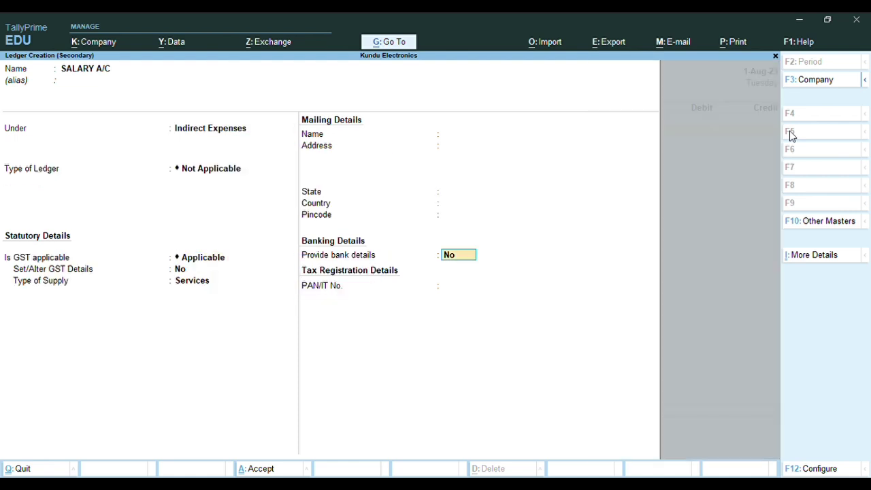
{"action": "key", "text": "Return"}
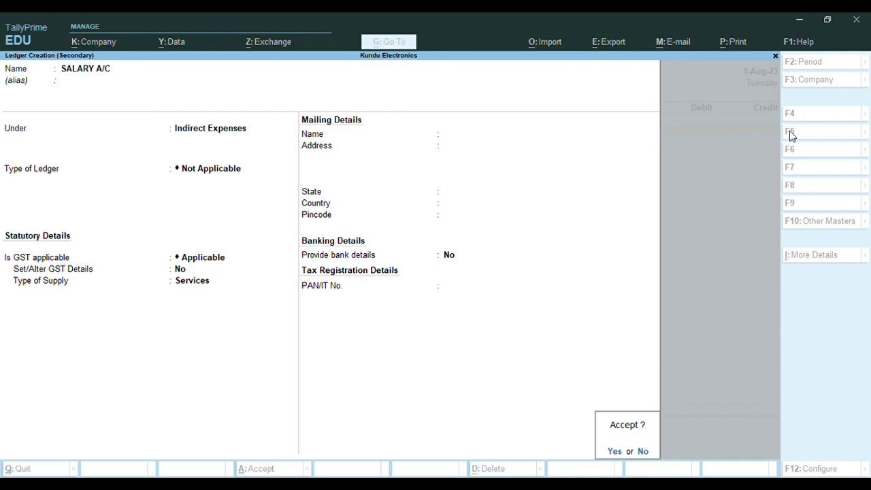
{"action": "key", "text": "Return"}
{"action": "key", "text": "Return"}
Debit SALARY A/C 25,000, credit Cash, and save Payment No. 6
{"action": "type", "text": "25000"}
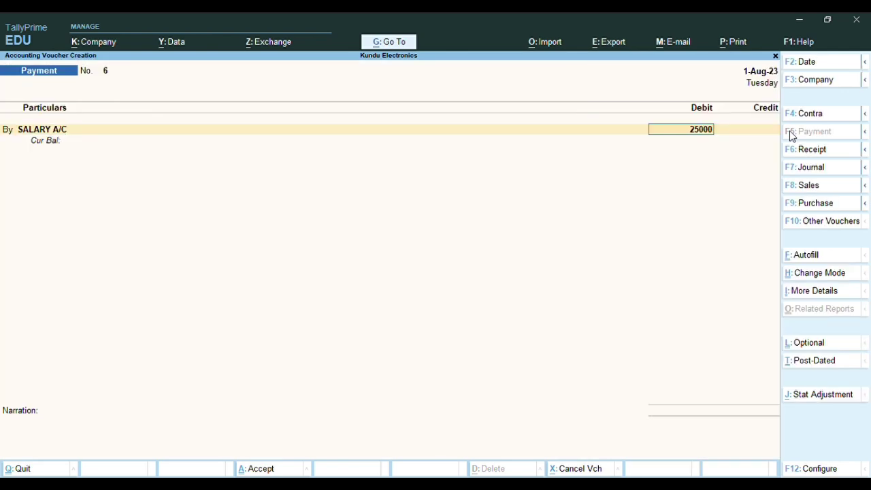
{"action": "key", "text": "Return"}
{"action": "key", "text": "Return"}
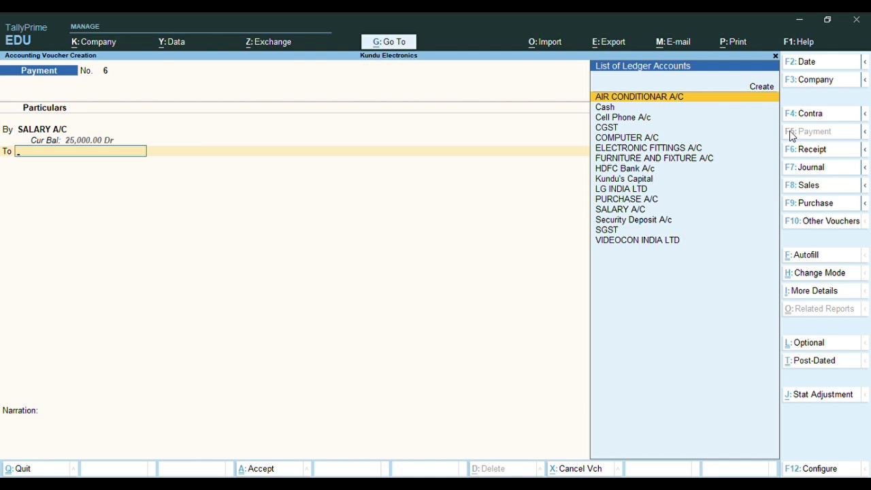
{"action": "type", "text": "CAS"}
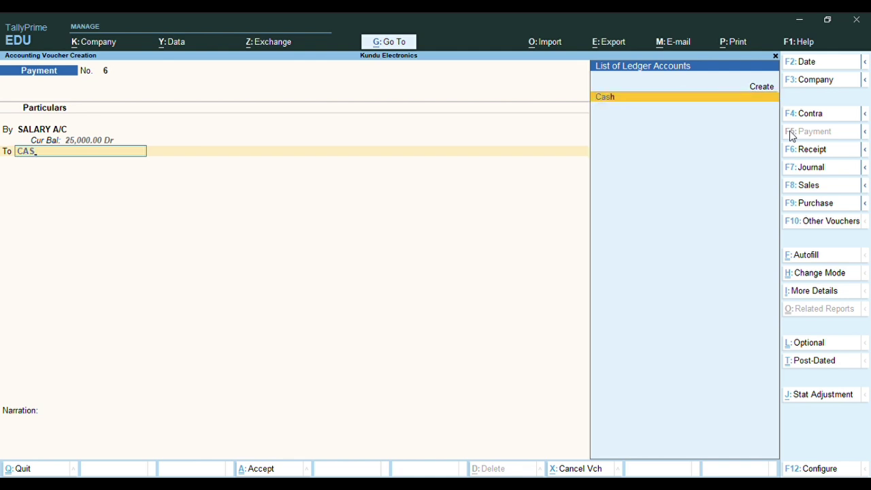
{"action": "key", "text": "Return"}
{"action": "key", "text": "Return"}
{"action": "key", "text": "Return"}
{"action": "key", "text": "Return"}
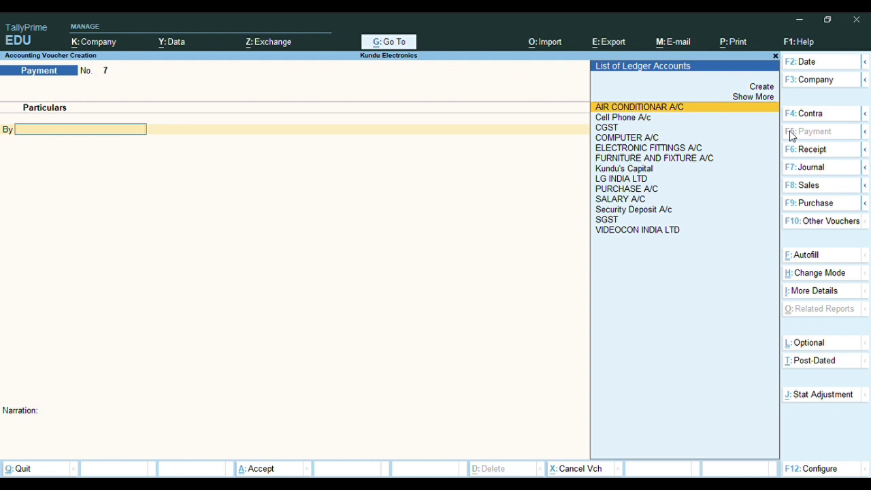
Create ledger RENT A/C under Indirect Expenses with Set/Alter GST Details set to Yes
{"action": "key", "text": "alt+c"}
{"action": "type", "text": "RE"}
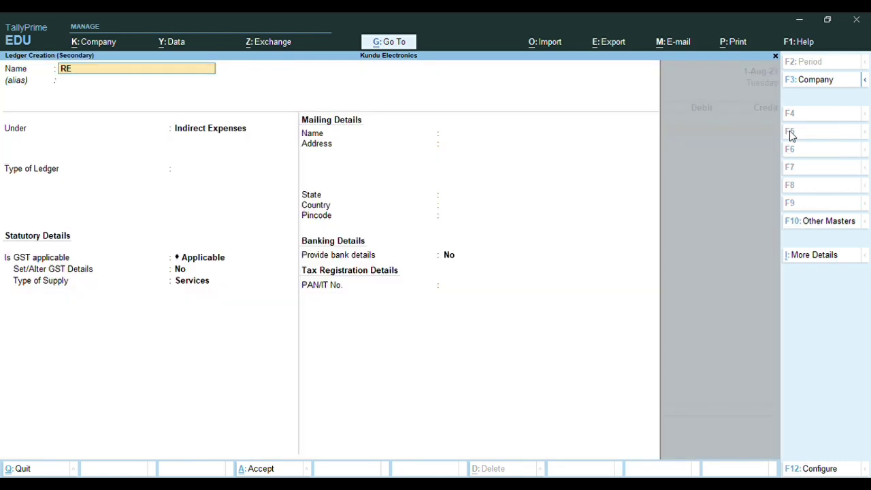
{"action": "type", "text": "NT A/C"}
{"action": "key", "text": "Return"}
{"action": "key", "text": "Return"}
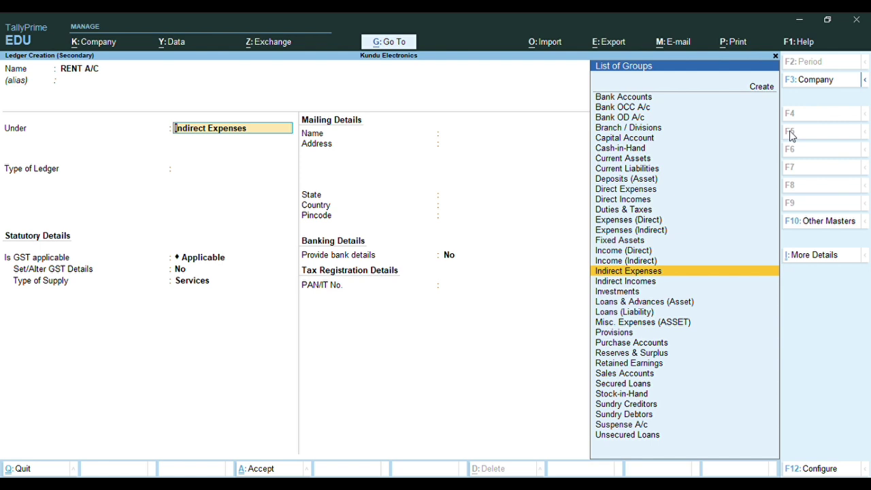
{"action": "key", "text": "Return"}
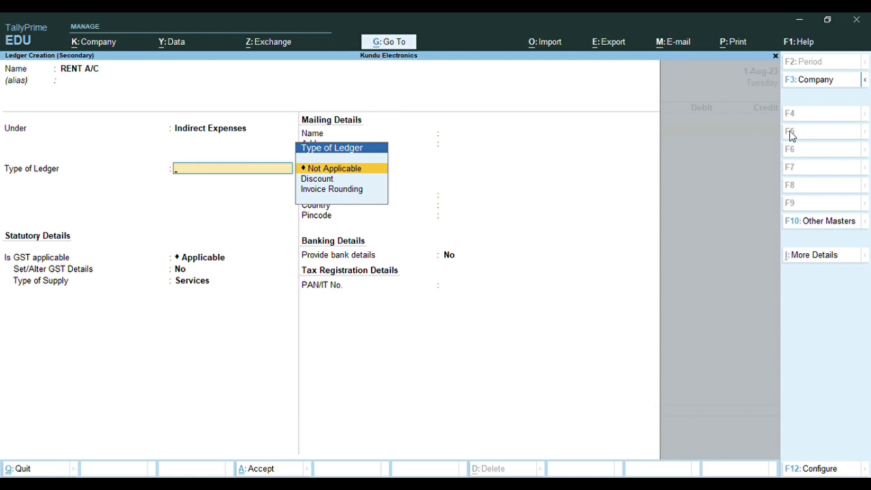
{"action": "key", "text": "Return"}
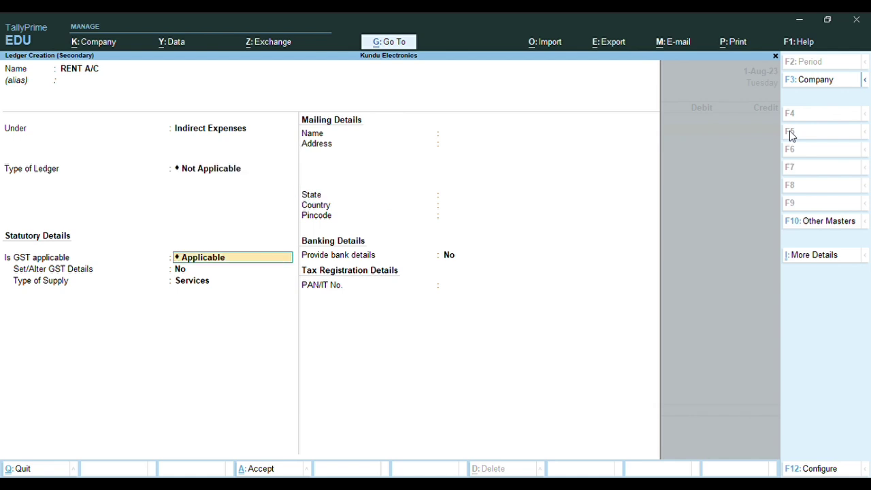
{"action": "key", "text": "Return"}
{"action": "type", "text": "Y"}
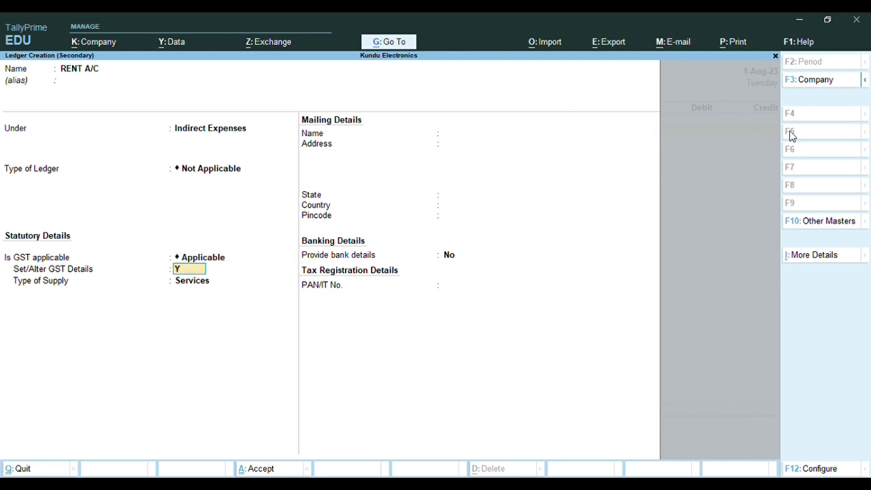
{"action": "key", "text": "Return"}
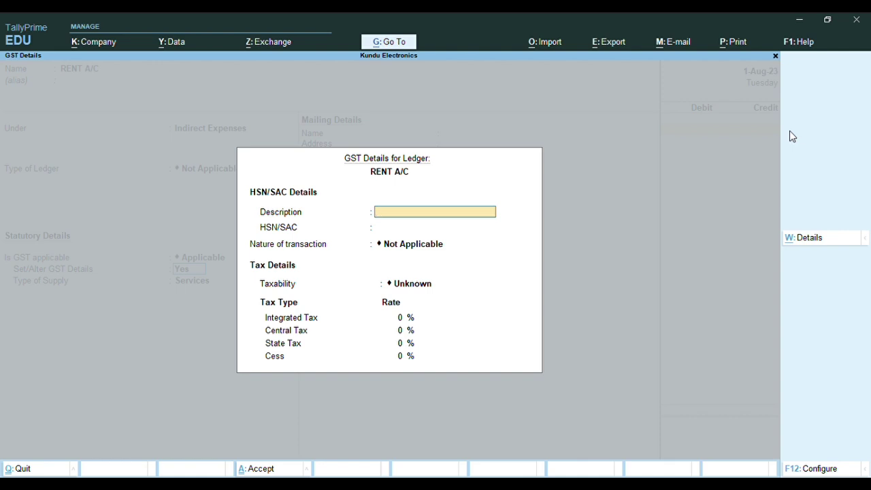
Set RENT A/C GST taxability to Taxable at 18% (9% central, 9% state)
{"action": "key", "text": "Return"}
{"action": "key", "text": "Return"}
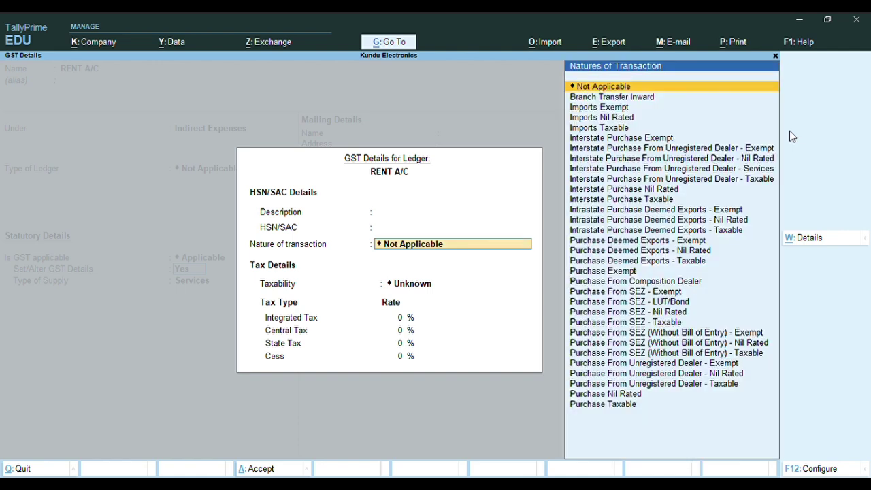
{"action": "key", "text": "Return"}
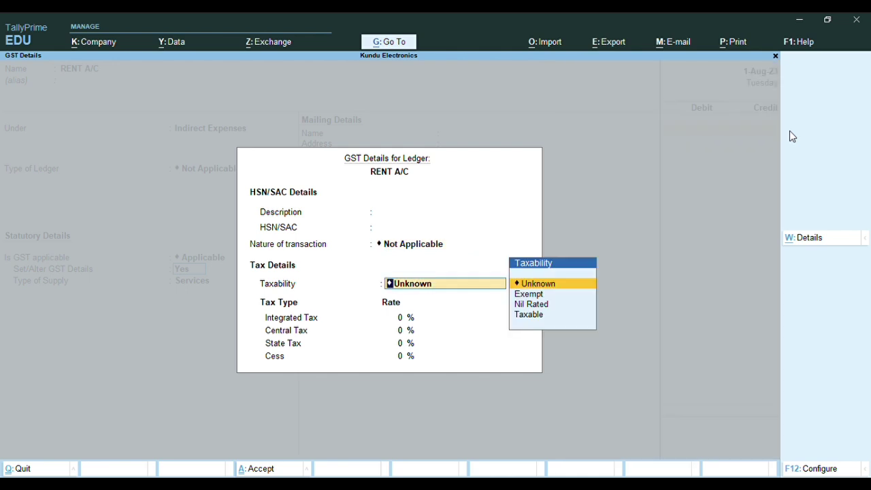
{"action": "key", "text": "Down"}
{"action": "key", "text": "Down"}
{"action": "key", "text": "Down"}
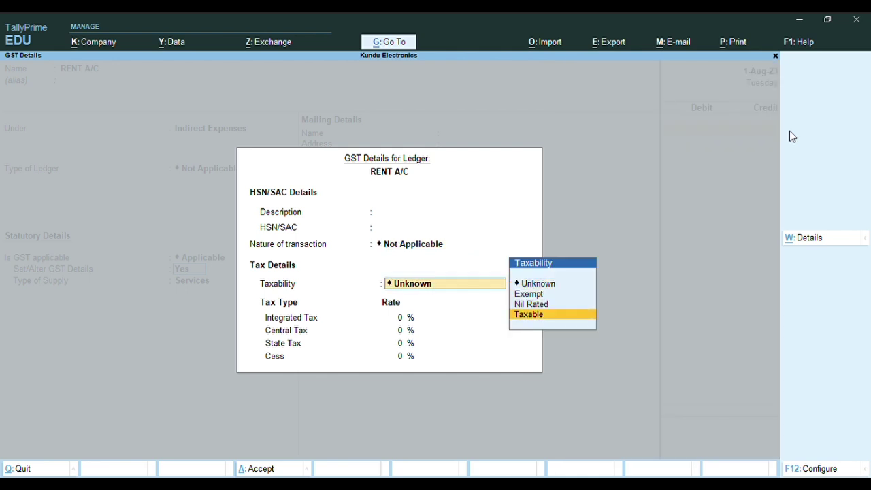
{"action": "key", "text": "Return"}
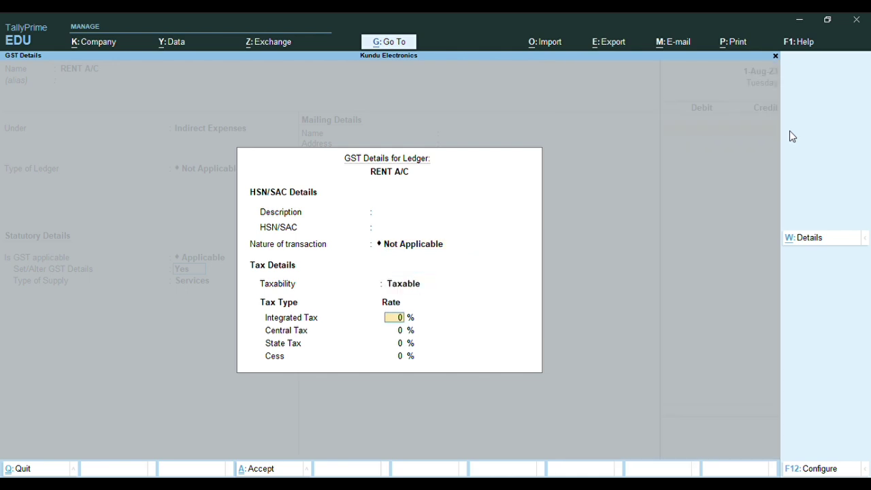
{"action": "type", "text": "18"}
{"action": "key", "text": "Return"}
{"action": "key", "text": "Return"}
{"action": "key", "text": "Return"}
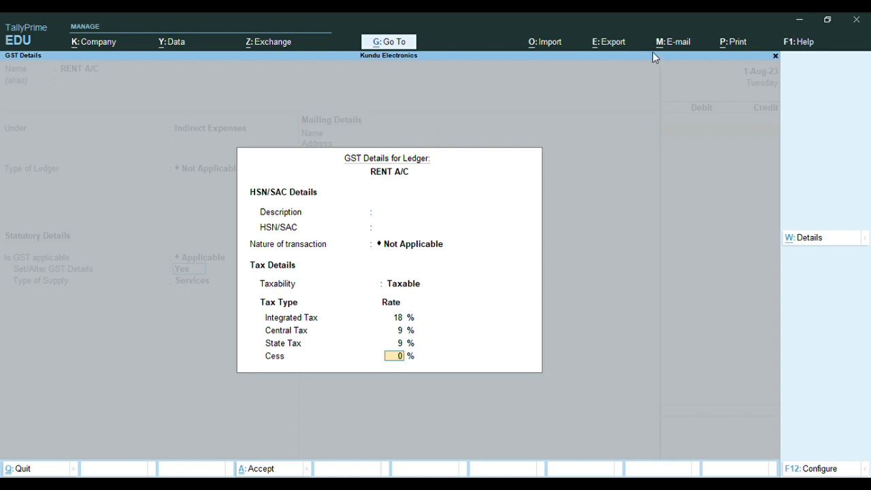
Enter SAC 997212 and description OFFICE EXPENSES, then accept the GST details
{"action": "left_click", "coordinate": [398, 230]}
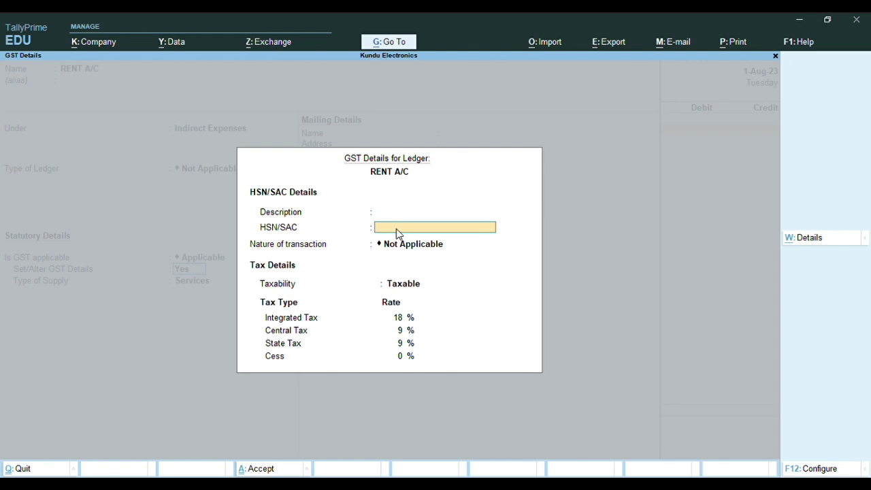
{"action": "type", "text": "997212"}
{"action": "key", "text": "Up"}
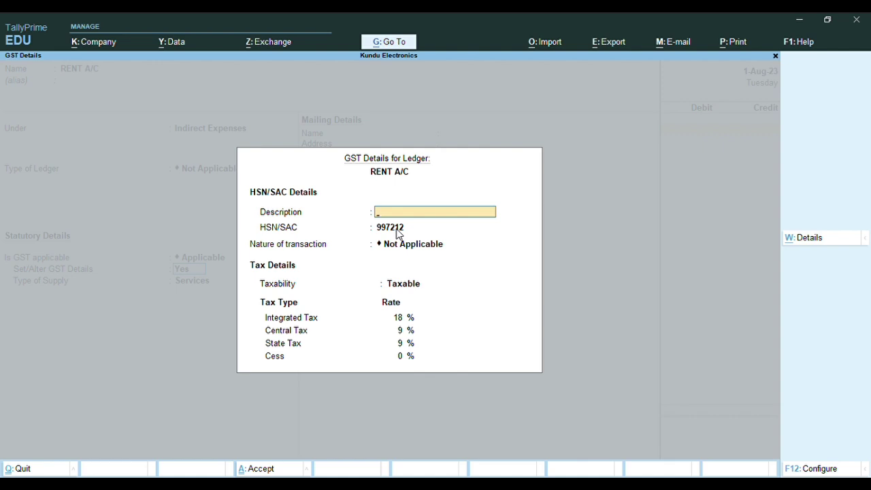
{"action": "type", "text": "OFFICE EXPENSES"}
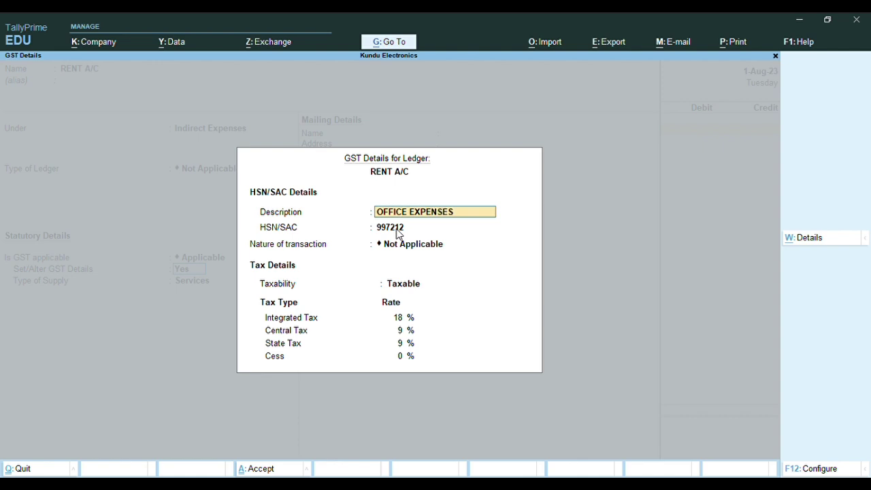
{"action": "key", "text": "Return"}
{"action": "key", "text": "Return"}
{"action": "key", "text": "Return"}
{"action": "key", "text": "Return"}
{"action": "key", "text": "Return"}
{"action": "key", "text": "Return"}
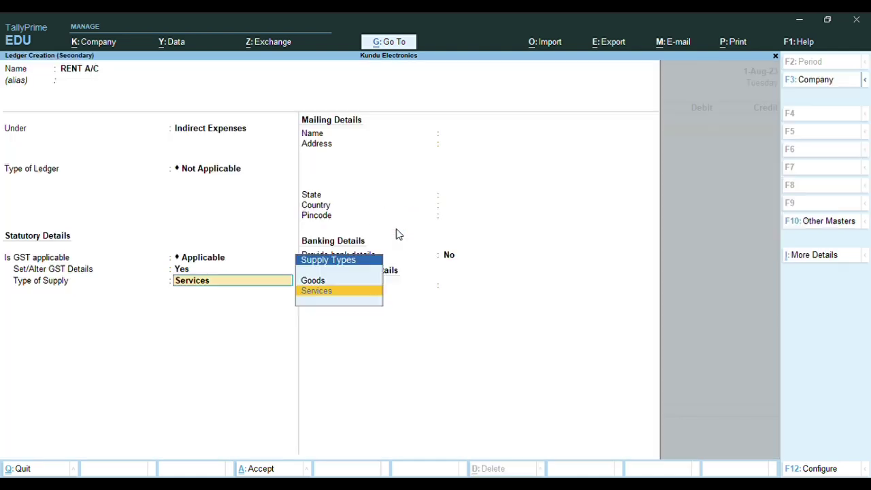
{"action": "key", "text": "Return"}
{"action": "key", "text": "Return"}
{"action": "key", "text": "Return"}
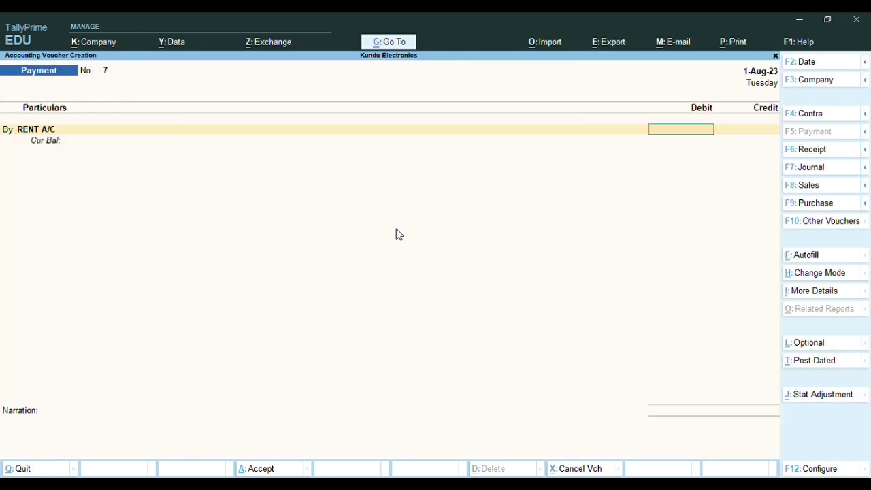
Debit RENT A/C 20,000 and CGST 1,800 on Payment No. 7
{"action": "type", "text": "20000"}
{"action": "key", "text": "Return"}
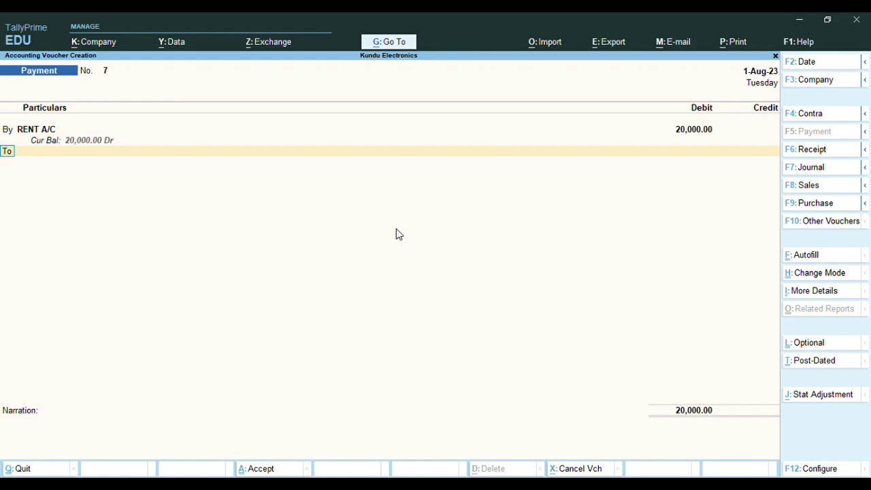
{"action": "type", "text": "b"}
{"action": "key", "text": "Return"}
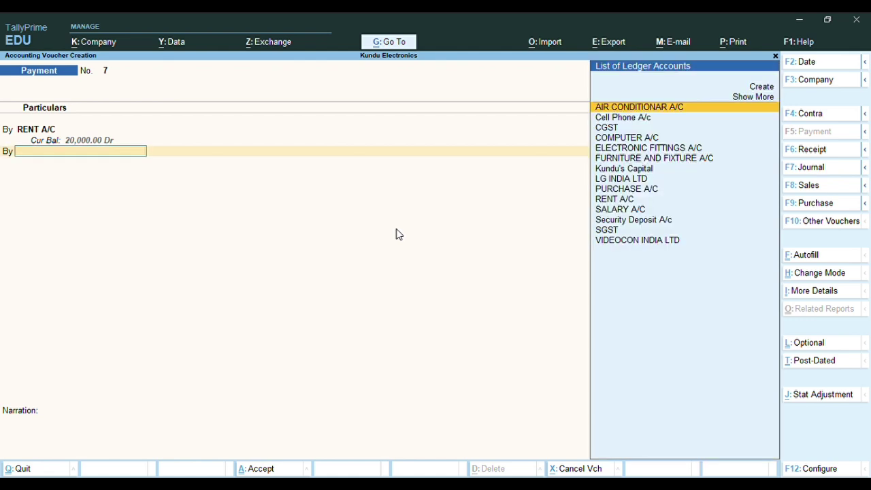
{"action": "type", "text": "C"}
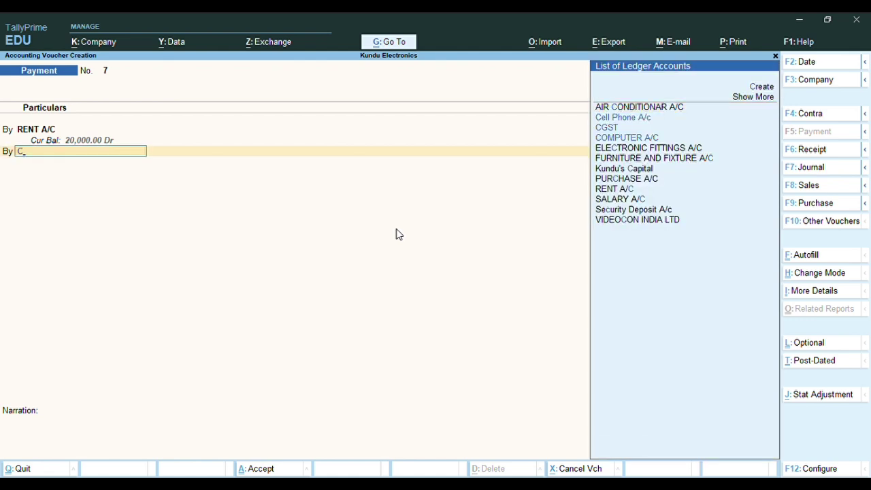
{"action": "key", "text": "Down"}
{"action": "key", "text": "Down"}
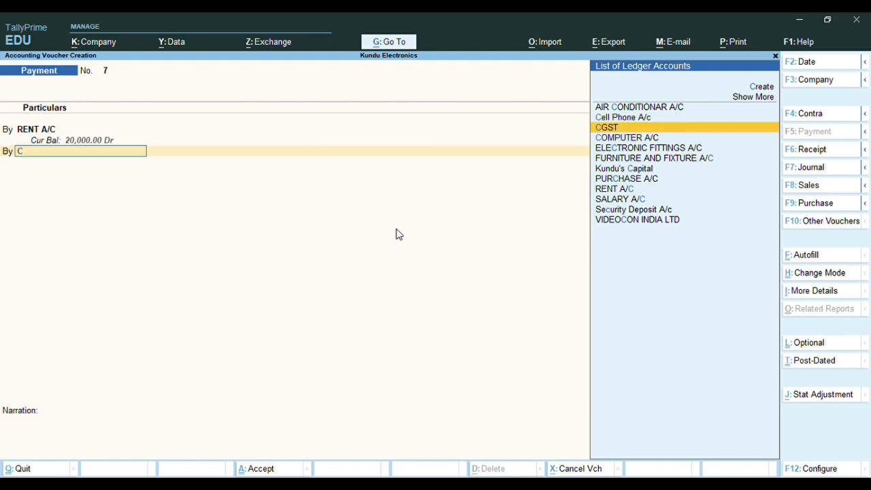
{"action": "key", "text": "Return"}
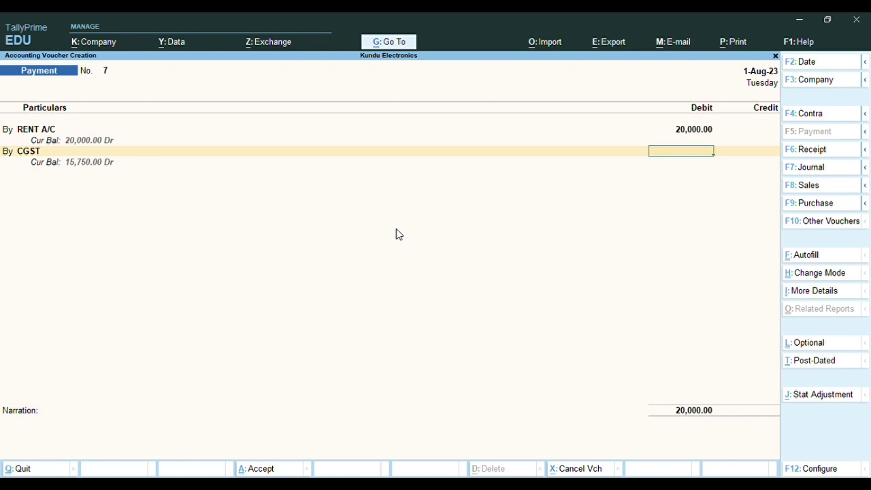
{"action": "type", "text": "1800"}
{"action": "key", "text": "Return"}
Add a By line debiting SGST 1,800
{"action": "type", "text": "BY"}
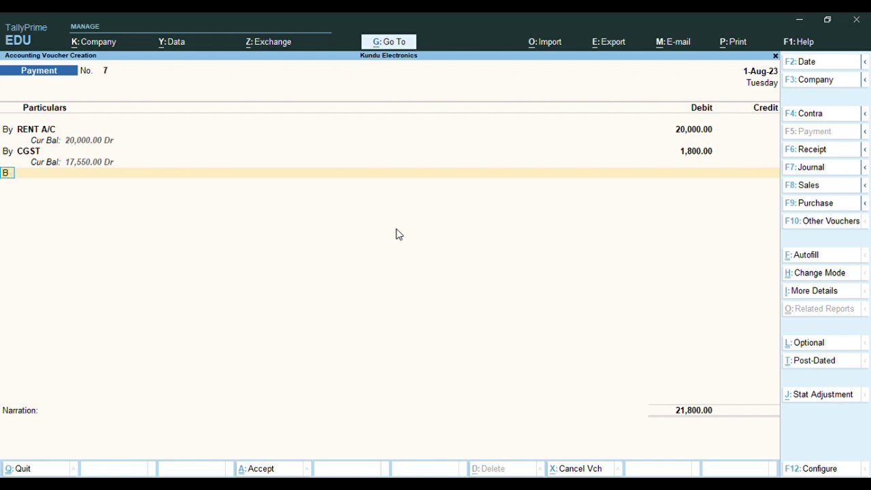
{"action": "key", "text": "Return"}
{"action": "type", "text": "SGST"}
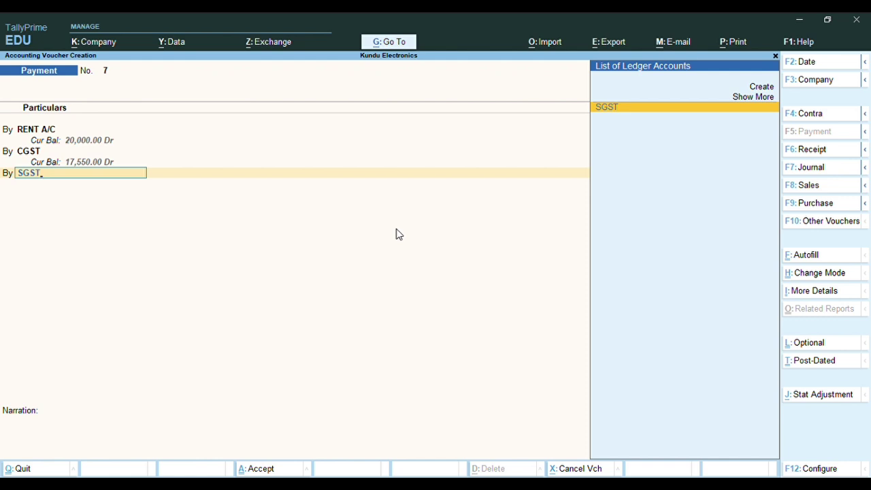
{"action": "key", "text": "Return"}
{"action": "type", "text": "1800"}
{"action": "key", "text": "Return"}
{"action": "key", "text": "Return"}
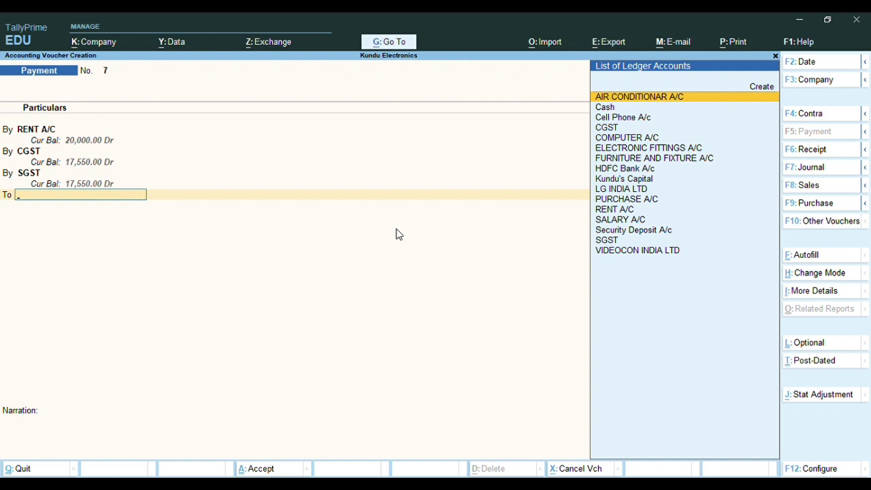
Credit HDFC Bank A/c 23,600 by cheque no. 2100017 and save Payment No. 7
{"action": "type", "text": "HDFC"}
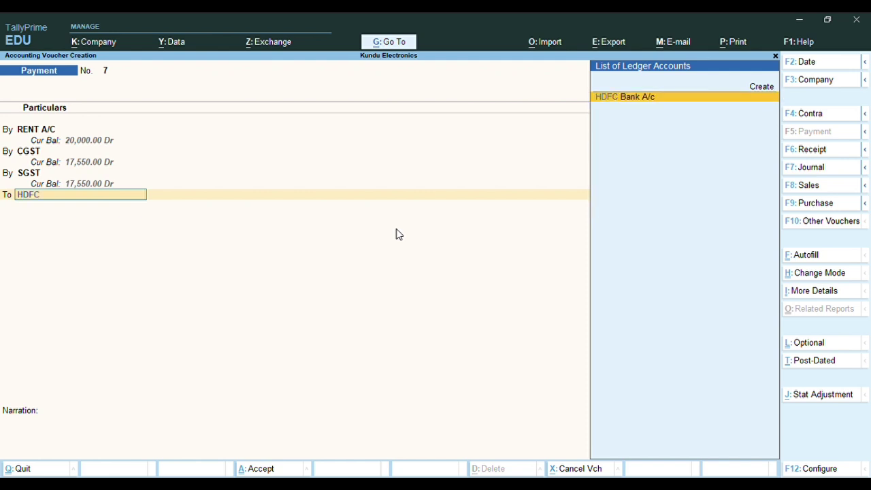
{"action": "key", "text": "Return"}
{"action": "key", "text": "Return"}
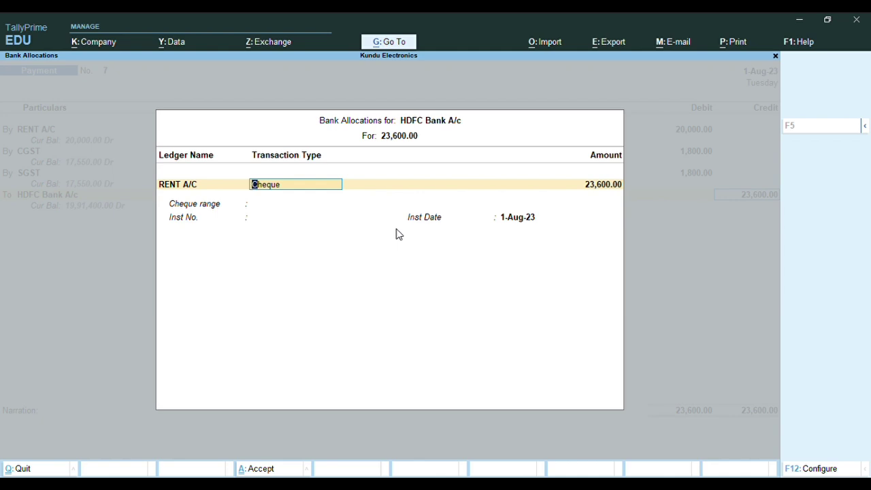
{"action": "key", "text": "Return"}
{"action": "key", "text": "Return"}
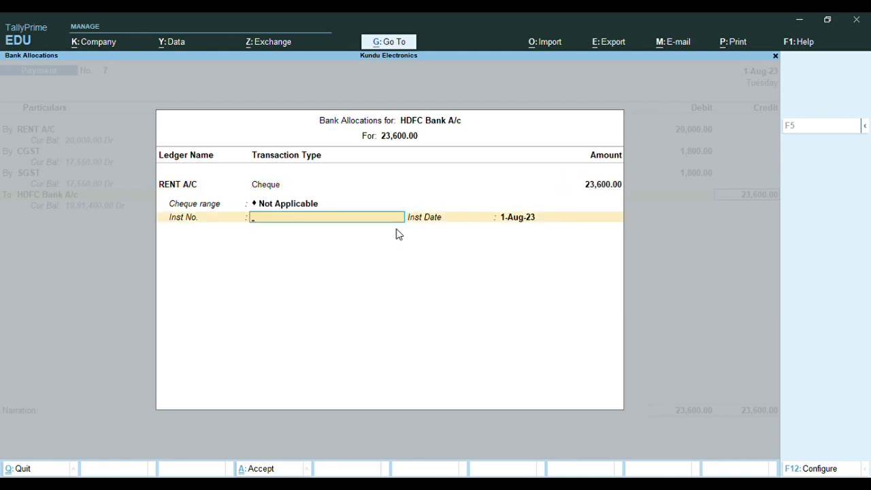
{"action": "type", "text": "210000"}
{"action": "key", "text": "BackSpace"}
{"action": "type", "text": "17"}
{"action": "key", "text": "Return"}
{"action": "key", "text": "Return"}
{"action": "key", "text": "Return"}
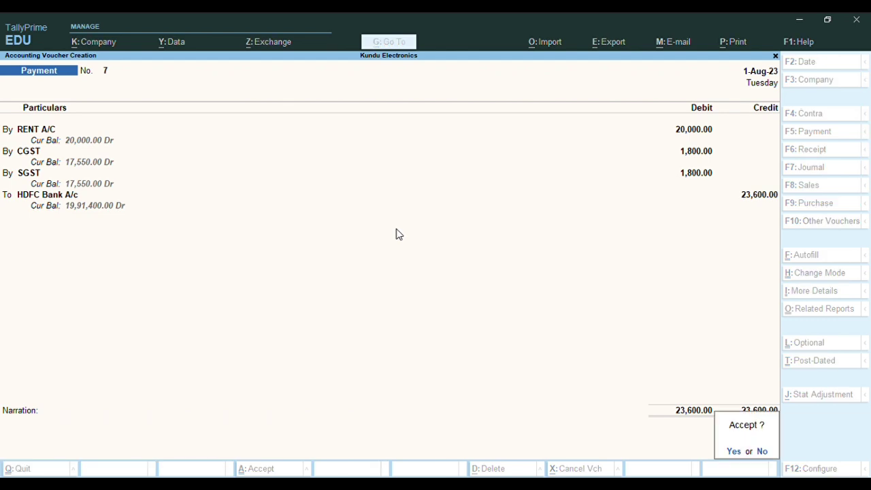
{"action": "key", "text": "Return"}
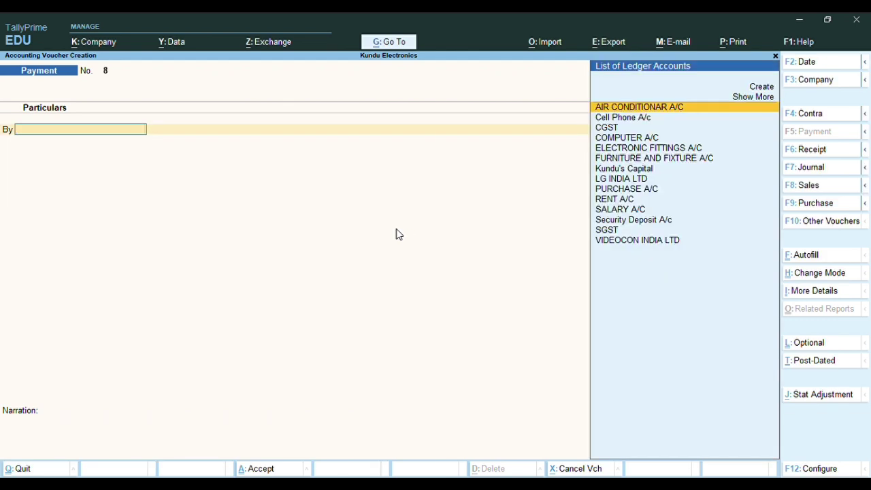
Leave voucher entry and bring up the Day Book for 1-Aug-23
{"action": "key", "text": "Escape"}
{"action": "key", "text": "y"}
{"action": "key", "text": "Escape"}
{"action": "key", "text": "Escape"}
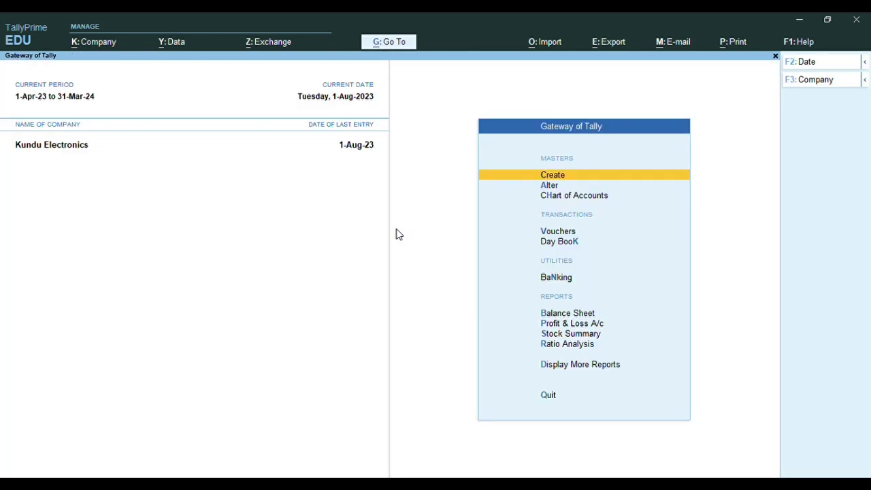
{"action": "key", "text": "k"}
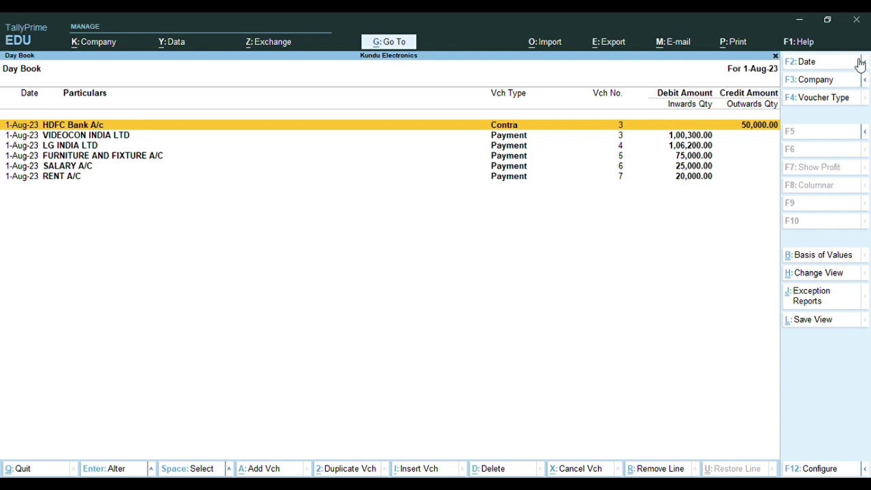
Try the Day Book date and company change prompts, cancelling both unchanged
{"action": "left_click", "coordinate": [860, 64]}
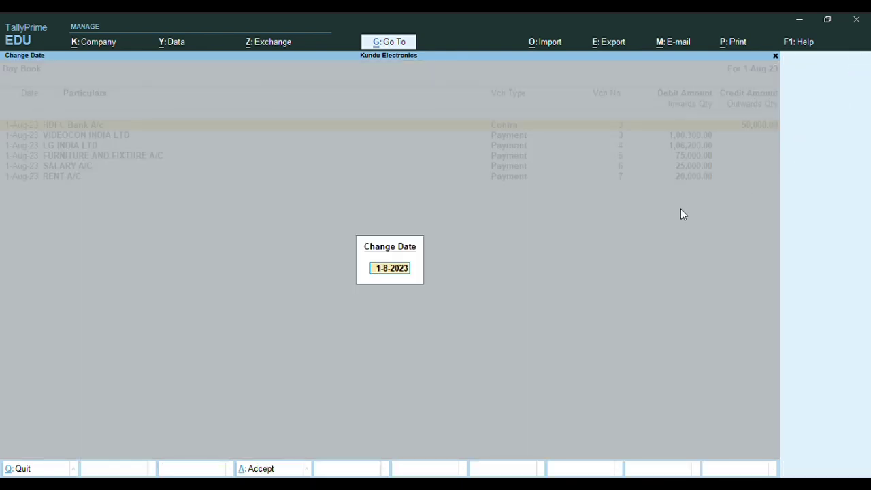
{"action": "key", "text": "BackSpace"}
{"action": "key", "text": "Escape"}
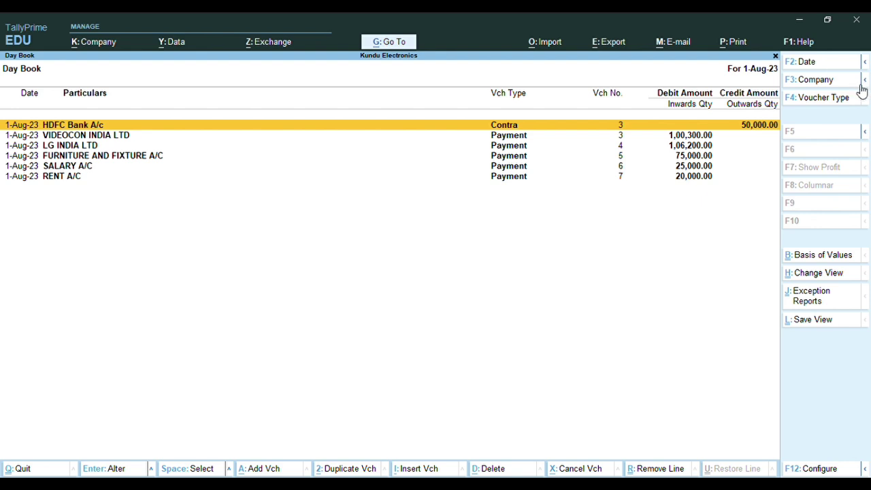
{"action": "left_click", "coordinate": [860, 84]}
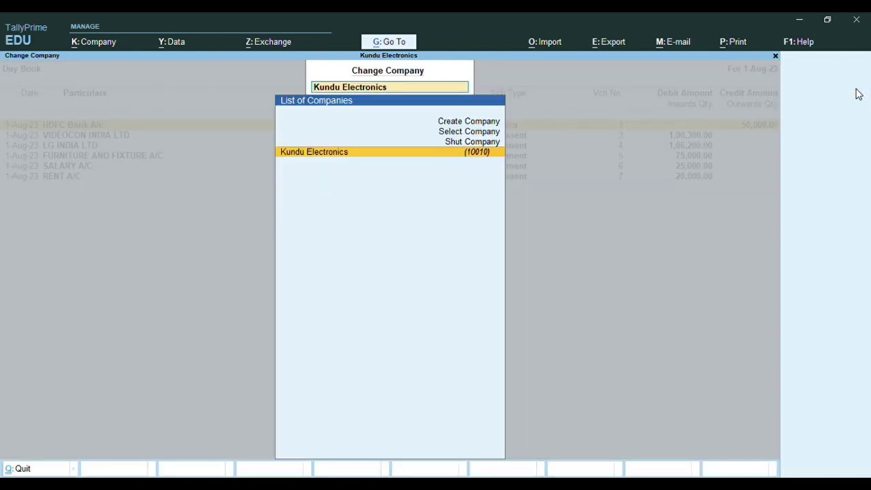
{"action": "key", "text": "BackSpace"}
{"action": "key", "text": "Escape"}
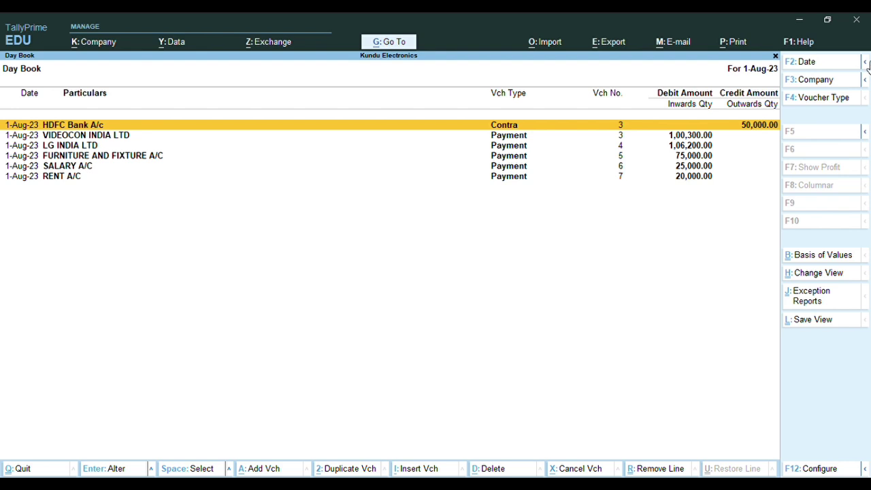
Set the Day Book period from 1-7-2023 to 1-8-2023
{"action": "left_click", "coordinate": [866, 63]}
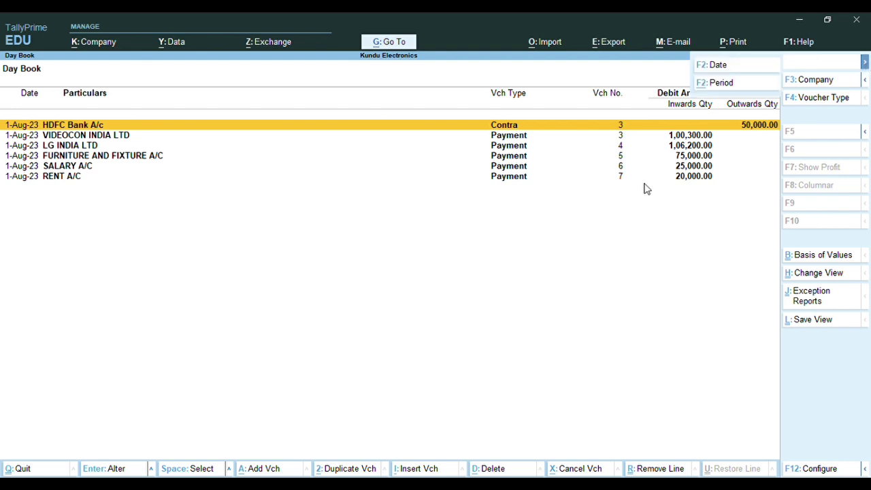
{"action": "left_click", "coordinate": [703, 84]}
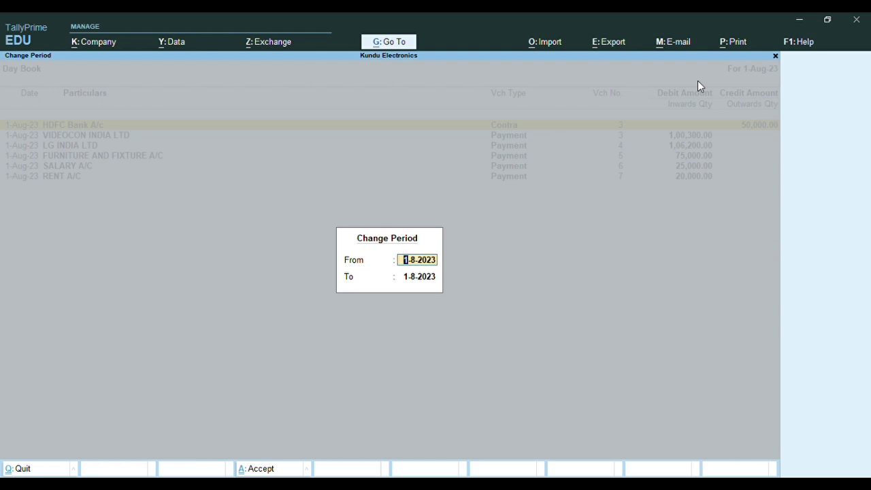
{"action": "type", "text": "1"}
{"action": "type", "text": ".7"}
{"action": "key", "text": "Return"}
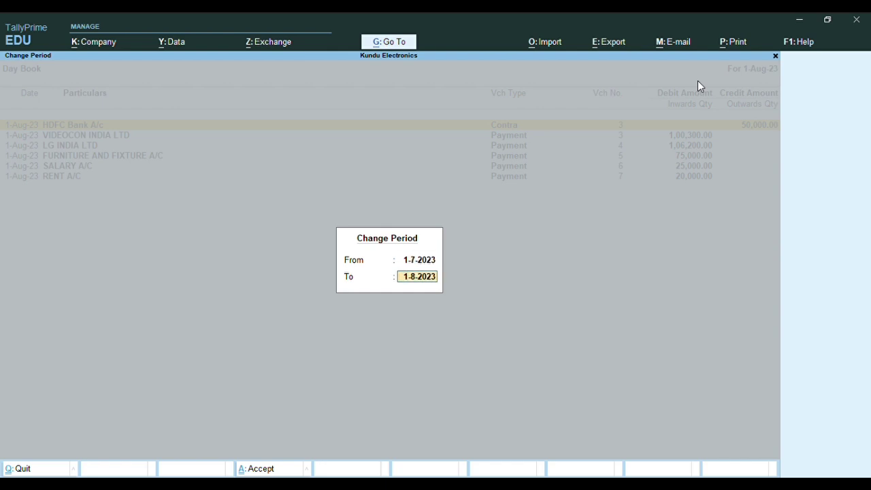
{"action": "key", "text": "Return"}
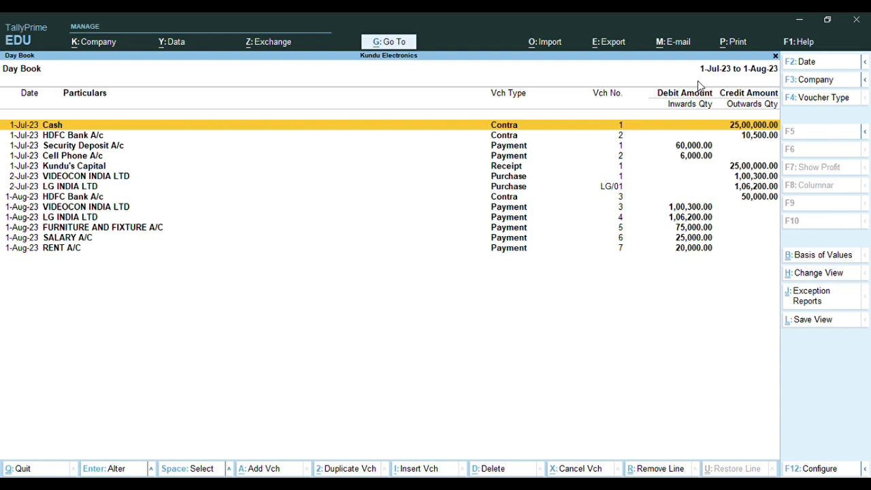
Close the Day Book and start a blank Sales voucher No. 1
{"action": "key", "text": "Escape"}
{"action": "key", "text": "Escape"}
{"action": "key", "text": "Escape"}
{"action": "key", "text": "Escape"}
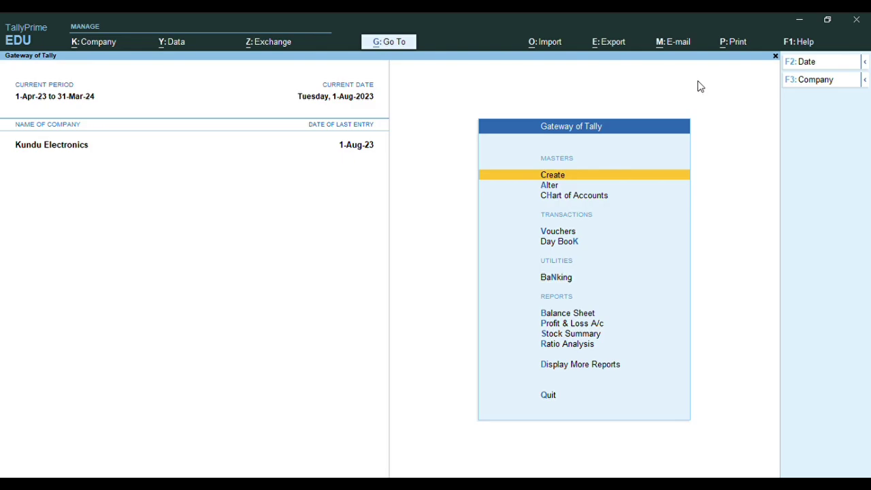
{"action": "key", "text": "v"}
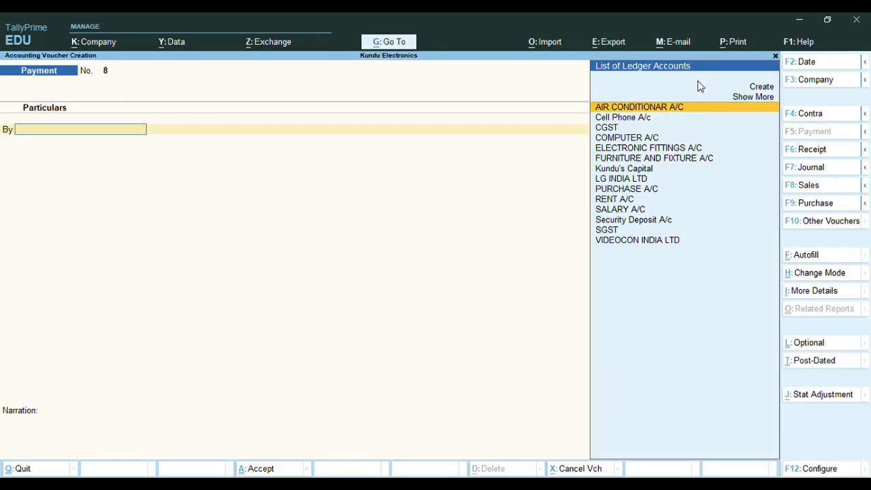
{"action": "left_click", "coordinate": [811, 192]}
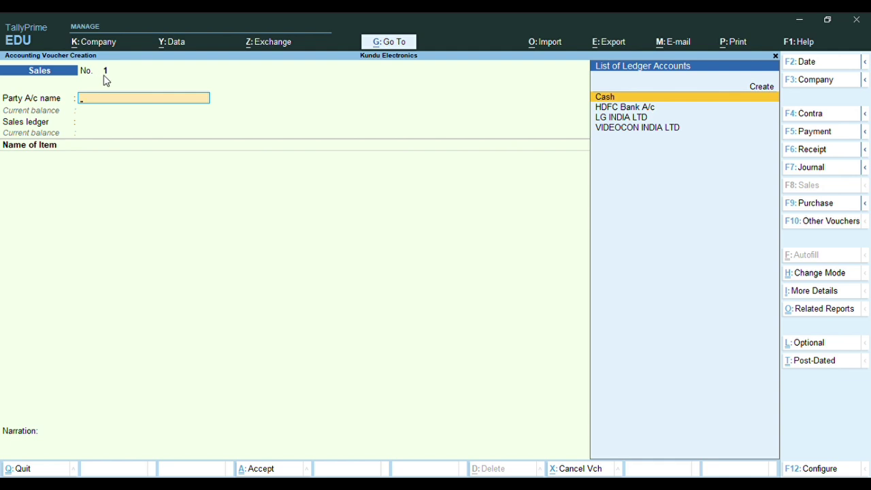
Leave sales entry and bring up the Sales voucher type for alteration
{"action": "key", "text": "Escape"}
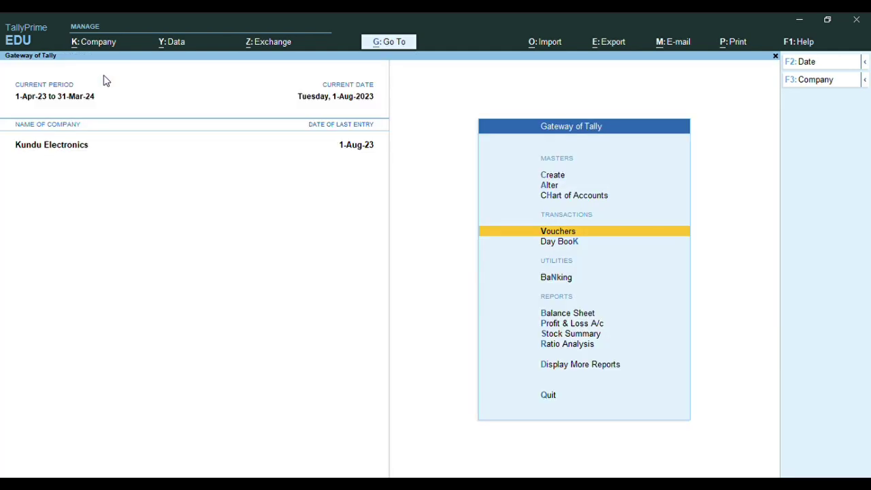
{"action": "key", "text": "Up"}
{"action": "key", "text": "Up"}
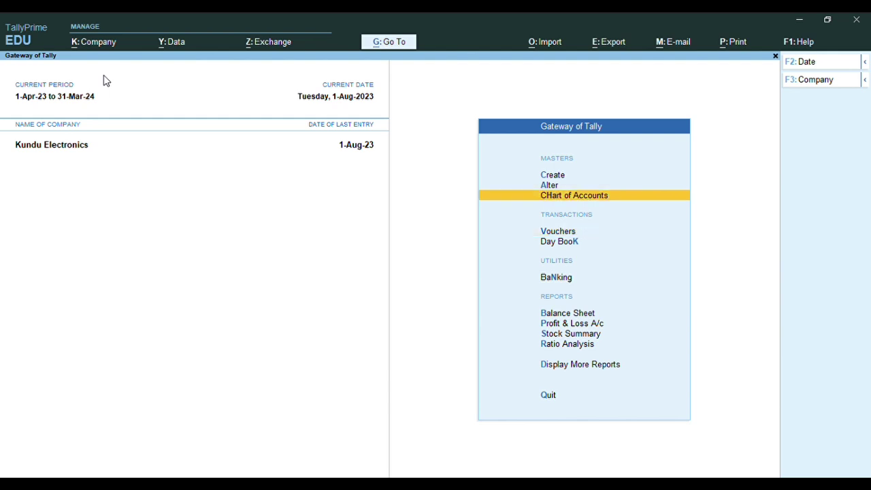
{"action": "key", "text": "Return"}
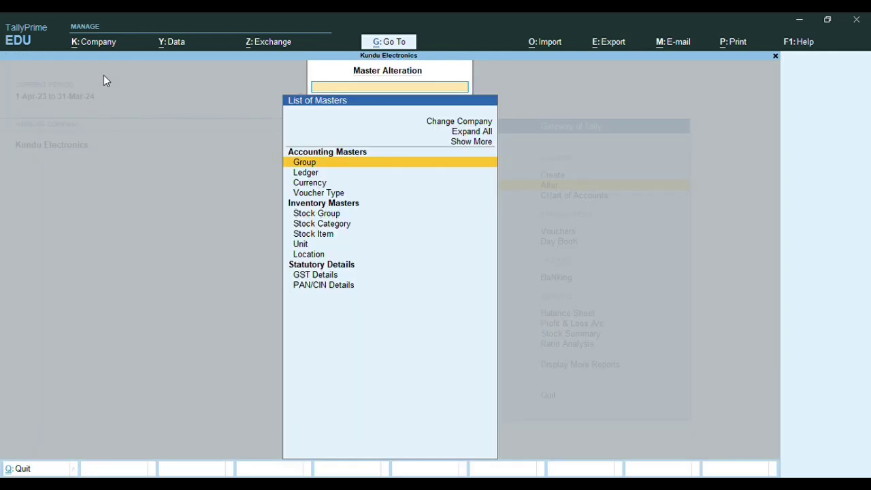
{"action": "key", "text": "Down"}
{"action": "key", "text": "Down"}
{"action": "key", "text": "Down"}
{"action": "key", "text": "Down"}
{"action": "key", "text": "Up"}
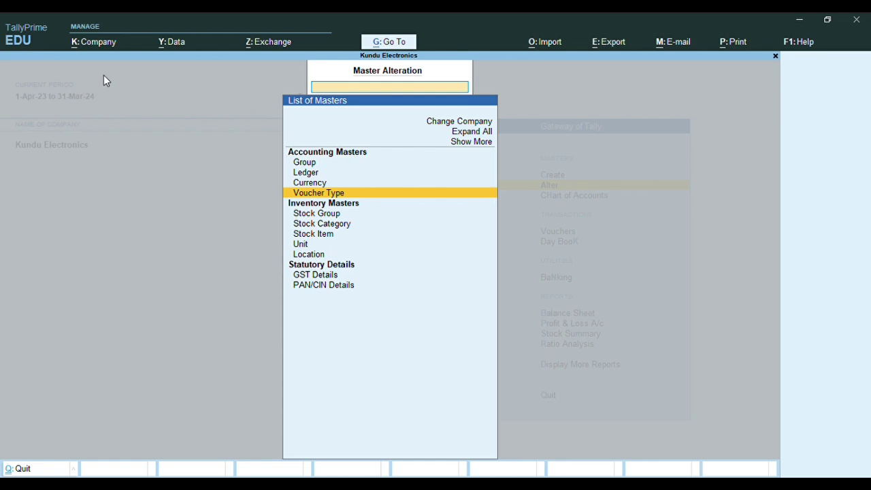
{"action": "key", "text": "Return"}
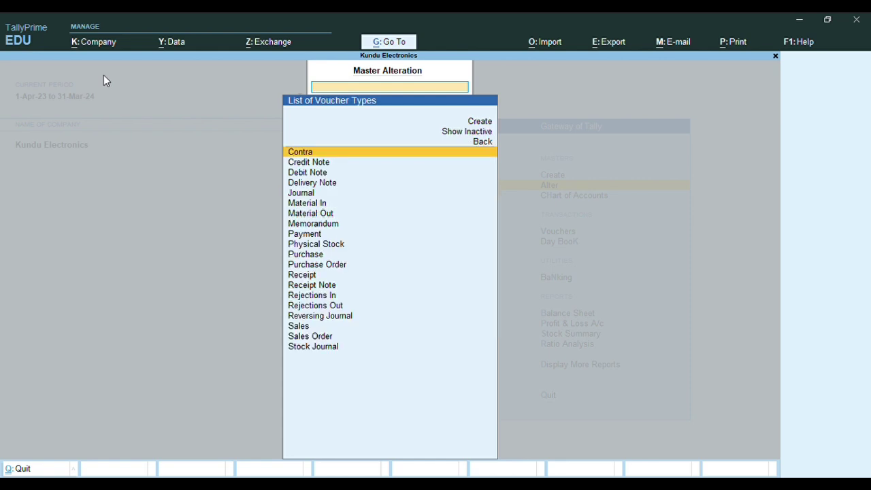
{"action": "key", "text": "Down"}
{"action": "key", "text": "Down"}
{"action": "key", "text": "Down"}
{"action": "key", "text": "Down"}
{"action": "key", "text": "Down"}
{"action": "key", "text": "Down"}
{"action": "key", "text": "Down"}
{"action": "key", "text": "Down"}
{"action": "key", "text": "Down"}
{"action": "key", "text": "Down"}
{"action": "key", "text": "Down"}
{"action": "key", "text": "Down"}
{"action": "key", "text": "Down"}
{"action": "key", "text": "Down"}
{"action": "key", "text": "Down"}
{"action": "key", "text": "Down"}
{"action": "key", "text": "Down"}
{"action": "key", "text": "Return"}
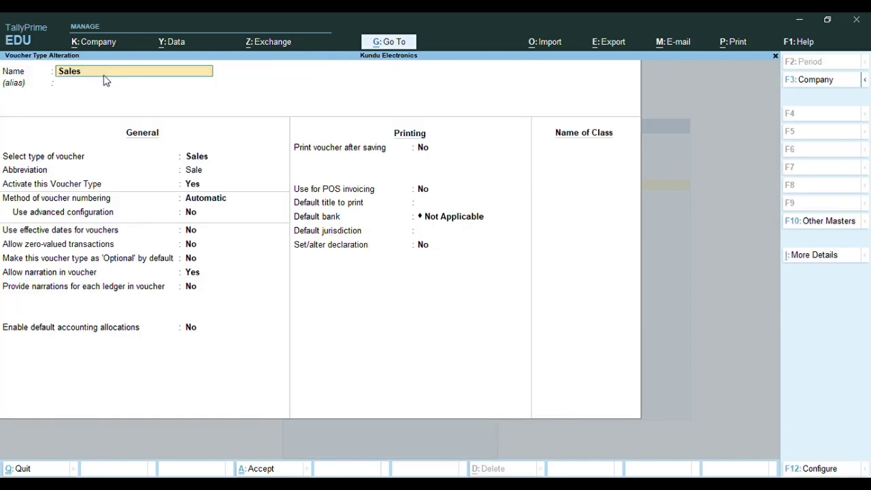
Set Sales numbering to Automatic (Manual Override), save, and start a new Sales voucher
{"action": "key", "text": "Return"}
{"action": "key", "text": "Return"}
{"action": "key", "text": "Return"}
{"action": "key", "text": "Return"}
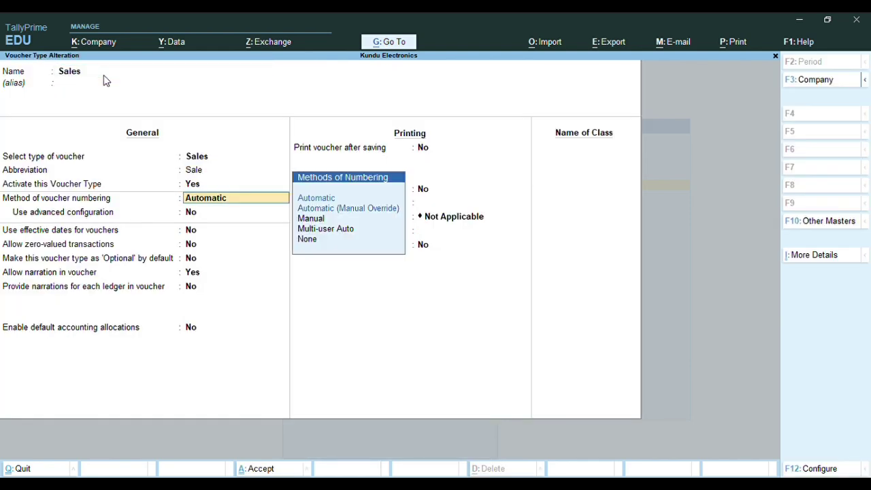
{"action": "key", "text": "Down"}
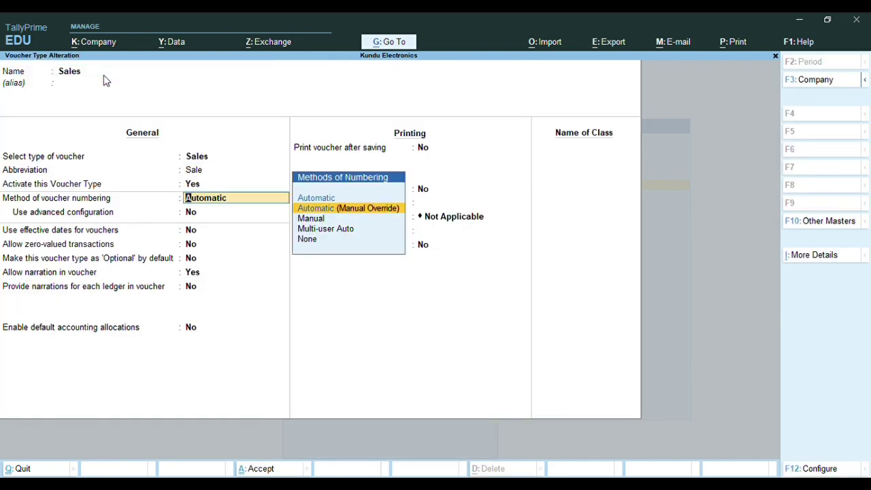
{"action": "key", "text": "Return"}
{"action": "key", "text": "ctrl+a"}
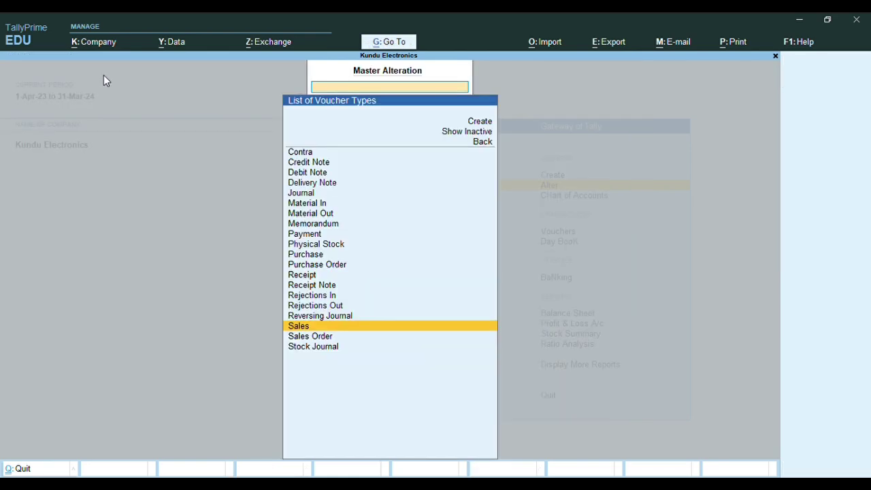
{"action": "key", "text": "Escape"}
{"action": "key", "text": "Escape"}
{"action": "key", "text": "n"}
{"action": "key", "text": "Up"}
{"action": "key", "text": "v"}
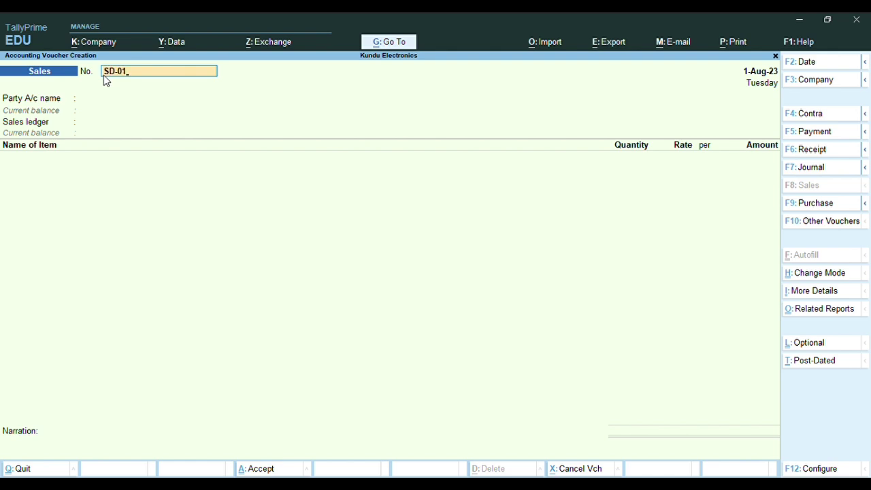
Create a new party ledger named AJAY ELECTRONICS under Sundry Debtors
{"action": "key", "text": "Return"}
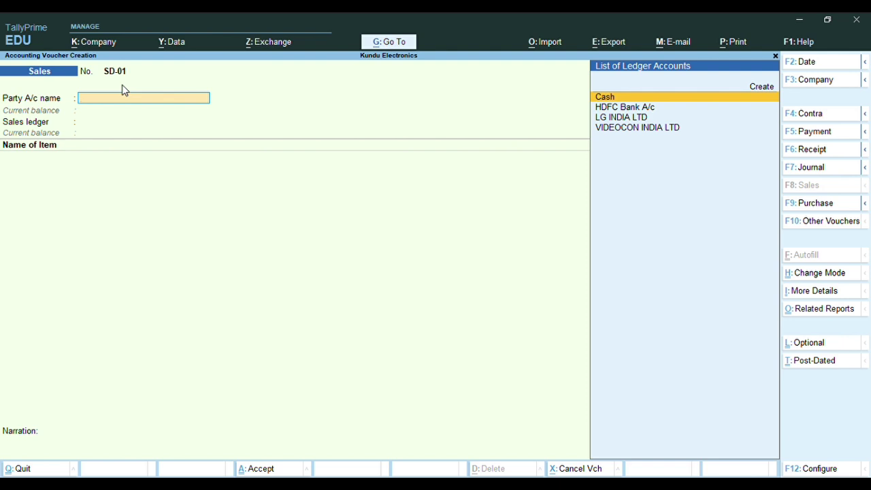
{"action": "key", "text": "alt+c"}
{"action": "type", "text": "AJAY ELECT"}
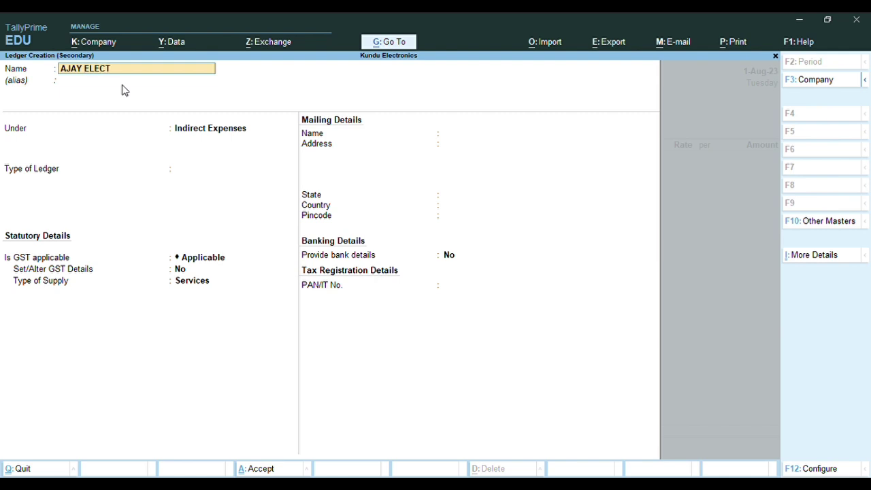
{"action": "type", "text": "RONICS"}
{"action": "key", "text": "Return"}
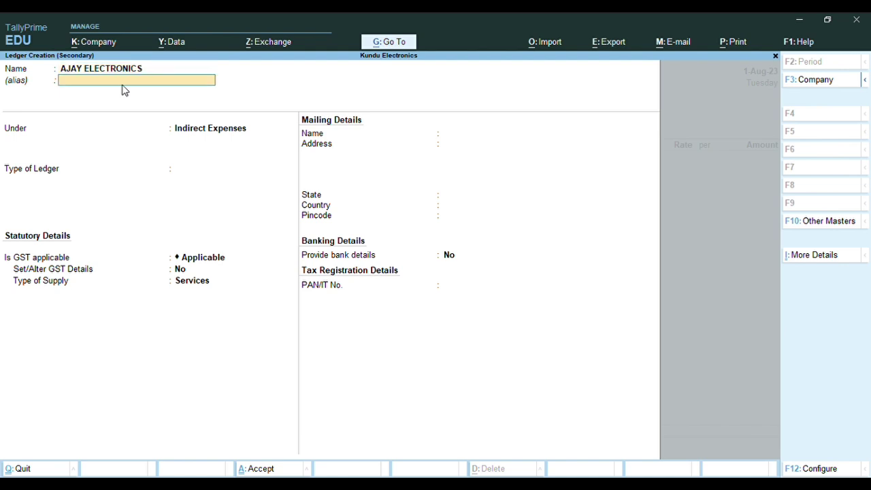
{"action": "key", "text": "Return"}
{"action": "type", "text": "SUNDRY"}
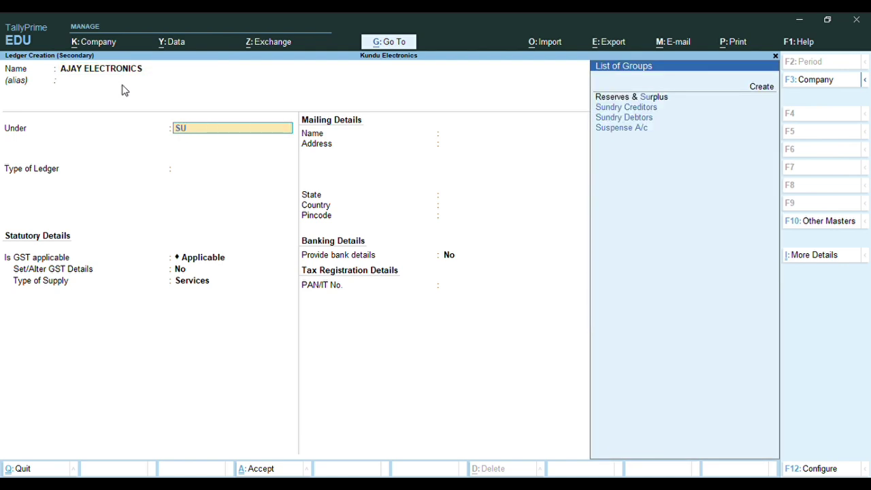
{"action": "key", "text": "Down"}
{"action": "key", "text": "Down"}
{"action": "key", "text": "Return"}
{"action": "key", "text": "Return"}
{"action": "key", "text": "Return"}
{"action": "key", "text": "Return"}
Set the state to West Bengal and registration to Regular, enter the GSTIN, and enable GST details
{"action": "key", "text": "Return"}
{"action": "key", "text": "Return"}
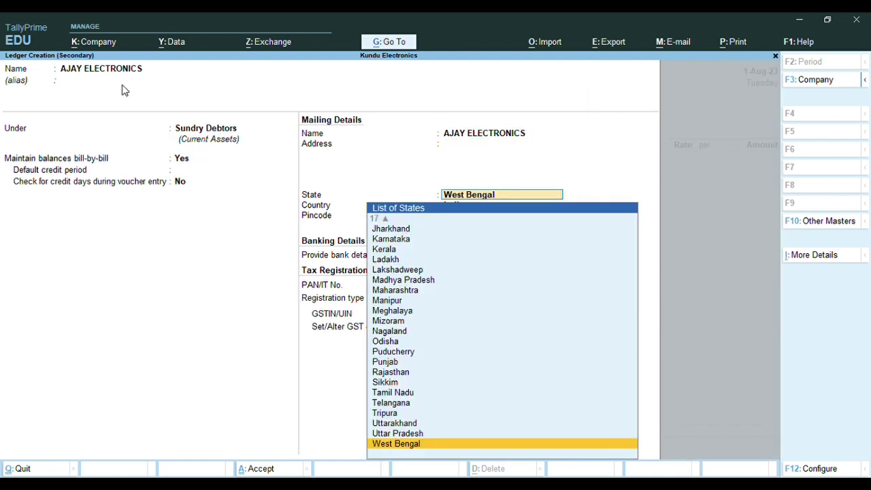
{"action": "key", "text": "Return"}
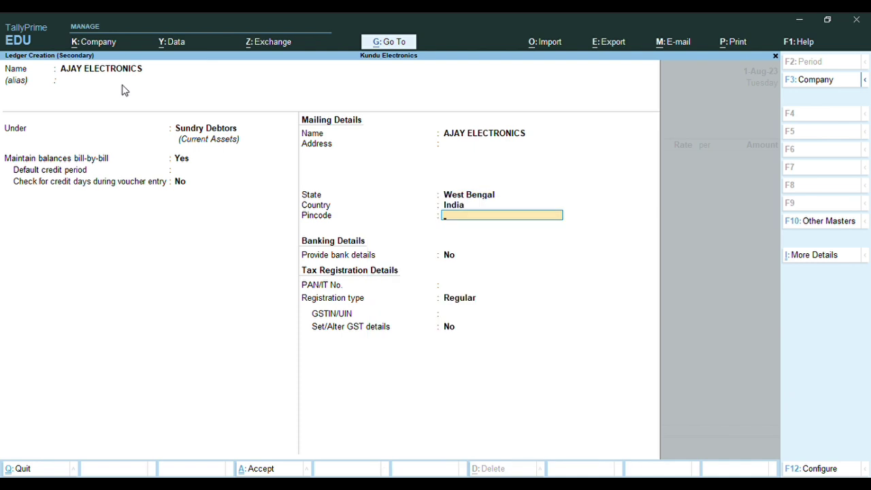
{"action": "key", "text": "Return"}
{"action": "key", "text": "Return"}
{"action": "key", "text": "Return"}
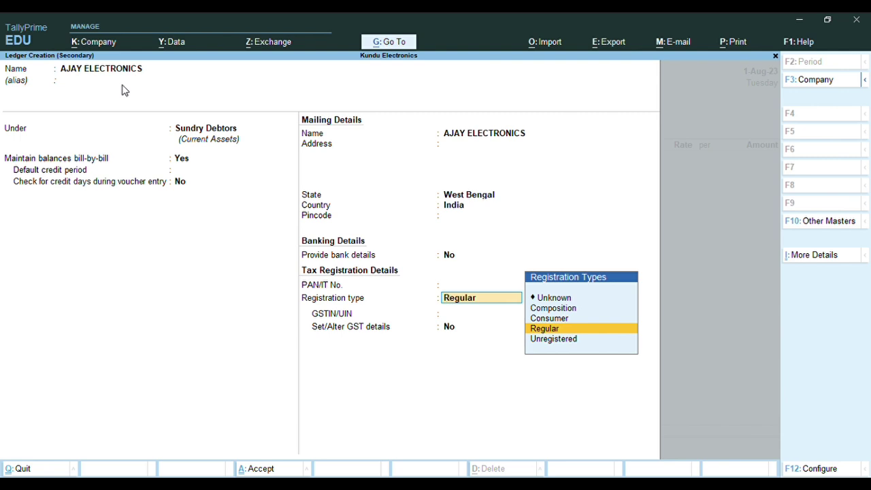
{"action": "key", "text": "Return"}
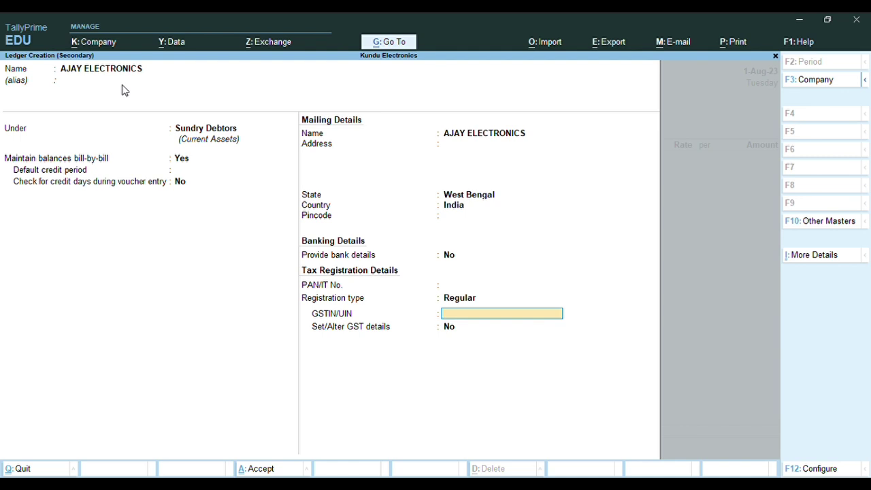
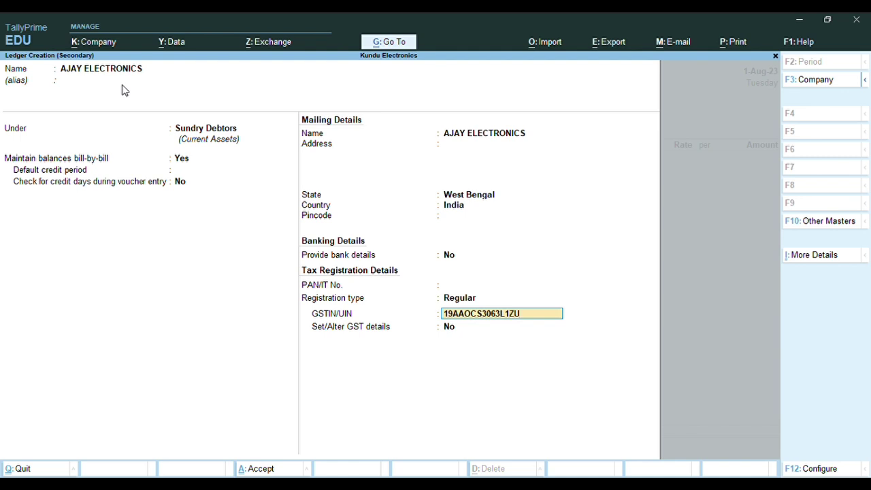
{"action": "key", "text": "Return"}
{"action": "key", "text": "Return"}
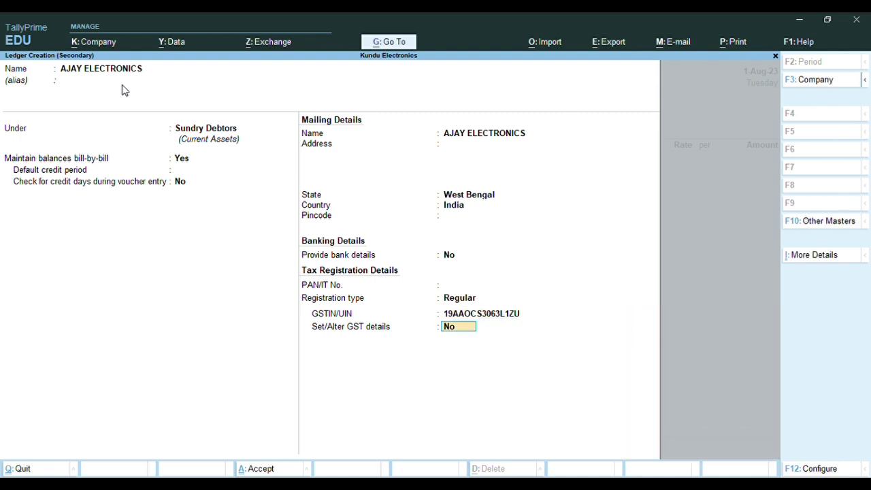
{"action": "type", "text": "Y"}
{"action": "key", "text": "Return"}
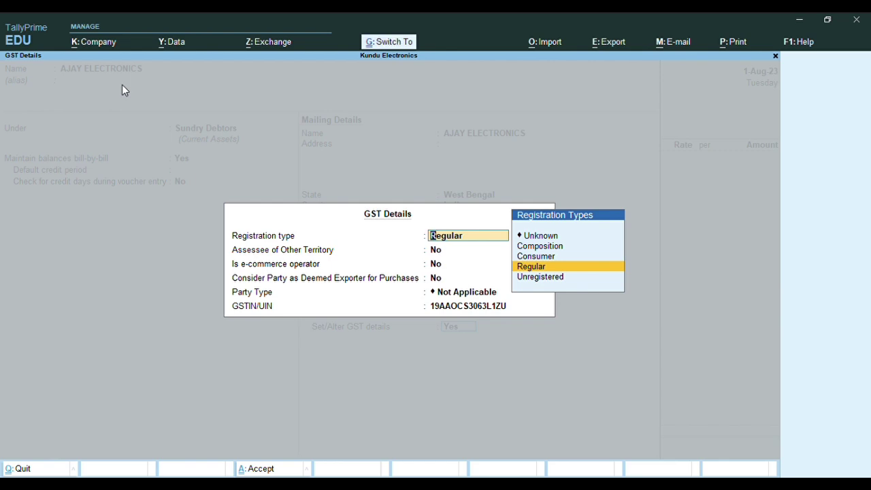
Save the AJAY ELECTRONICS ledger and accept it as the party of voucher SD-01
{"action": "key", "text": "ctrl+a"}
{"action": "key", "text": "y"}
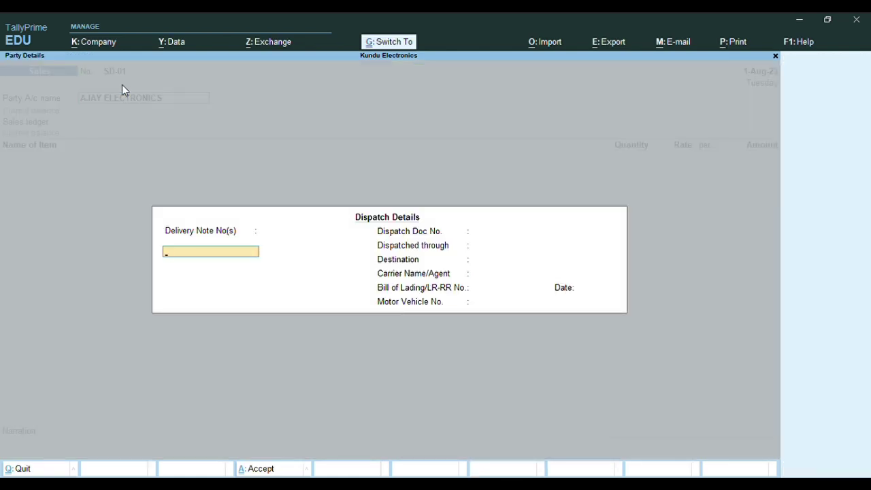
{"action": "key", "text": "ctrl+a"}
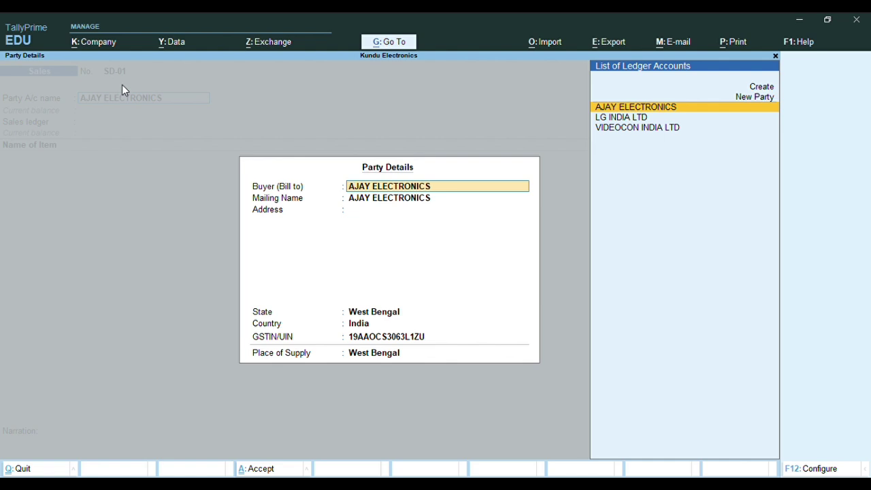
{"action": "key", "text": "Return"}
{"action": "key", "text": "Return"}
{"action": "key", "text": "Return"}
{"action": "key", "text": "Return"}
{"action": "key", "text": "Return"}
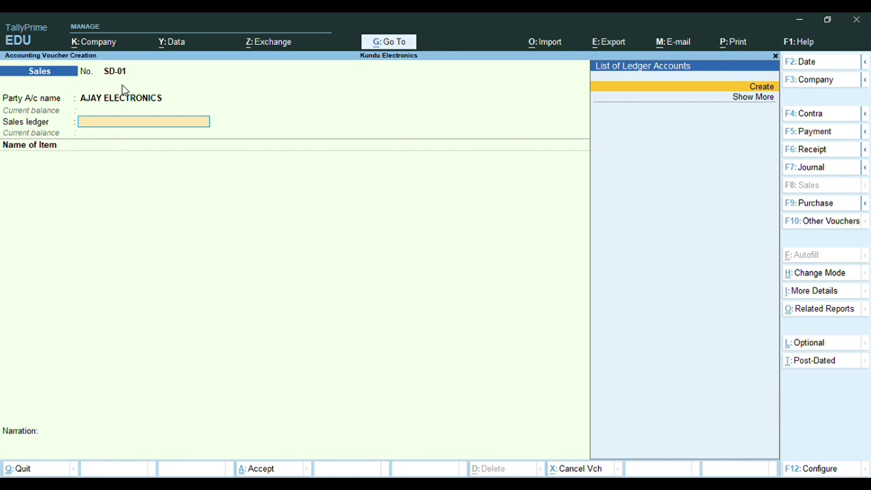
Start a new ledger named SALES A/C
{"action": "key", "text": "alt+c"}
{"action": "type", "text": "SALES A/C"}
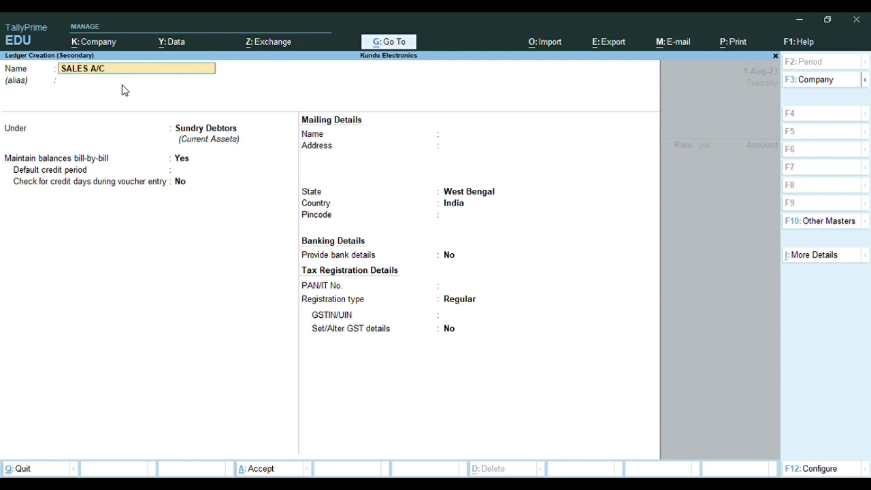
{"action": "key", "text": "Return"}
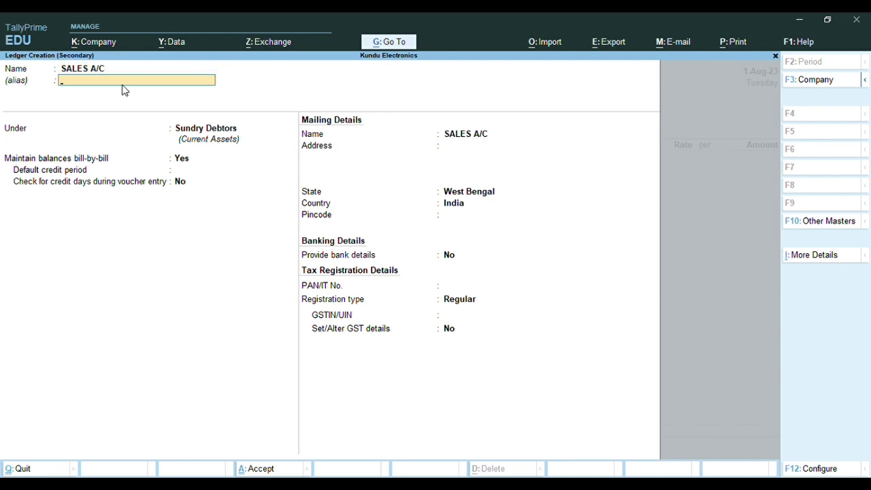
Place SALES A/C under Sales Accounts as Not Applicable type and open its GST details
{"action": "key", "text": "Return"}
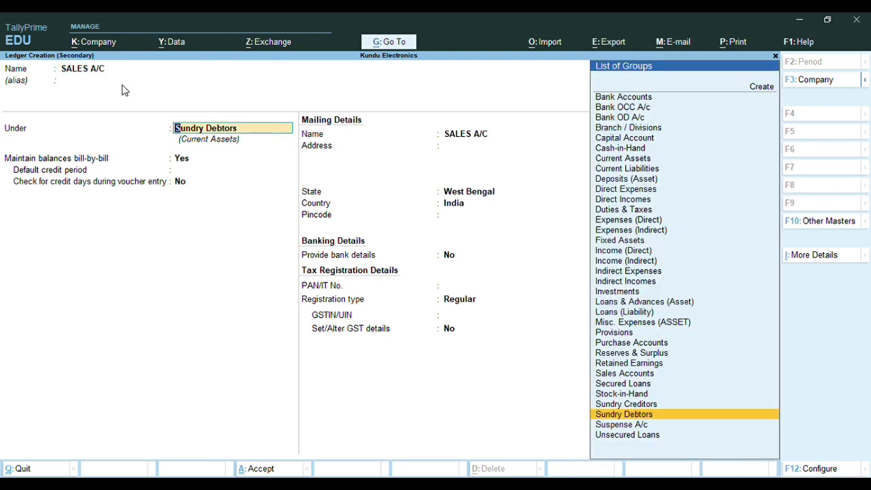
{"action": "type", "text": "SAL"}
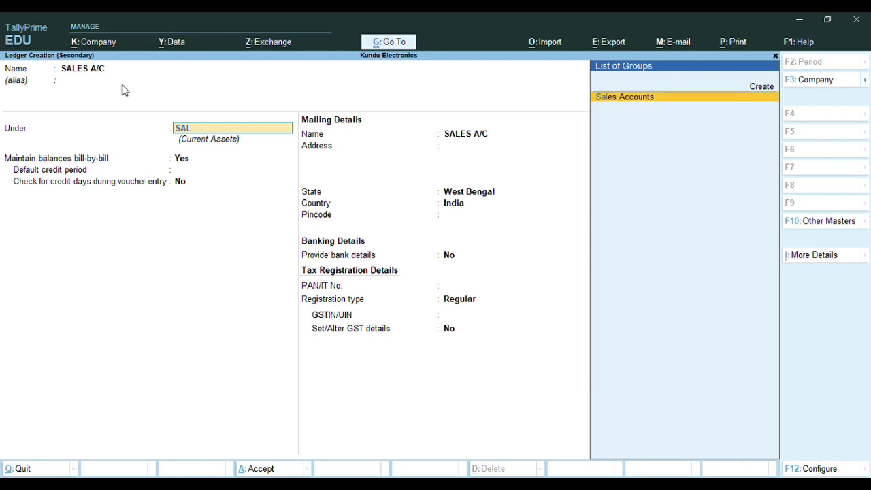
{"action": "key", "text": "Return"}
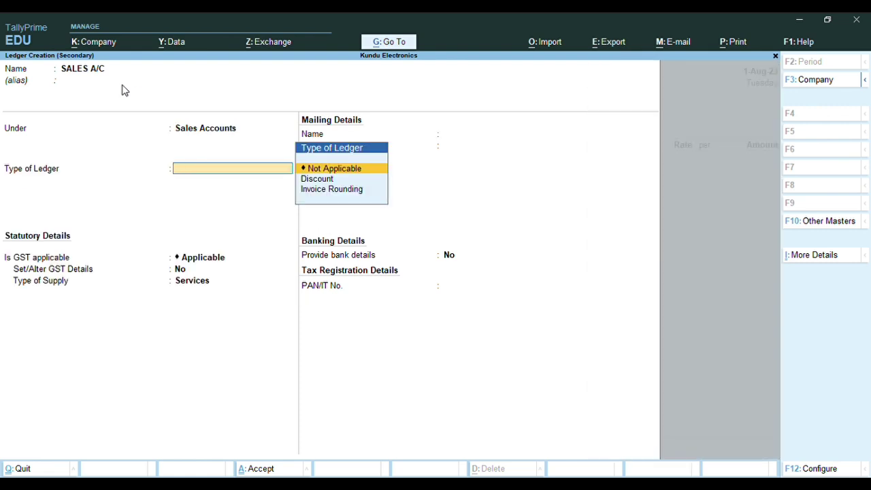
{"action": "key", "text": "Return"}
{"action": "key", "text": "Return"}
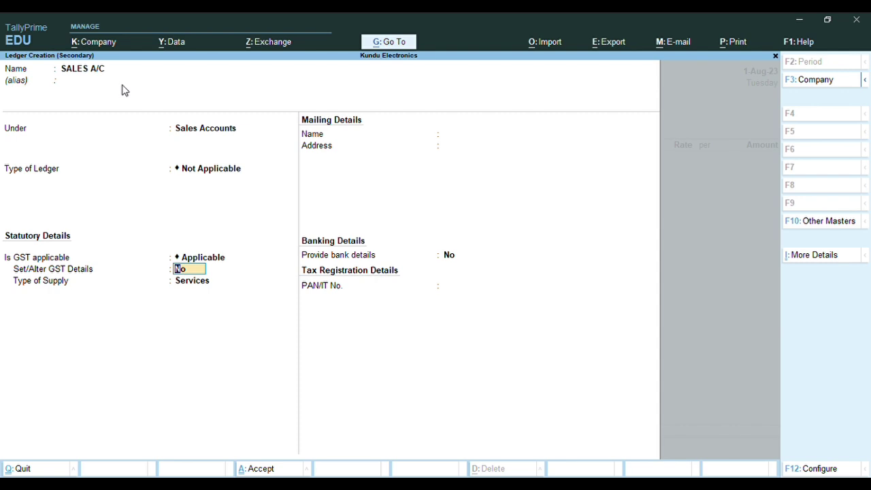
{"action": "type", "text": "Y"}
{"action": "key", "text": "Return"}
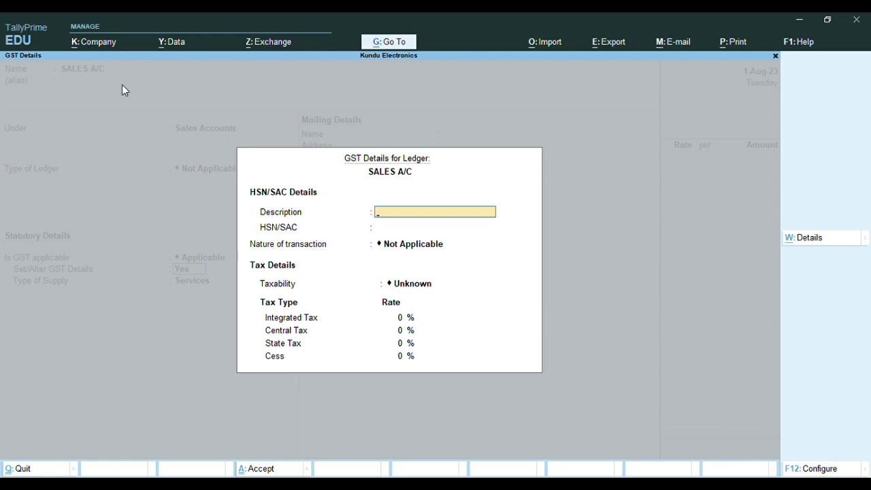
Mark SALES A/C as Taxable in its GST details and close them
{"action": "key", "text": "Return"}
{"action": "key", "text": "Return"}
{"action": "key", "text": "Return"}
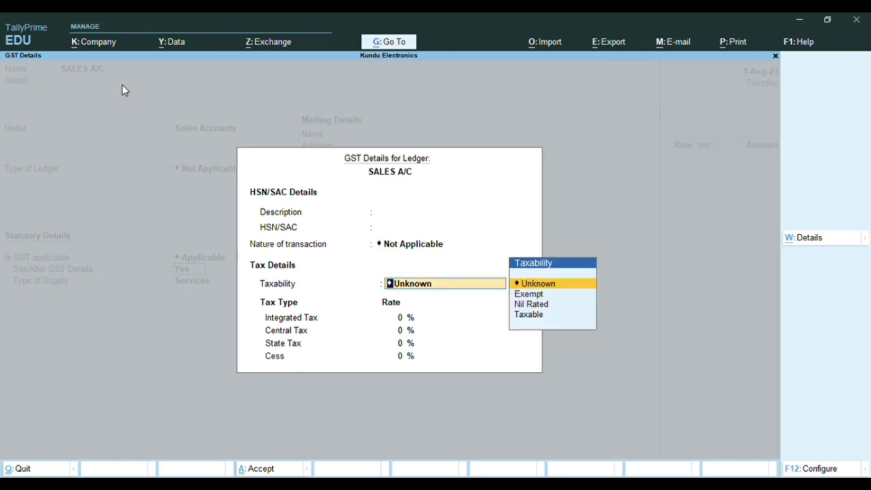
{"action": "key", "text": "Down"}
{"action": "key", "text": "Down"}
{"action": "key", "text": "Down"}
{"action": "key", "text": "Return"}
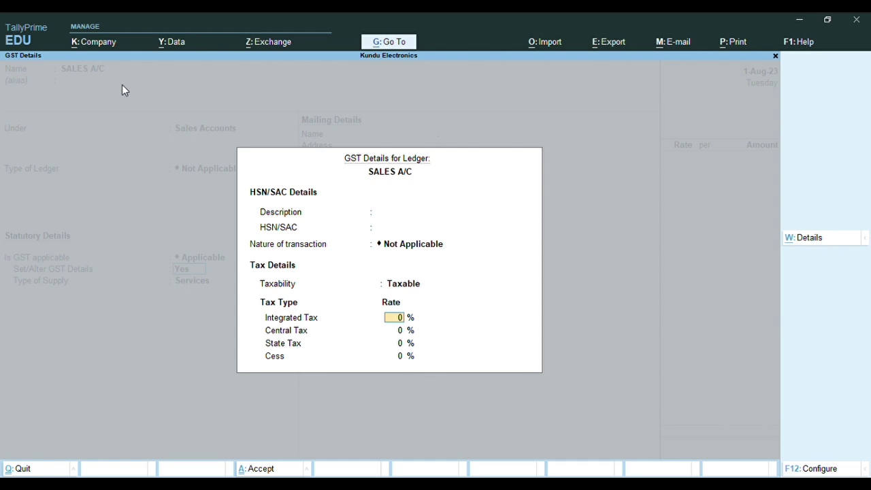
{"action": "key", "text": "Escape"}
{"action": "key", "text": "y"}
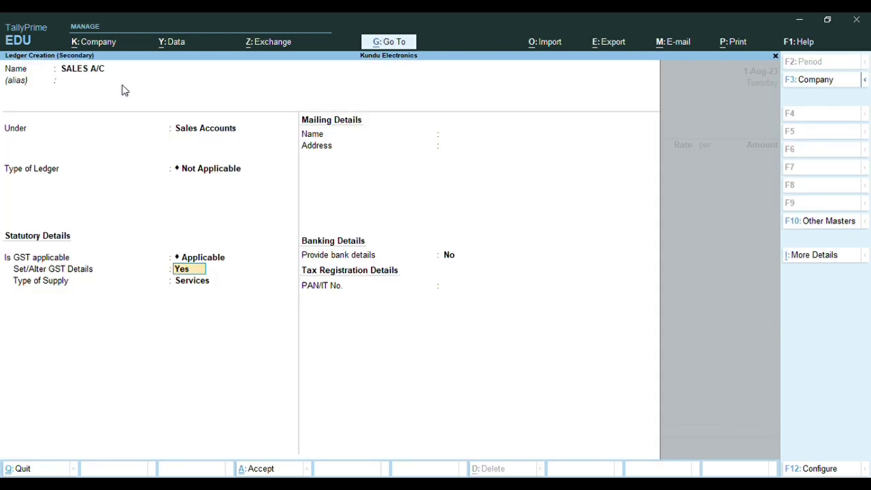
Set Set/Alter GST Details to No and type of supply to Goods, then save SALES A/C
{"action": "type", "text": "n"}
{"action": "key", "text": "Return"}
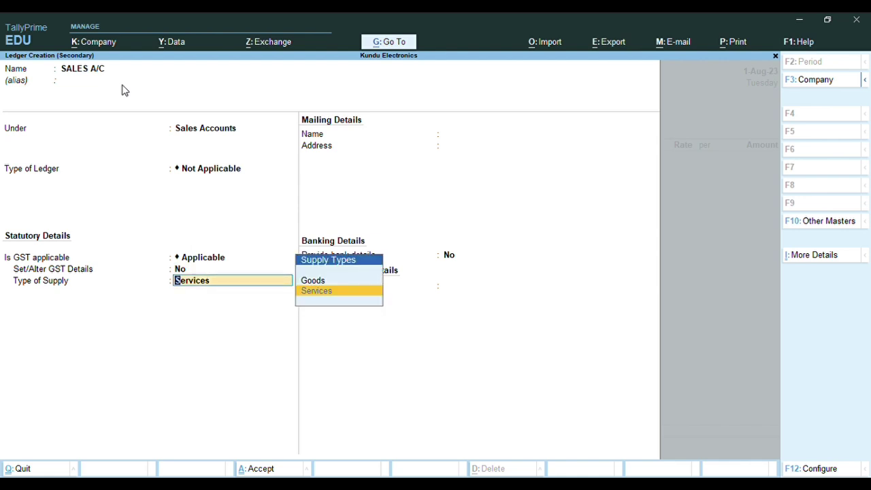
{"action": "key", "text": "Return"}
{"action": "key", "text": "Return"}
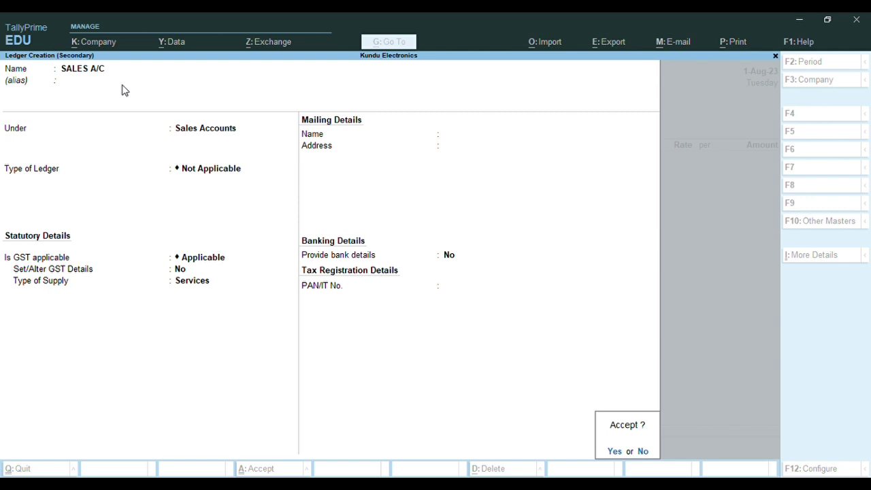
{"action": "key", "text": "n"}
{"action": "key", "text": "BackSpace"}
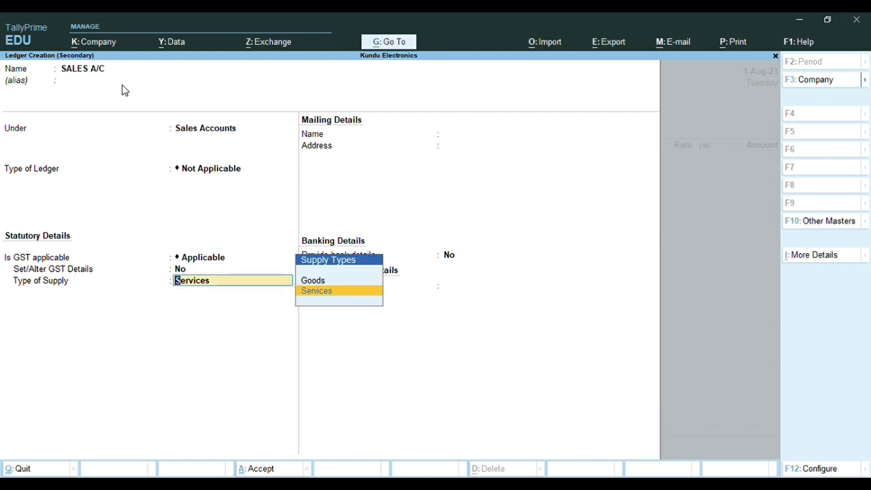
{"action": "key", "text": "Up"}
{"action": "key", "text": "Return"}
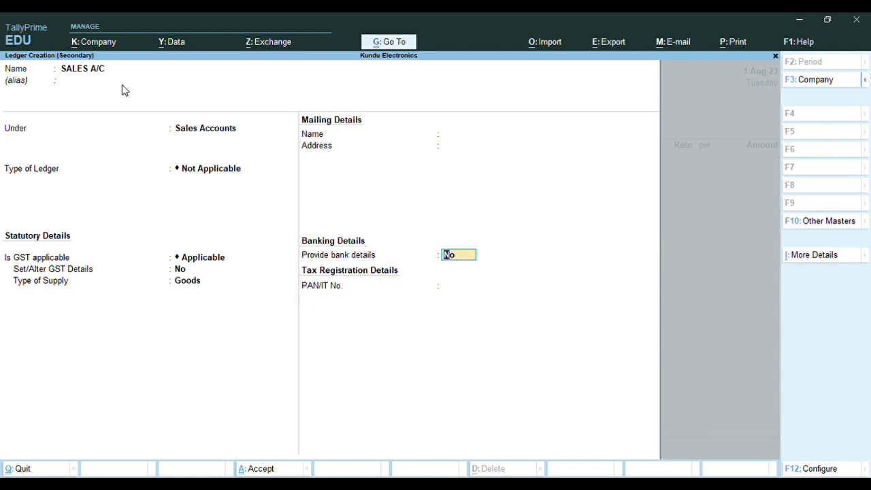
{"action": "key", "text": "Return"}
{"action": "key", "text": "Return"}
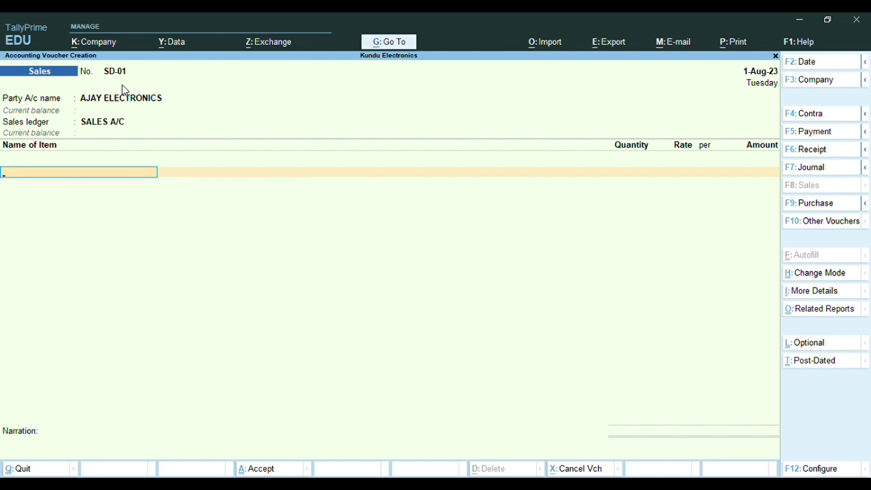
Add 3 NOS of 19" LED-V from SHOWROOM at 7,500, totalling 22,500.00
{"action": "type", "text": "19"}
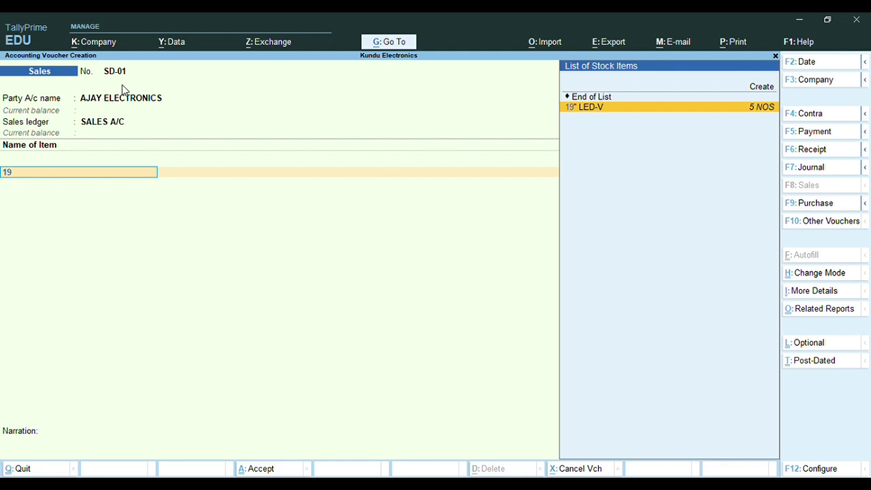
{"action": "key", "text": "Return"}
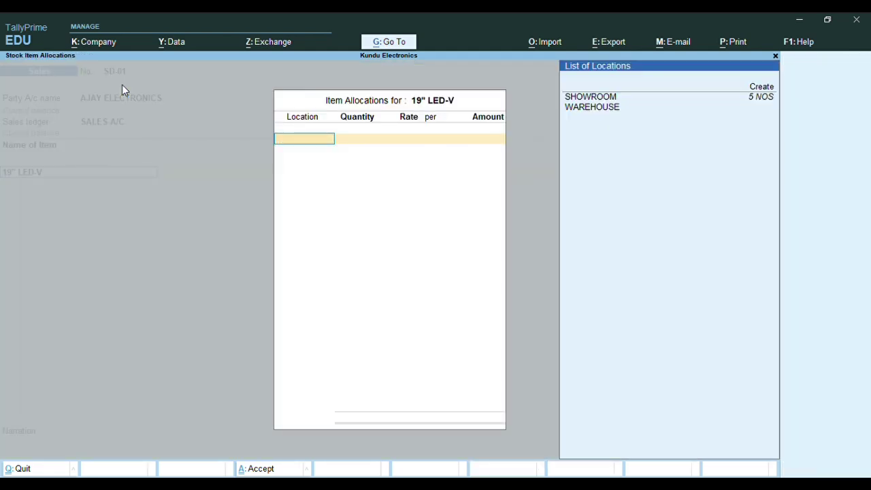
{"action": "key", "text": "Down"}
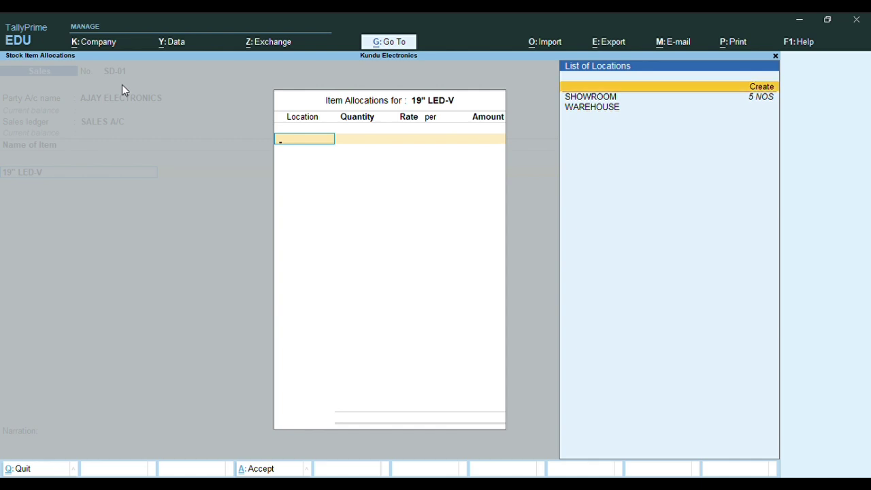
{"action": "key", "text": "Down"}
{"action": "key", "text": "Return"}
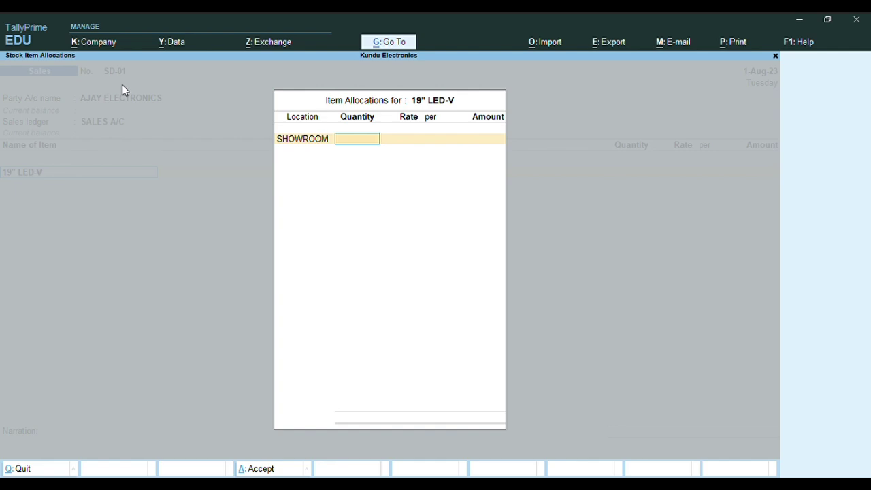
{"action": "type", "text": "3"}
{"action": "key", "text": "Return"}
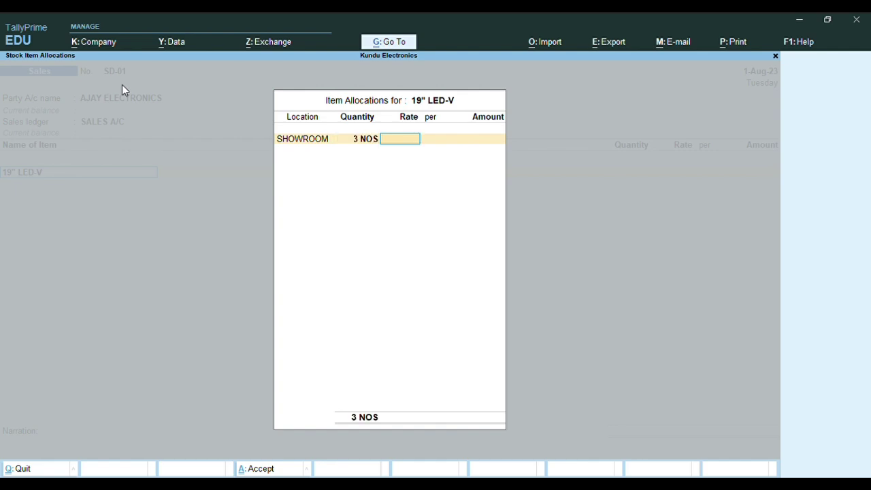
{"action": "type", "text": "7,500"}
{"action": "key", "text": "Return"}
{"action": "key", "text": "Return"}
{"action": "key", "text": "Return"}
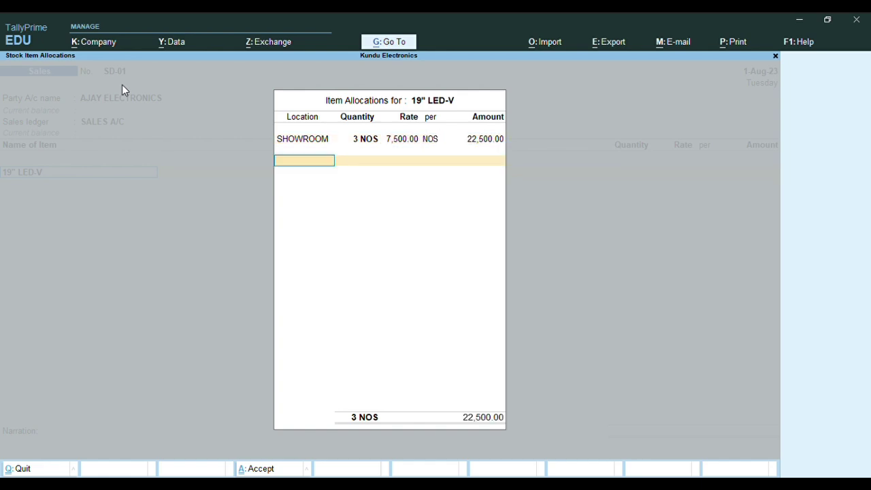
{"action": "key", "text": "Return"}
{"action": "key", "text": "Return"}
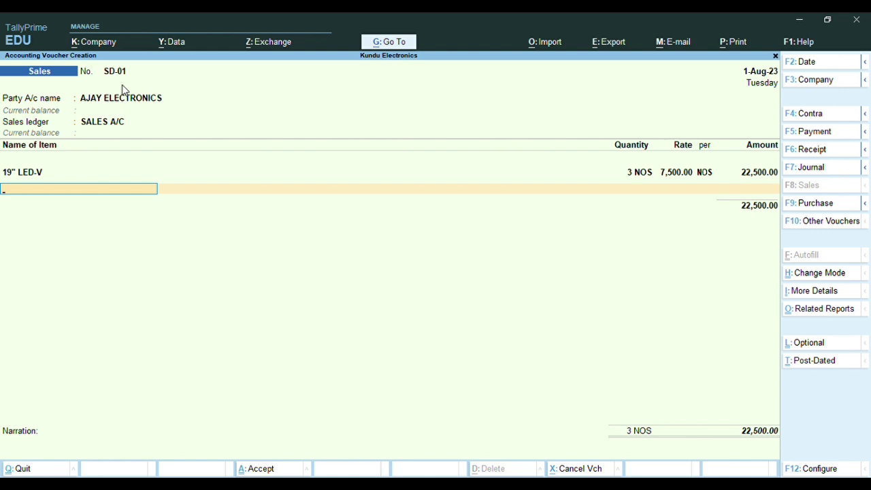
Add 3 NOS of 24" LCD-V from SHOWROOM at 11,500, totalling 34,500.00
{"action": "type", "text": "24"}
{"action": "key", "text": "Return"}
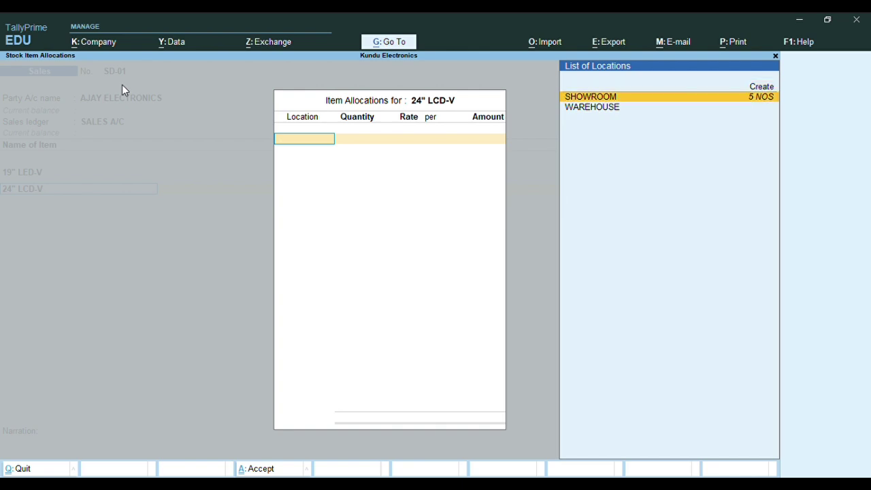
{"action": "key", "text": "Return"}
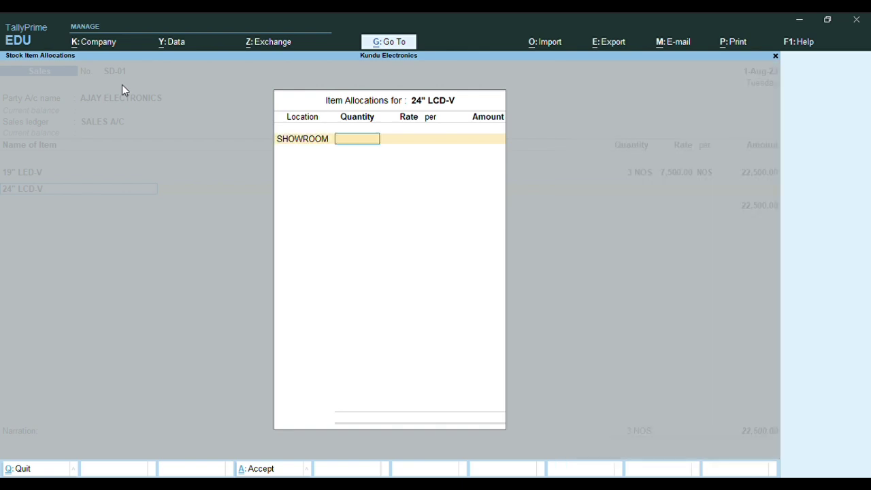
{"action": "type", "text": "3"}
{"action": "key", "text": "Return"}
{"action": "type", "text": "11,500"}
{"action": "key", "text": "Return"}
{"action": "key", "text": "Return"}
{"action": "key", "text": "Return"}
{"action": "key", "text": "Return"}
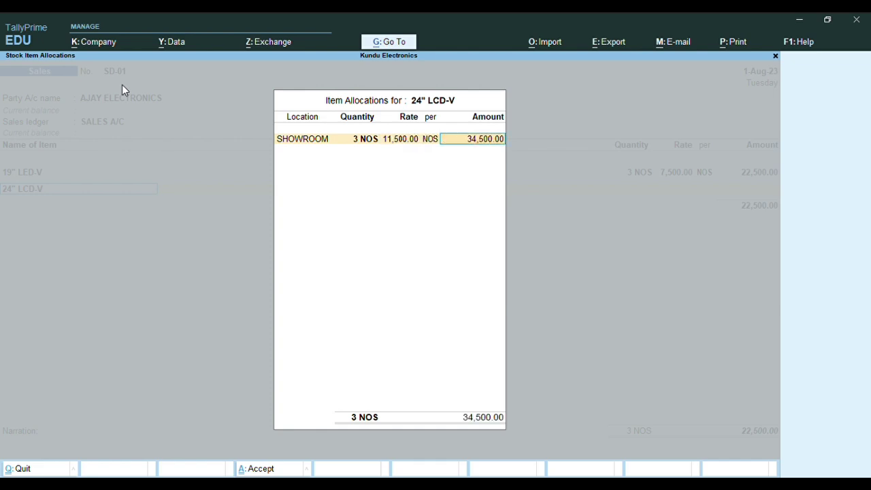
Add CGST and SGST lines of 5,130.00 each to voucher SD-01
{"action": "key", "text": "Return"}
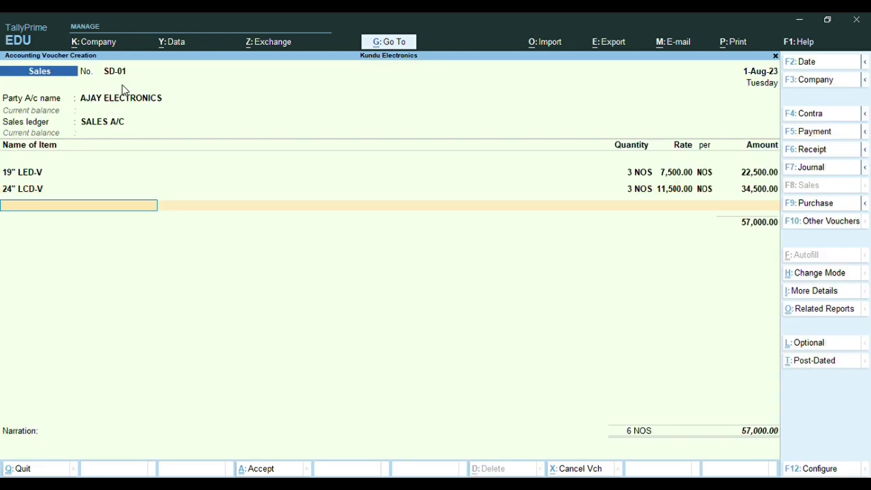
{"action": "key", "text": "Return"}
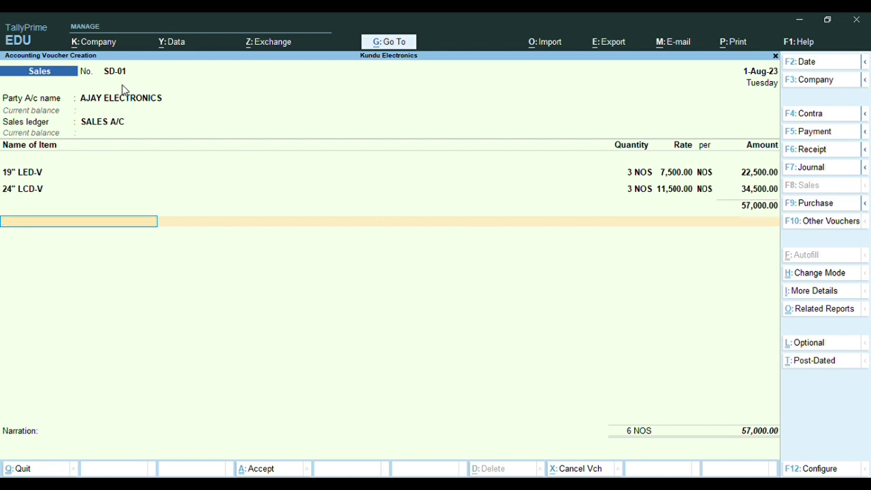
{"action": "type", "text": "cgs"}
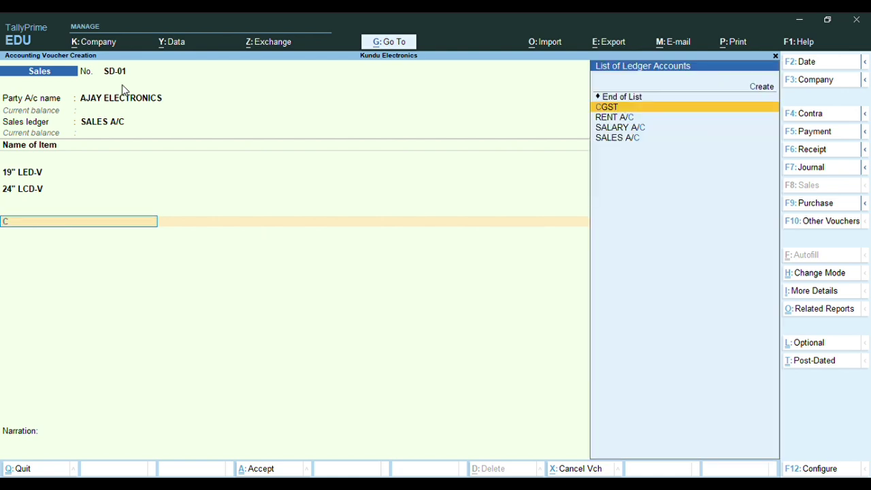
{"action": "key", "text": "Return"}
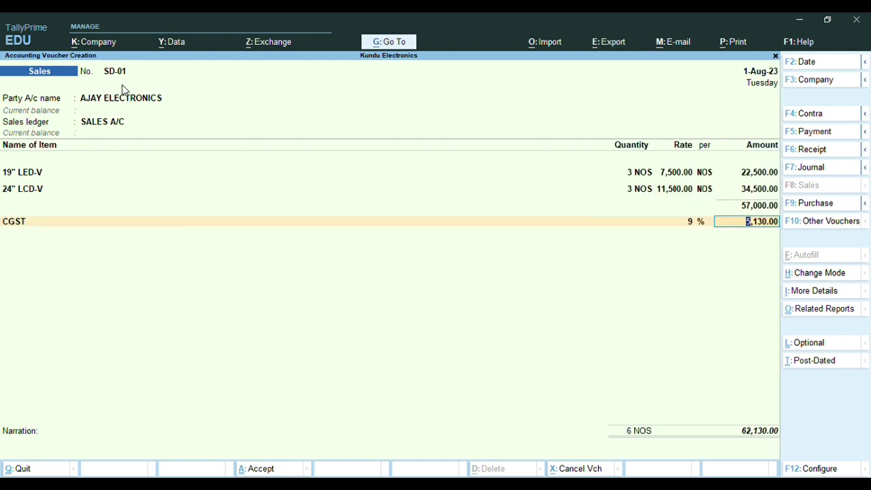
{"action": "key", "text": "Return"}
{"action": "type", "text": "s"}
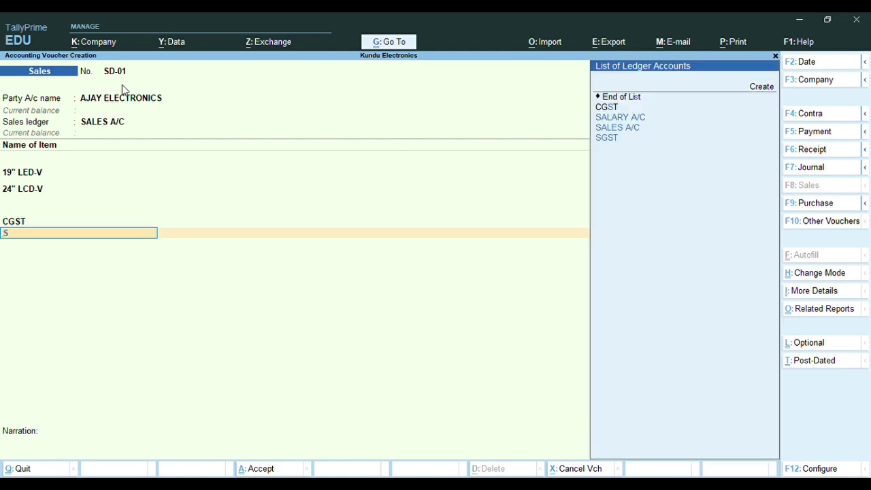
{"action": "type", "text": "gst"}
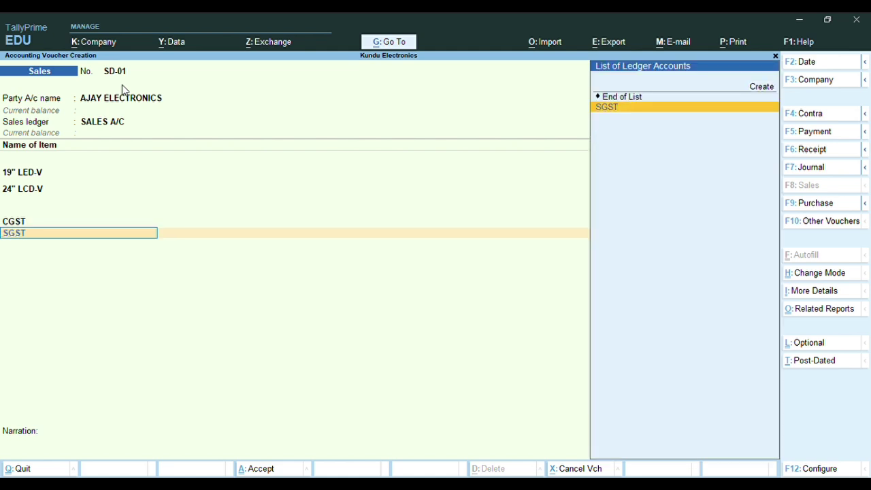
{"action": "key", "text": "Return"}
{"action": "key", "text": "Return"}
{"action": "key", "text": "Return"}
{"action": "key", "text": "Return"}
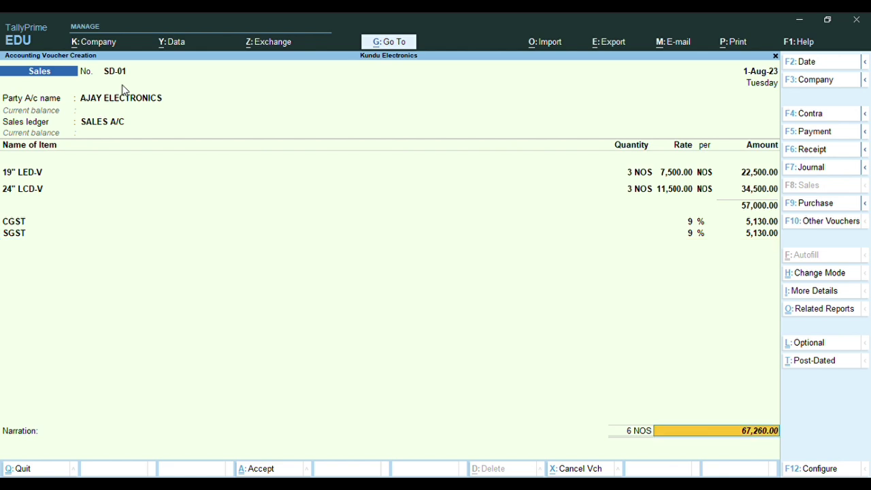
Accept New Ref SD-01 bill-wise details and save the 67,260.00 voucher
{"action": "key", "text": "Return"}
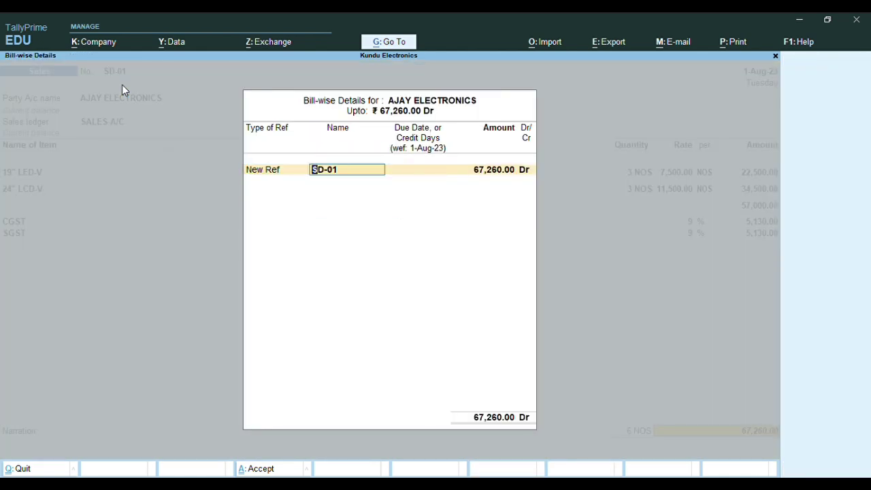
{"action": "key", "text": "Return"}
{"action": "key", "text": "Return"}
{"action": "key", "text": "Return"}
{"action": "key", "text": "Return"}
{"action": "key", "text": "Return"}
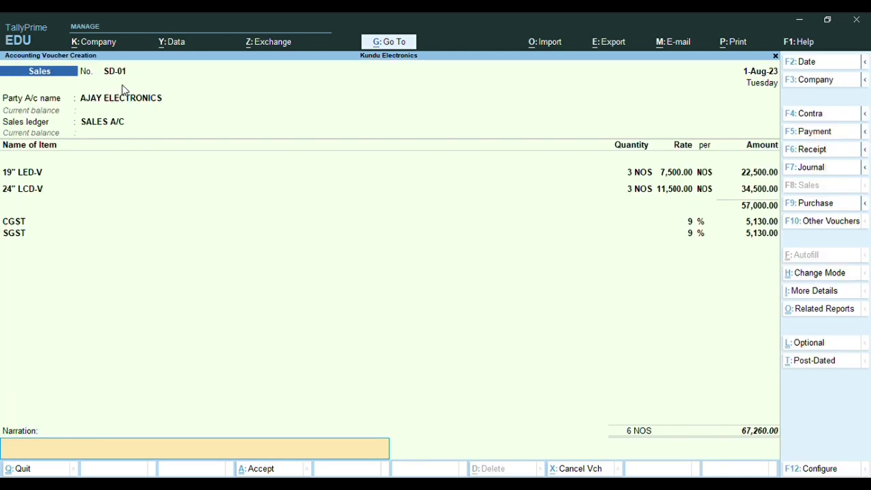
{"action": "key", "text": "Return"}
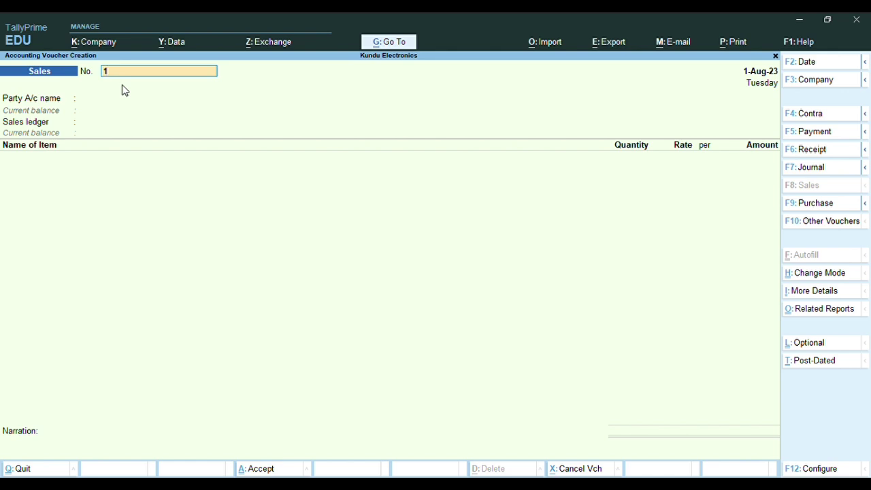
Number the voucher SD-02 and create ledger SHREJI ACADEMY under Sundry Debtors
{"action": "type", "text": "SD-02"}
{"action": "key", "text": "Return"}
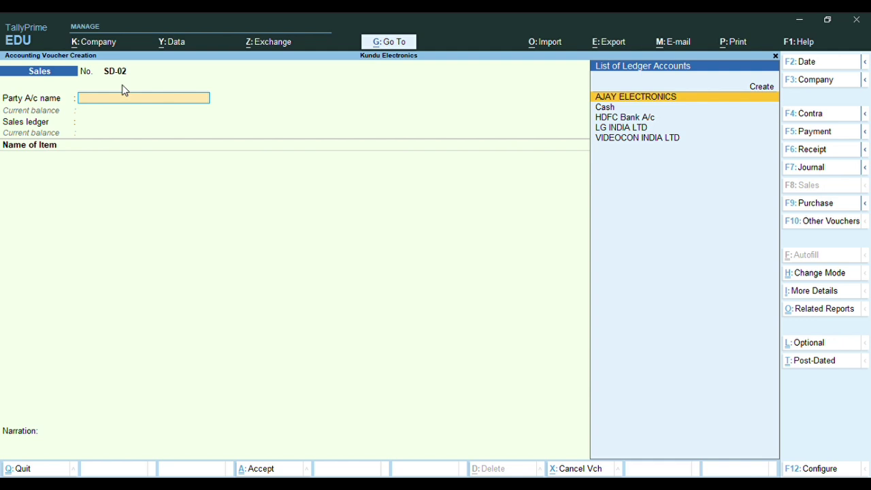
{"action": "key", "text": "alt+c"}
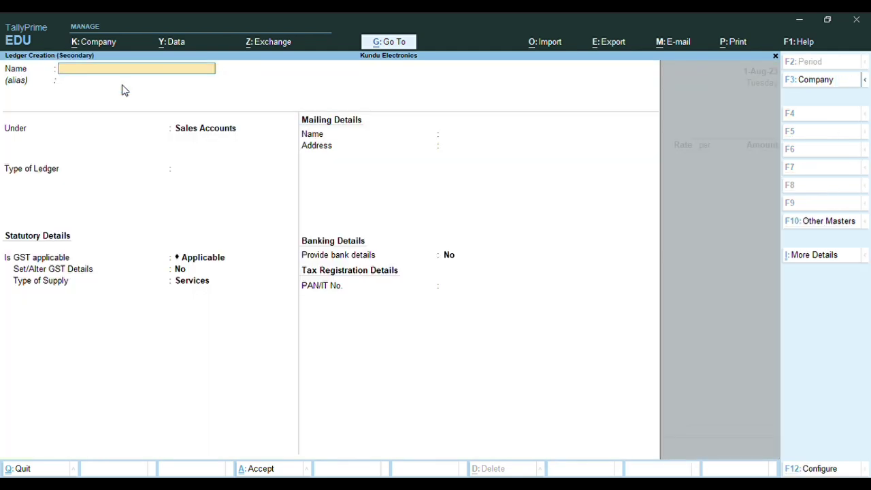
{"action": "type", "text": "SHREJI ACADEMY"}
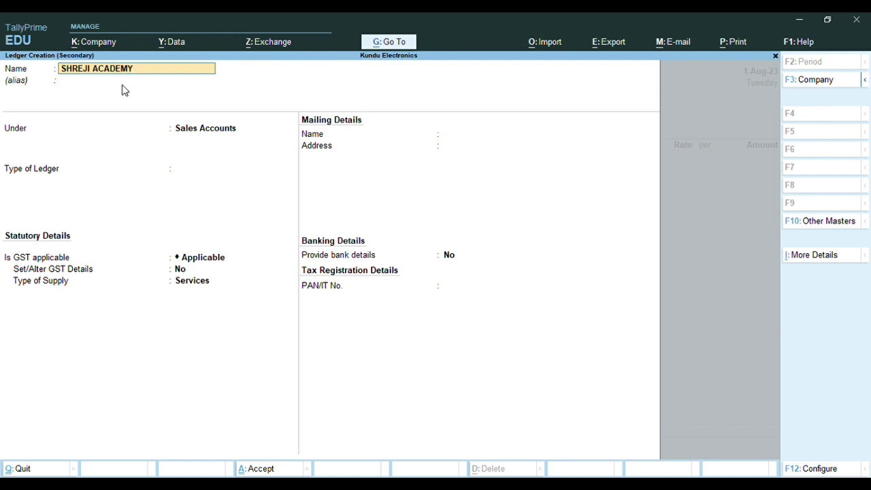
{"action": "key", "text": "Return"}
{"action": "key", "text": "Return"}
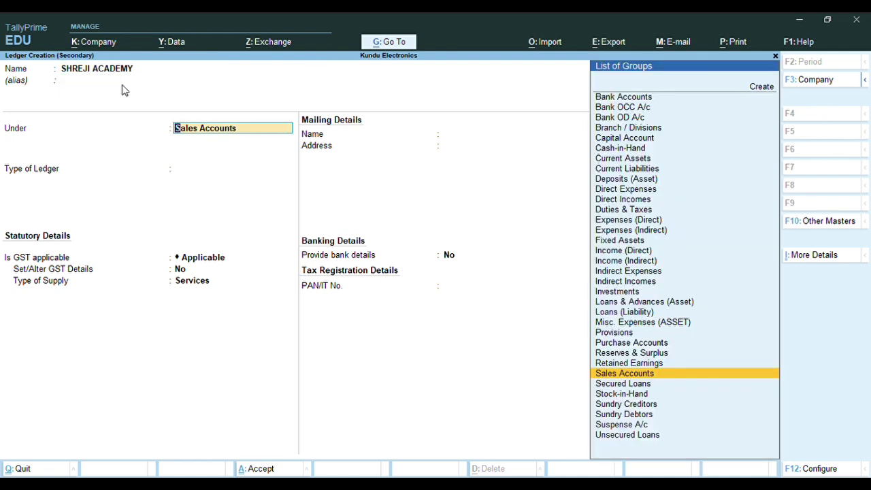
{"action": "type", "text": "SUN"}
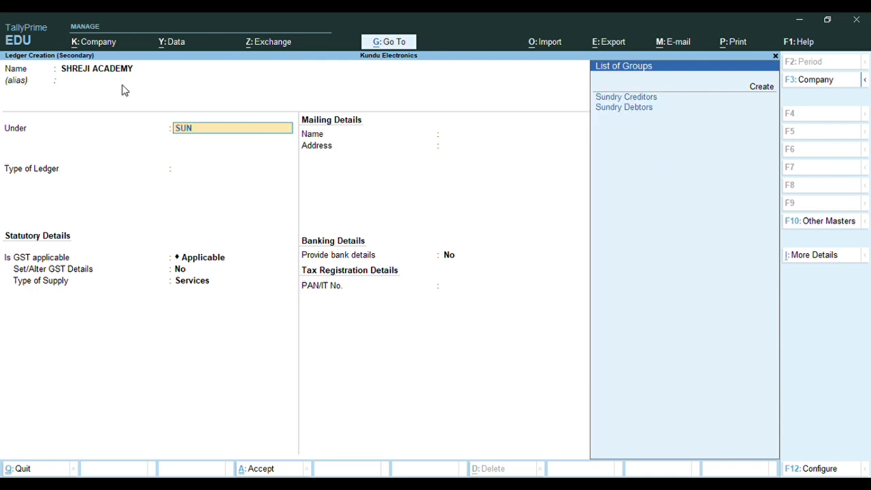
{"action": "type", "text": "DRY"}
{"action": "key", "text": "Down"}
{"action": "key", "text": "Return"}
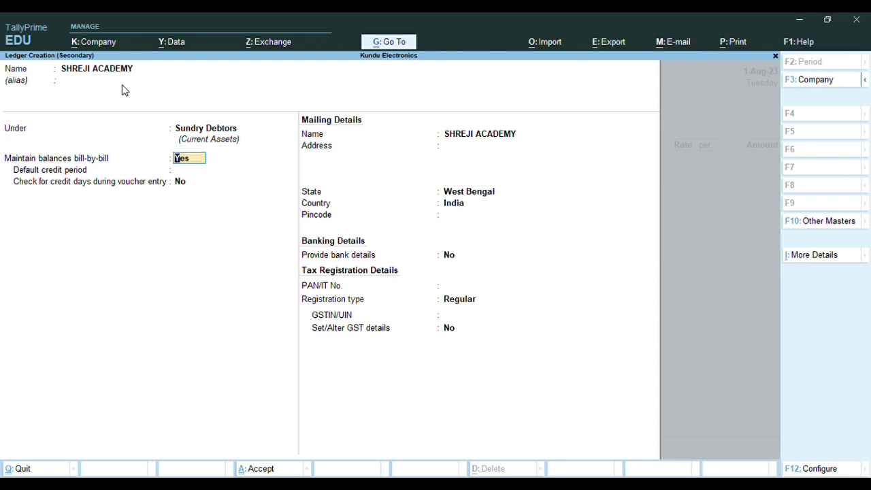
Keep bill-by-bill on, leave credit period blank, set Regular registration and enter the GSTIN
{"action": "key", "text": "Return"}
{"action": "key", "text": "Return"}
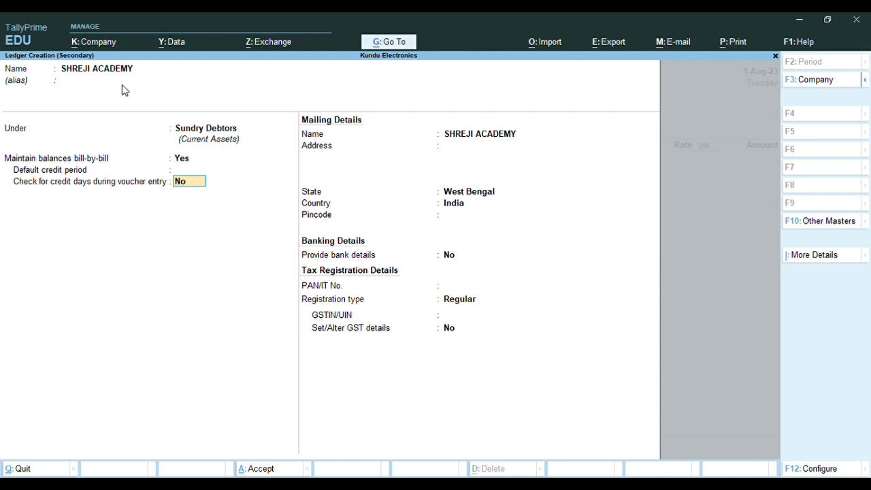
{"action": "key", "text": "Return"}
{"action": "key", "text": "Return"}
{"action": "key", "text": "Return"}
{"action": "key", "text": "Return"}
{"action": "key", "text": "Return"}
{"action": "key", "text": "Return"}
{"action": "key", "text": "Return"}
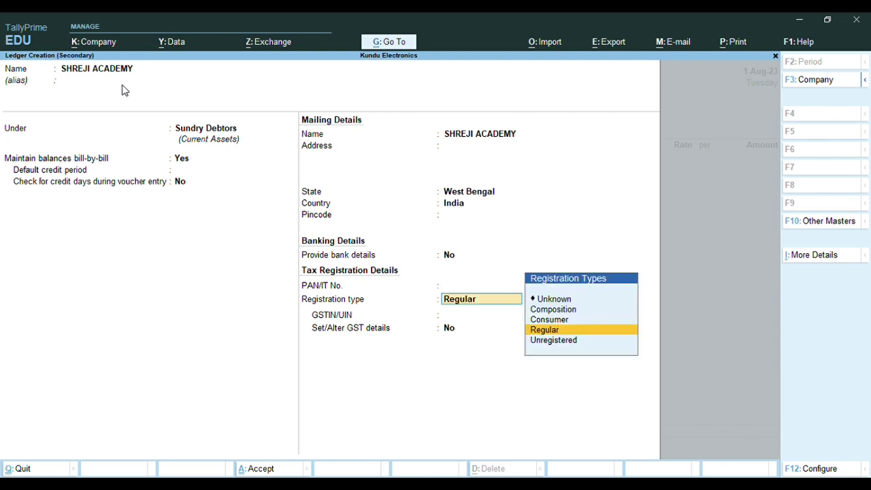
{"action": "key", "text": "Return"}
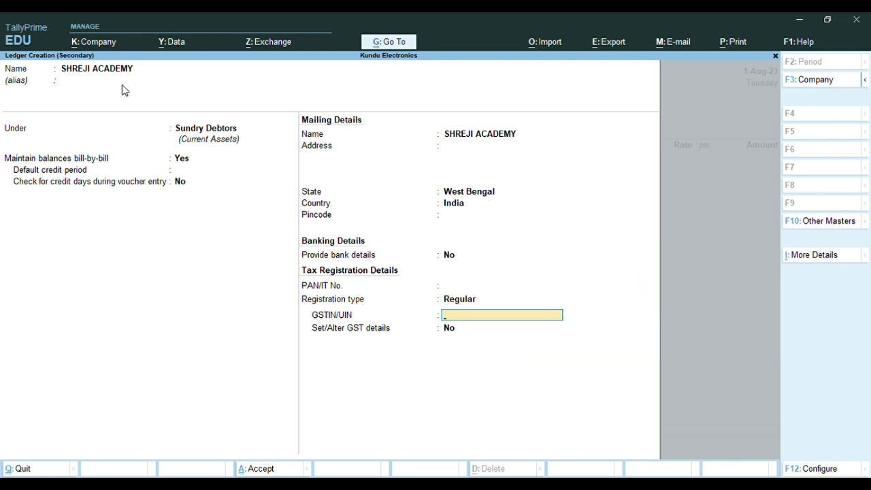
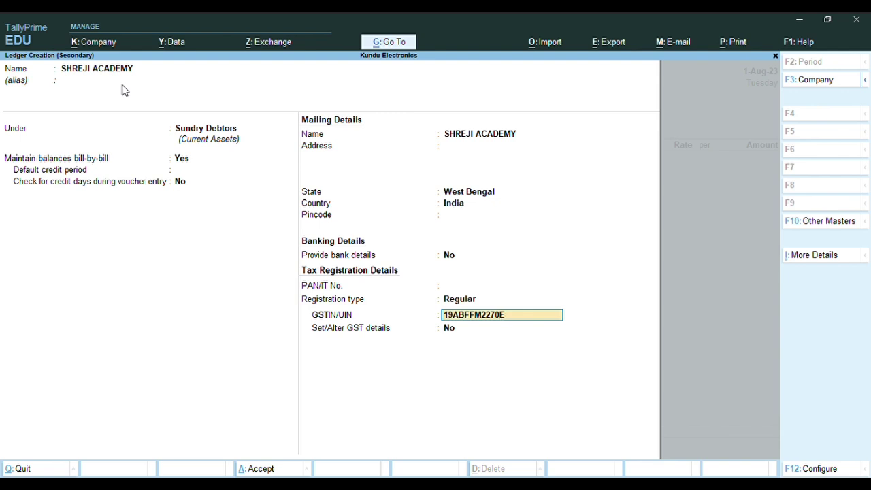
{"action": "key", "text": "Return"}
{"action": "key", "text": "Return"}
{"action": "key", "text": "Return"}
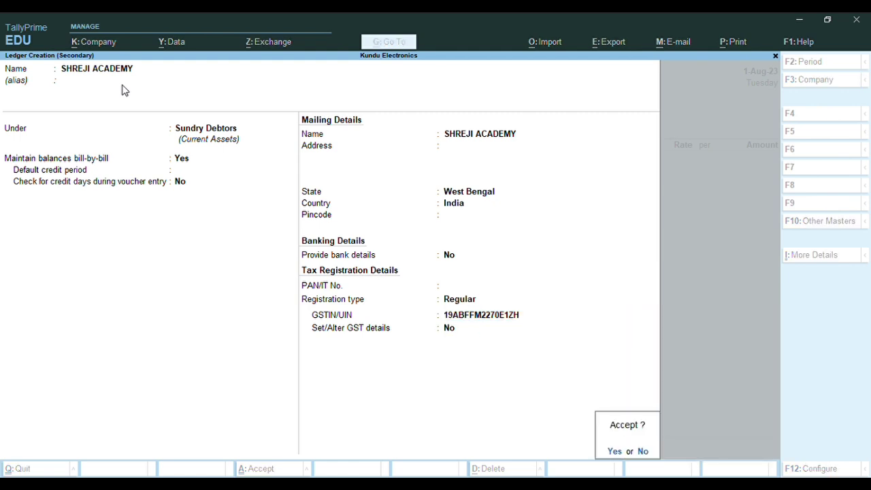
{"action": "key", "text": "Return"}
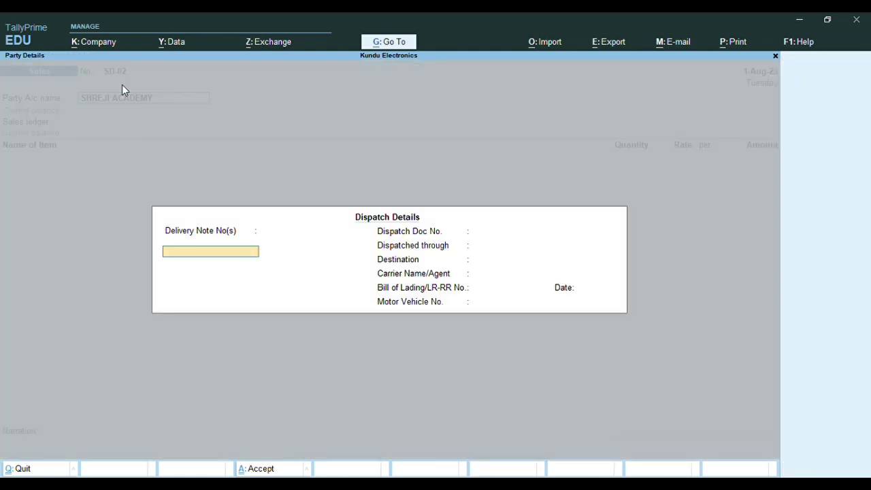
Skip the empty Dispatch Details and accept SHREJI ACADEMY's party details
{"action": "key", "text": "Return"}
{"action": "key", "text": "Return"}
{"action": "key", "text": "Return"}
{"action": "key", "text": "Return"}
{"action": "key", "text": "Return"}
{"action": "key", "text": "Return"}
{"action": "key", "text": "Return"}
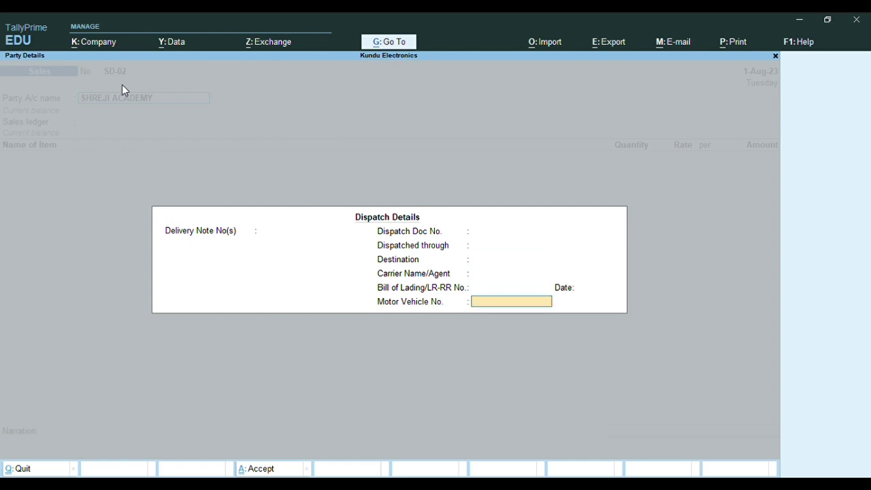
{"action": "key", "text": "Return"}
{"action": "key", "text": "Return"}
{"action": "key", "text": "Return"}
{"action": "key", "text": "Return"}
{"action": "key", "text": "Return"}
{"action": "key", "text": "Return"}
{"action": "key", "text": "Return"}
{"action": "key", "text": "Return"}
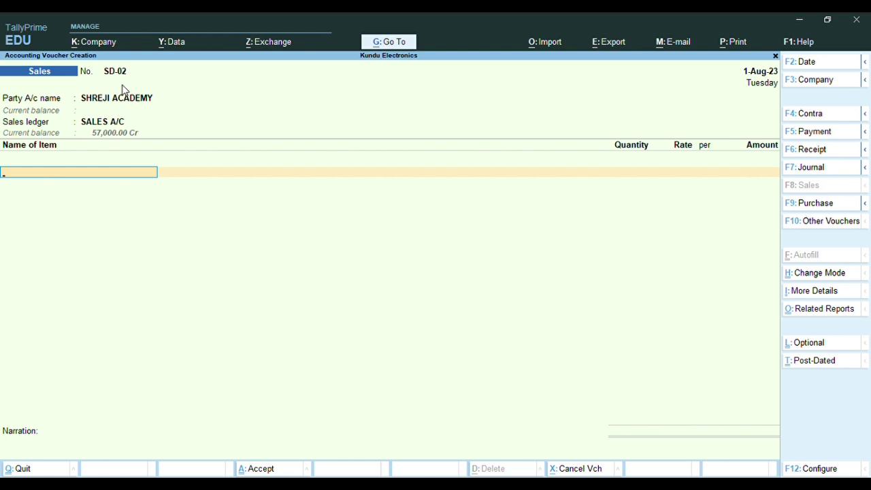
Add 2 NOS of 36"LED-LG from SHOWROOM at 20,500
{"action": "type", "text": "36"}
{"action": "key", "text": "Return"}
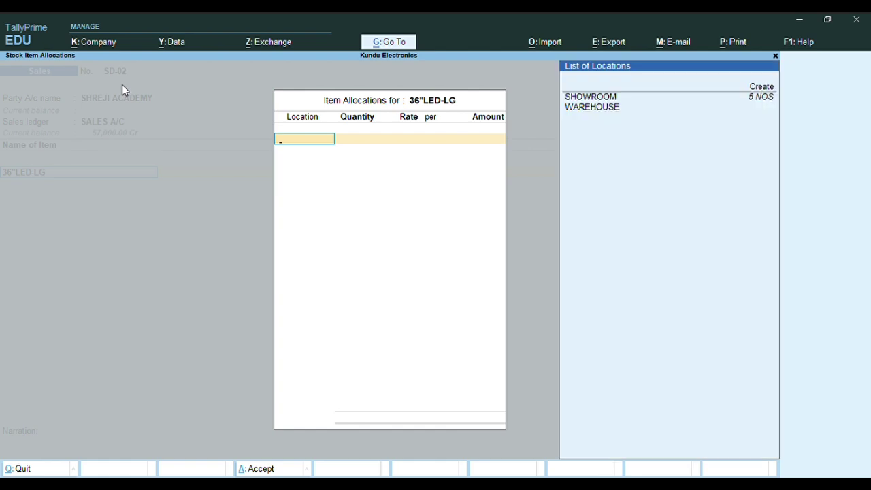
{"action": "key", "text": "Return"}
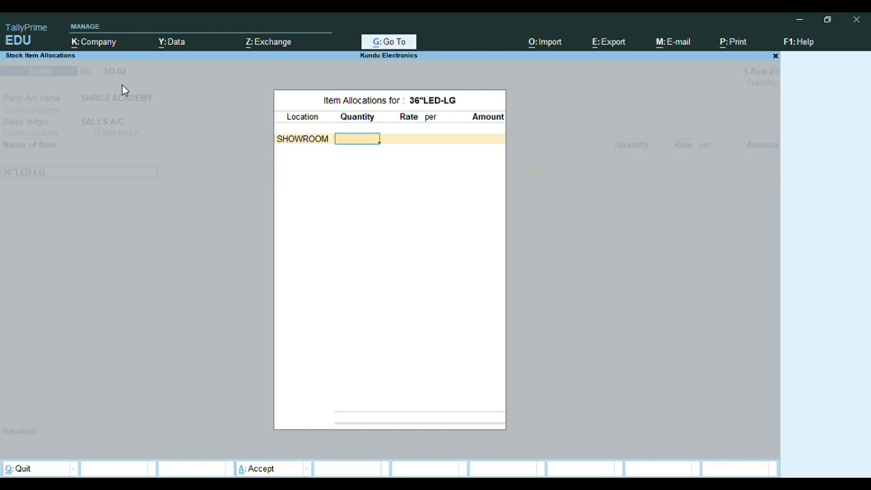
{"action": "type", "text": "2"}
{"action": "key", "text": "Return"}
{"action": "type", "text": "20,50050"}
{"action": "key", "text": "Return"}
{"action": "key", "text": "Return"}
{"action": "key", "text": "Return"}
{"action": "key", "text": "Return"}
{"action": "key", "text": "Return"}
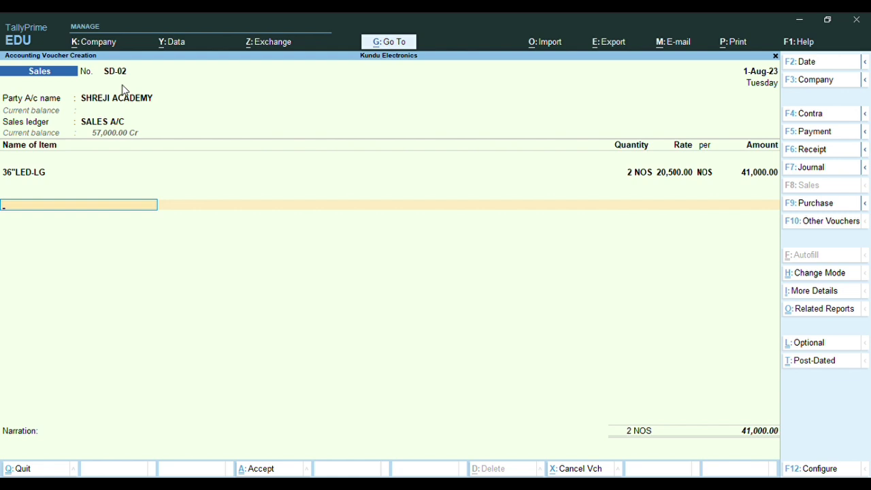
Add CGST and SGST of 3,690 each and save SD-02 at 48,380.00
{"action": "type", "text": "C"}
{"action": "key", "text": "Return"}
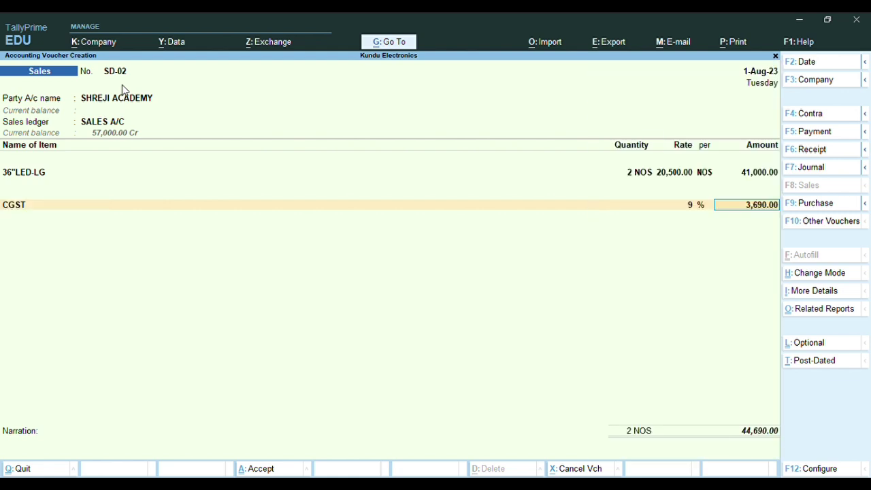
{"action": "key", "text": "Return"}
{"action": "type", "text": "SGS"}
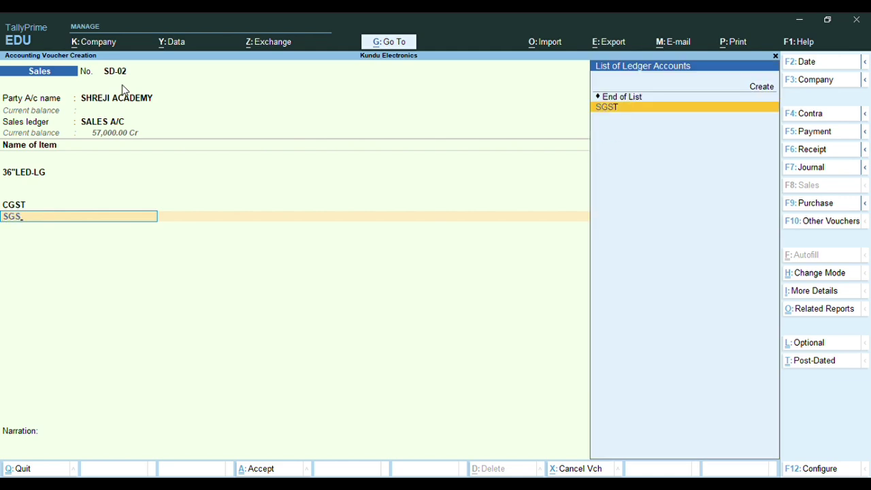
{"action": "key", "text": "Return"}
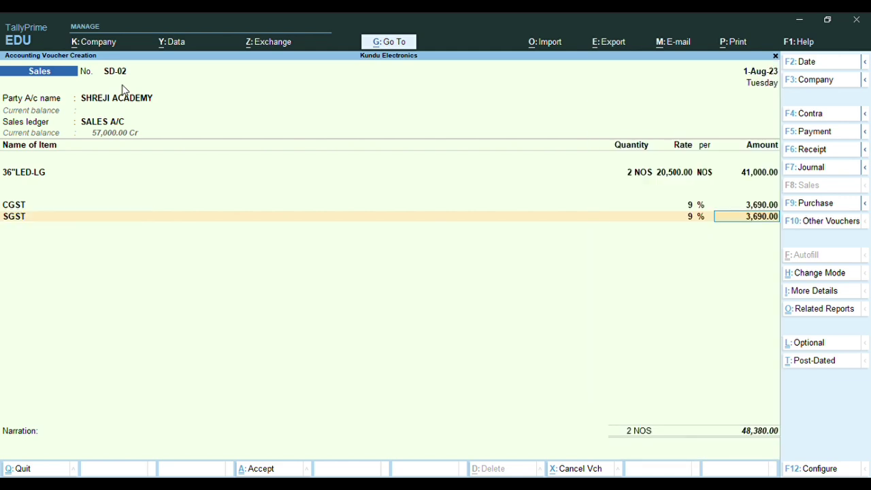
{"action": "key", "text": "Return"}
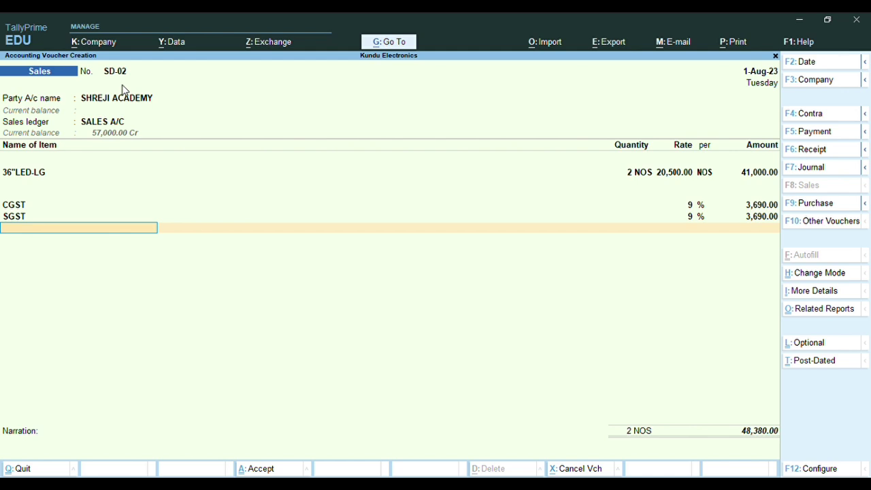
{"action": "key", "text": "Return"}
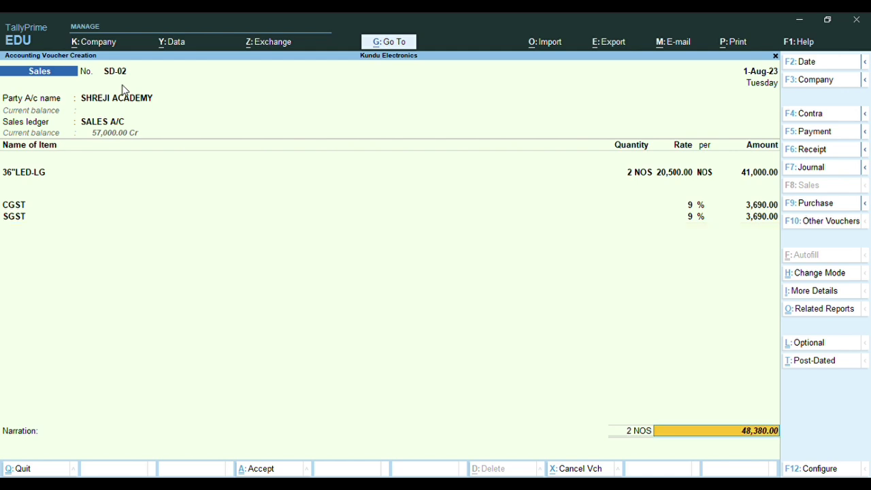
{"action": "key", "text": "Return"}
{"action": "key", "text": "Return"}
{"action": "key", "text": "Return"}
{"action": "key", "text": "Return"}
{"action": "key", "text": "Return"}
{"action": "key", "text": "Return"}
{"action": "key", "text": "Return"}
{"action": "key", "text": "Return"}
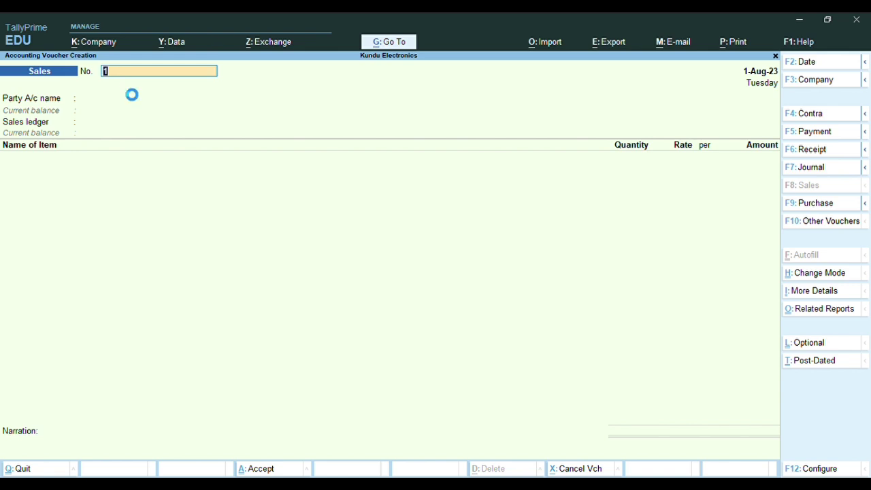
Reopen SD-02 and preview its Tax Invoice enlarged, showing the 48,380 total
{"action": "key", "text": "Page_Up"}
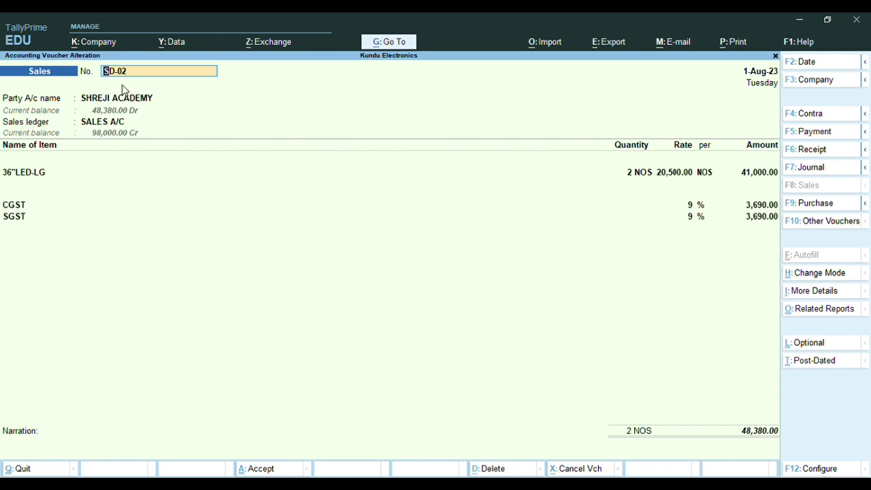
{"action": "key", "text": "ctrl"}
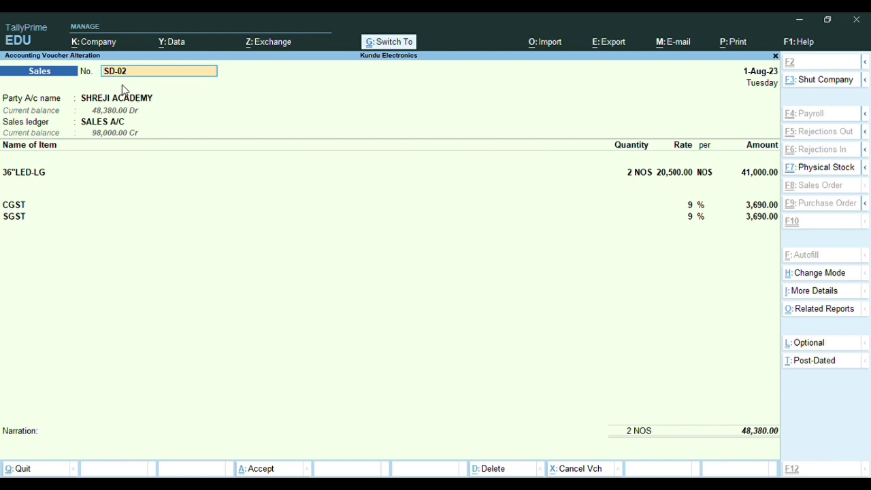
{"action": "key", "text": "ctrl+p"}
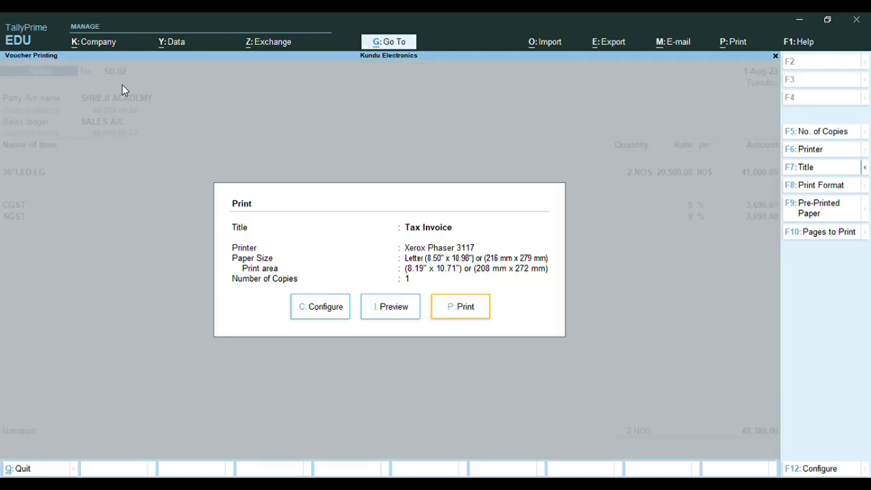
{"action": "left_click", "coordinate": [413, 308]}
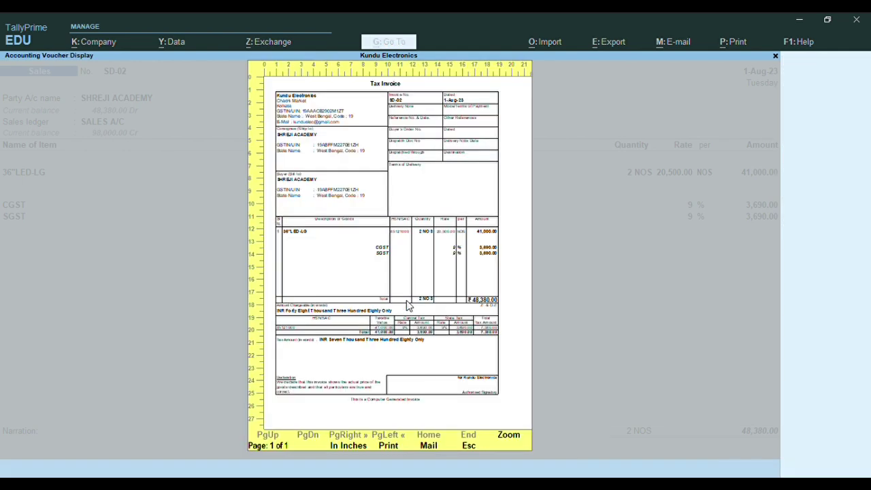
{"action": "left_click", "coordinate": [407, 306]}
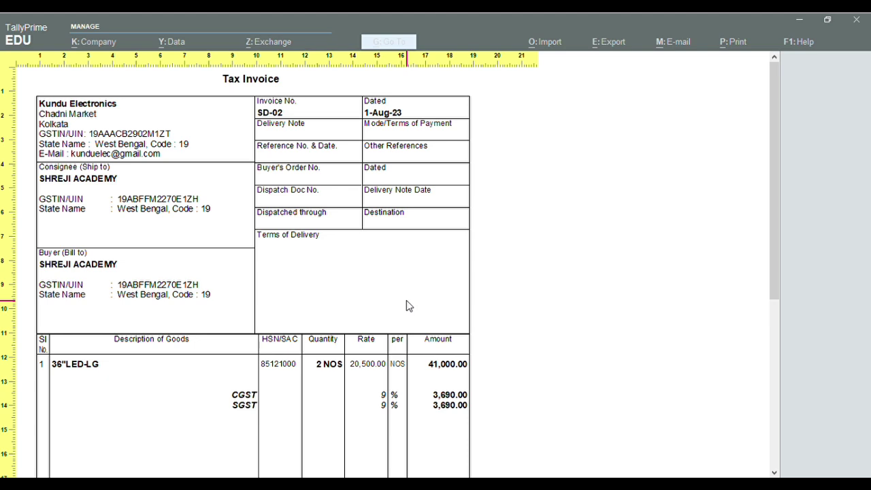
Exit the preview and leave SD-02 unchanged, returning to a blank sales voucher
{"action": "key", "text": "Escape"}
{"action": "key", "text": "Escape"}
{"action": "key", "text": "Escape"}
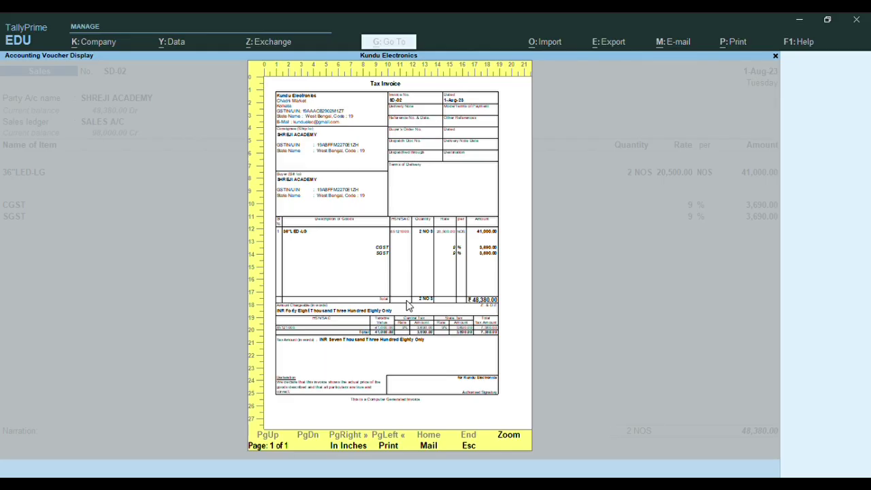
{"action": "key", "text": "Escape"}
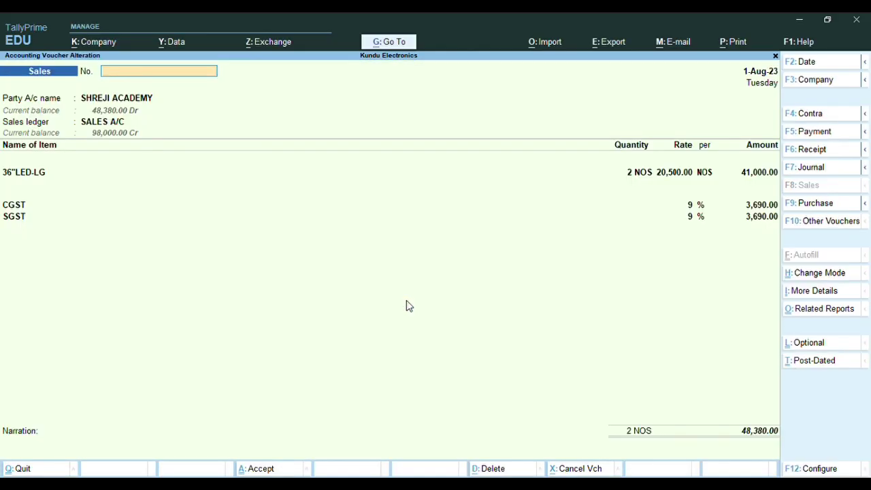
{"action": "key", "text": "y"}
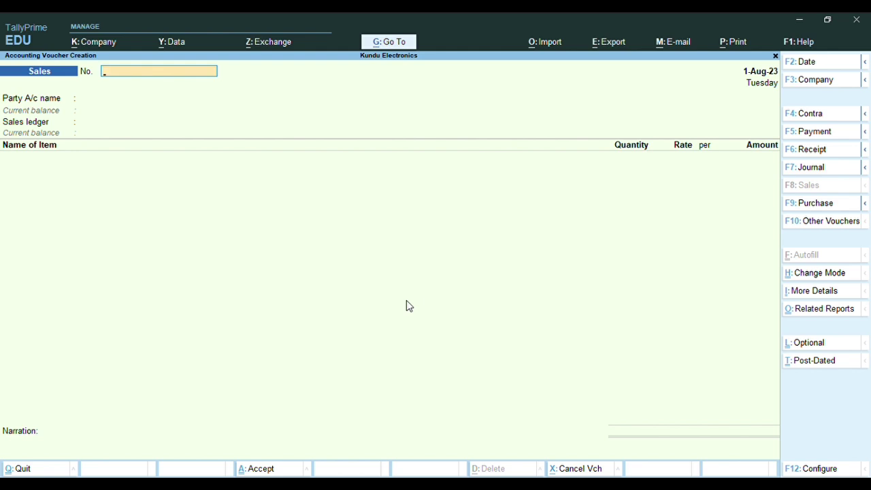
Quit the blank sales voucher and check the 1-Aug-23 Day Book: SD-01 at 67,260, SD-02 at 48,380
{"action": "key", "text": "Escape"}
{"action": "key", "text": "Escape"}
{"action": "key", "text": "n"}
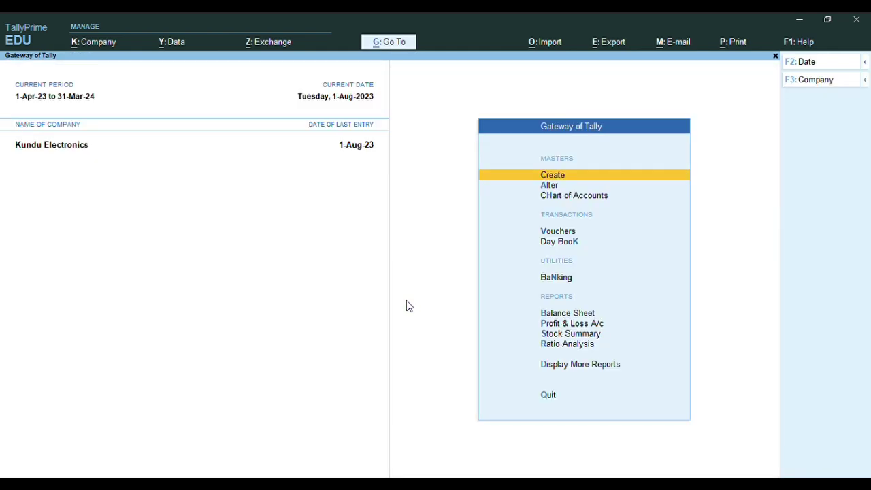
{"action": "key", "text": "k"}
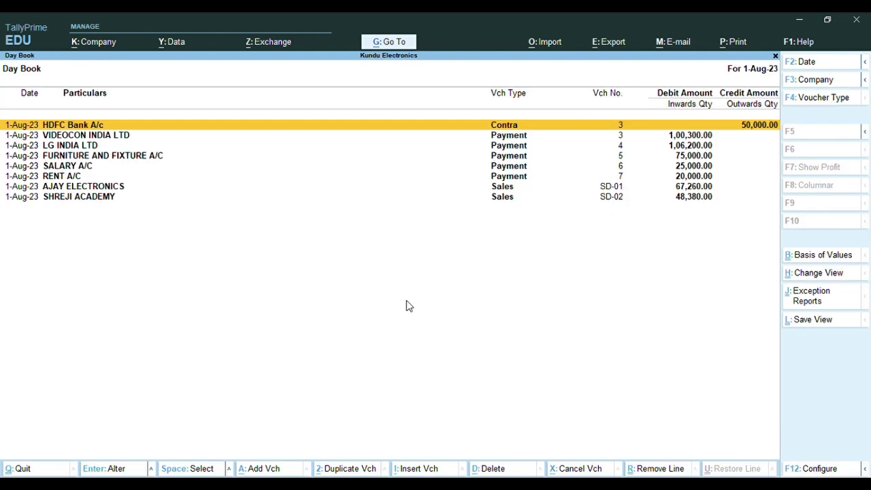
{"action": "key", "text": "Escape"}
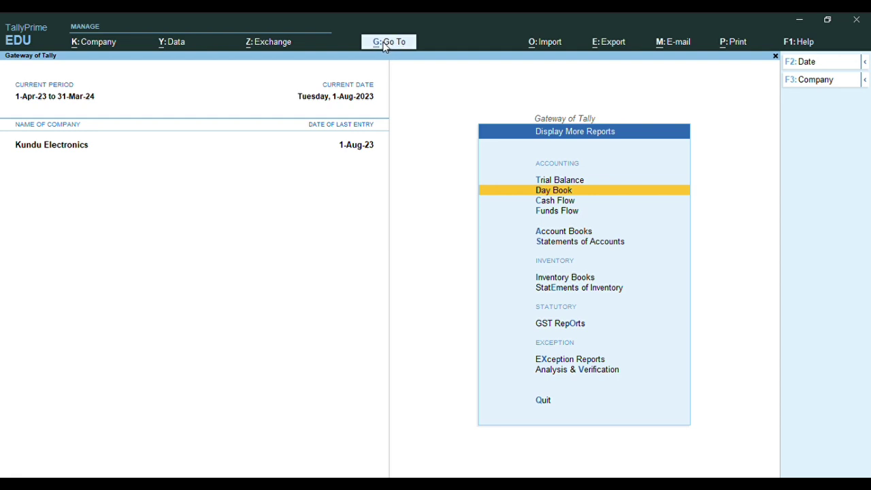
Review the Sales Voucher Register under Voucher Reports: SD-01 and SD-02 total 1,15,640, then close it
{"action": "left_click", "coordinate": [387, 45]}
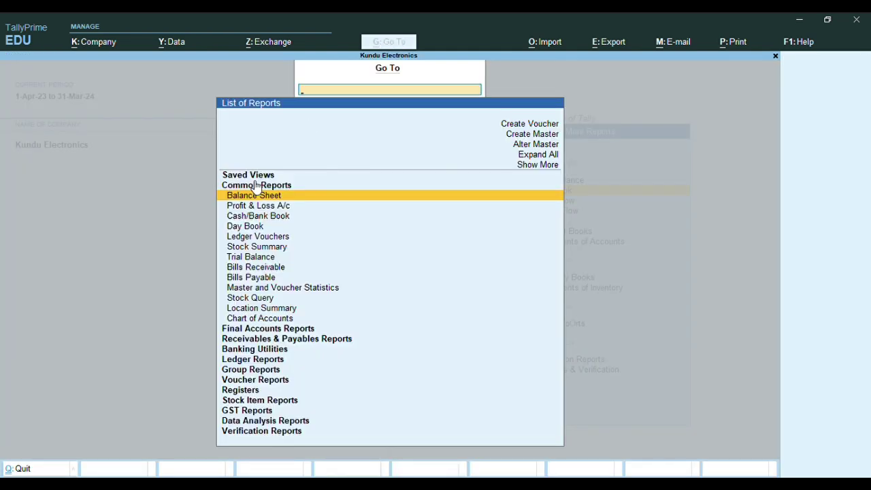
{"action": "key", "text": "Down"}
{"action": "key", "text": "Down"}
{"action": "key", "text": "Down"}
{"action": "key", "text": "Down"}
{"action": "key", "text": "Down"}
{"action": "key", "text": "Down"}
{"action": "key", "text": "Down"}
{"action": "key", "text": "Down"}
{"action": "key", "text": "Down"}
{"action": "key", "text": "Down"}
{"action": "key", "text": "Down"}
{"action": "key", "text": "Down"}
{"action": "key", "text": "Down"}
{"action": "key", "text": "Down"}
{"action": "key", "text": "Down"}
{"action": "key", "text": "Down"}
{"action": "key", "text": "Down"}
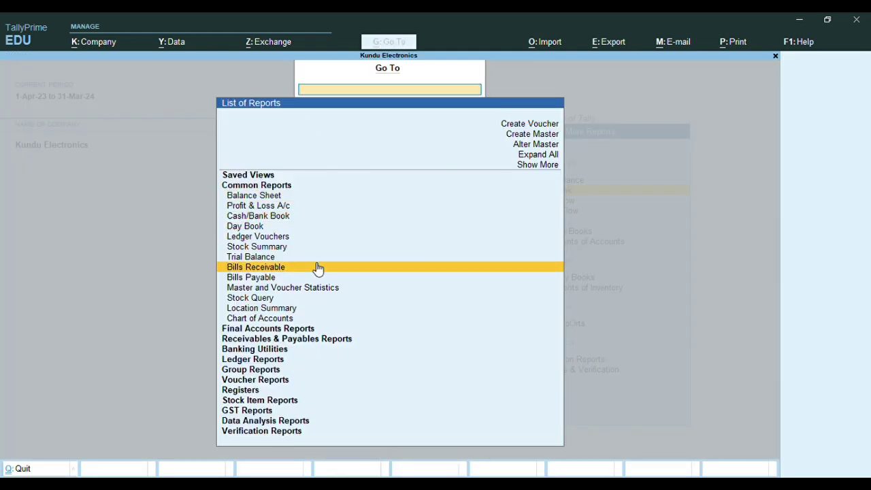
{"action": "key", "text": "Down"}
{"action": "key", "text": "Down"}
{"action": "key", "text": "Up"}
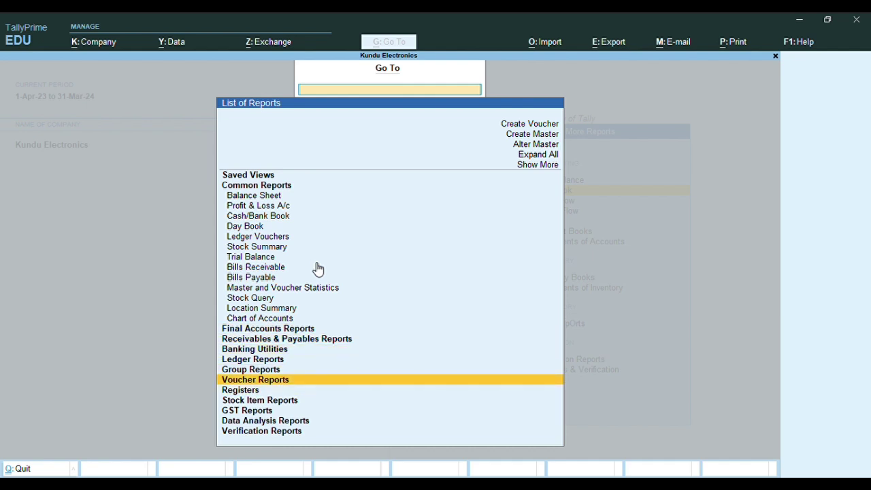
{"action": "key", "text": "Return"}
{"action": "key", "text": "Down"}
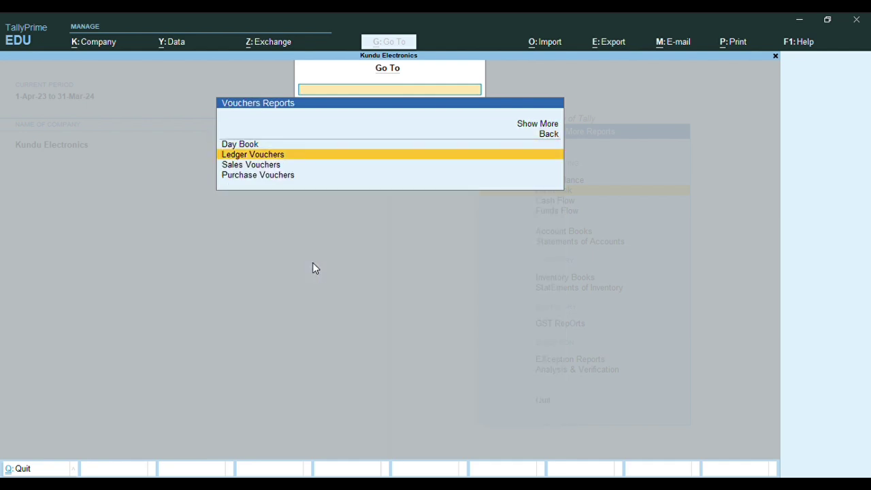
{"action": "key", "text": "Down"}
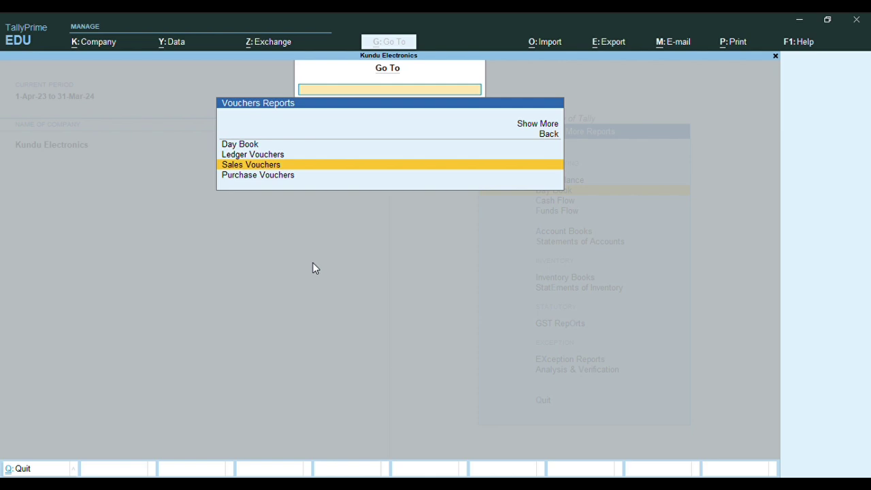
{"action": "key", "text": "Return"}
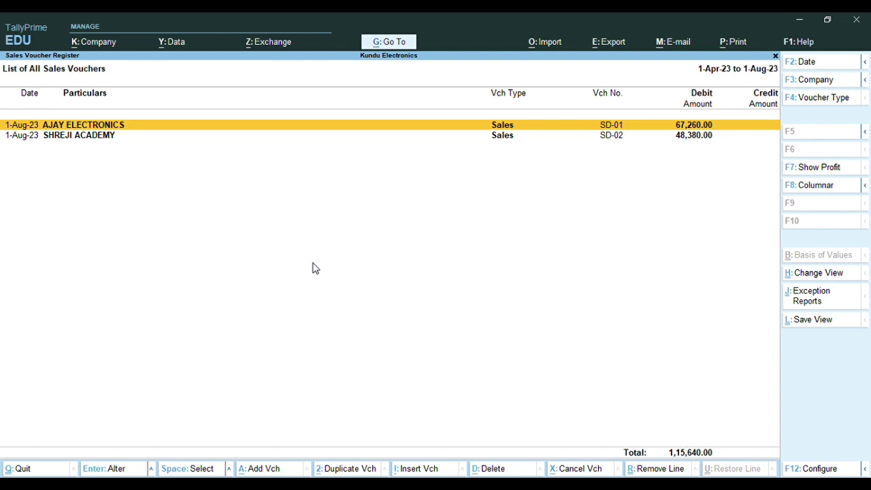
{"action": "key", "text": "Escape"}
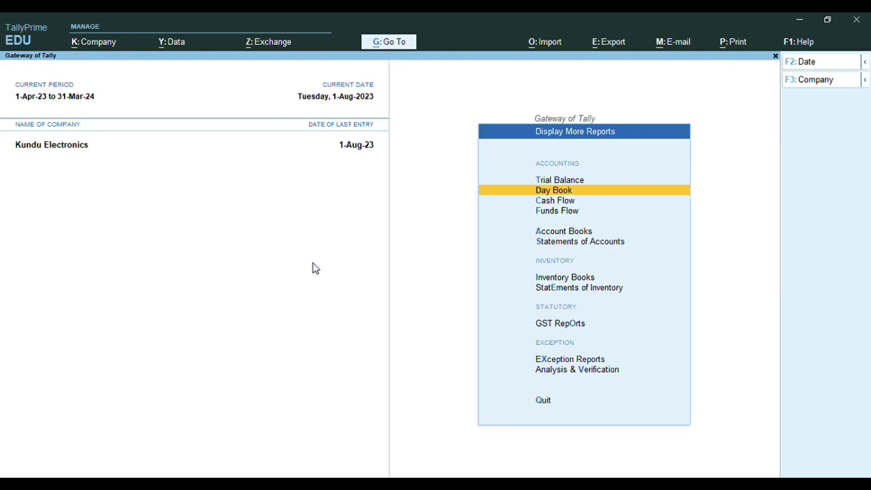